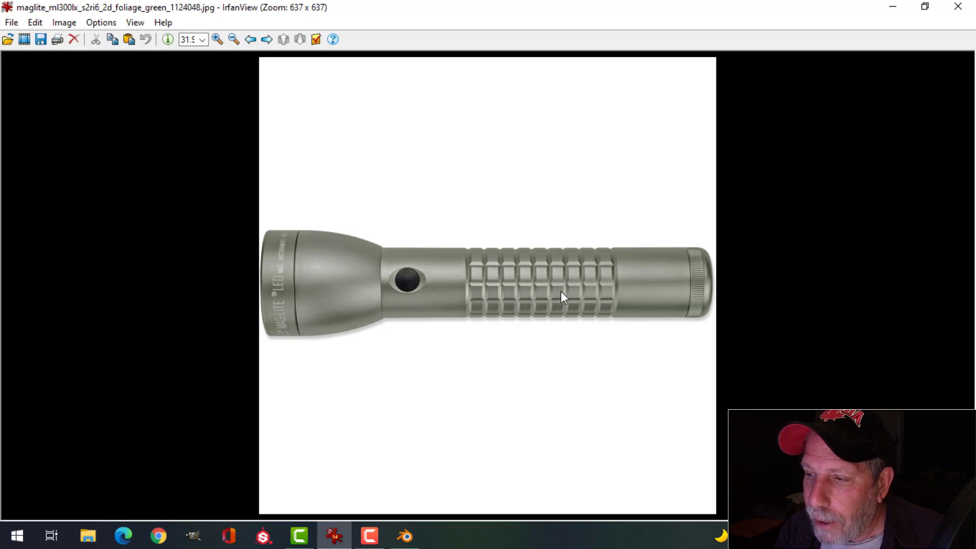
- Enlarge the flashlight reference photo to 75% and examine it along its length from the tail cap to the head
{"action": "left_click", "coordinate": [203, 39]}
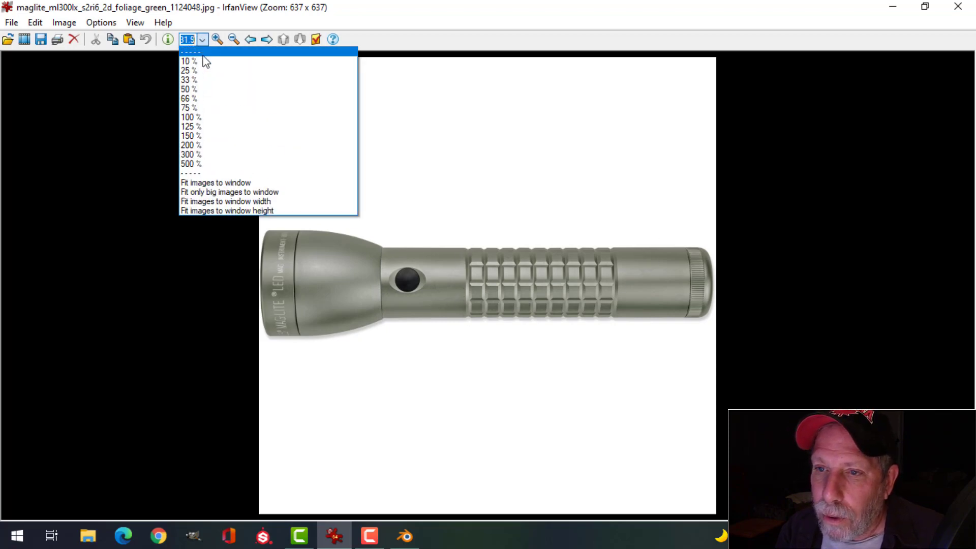
{"action": "left_click", "coordinate": [197, 106]}
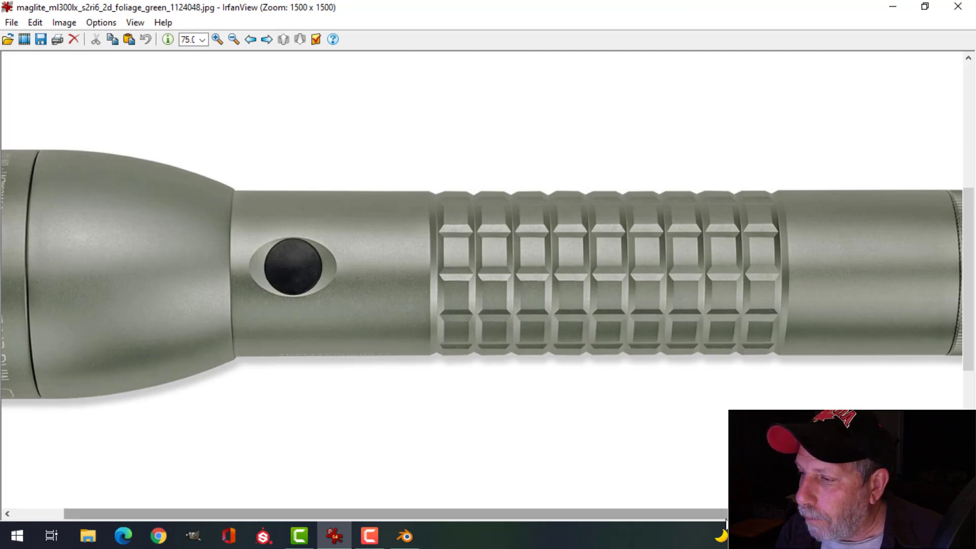
{"action": "left_click_drag", "start_coordinate": [727, 515], "coordinate": [777, 514]}
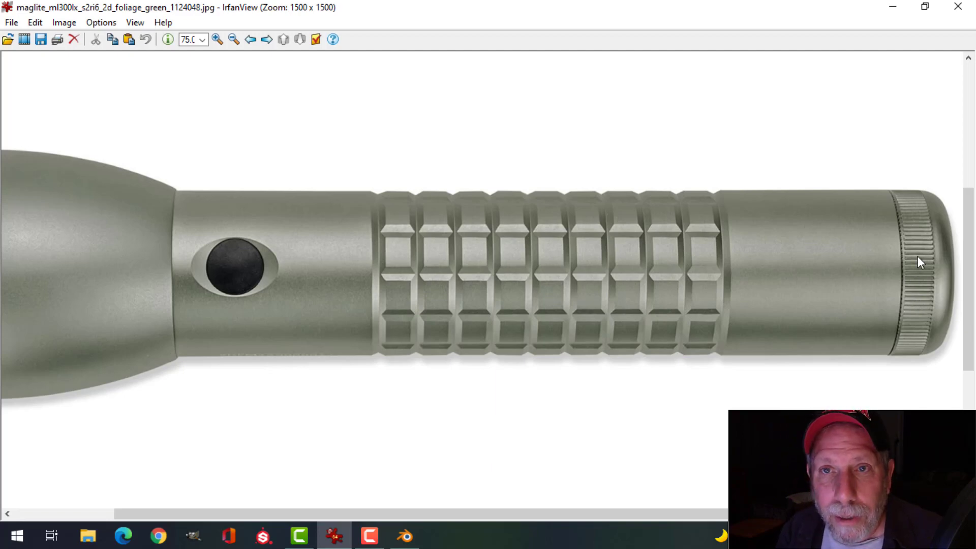
{"action": "left_click_drag", "start_coordinate": [565, 511], "coordinate": [435, 514]}
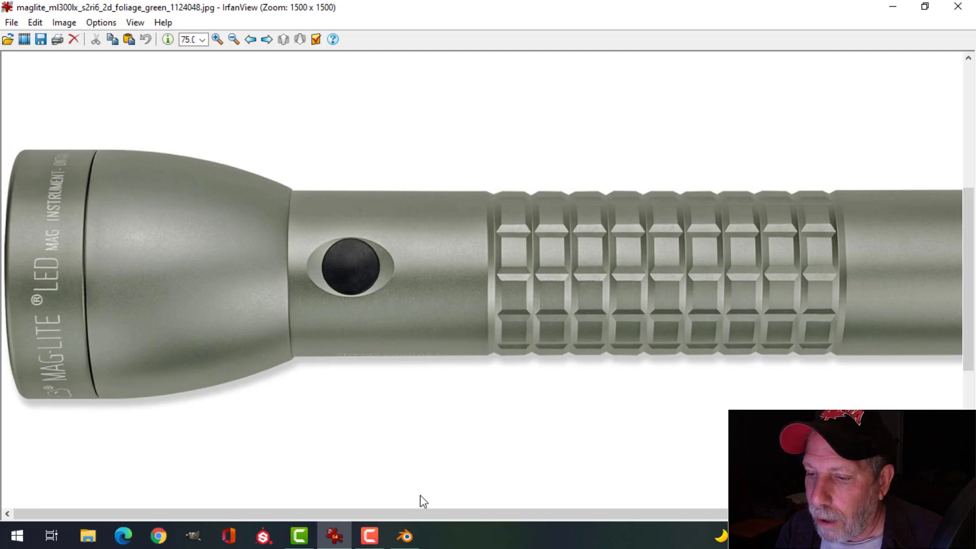
{"action": "left_click_drag", "start_coordinate": [448, 513], "coordinate": [428, 506]}
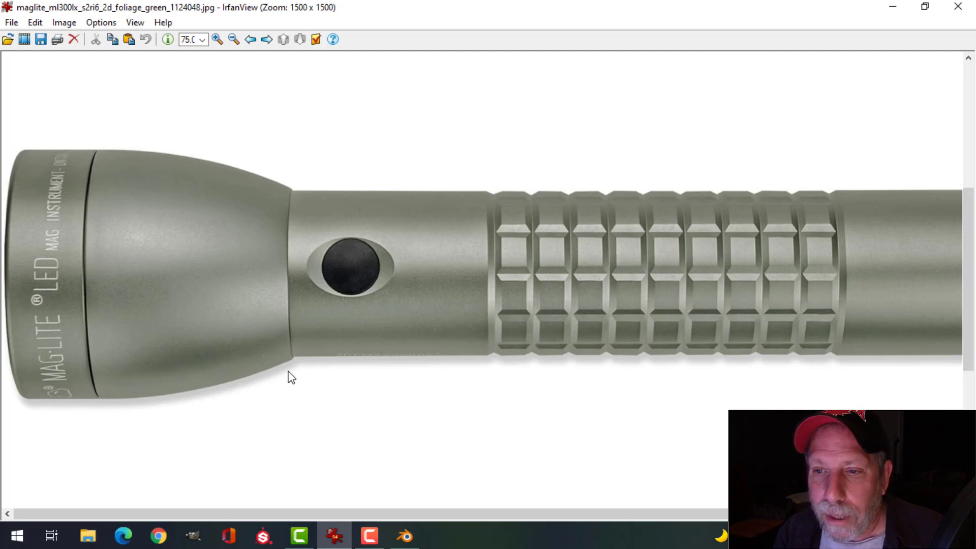
- Switch to Blender and select the default cube, camera and light one after another
{"action": "left_click", "coordinate": [405, 535]}
{"action": "mouse_move", "coordinate": [538, 327]}
{"action": "middle_mouse_down"}
{"action": "mouse_move", "coordinate": [517, 305]}
{"action": "mouse_move", "coordinate": [511, 278]}
{"action": "mouse_move", "coordinate": [544, 309]}
{"action": "middle_mouse_up"}
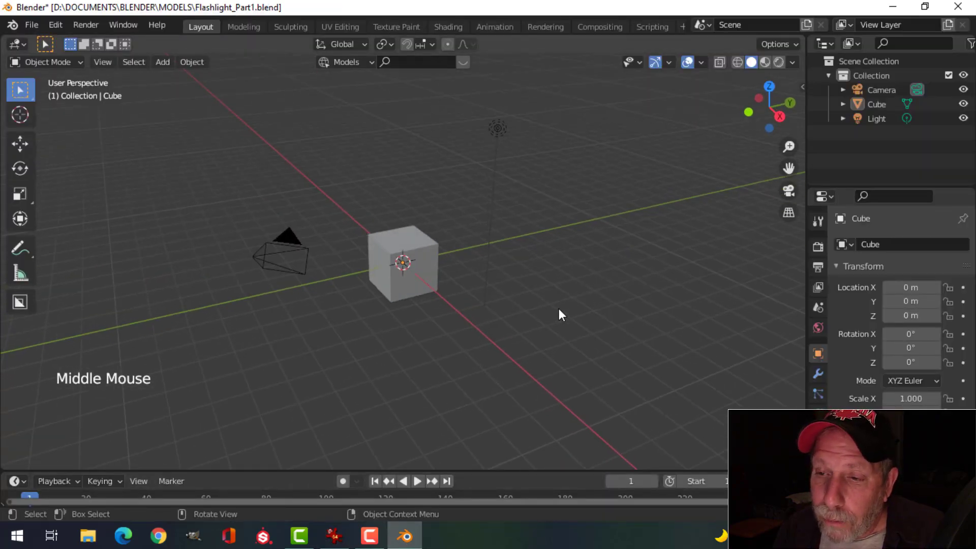
{"action": "scroll", "coordinate": [563, 309], "scroll_direction": "down", "scroll_amount": 1}
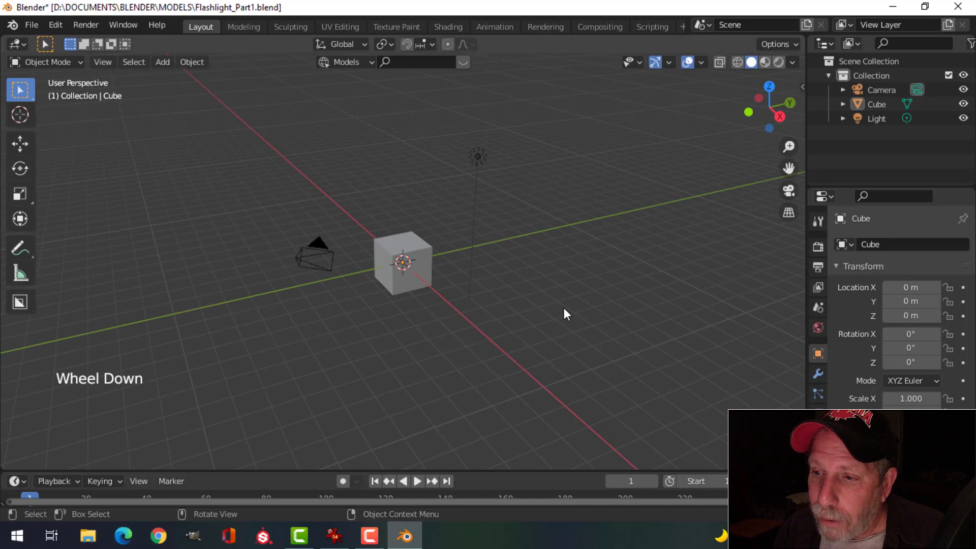
{"action": "scroll", "coordinate": [563, 308], "scroll_direction": "up", "scroll_amount": 2}
{"action": "middle_click_drag", "start_coordinate": [565, 308], "coordinate": [516, 307]}
{"action": "scroll", "coordinate": [563, 303], "scroll_direction": "down", "scroll_amount": 1}
{"action": "middle_click_drag", "start_coordinate": [542, 303], "coordinate": [580, 306]}
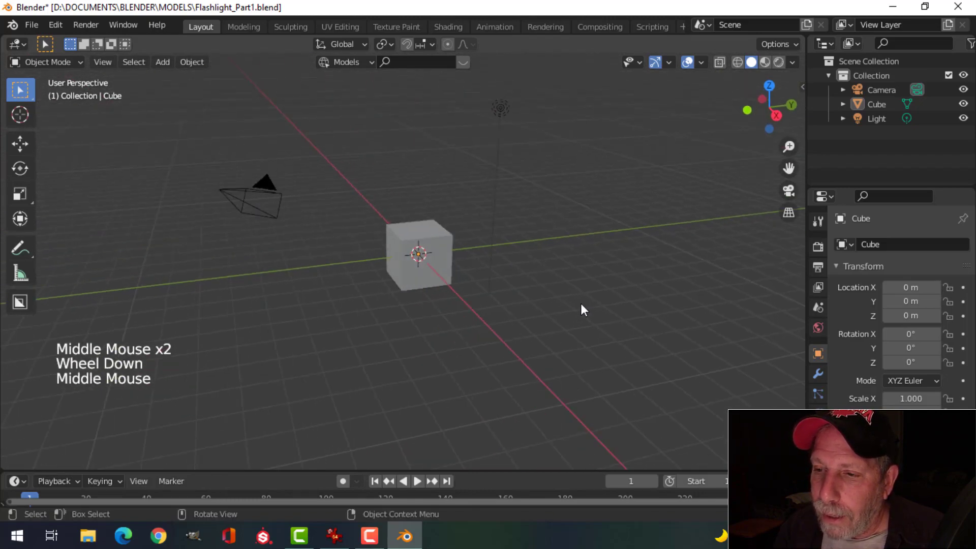
{"action": "left_click", "coordinate": [409, 261]}
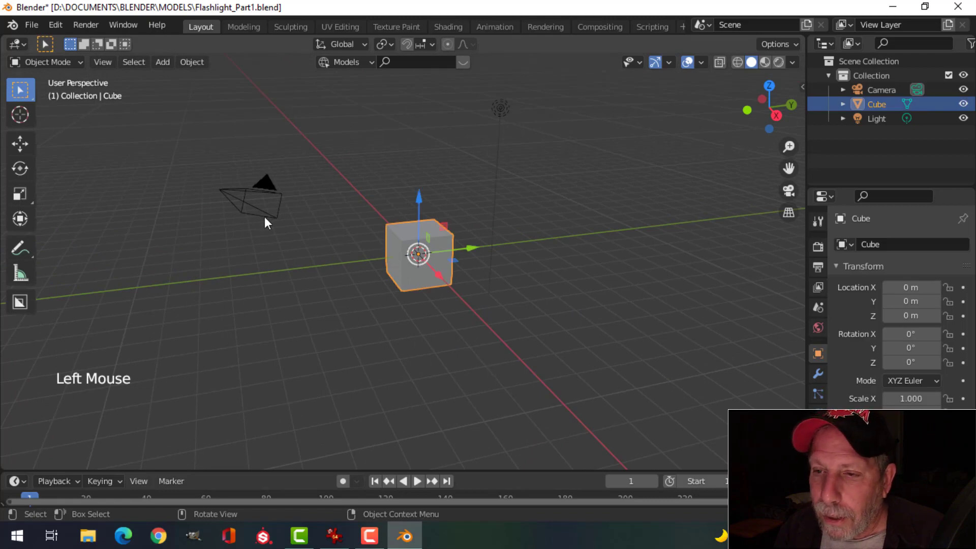
{"action": "left_click", "coordinate": [260, 200]}
{"action": "left_click", "coordinate": [499, 109]}
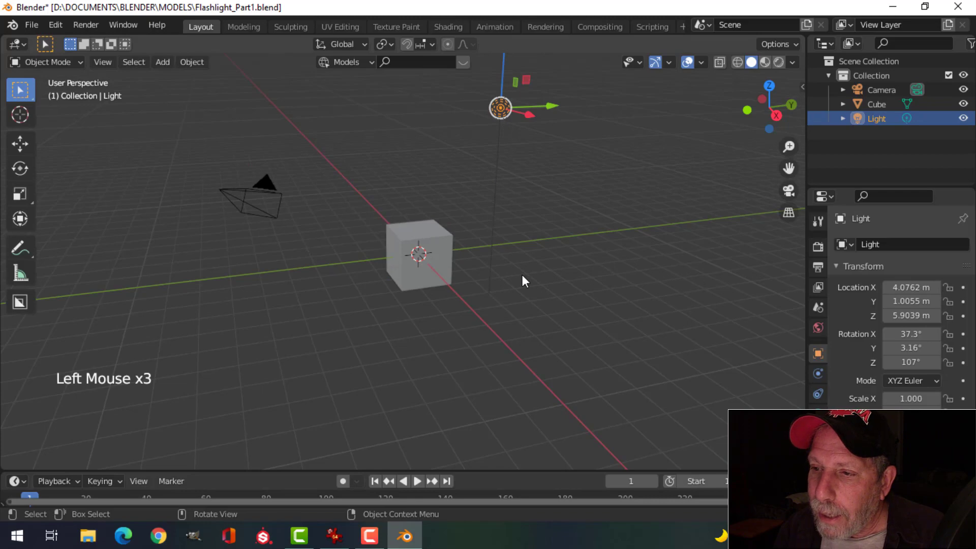
- Select all objects in the scene and clear the selection again, repeating this several times
{"action": "mouse_move", "coordinate": [522, 276]}
{"action": "middle_mouse_down"}
{"action": "mouse_move", "coordinate": [538, 283]}
{"action": "mouse_move", "coordinate": [492, 292]}
{"action": "mouse_move", "coordinate": [531, 291]}
{"action": "middle_mouse_up"}
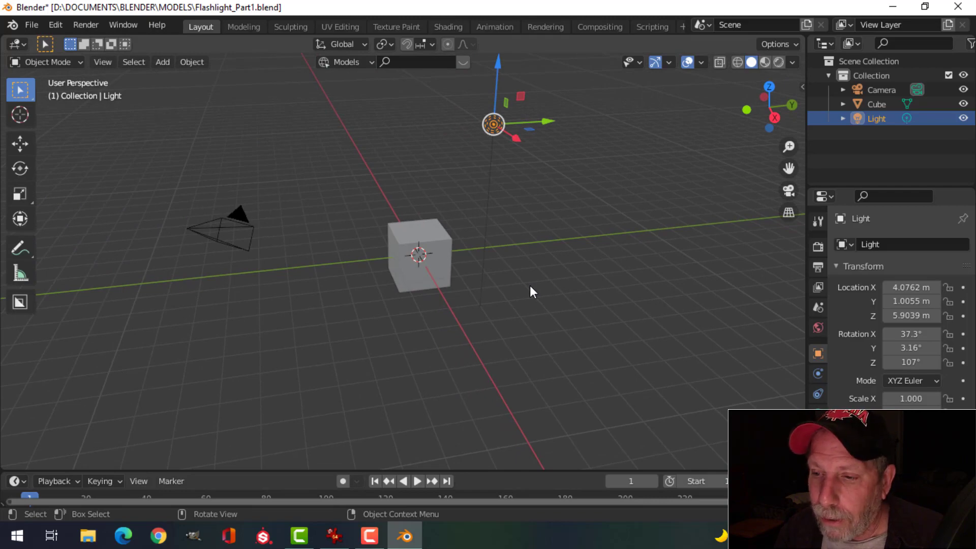
{"action": "scroll", "coordinate": [530, 291], "scroll_direction": "down", "scroll_amount": 1}
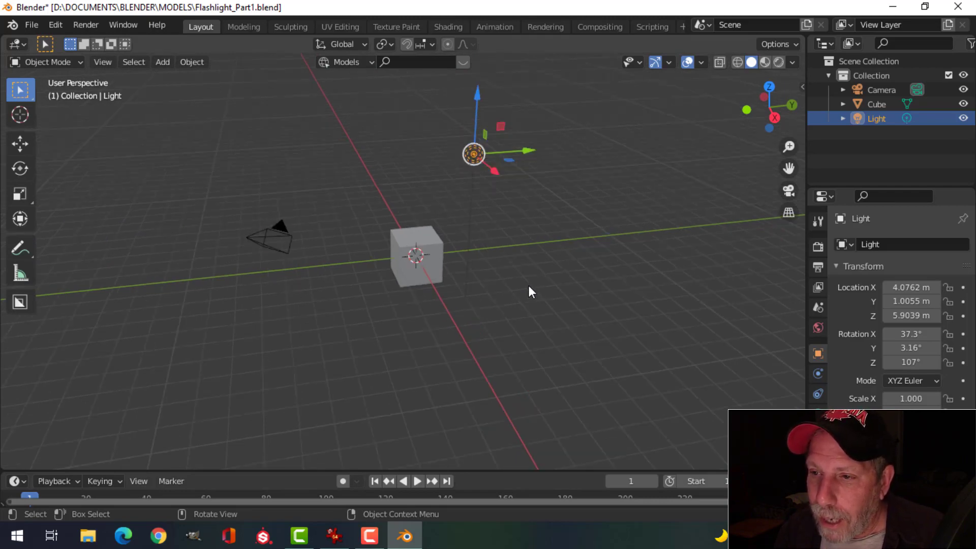
{"action": "key", "text": "a"}
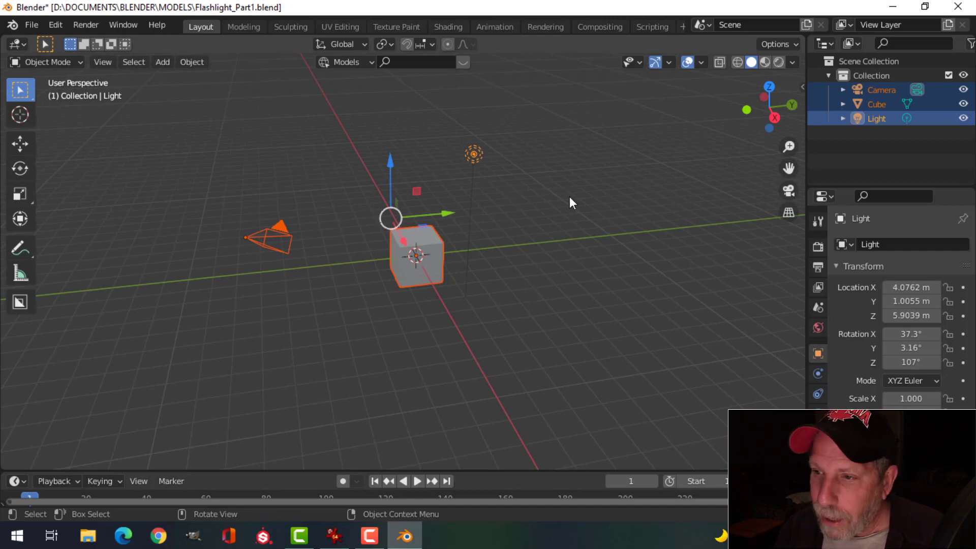
{"action": "key", "text": "a"}
{"action": "key", "text": "a"}
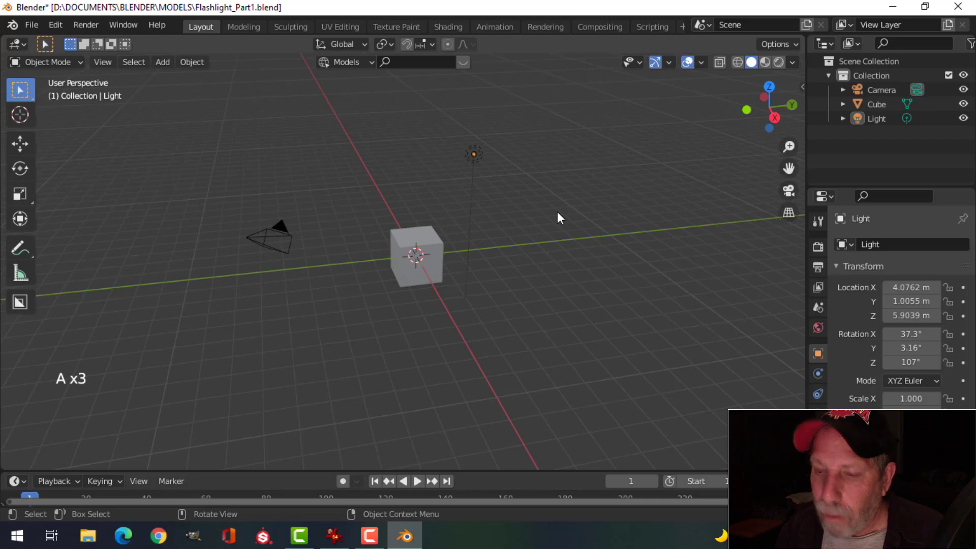
{"action": "key", "text": "a"}
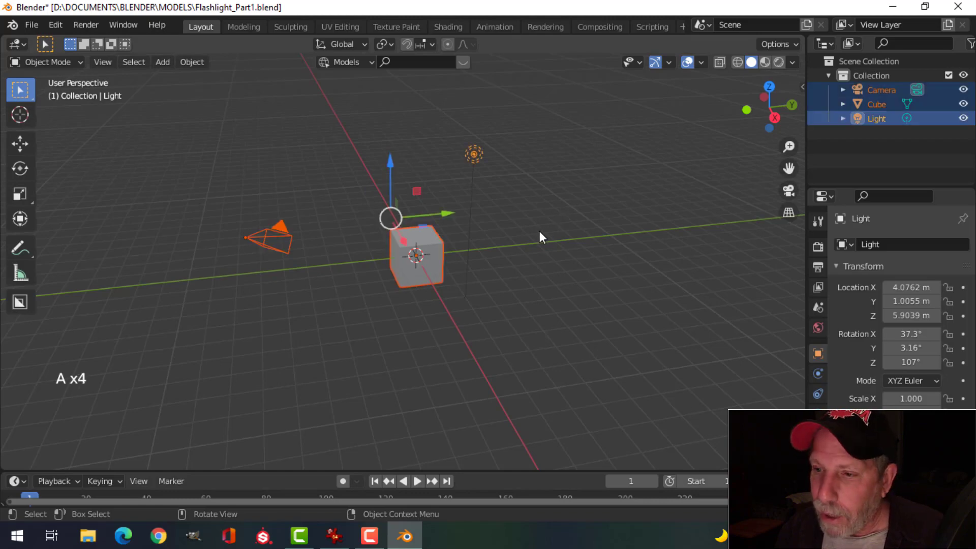
{"action": "key", "text": "alt+a"}
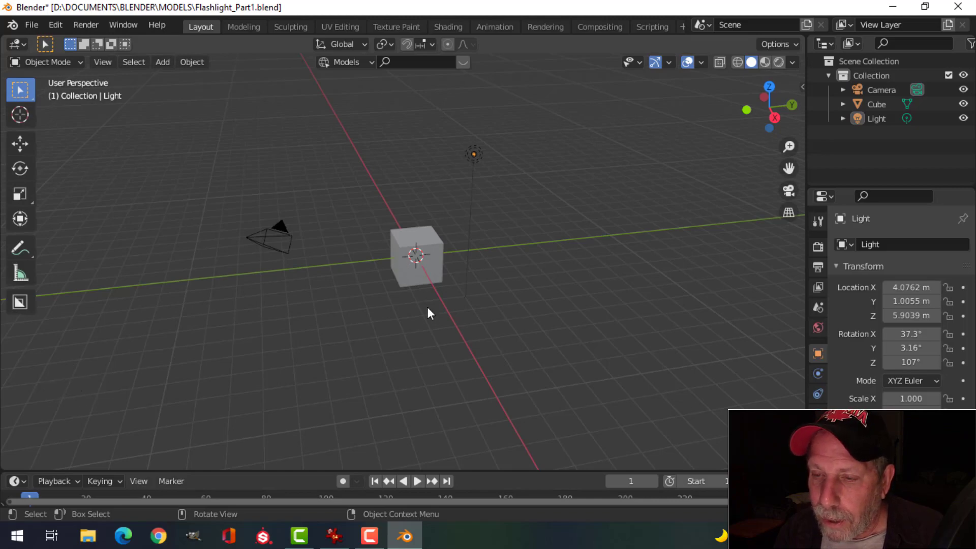
{"action": "key", "text": "a"}
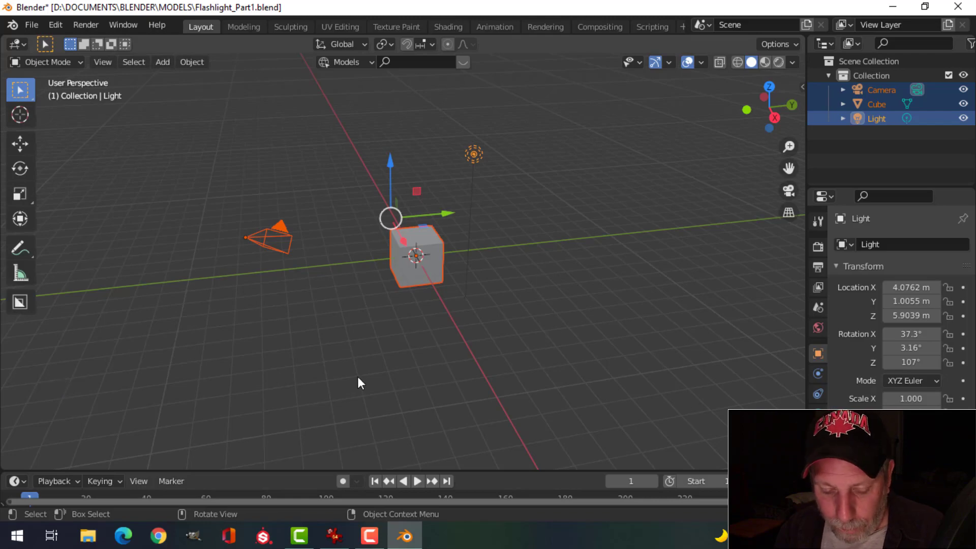
{"action": "key", "text": "alt+a"}
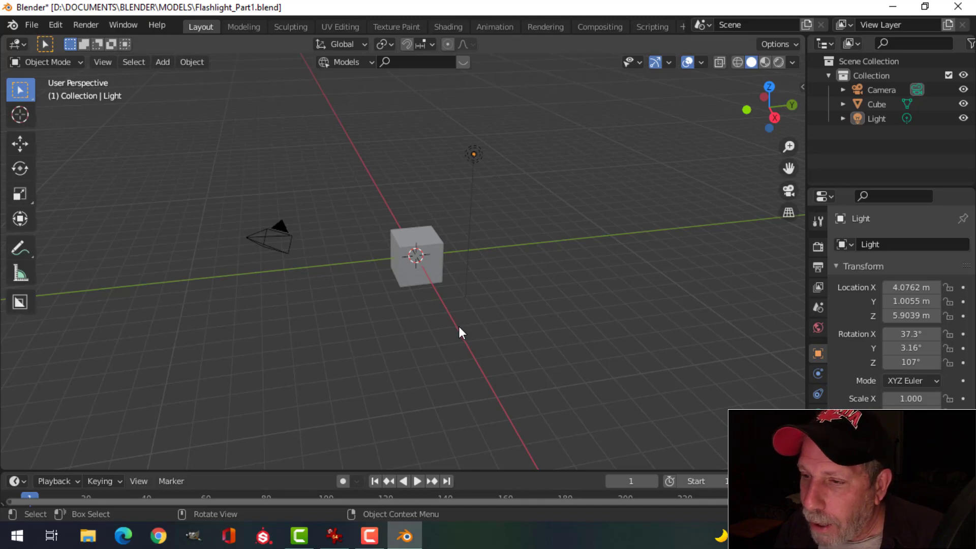
{"action": "scroll", "coordinate": [459, 328], "scroll_direction": "up", "scroll_amount": 2}
{"action": "middle_click_drag", "start_coordinate": [459, 319], "coordinate": [457, 336], "text": "shift"}
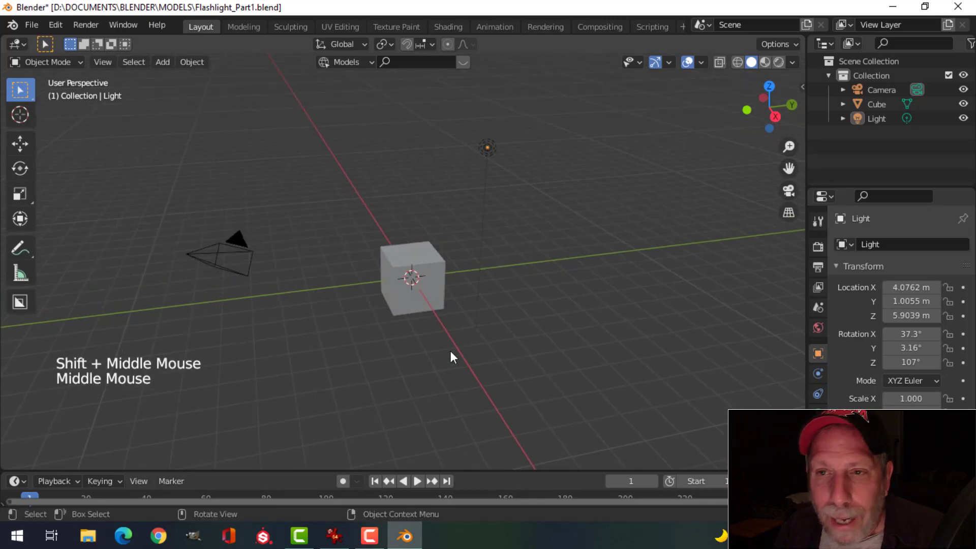
- Examine the add-ons list in the preferences with the Enabled Add-ons Only filter on and off, and close the preferences
{"action": "left_click", "coordinate": [55, 25]}
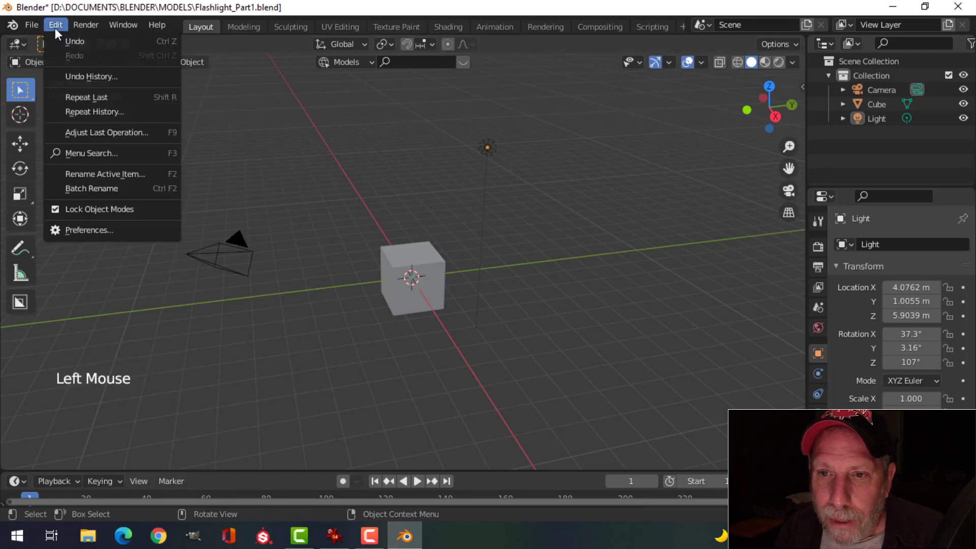
{"action": "left_click", "coordinate": [87, 230]}
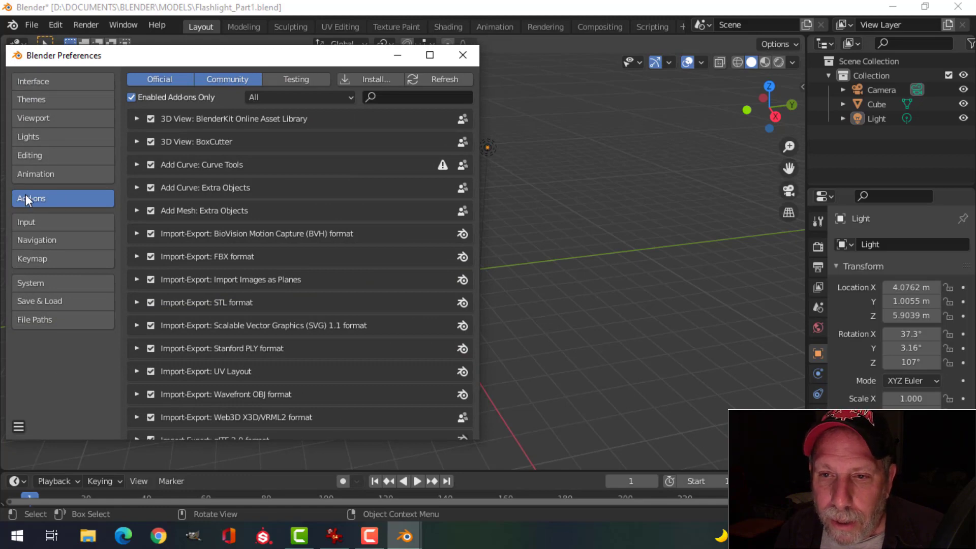
{"action": "left_click", "coordinate": [131, 97]}
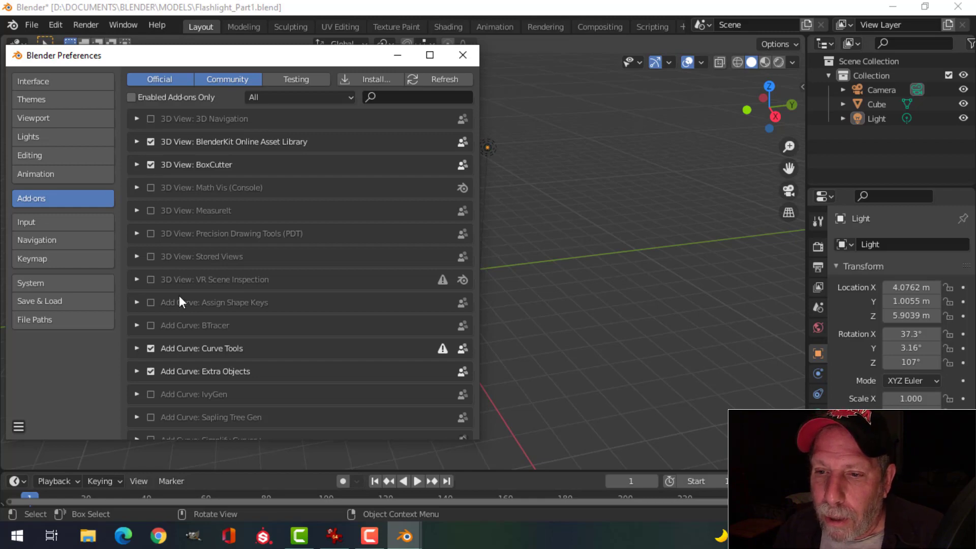
{"action": "left_click", "coordinate": [132, 98]}
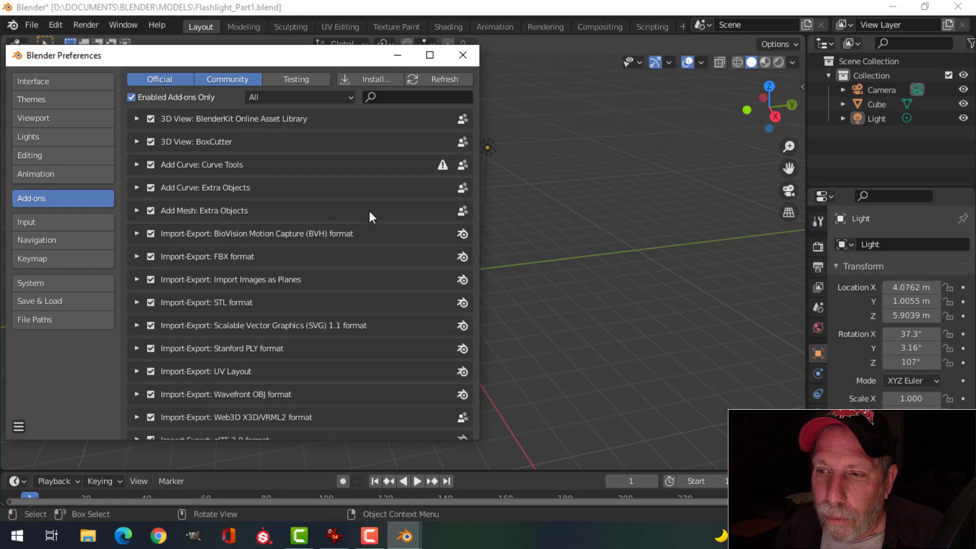
{"action": "scroll", "coordinate": [362, 229], "scroll_direction": "down", "scroll_amount": 8}
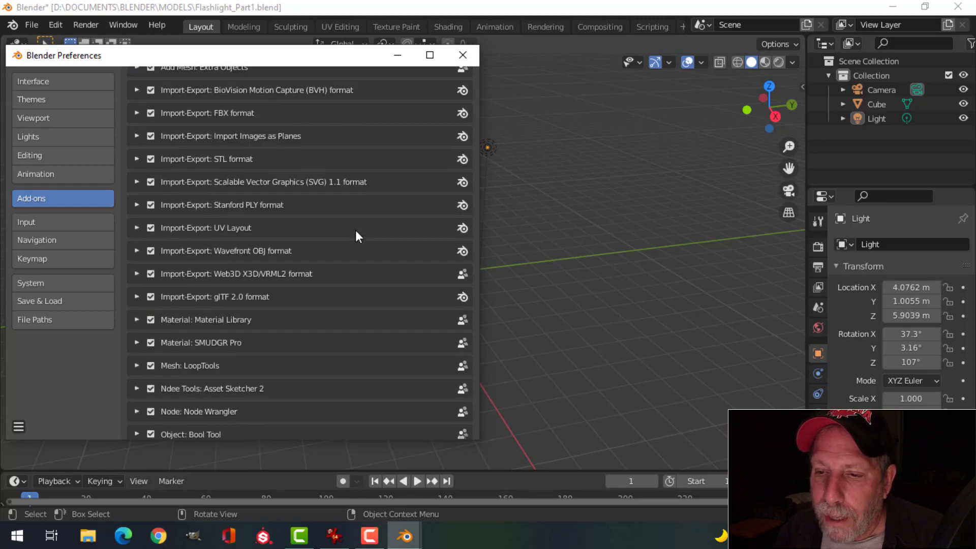
{"action": "scroll", "coordinate": [348, 231], "scroll_direction": "down", "scroll_amount": 3}
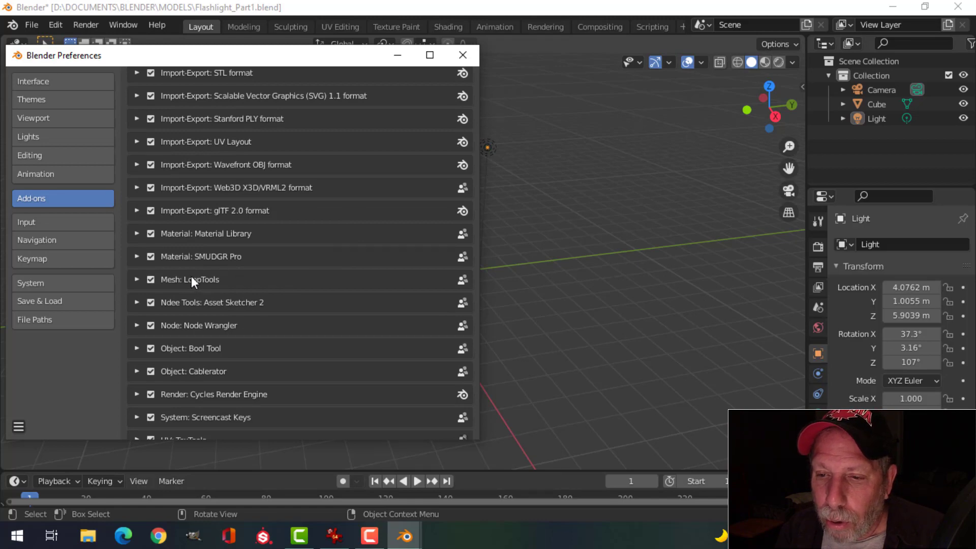
{"action": "scroll", "coordinate": [300, 278], "scroll_direction": "down", "scroll_amount": 1}
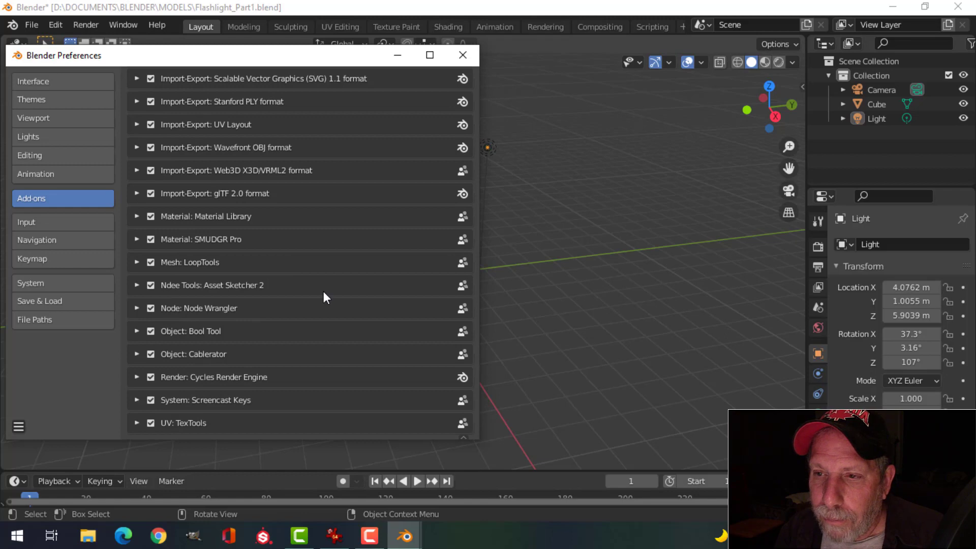
{"action": "scroll", "coordinate": [320, 289], "scroll_direction": "up", "scroll_amount": 9}
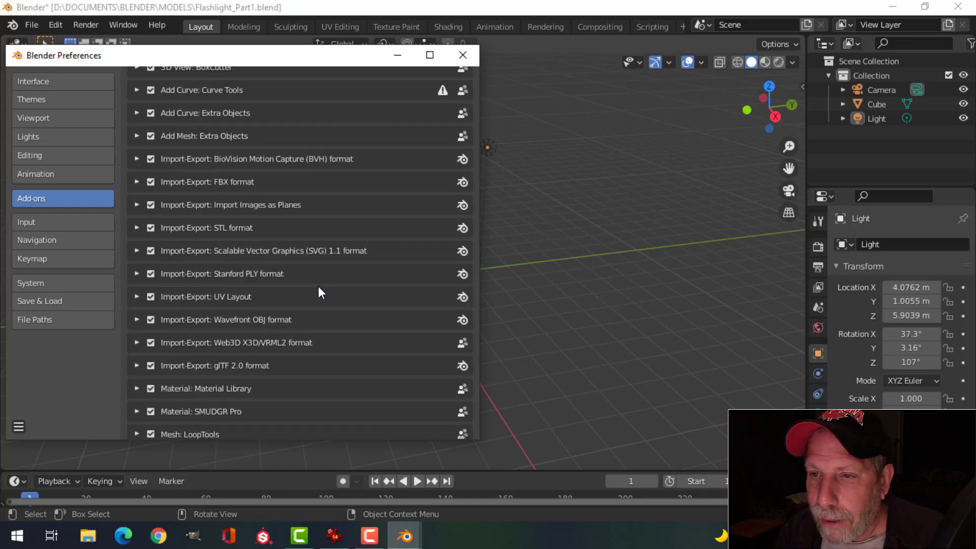
{"action": "scroll", "coordinate": [319, 288], "scroll_direction": "up", "scroll_amount": 4}
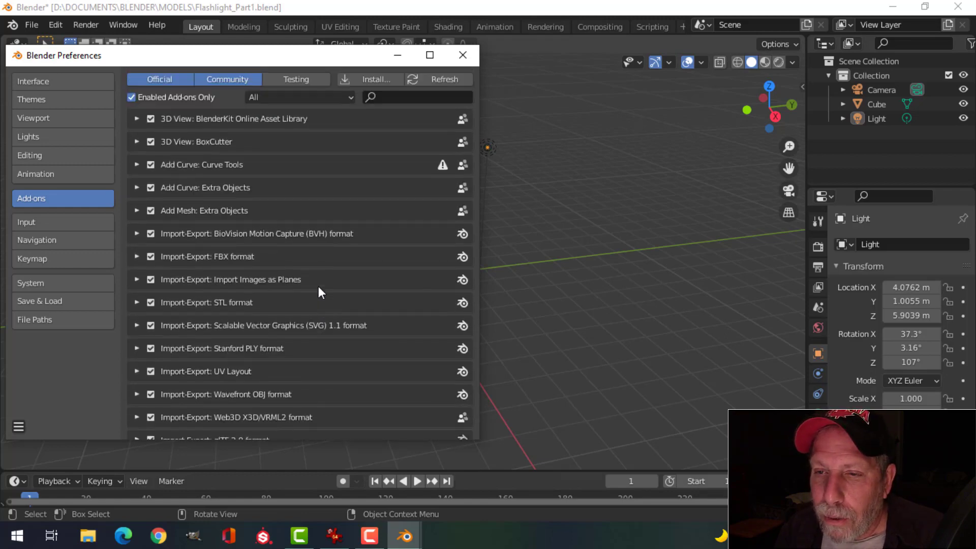
{"action": "left_click", "coordinate": [131, 97]}
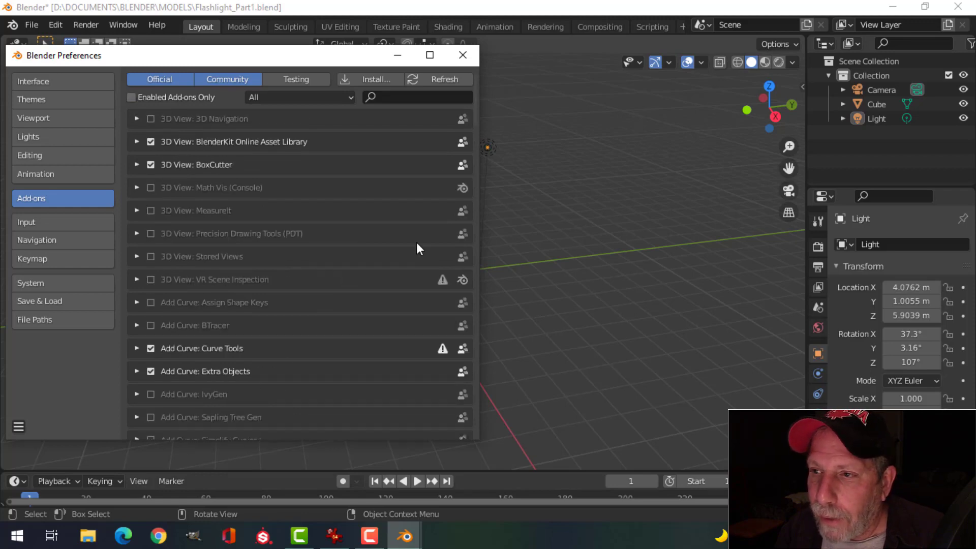
{"action": "scroll", "coordinate": [352, 248], "scroll_direction": "down", "scroll_amount": 2}
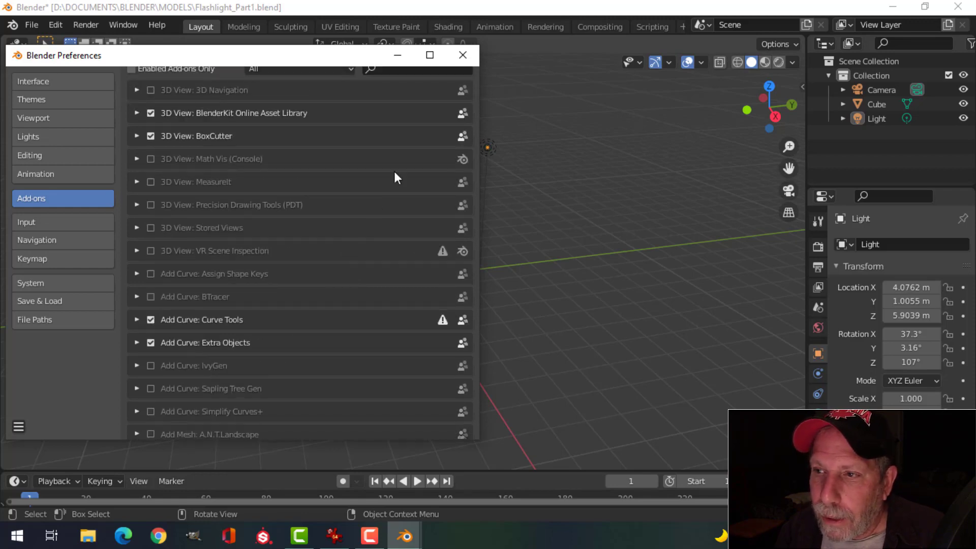
{"action": "left_click", "coordinate": [460, 55]}
- Delete all default objects from the scene: the camera, cube and light
{"action": "middle_click_drag", "start_coordinate": [502, 331], "coordinate": [543, 302]}
{"action": "scroll", "coordinate": [524, 314], "scroll_direction": "down", "scroll_amount": 1}
{"action": "left_click", "coordinate": [453, 299]}
{"action": "key", "text": "a"}
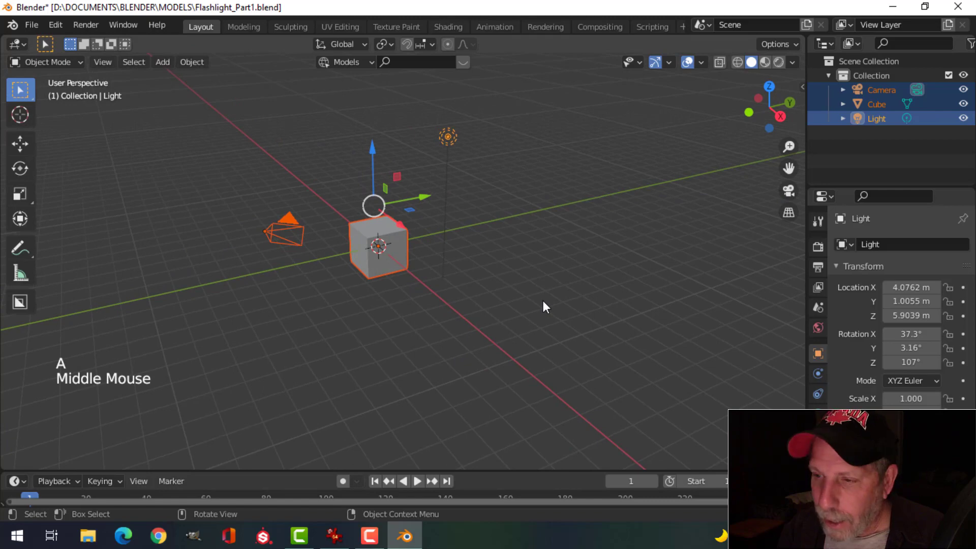
{"action": "key", "text": "x"}
{"action": "left_click", "coordinate": [543, 302]}
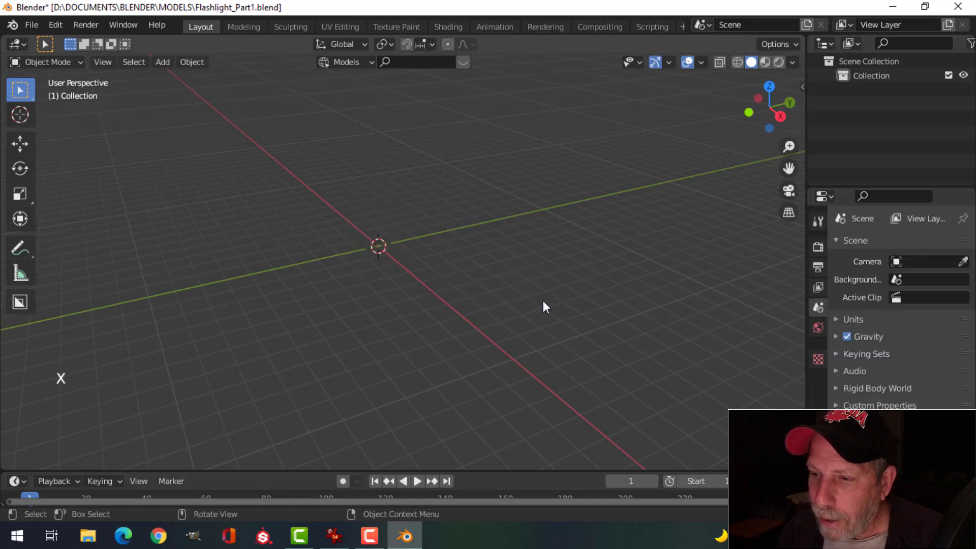
- Set the empty scene's viewport to the front orthographic view
{"action": "middle_click_drag", "start_coordinate": [458, 318], "coordinate": [410, 323]}
{"action": "middle_click_drag", "start_coordinate": [518, 303], "coordinate": [428, 305]}
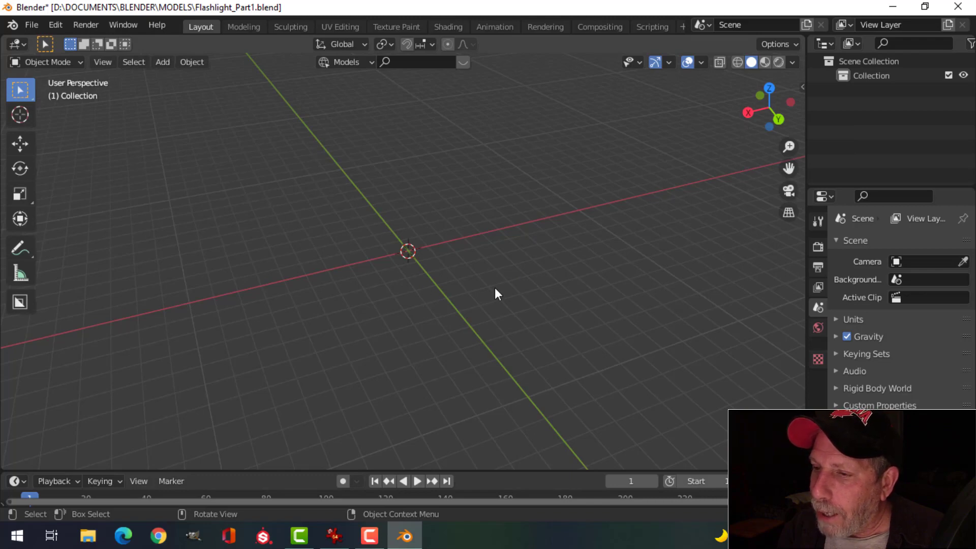
{"action": "middle_click_drag", "start_coordinate": [495, 288], "coordinate": [446, 300]}
{"action": "middle_click_drag", "start_coordinate": [454, 210], "coordinate": [461, 286]}
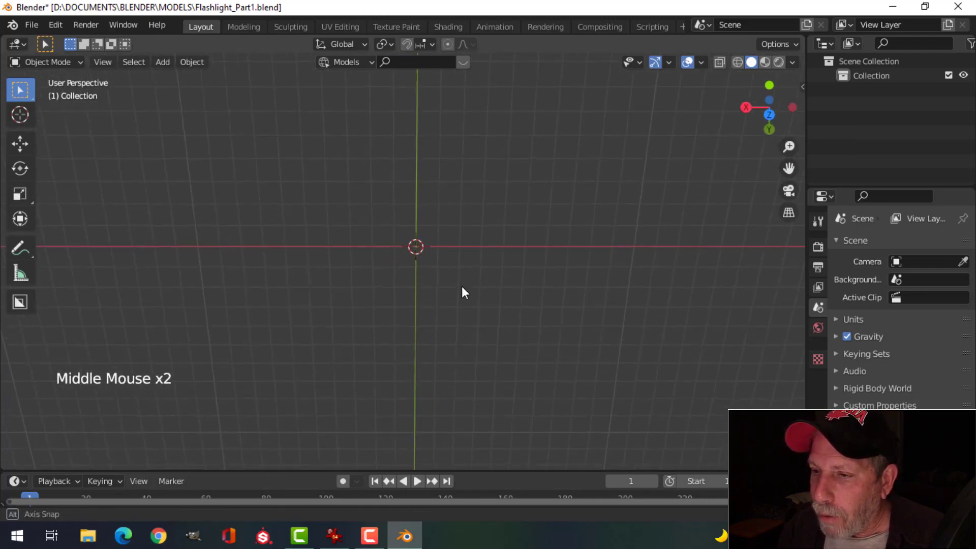
{"action": "key", "text": "KP_1"}
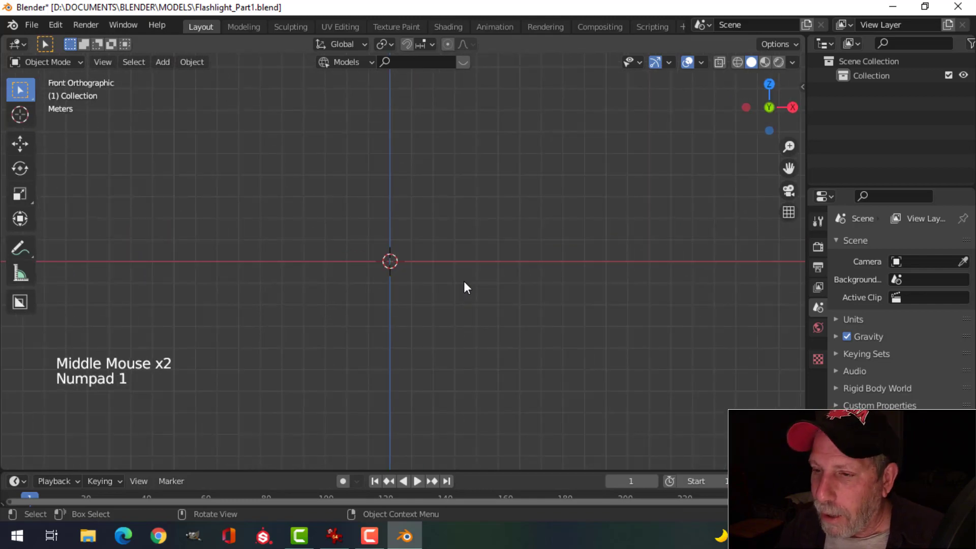
- Examine the empty scene in the right orthographic view and from several perspective angles around the world origin
{"action": "key", "text": "KP_3"}
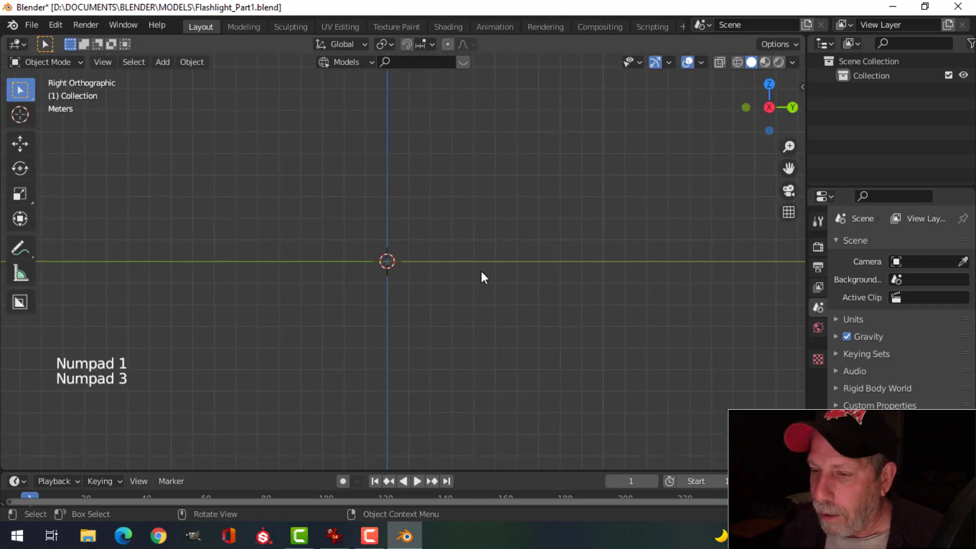
{"action": "middle_click_drag", "start_coordinate": [482, 276], "coordinate": [412, 320]}
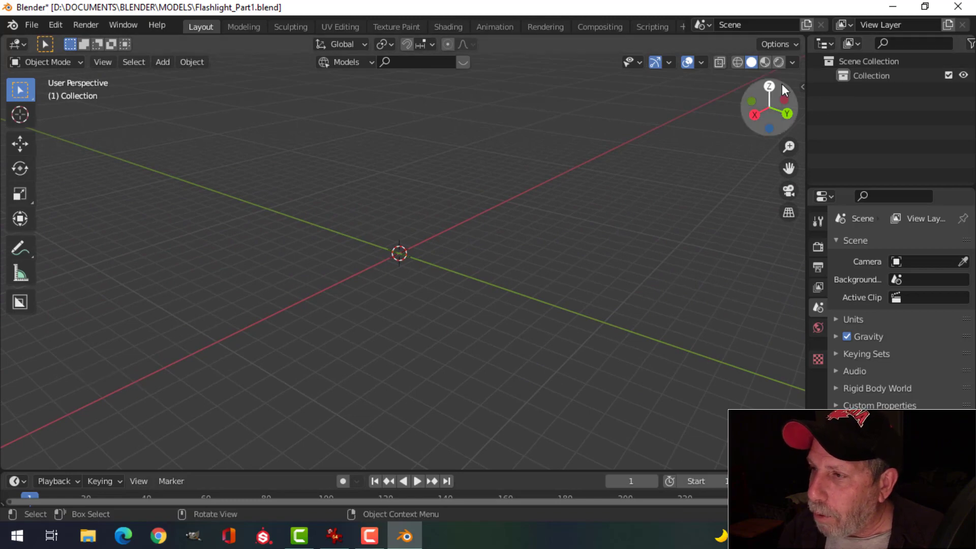
{"action": "middle_click_drag", "start_coordinate": [592, 258], "coordinate": [491, 289]}
{"action": "key", "text": "KP_3"}
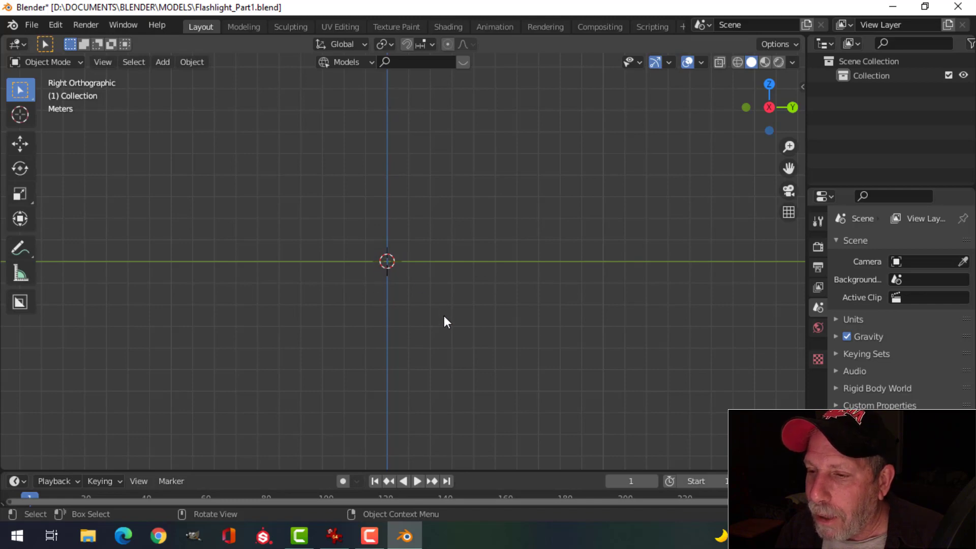
{"action": "middle_click_drag", "start_coordinate": [444, 316], "coordinate": [374, 318]}
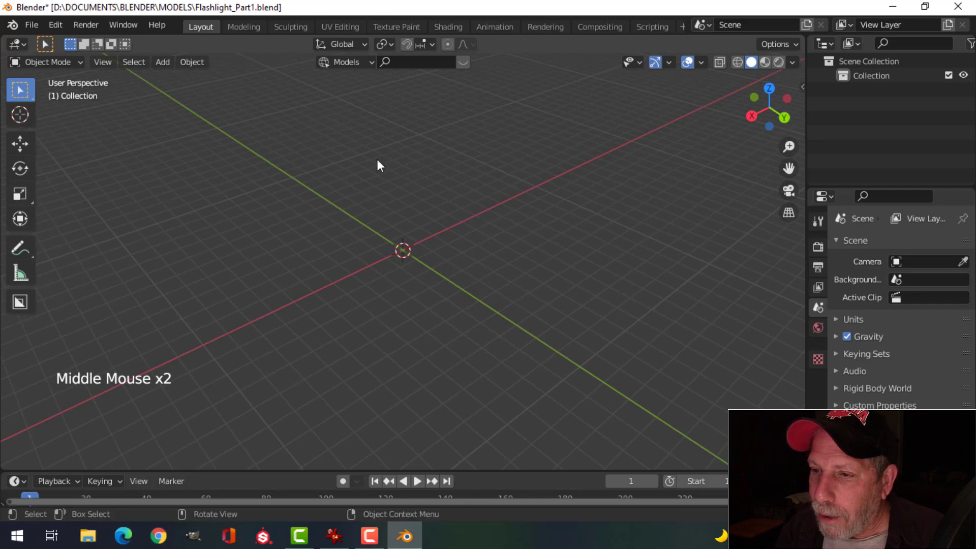
{"action": "middle_click_drag", "start_coordinate": [479, 297], "coordinate": [460, 280]}
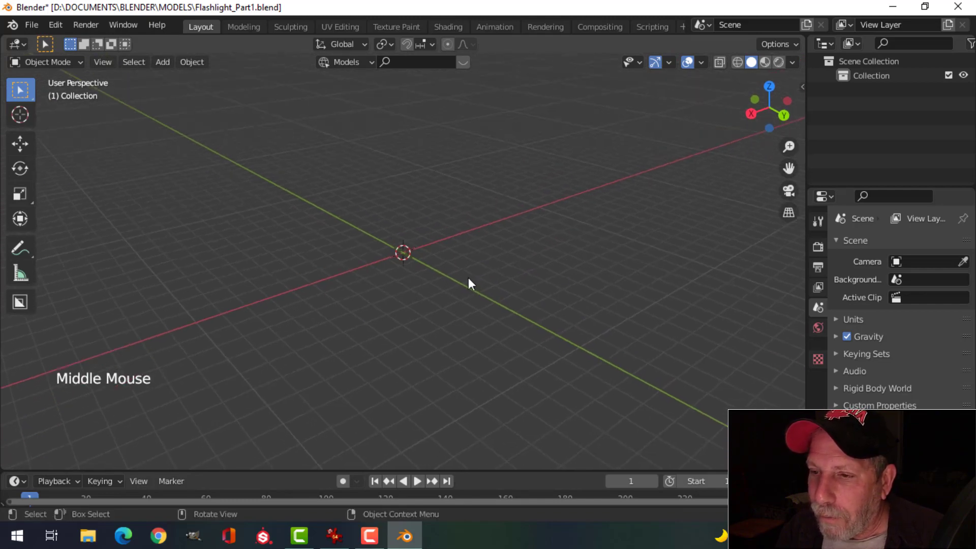
{"action": "scroll", "coordinate": [465, 279], "scroll_direction": "up", "scroll_amount": 3}
{"action": "scroll", "coordinate": [441, 280], "scroll_direction": "down", "scroll_amount": 1}
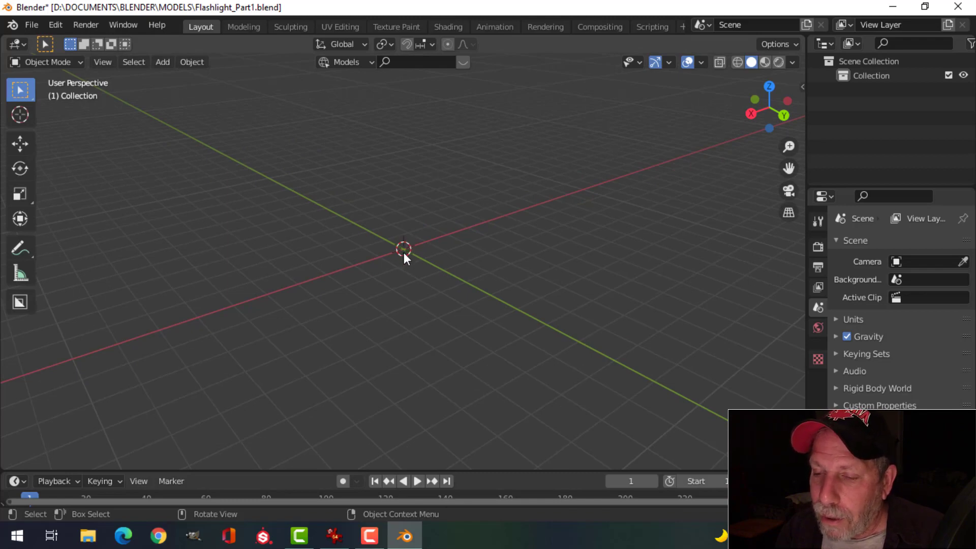
{"action": "mouse_move", "coordinate": [453, 279]}
{"action": "middle_mouse_down"}
{"action": "mouse_move", "coordinate": [445, 285]}
{"action": "mouse_move", "coordinate": [447, 277]}
{"action": "middle_mouse_up"}
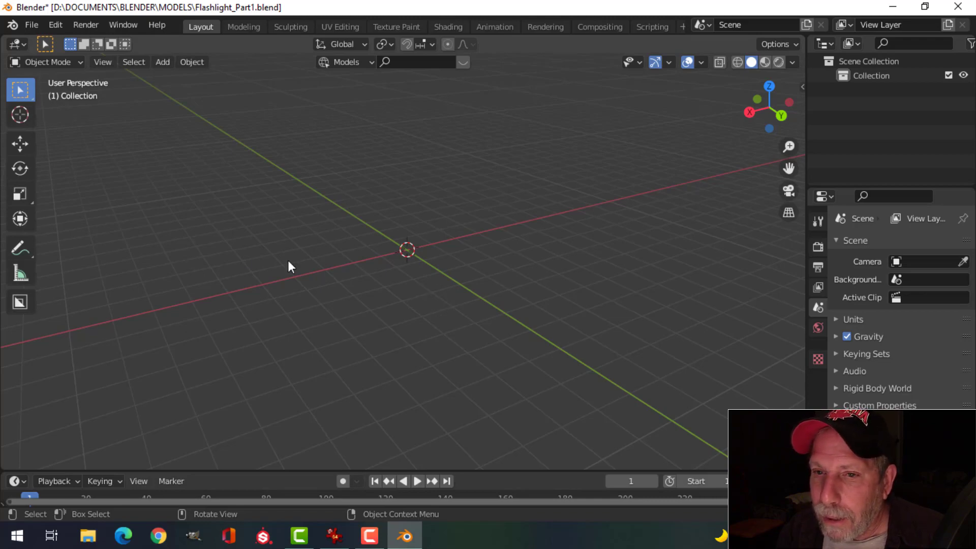
- Activate the Move tool in the empty scene
{"action": "left_click", "coordinate": [24, 144]}
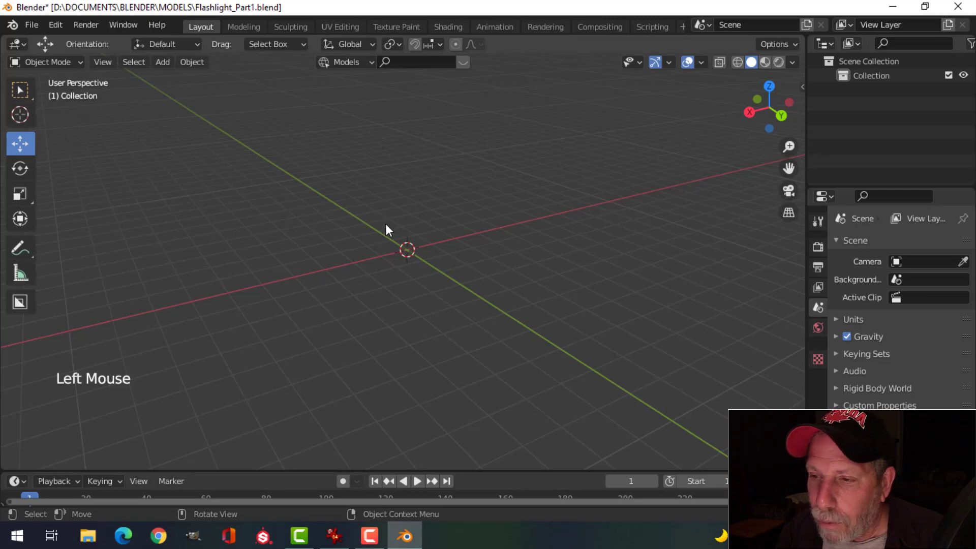
{"action": "key", "text": "x"}
{"action": "middle_click_drag", "start_coordinate": [386, 225], "coordinate": [560, 215]}
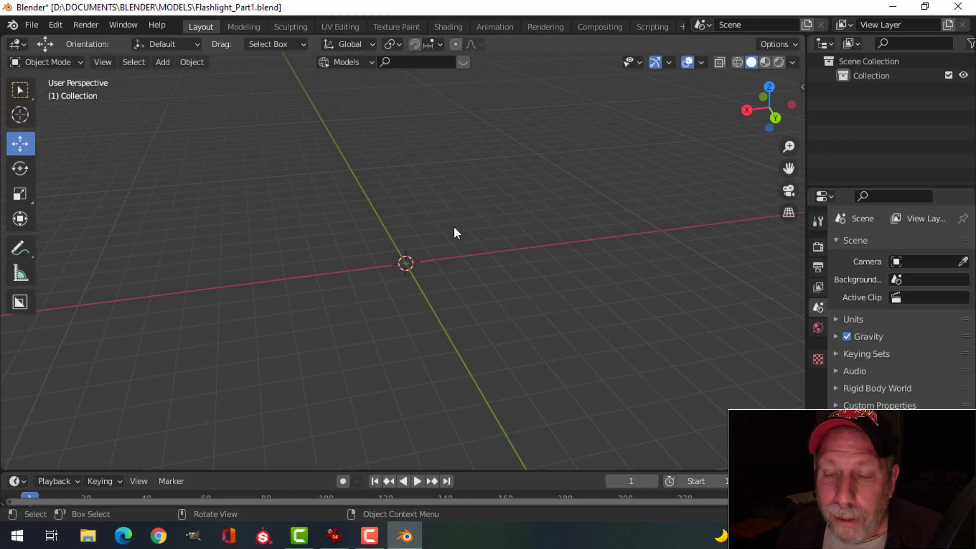
{"action": "middle_click_drag", "start_coordinate": [454, 227], "coordinate": [517, 236]}
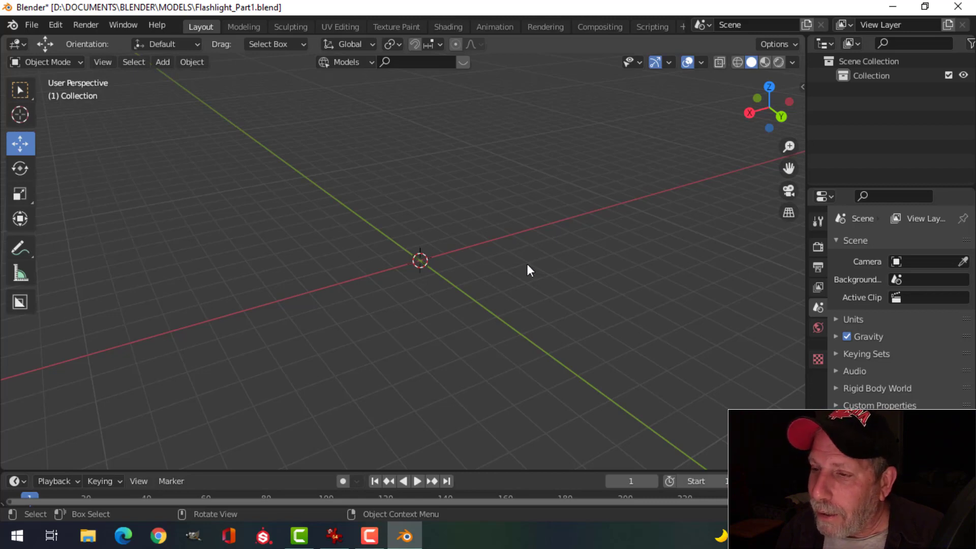
{"action": "mouse_move", "coordinate": [526, 264]}
{"action": "middle_mouse_down"}
{"action": "mouse_move", "coordinate": [514, 273]}
{"action": "mouse_move", "coordinate": [516, 260]}
{"action": "middle_mouse_up"}
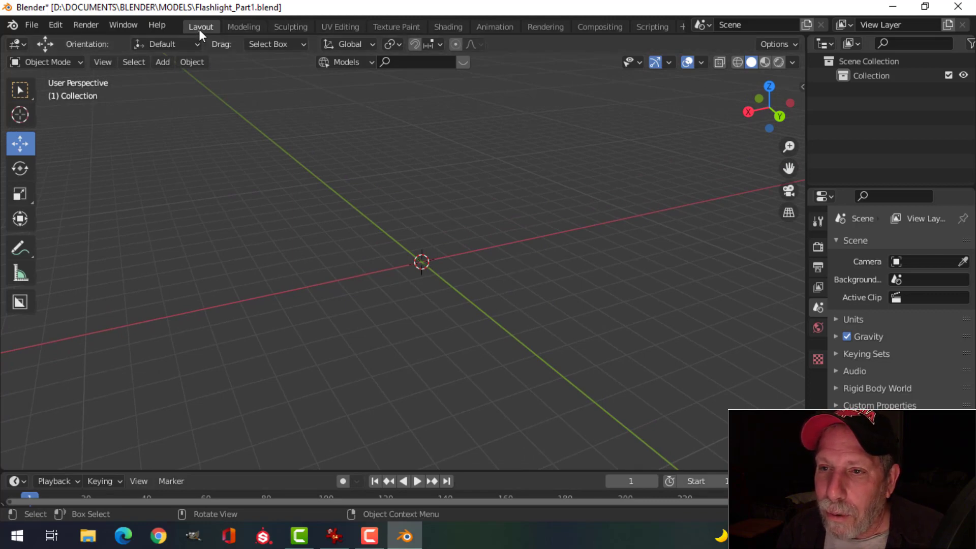
- Examine the Modeling and Shading workspaces and return to the Layout workspace
{"action": "left_click", "coordinate": [236, 29]}
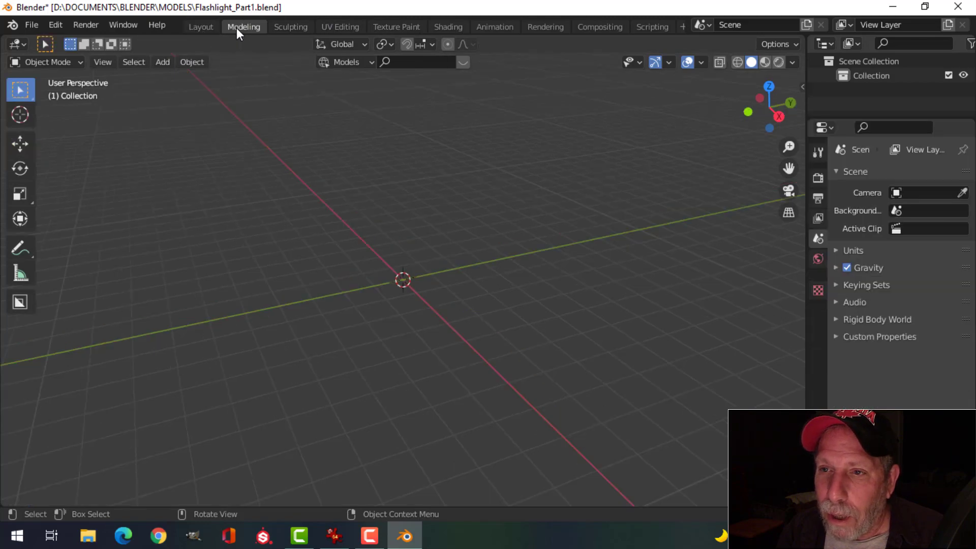
{"action": "double_click", "coordinate": [202, 29]}
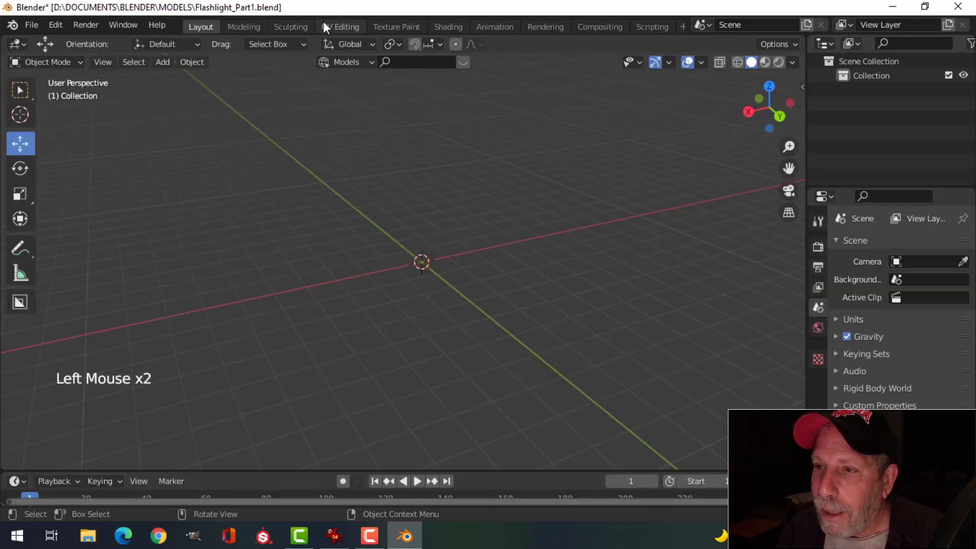
{"action": "left_click", "coordinate": [441, 29]}
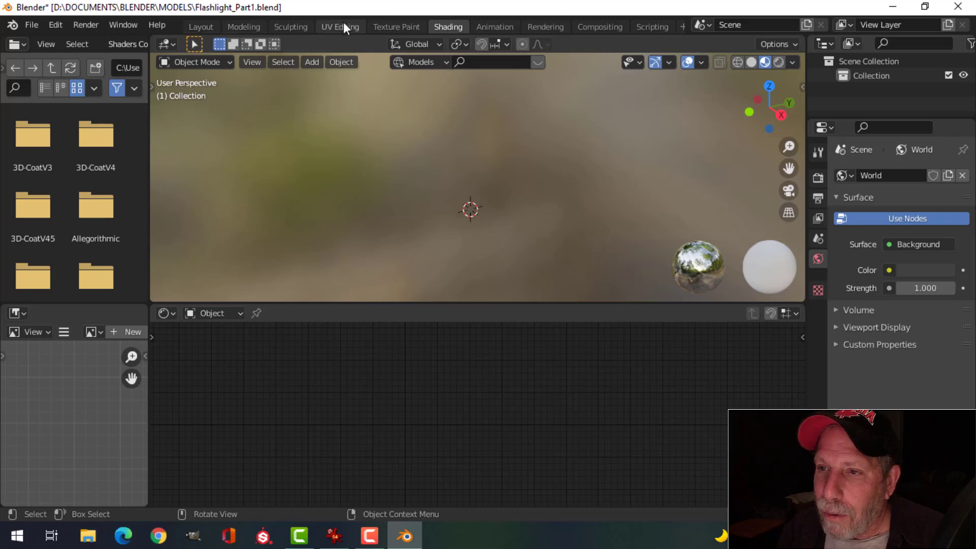
{"action": "left_click", "coordinate": [204, 27]}
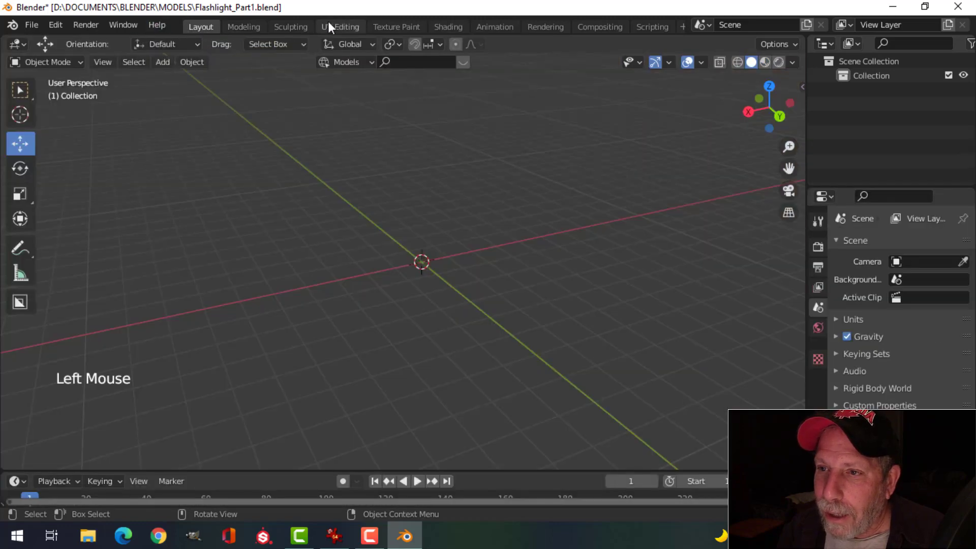
{"action": "left_click", "coordinate": [329, 25]}
{"action": "left_click", "coordinate": [447, 26]}
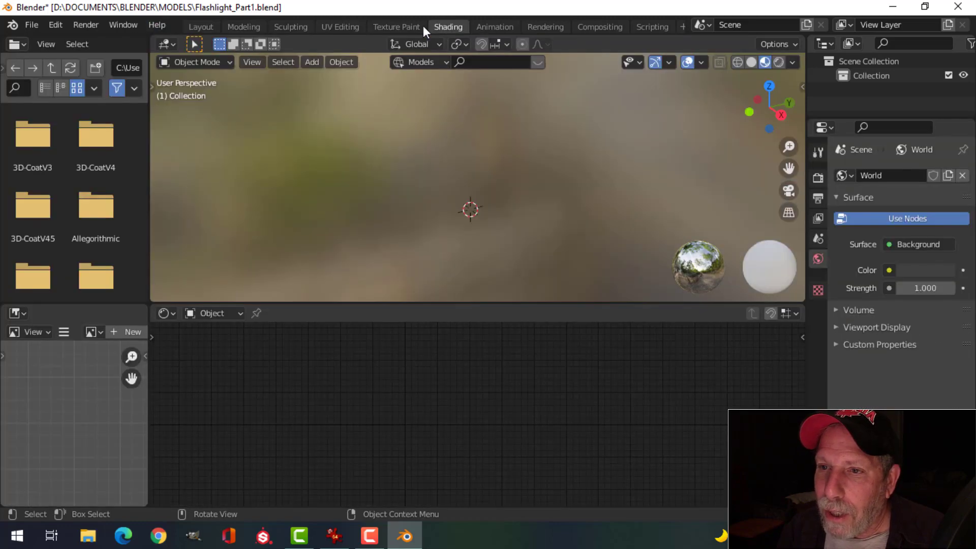
{"action": "left_click", "coordinate": [201, 26]}
- Compare the front, right and perspective views of the empty scene, ending in the front orthographic view
{"action": "mouse_move", "coordinate": [502, 210]}
{"action": "middle_mouse_down"}
{"action": "mouse_move", "coordinate": [477, 213]}
{"action": "mouse_move", "coordinate": [489, 206]}
{"action": "middle_mouse_up"}
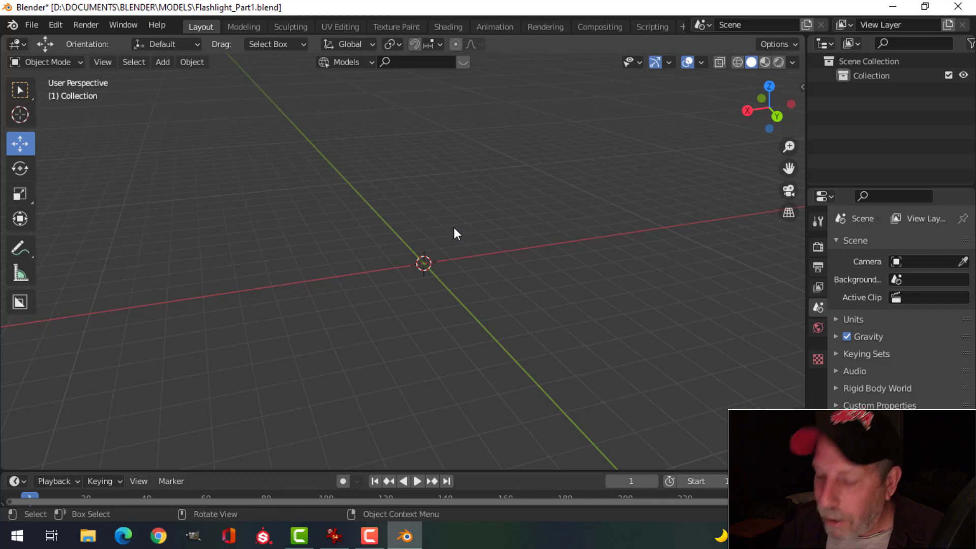
{"action": "key", "text": "KP_1"}
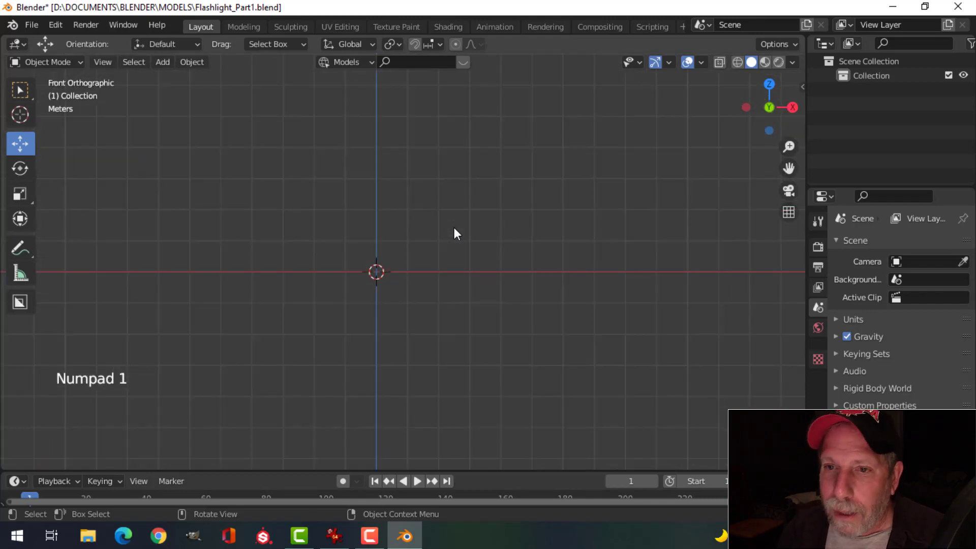
{"action": "scroll", "coordinate": [211, 224], "scroll_direction": "up", "scroll_amount": 1}
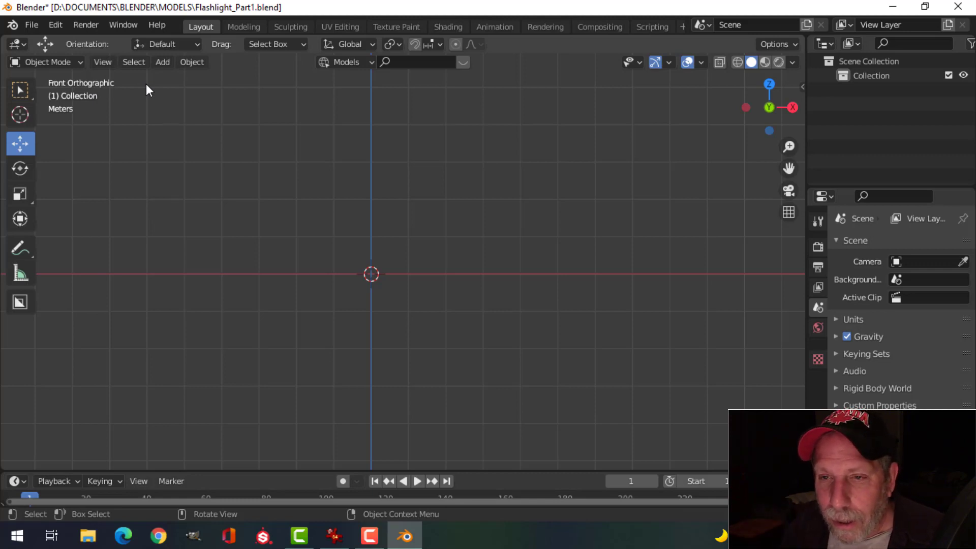
{"action": "middle_click_drag", "start_coordinate": [381, 256], "coordinate": [349, 300]}
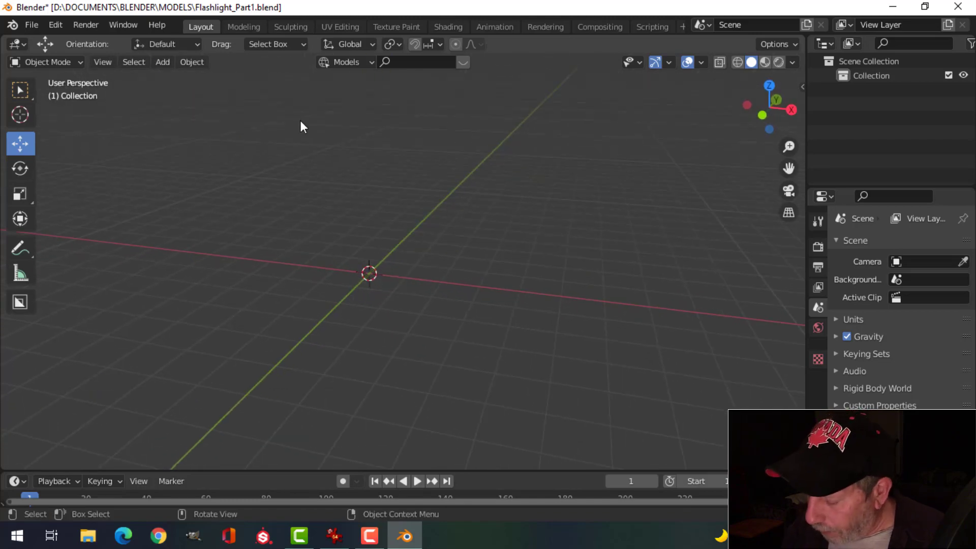
{"action": "key", "text": "KP_1"}
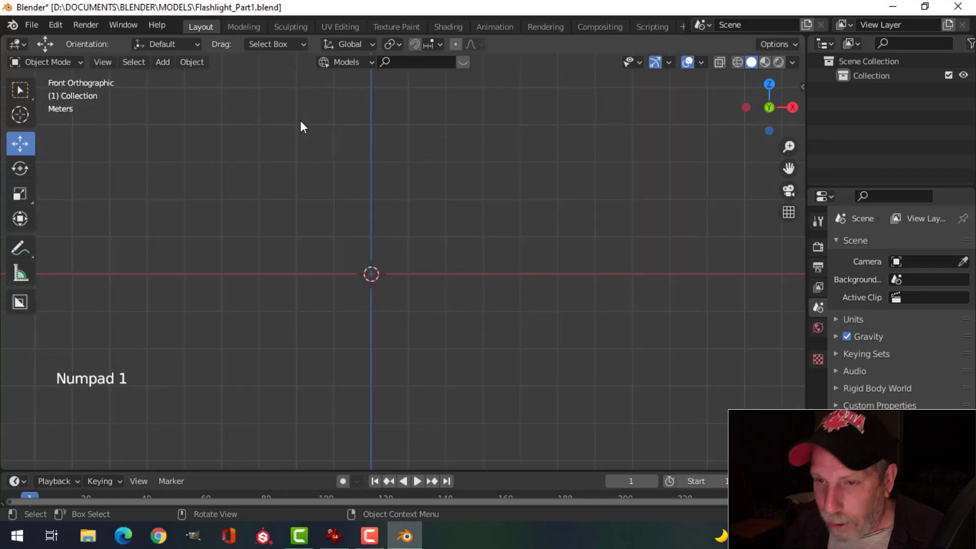
{"action": "key", "text": "KP_2"}
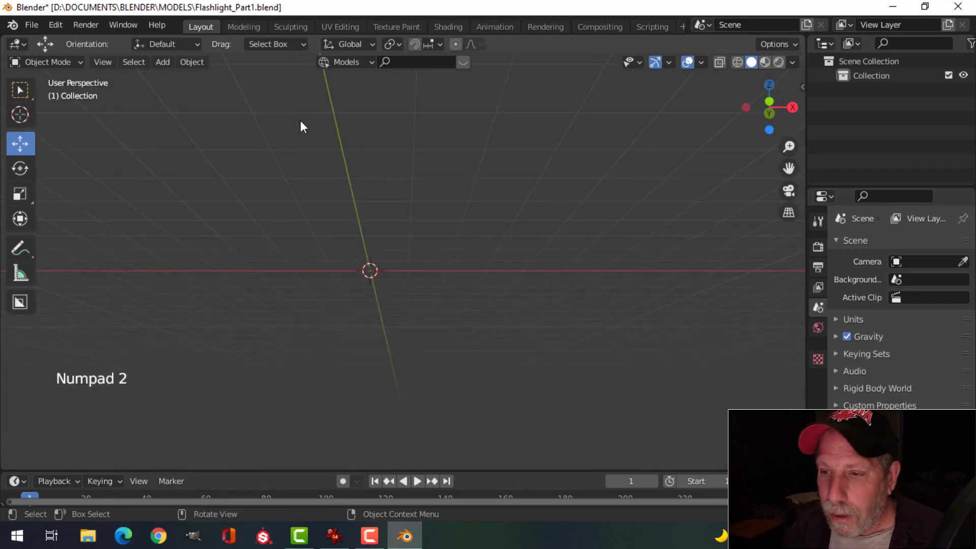
{"action": "key", "text": "KP_3"}
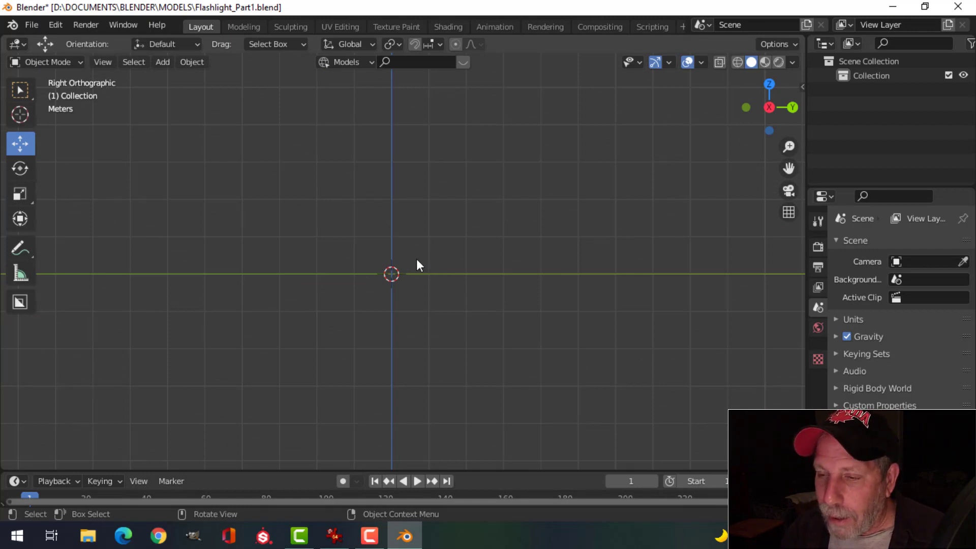
{"action": "middle_click_drag", "start_coordinate": [417, 262], "coordinate": [498, 263]}
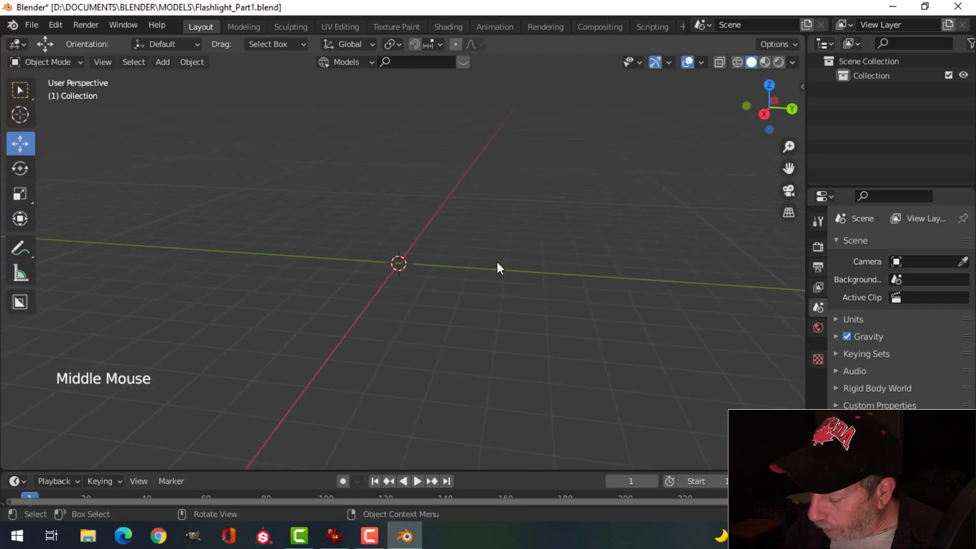
{"action": "key", "text": "KP_1"}
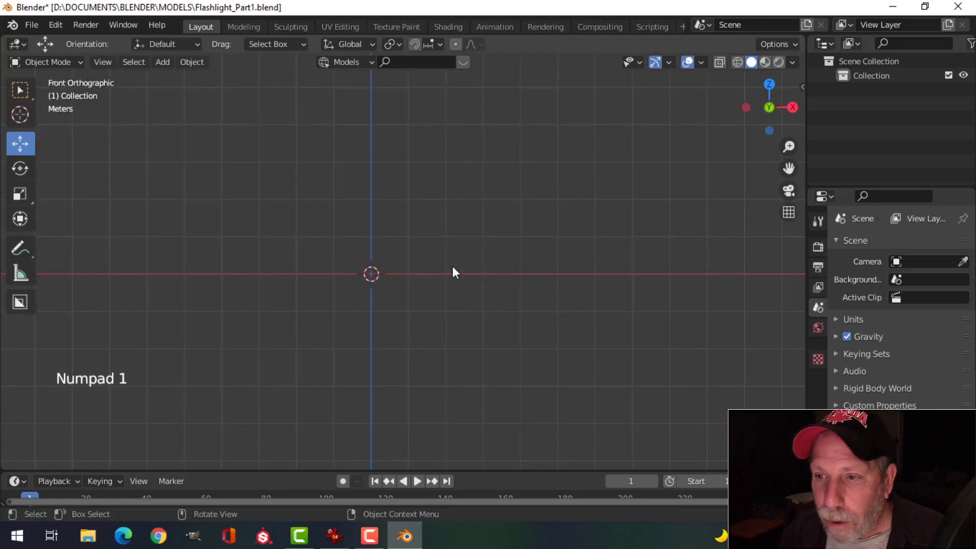
{"action": "middle_click_drag", "start_coordinate": [398, 285], "coordinate": [468, 272], "text": "shift"}
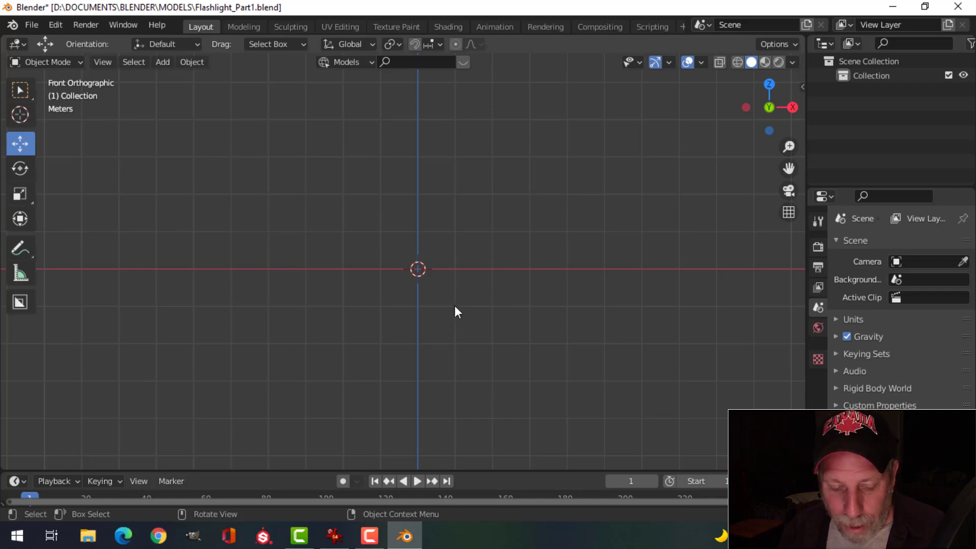
- Add maglite_ml300lx_s2ri6_2d_foliage_green_1124048.jpg from the REFERENCE IMAGES folder as a reference image aligned to the view, and deselect it
{"action": "key", "text": "shift+a"}
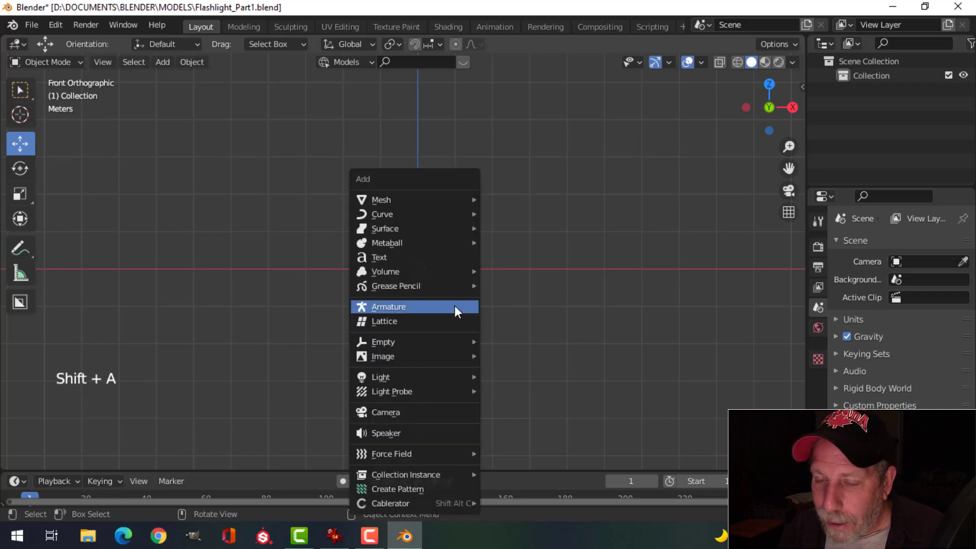
{"action": "mouse_move", "coordinate": [386, 201]}
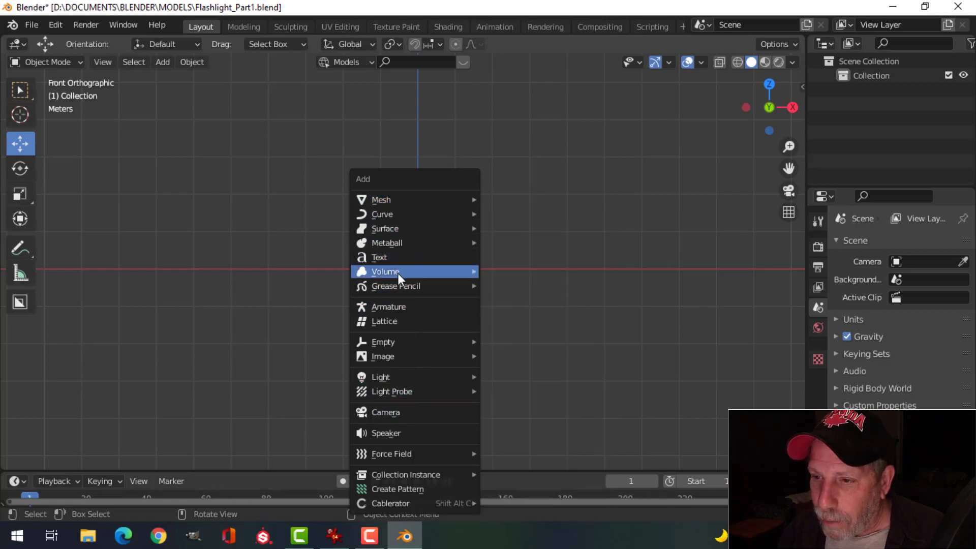
{"action": "mouse_move", "coordinate": [404, 359]}
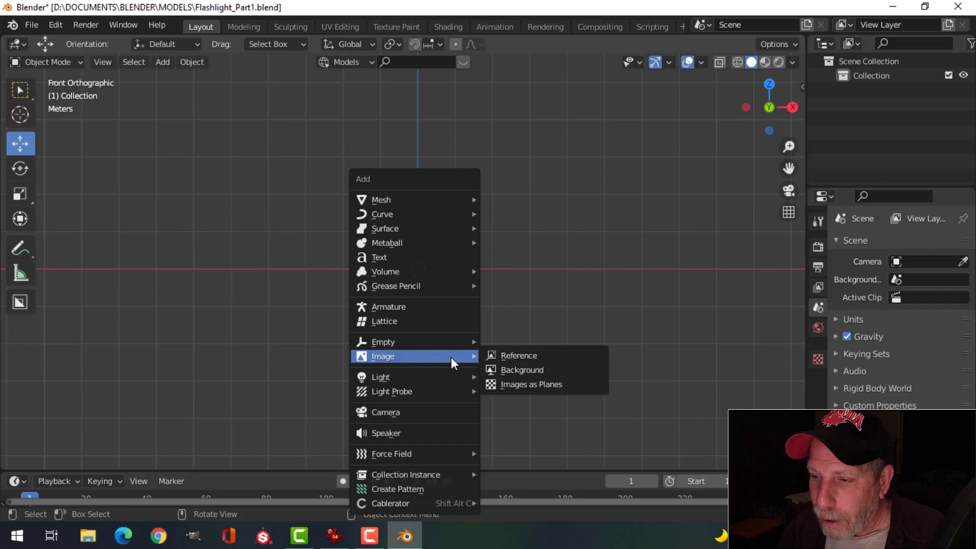
{"action": "left_click", "coordinate": [499, 356]}
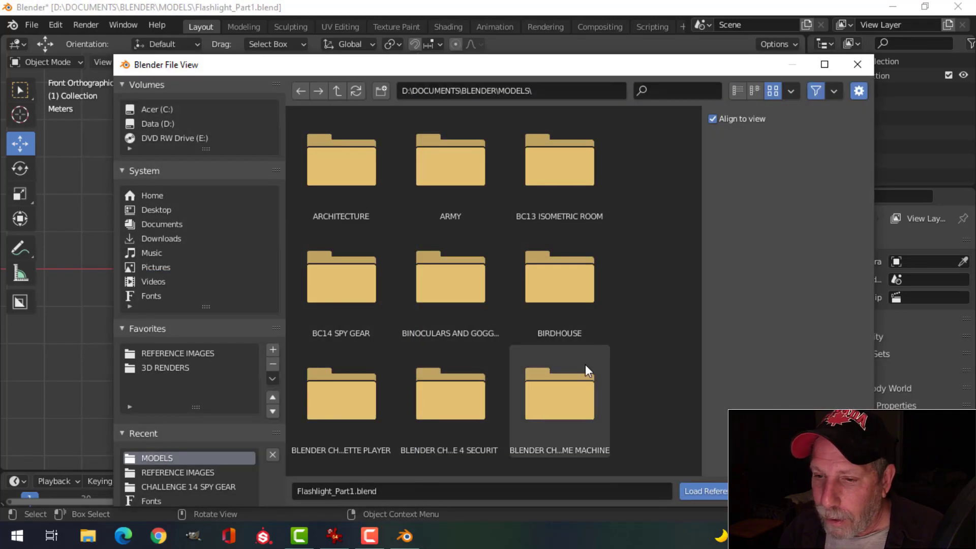
{"action": "left_click", "coordinate": [222, 354]}
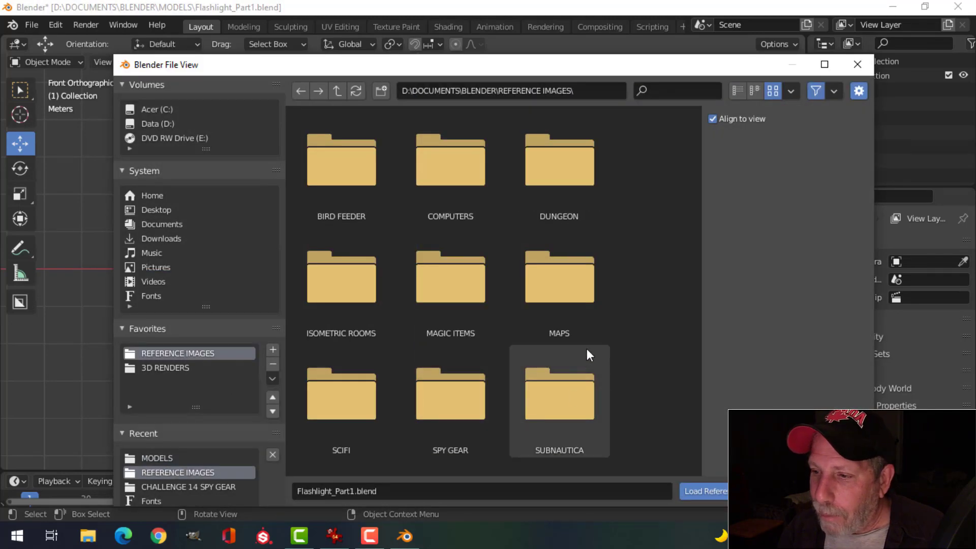
{"action": "scroll", "coordinate": [587, 351], "scroll_direction": "down", "scroll_amount": 3}
{"action": "scroll", "coordinate": [587, 349], "scroll_direction": "down", "scroll_amount": 10}
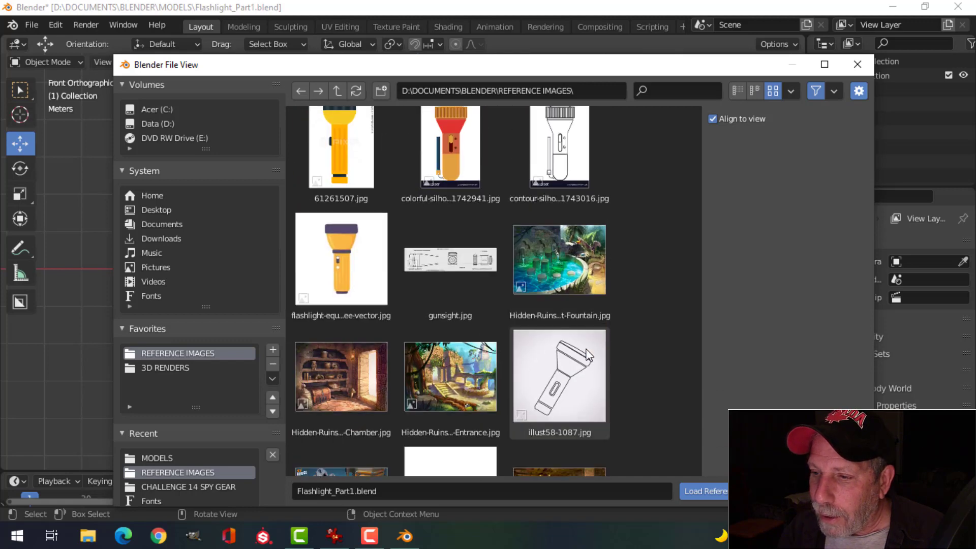
{"action": "left_click", "coordinate": [435, 374]}
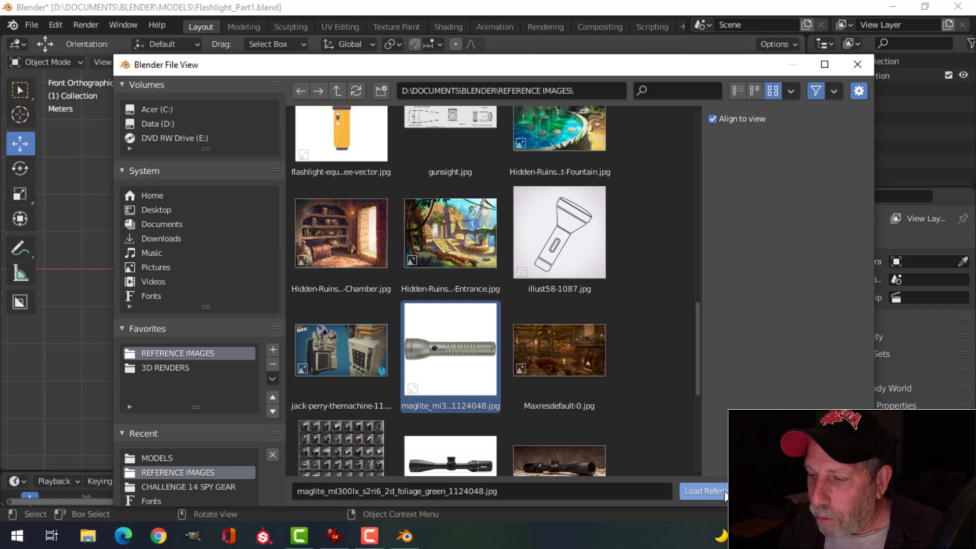
{"action": "left_click", "coordinate": [705, 491]}
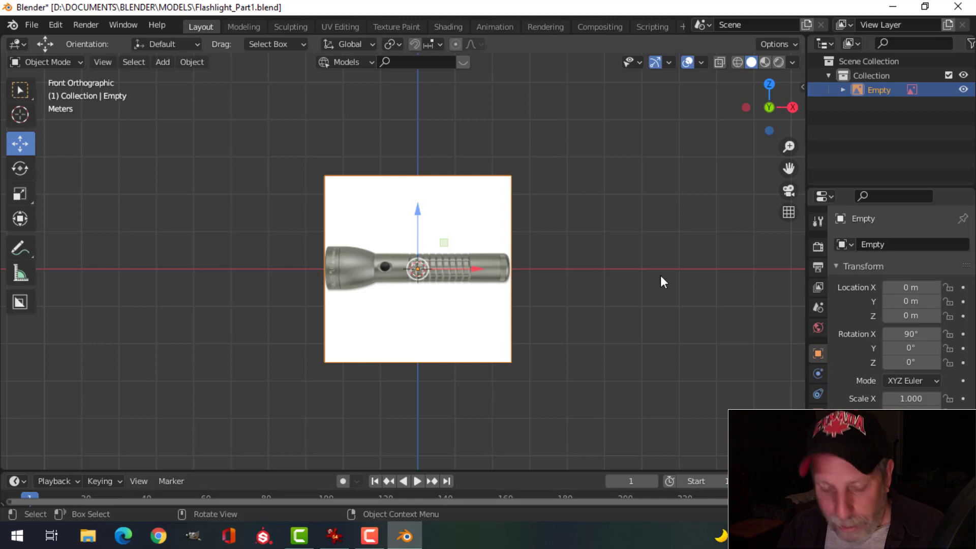
{"action": "key", "text": "alt+a"}
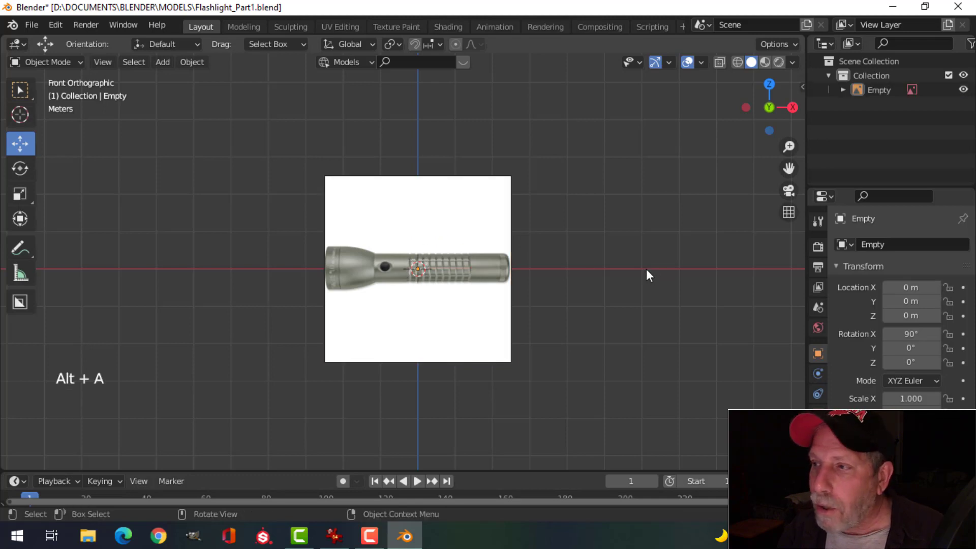
- Select the flashlight reference image and examine how it sits in the perspective, front, right and top views
{"action": "left_click", "coordinate": [453, 220]}
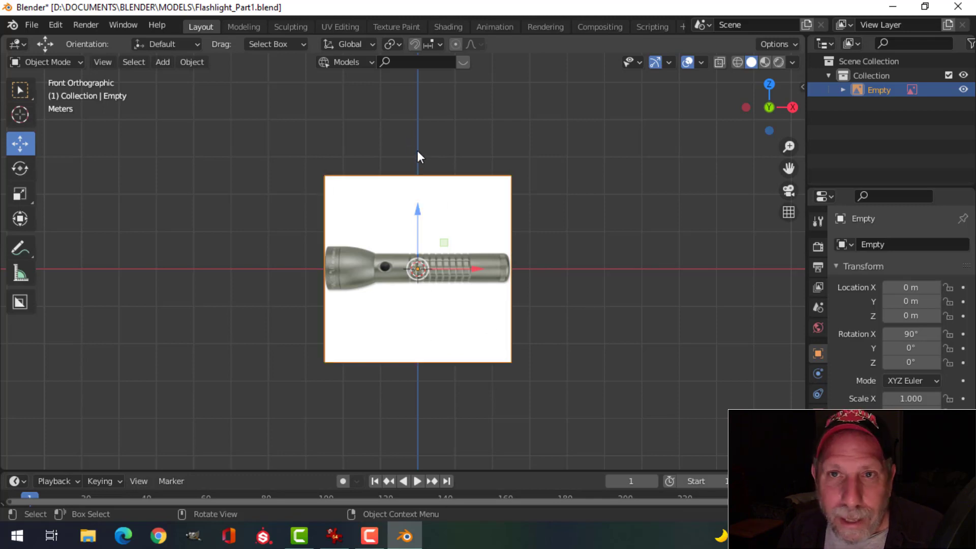
{"action": "scroll", "coordinate": [478, 290], "scroll_direction": "up", "scroll_amount": 2}
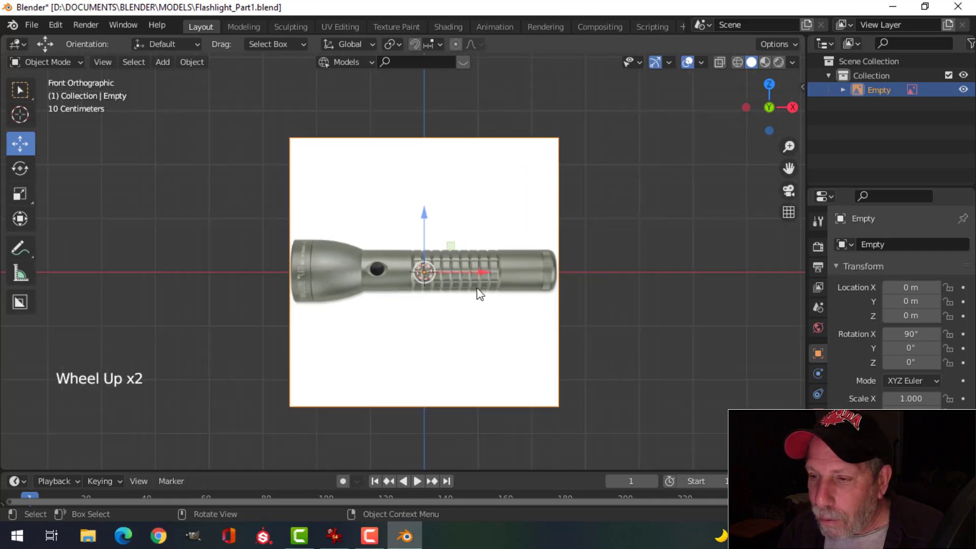
{"action": "scroll", "coordinate": [478, 293], "scroll_direction": "up", "scroll_amount": 1}
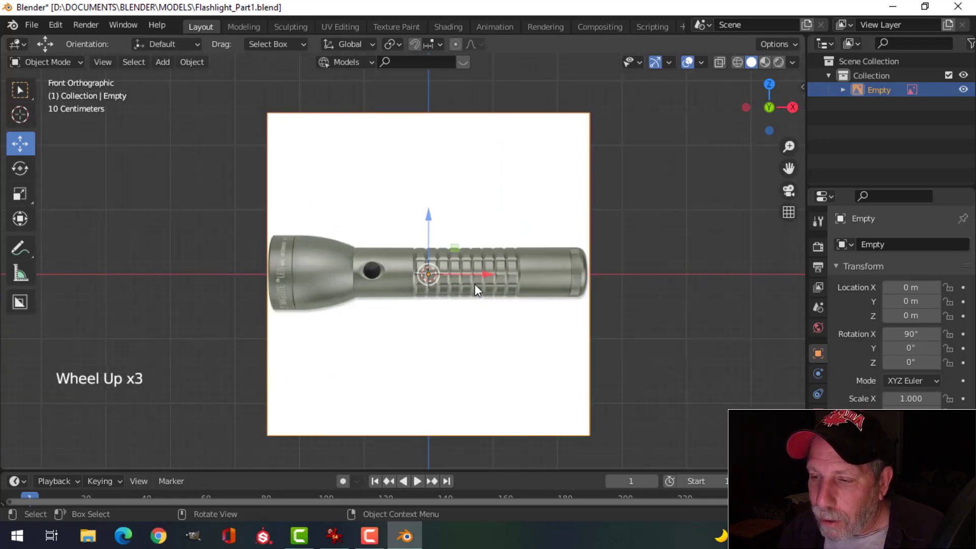
{"action": "scroll", "coordinate": [474, 283], "scroll_direction": "down", "scroll_amount": 2}
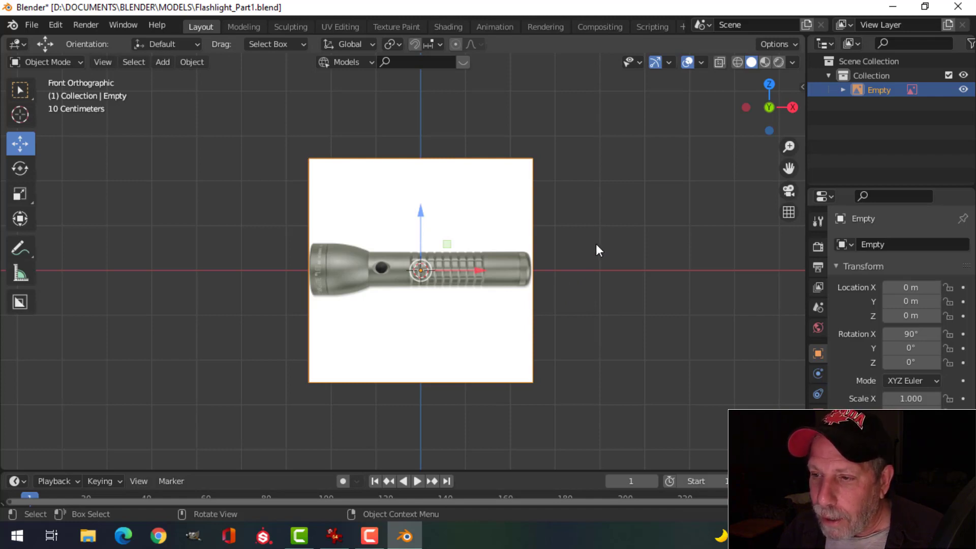
{"action": "middle_click_drag", "start_coordinate": [597, 244], "coordinate": [504, 298]}
{"action": "scroll", "coordinate": [506, 299], "scroll_direction": "up", "scroll_amount": 2}
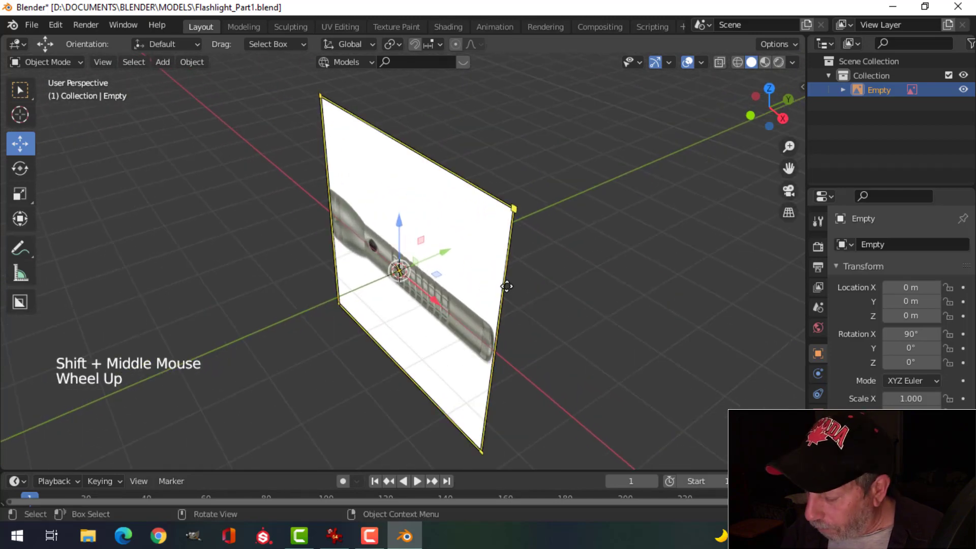
{"action": "key", "text": "KP_1"}
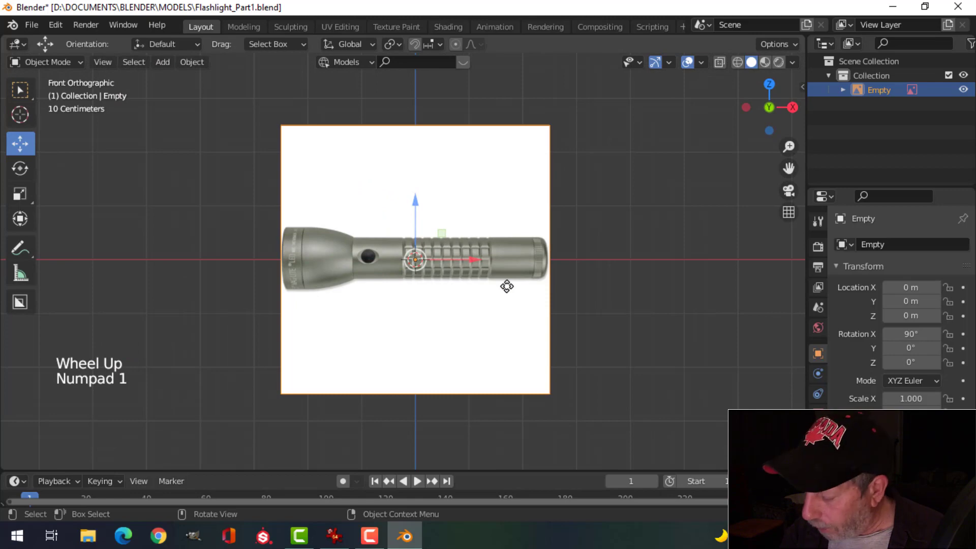
{"action": "key", "text": "KP_3"}
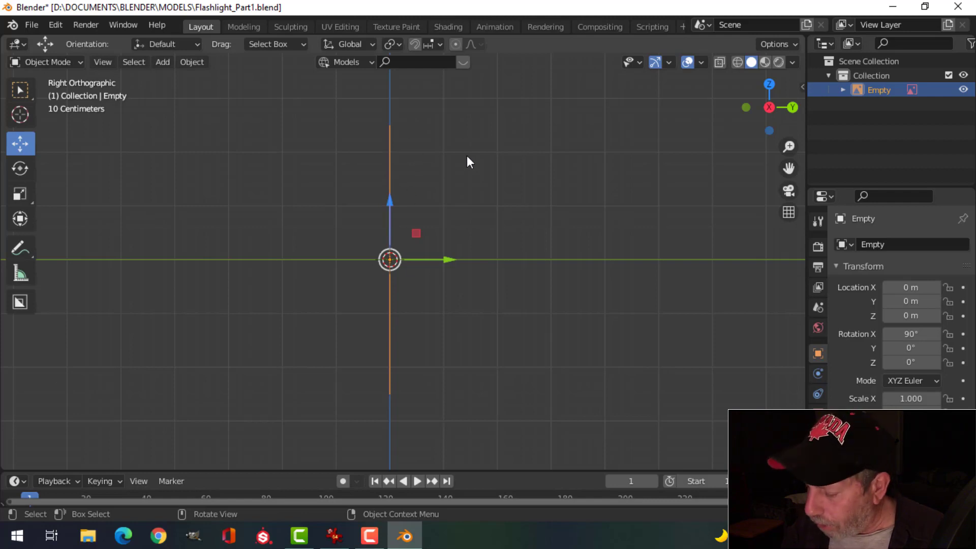
{"action": "key", "text": "KP_7"}
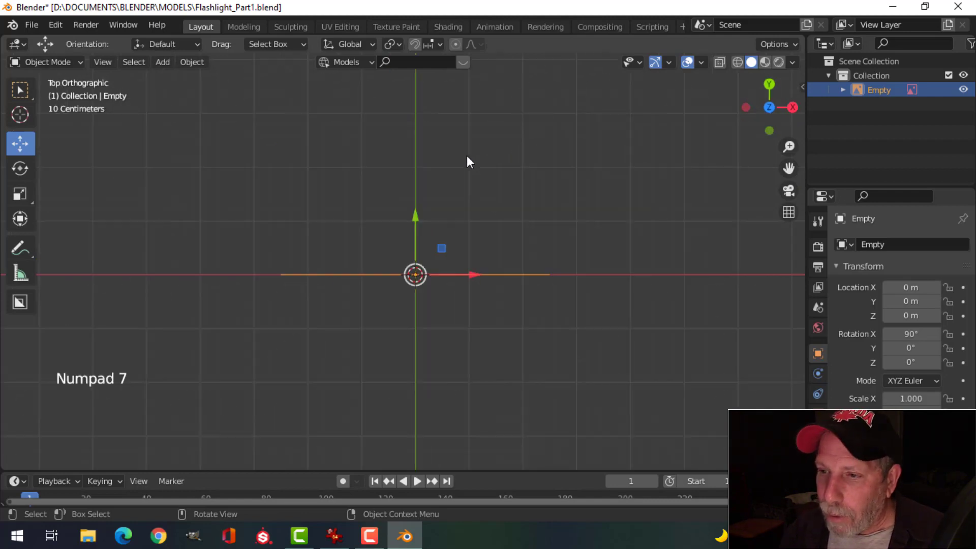
{"action": "key", "text": "KP_1"}
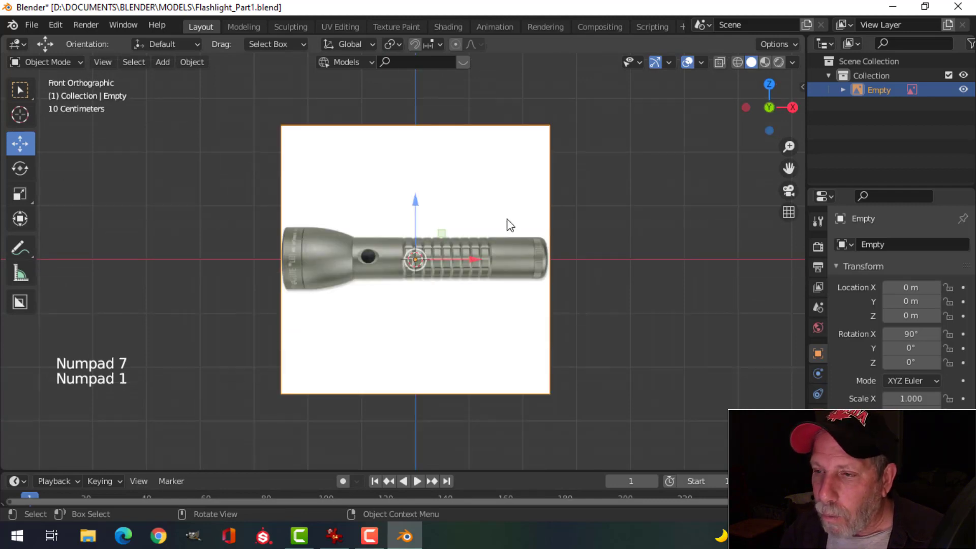
{"action": "middle_click_drag", "start_coordinate": [567, 249], "coordinate": [515, 264]}
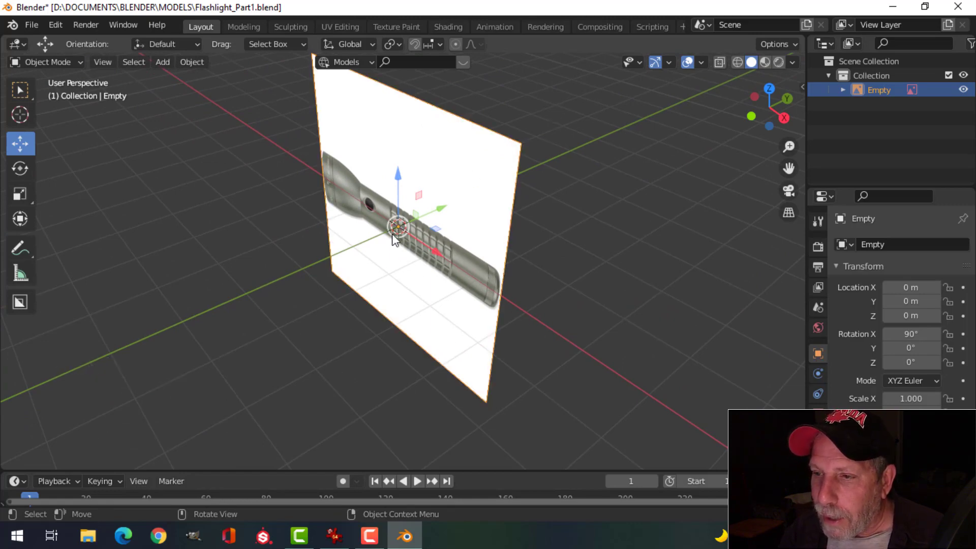
{"action": "middle_click_drag", "start_coordinate": [402, 271], "coordinate": [429, 266]}
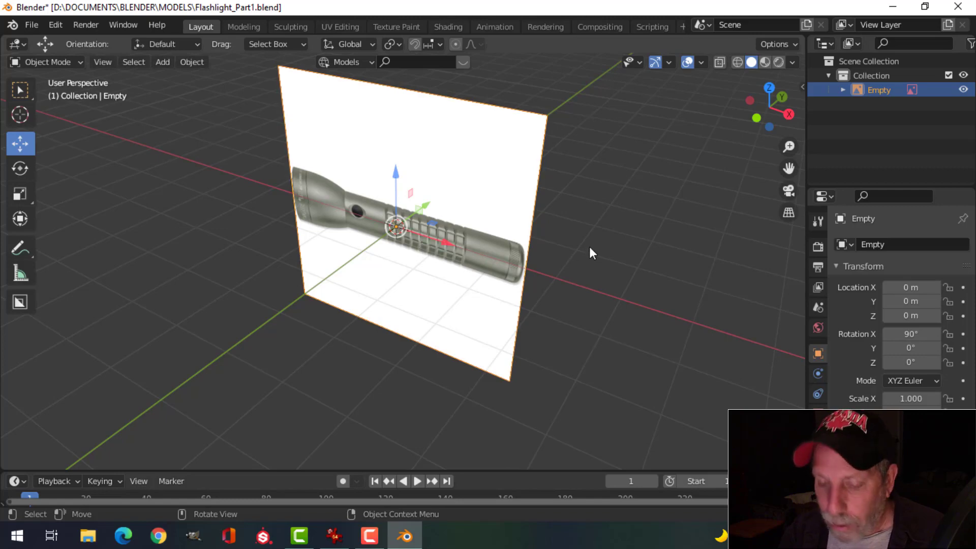
- Rotate the reference image 90° about the Y axis so the flashlight stands upright, and return to the front view
{"action": "key", "text": "r"}
{"action": "type", "text": "y"}
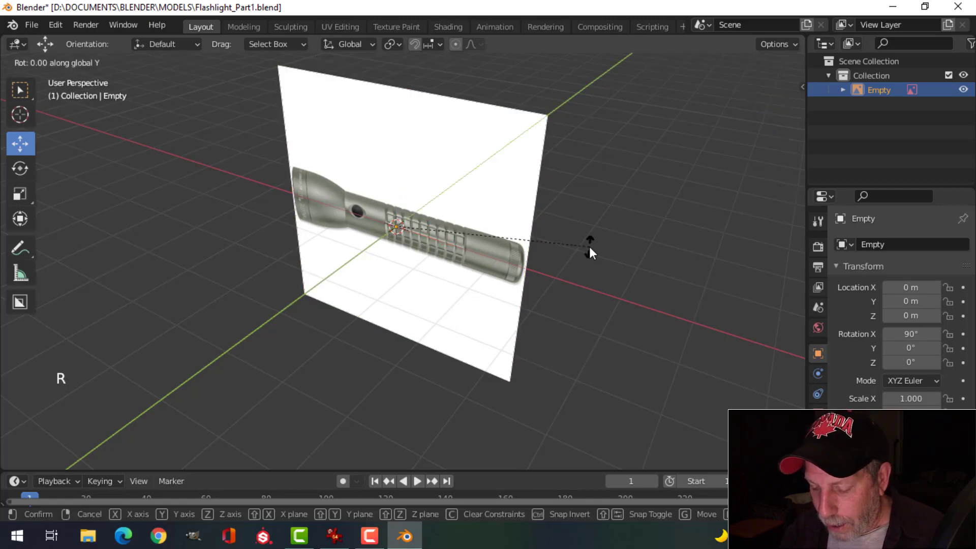
{"action": "type", "text": "90"}
{"action": "key", "text": "Return"}
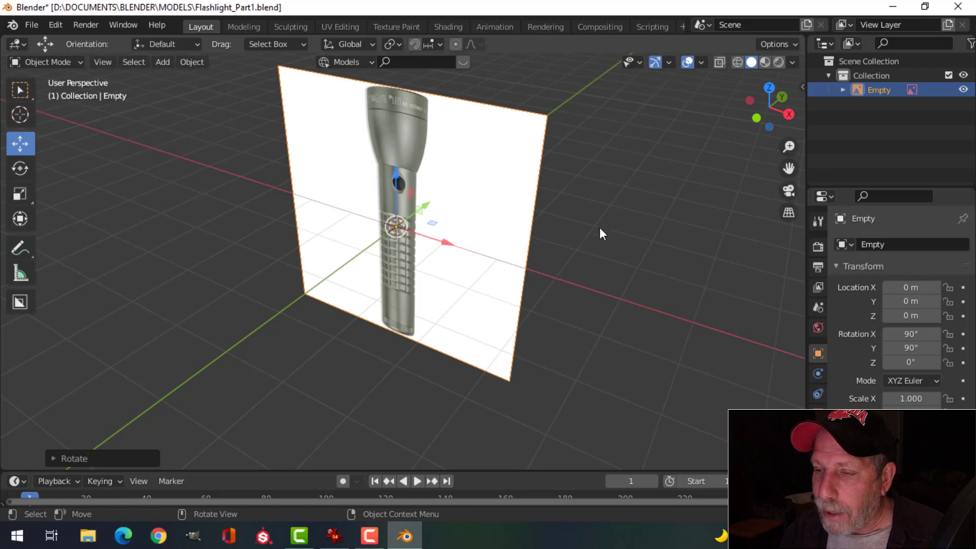
{"action": "middle_click_drag", "start_coordinate": [600, 227], "coordinate": [389, 313]}
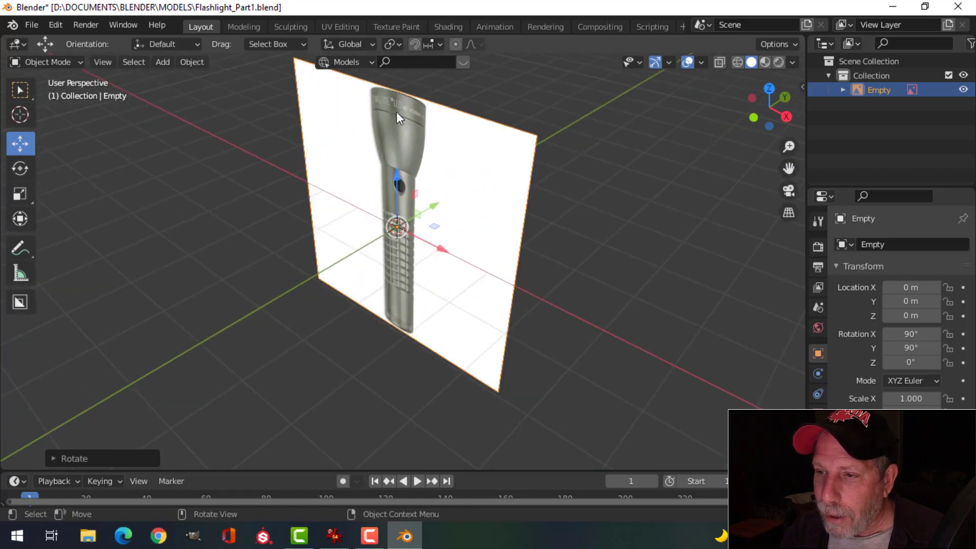
{"action": "key", "text": "KP_1"}
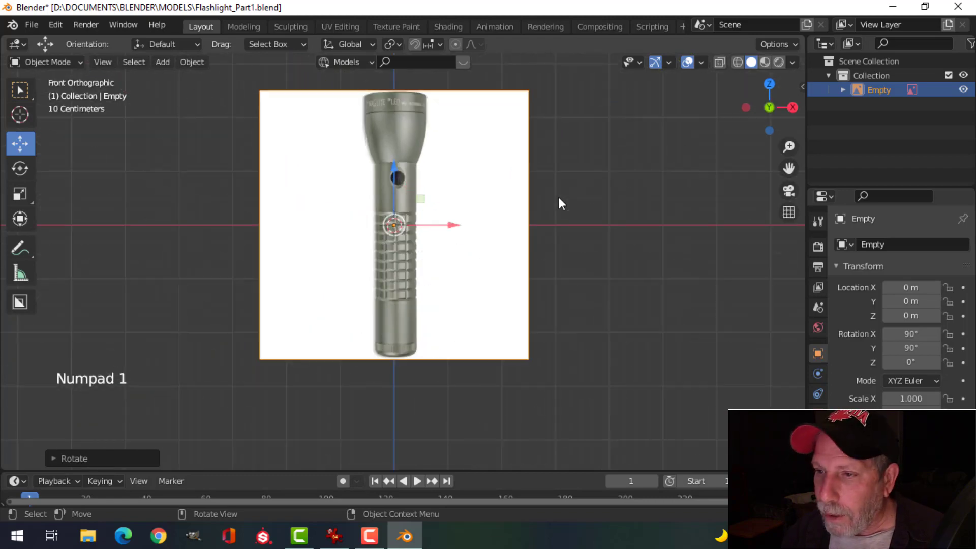
- Raise the reference image along the Z axis to about 3.25 m, lifting the flashlight above the origin
{"action": "scroll", "coordinate": [554, 246], "scroll_direction": "up", "scroll_amount": 6}
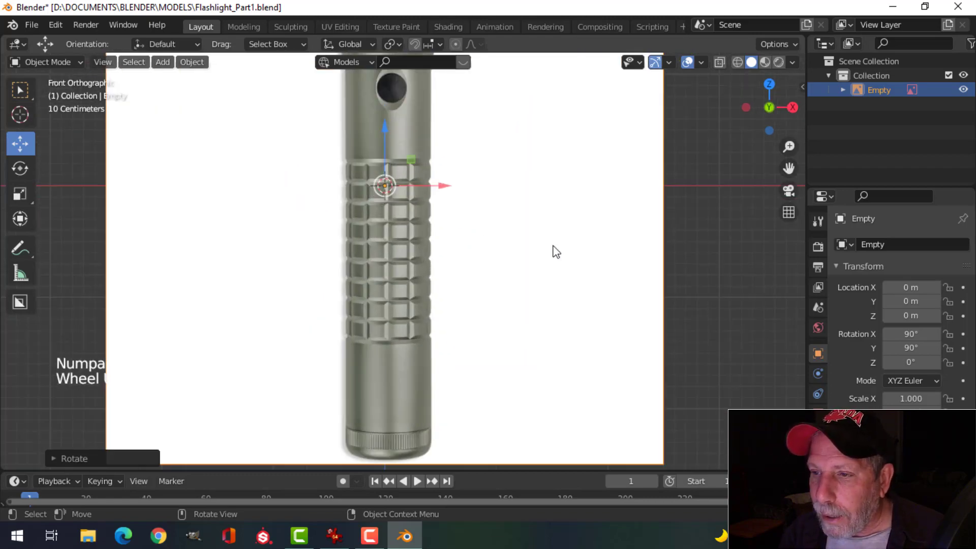
{"action": "middle_click_drag", "start_coordinate": [505, 192], "coordinate": [512, 246], "text": "shift"}
{"action": "scroll", "coordinate": [512, 246], "scroll_direction": "down", "scroll_amount": 6}
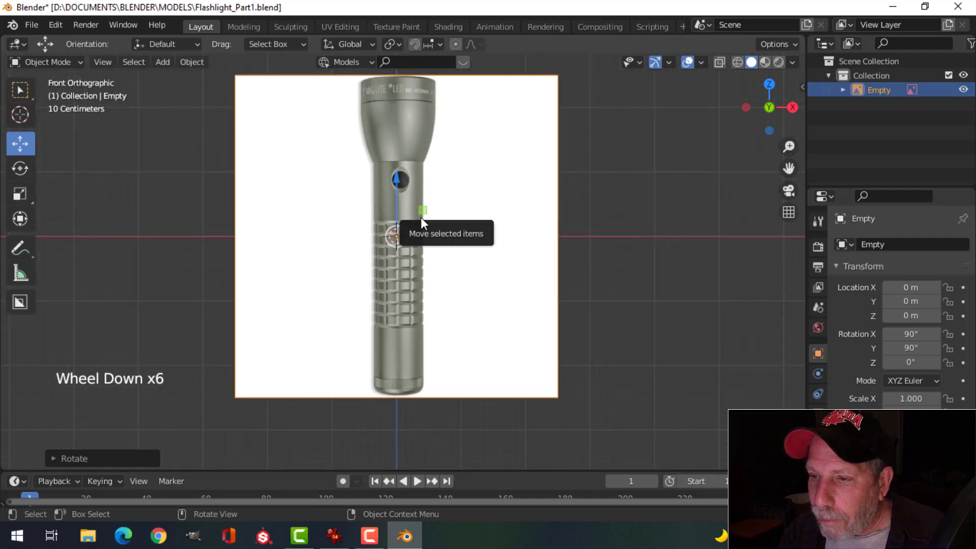
{"action": "scroll", "coordinate": [418, 221], "scroll_direction": "up", "scroll_amount": 1}
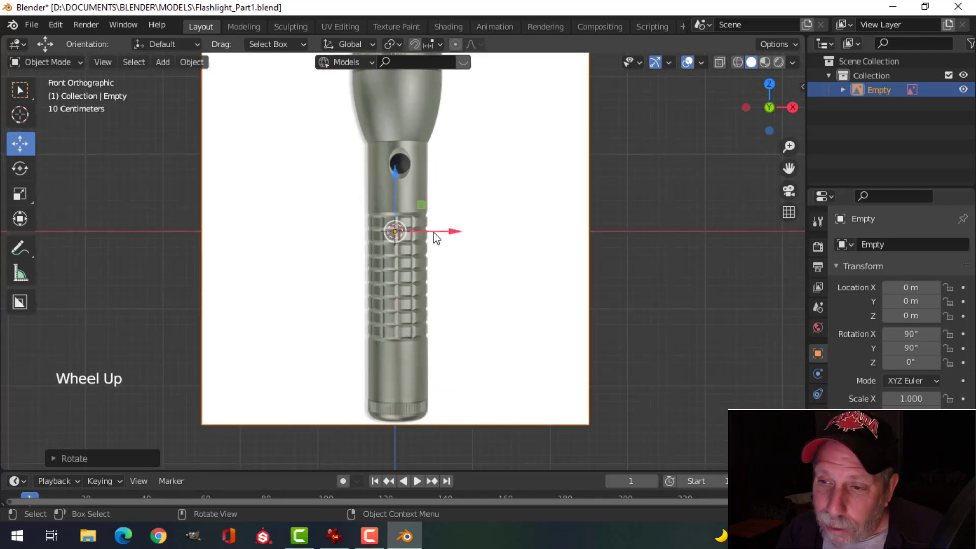
{"action": "scroll", "coordinate": [456, 246], "scroll_direction": "down", "scroll_amount": 3}
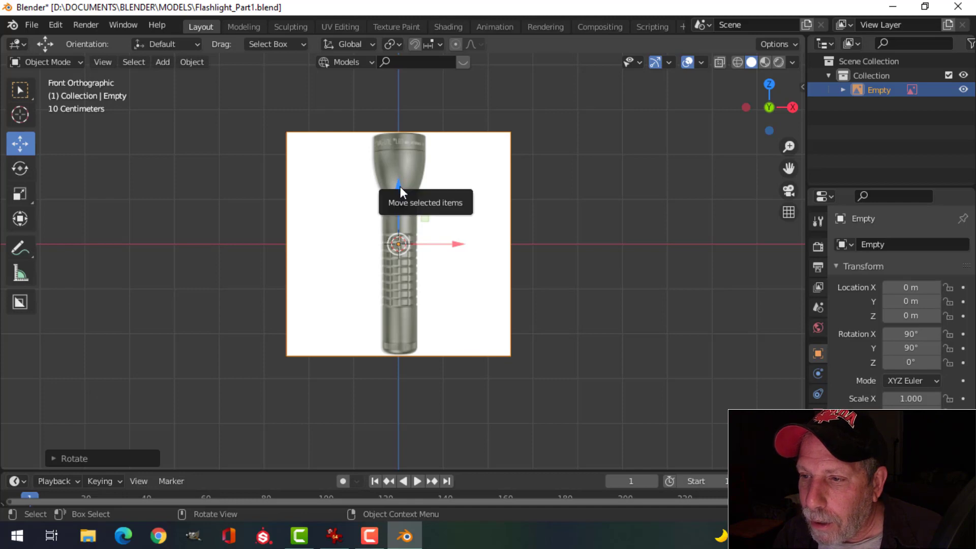
{"action": "left_click", "coordinate": [615, 154]}
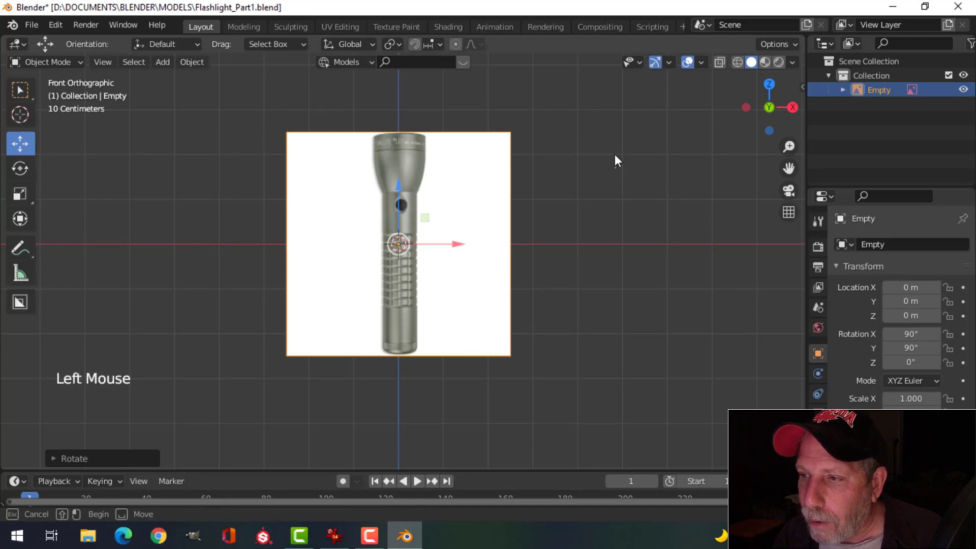
{"action": "left_click", "coordinate": [410, 213]}
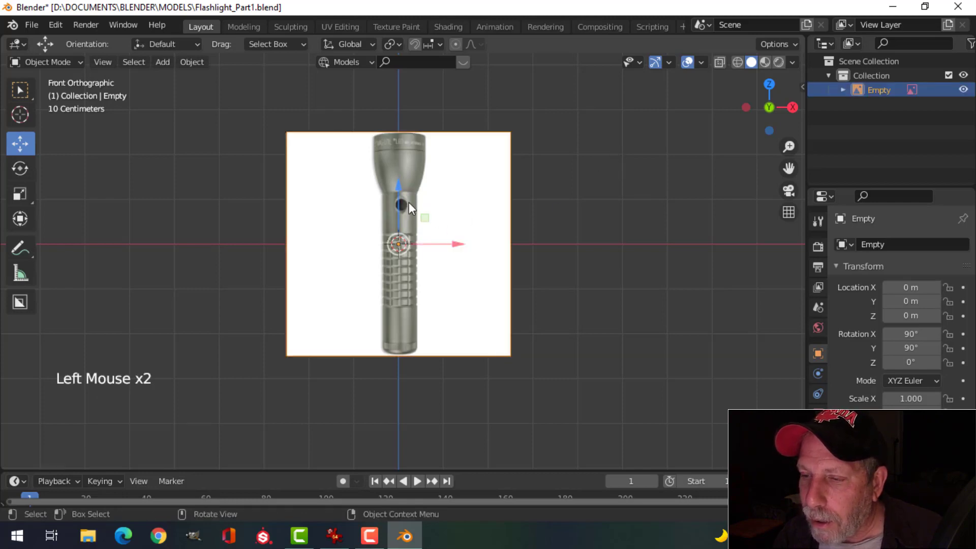
{"action": "left_click_drag", "start_coordinate": [396, 188], "coordinate": [397, 450]}
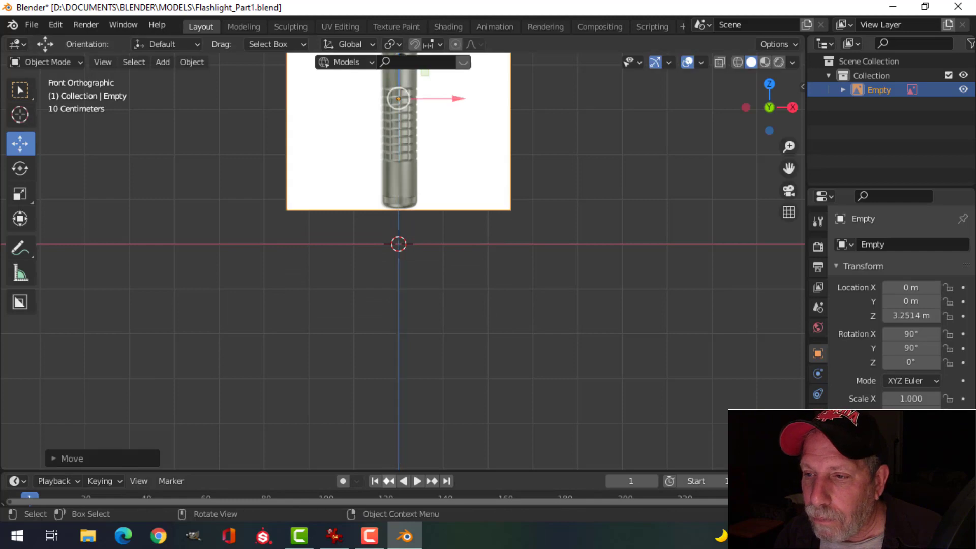
- Lower the reference image along Z to about 2.41 m, bringing the flashlight's base down to the origin
{"action": "scroll", "coordinate": [422, 255], "scroll_direction": "up", "scroll_amount": 3}
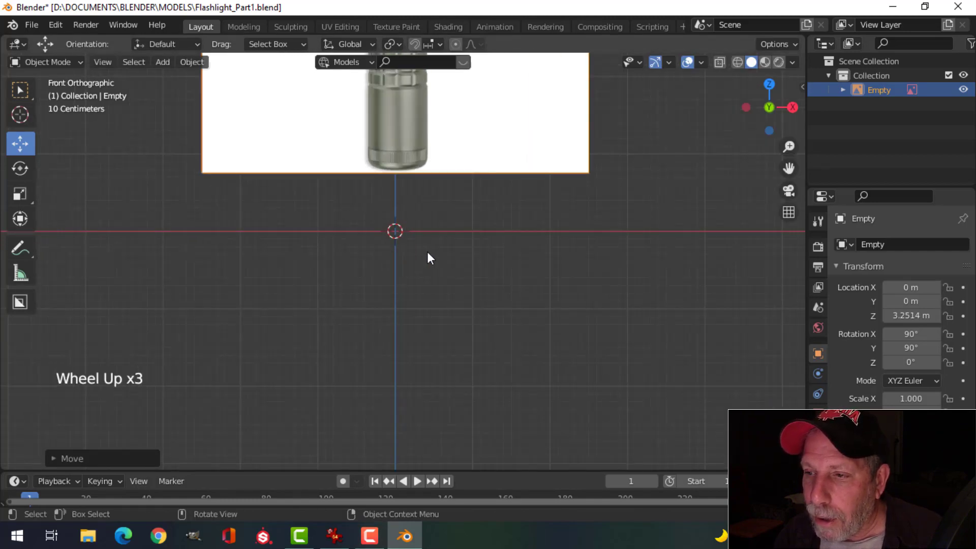
{"action": "scroll", "coordinate": [426, 257], "scroll_direction": "down", "scroll_amount": 6}
{"action": "scroll", "coordinate": [462, 139], "scroll_direction": "up", "scroll_amount": 3}
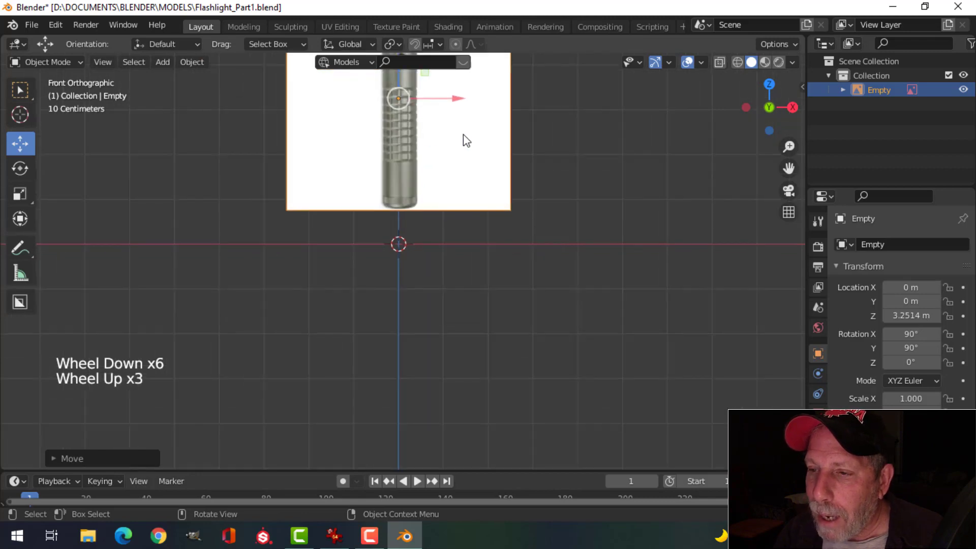
{"action": "middle_click_drag", "start_coordinate": [462, 140], "coordinate": [475, 261], "text": "shift"}
{"action": "scroll", "coordinate": [468, 249], "scroll_direction": "up", "scroll_amount": 2}
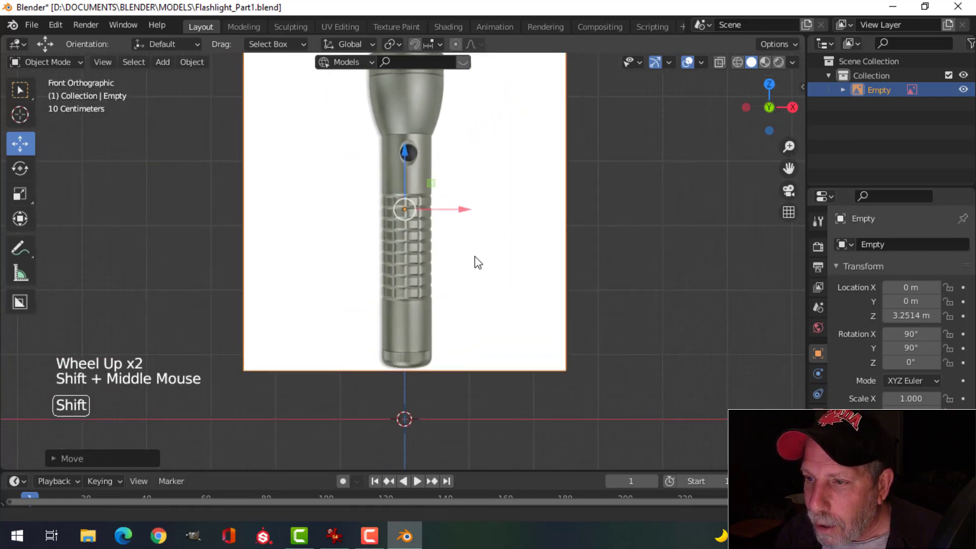
{"action": "left_click_drag", "start_coordinate": [406, 151], "coordinate": [406, 208]}
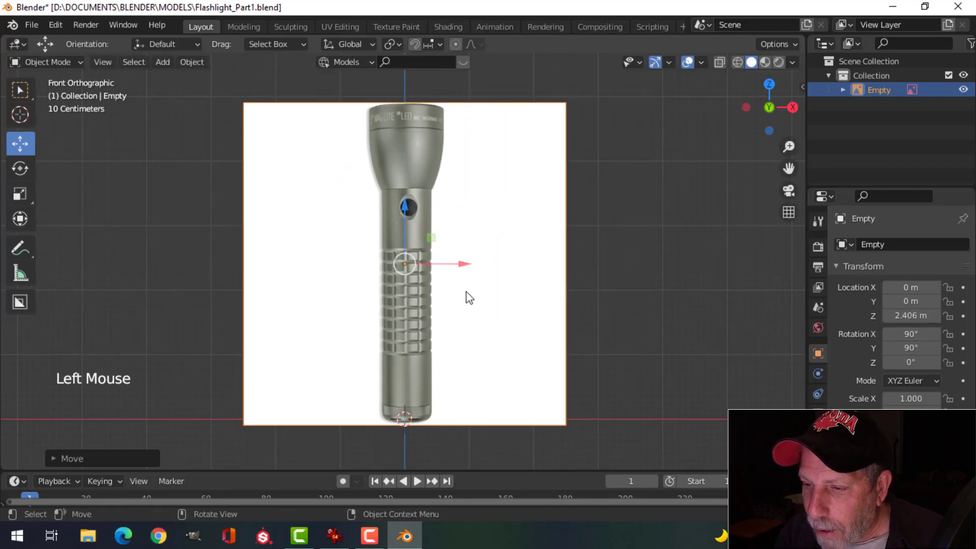
- Examine close up how the flashlight's tail cap lines up with the origin and the Z axis
{"action": "scroll", "coordinate": [475, 327], "scroll_direction": "up", "scroll_amount": 3}
{"action": "middle_click_drag", "start_coordinate": [475, 327], "coordinate": [452, 247], "text": "shift"}
{"action": "scroll", "coordinate": [454, 305], "scroll_direction": "up", "scroll_amount": 3}
{"action": "middle_click_drag", "start_coordinate": [456, 306], "coordinate": [451, 98], "text": "shift"}
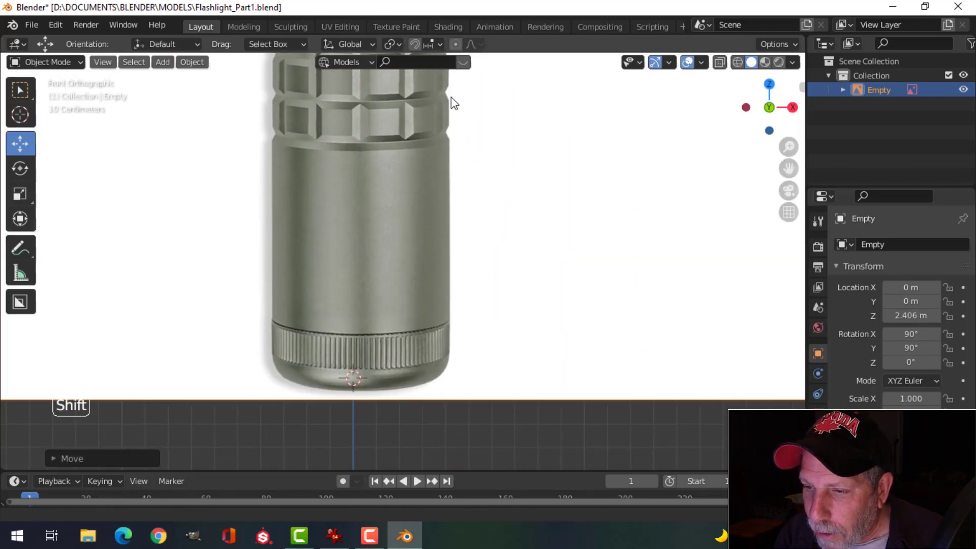
{"action": "middle_click_drag", "start_coordinate": [433, 277], "coordinate": [341, 329], "text": "shift"}
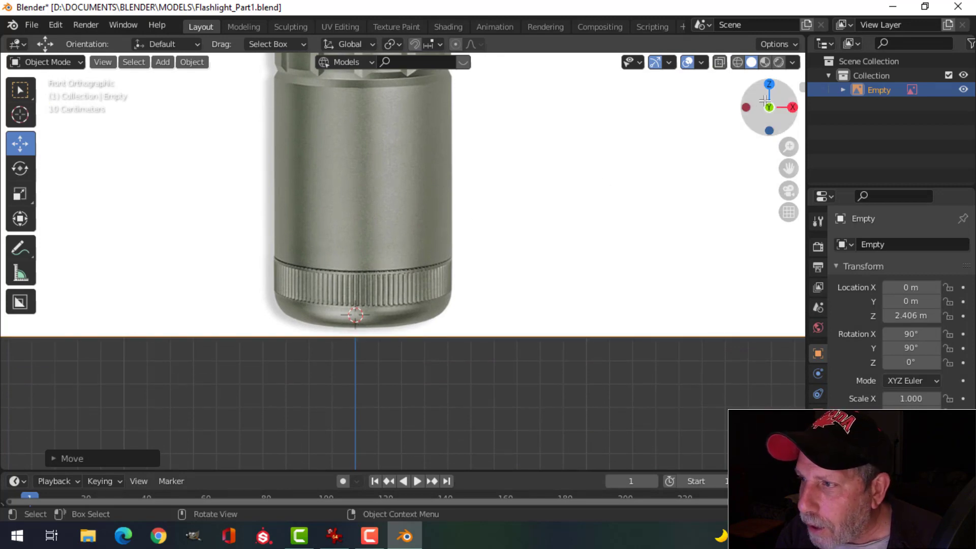
{"action": "scroll", "coordinate": [490, 238], "scroll_direction": "down", "scroll_amount": 7}
{"action": "middle_click_drag", "start_coordinate": [468, 213], "coordinate": [465, 295], "text": "shift"}
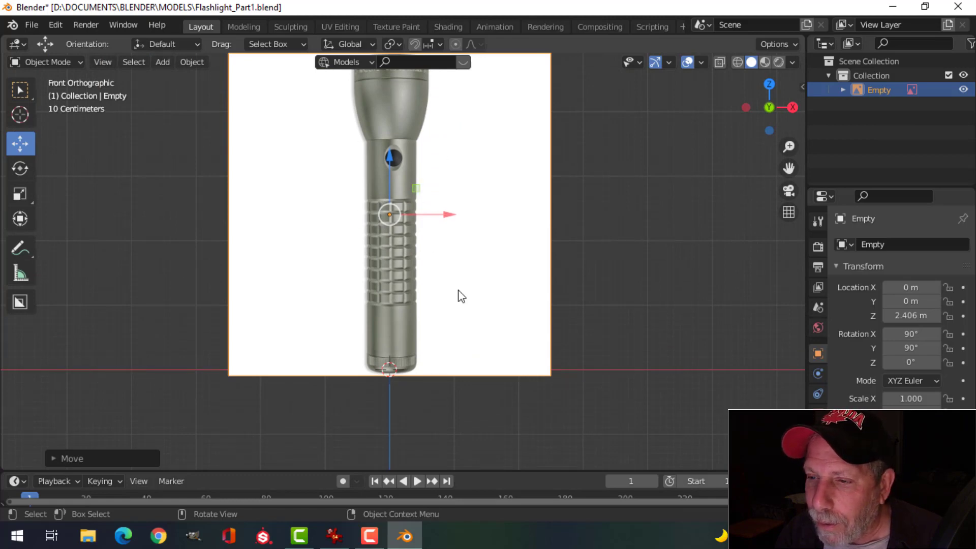
{"action": "scroll", "coordinate": [446, 315], "scroll_direction": "up", "scroll_amount": 4}
{"action": "middle_click_drag", "start_coordinate": [446, 322], "coordinate": [449, 160], "text": "shift"}
{"action": "scroll", "coordinate": [447, 239], "scroll_direction": "up", "scroll_amount": 3}
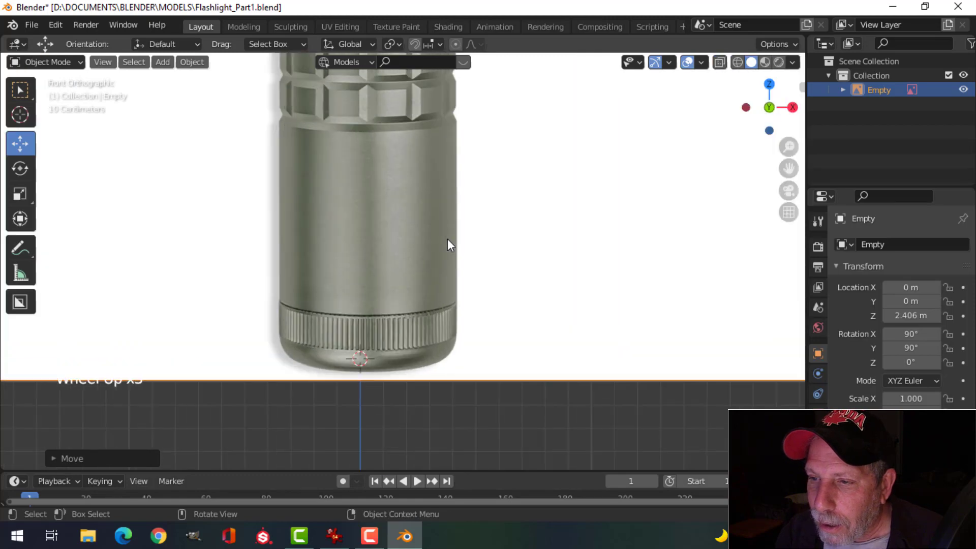
{"action": "middle_click_drag", "start_coordinate": [468, 219], "coordinate": [472, 175], "text": "shift"}
{"action": "scroll", "coordinate": [489, 224], "scroll_direction": "up", "scroll_amount": 3}
{"action": "middle_click_drag", "start_coordinate": [491, 224], "coordinate": [498, 211], "text": "shift"}
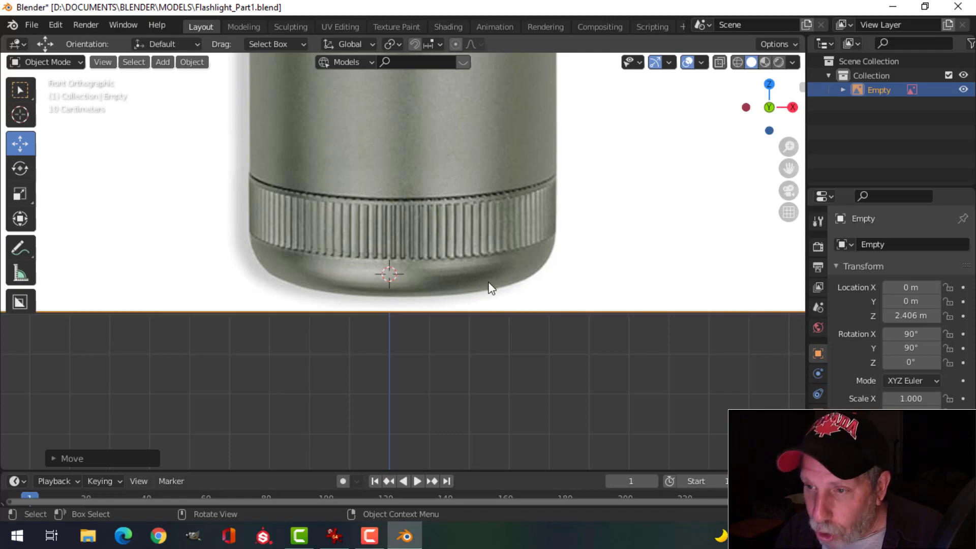
{"action": "key", "text": "g"}
{"action": "key", "text": "z"}
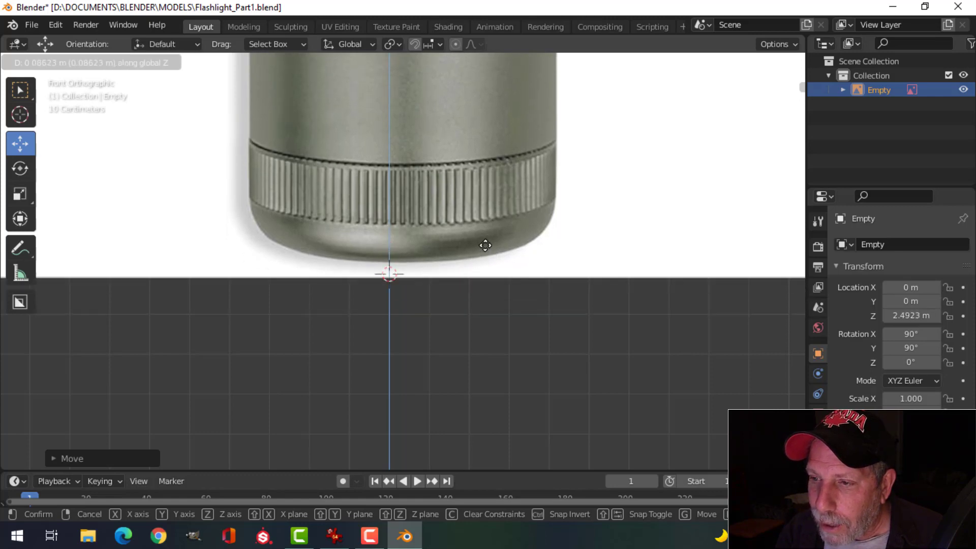
{"action": "key", "text": "Escape"}
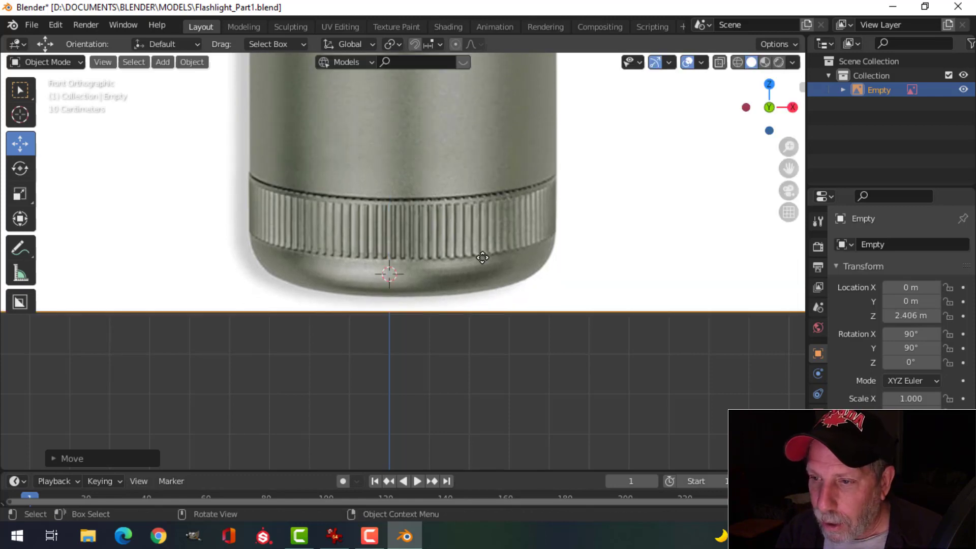
{"action": "key", "text": "g"}
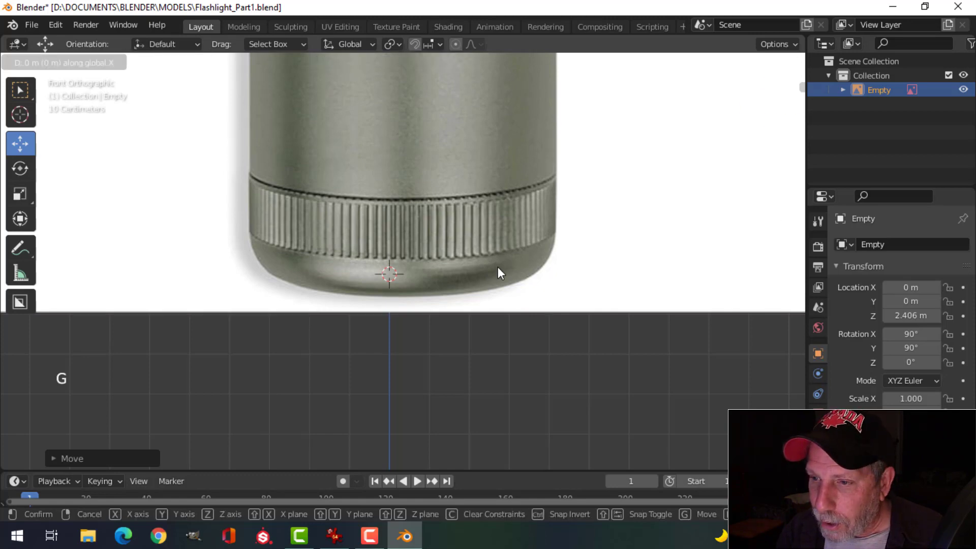
{"action": "key", "text": "x"}
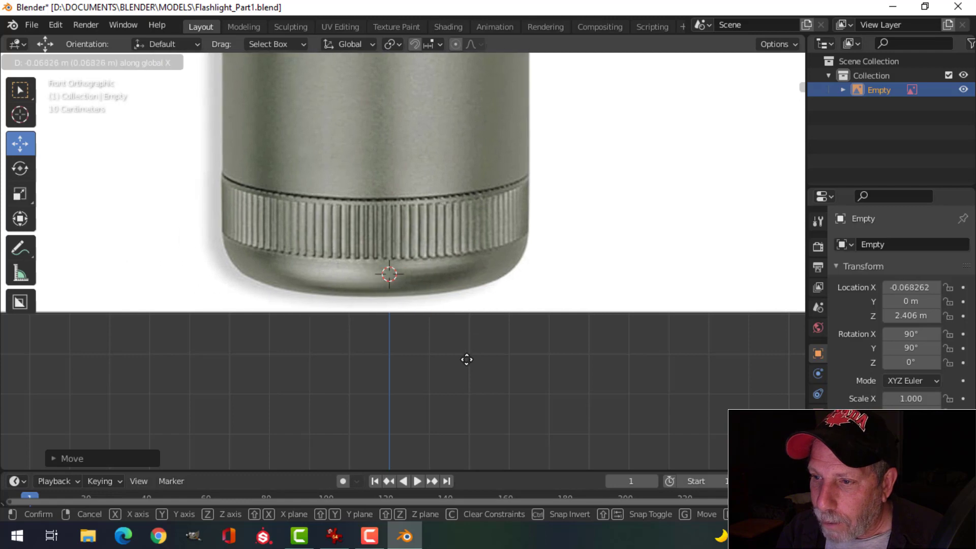
{"action": "right_click", "coordinate": [496, 331]}
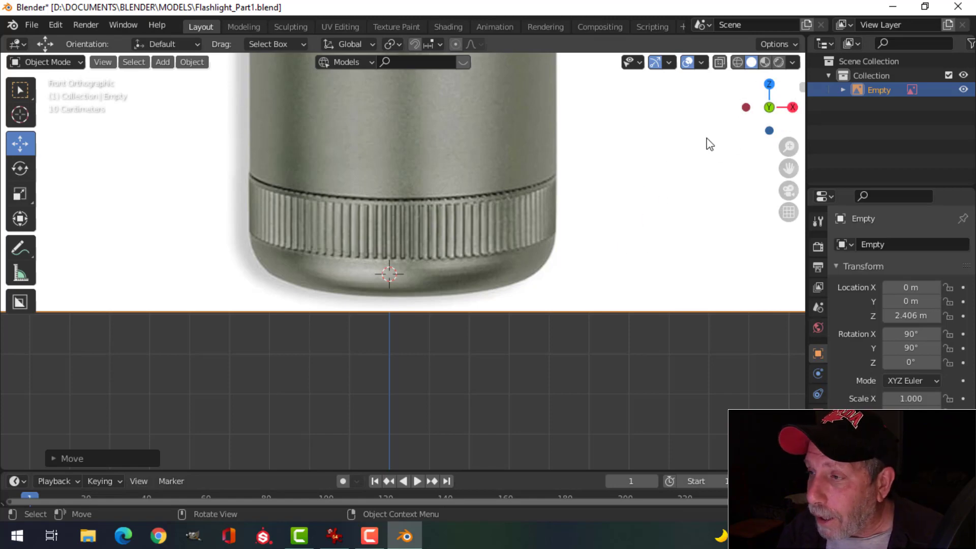
{"action": "middle_click_drag", "start_coordinate": [701, 146], "coordinate": [621, 278]}
{"action": "scroll", "coordinate": [534, 305], "scroll_direction": "down", "scroll_amount": 8}
{"action": "key", "text": "g"}
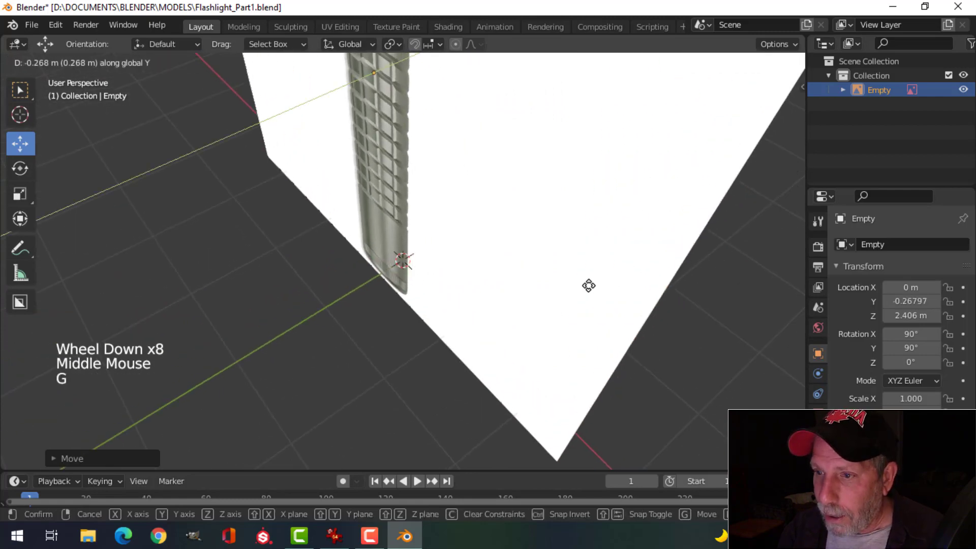
{"action": "right_click", "coordinate": [641, 203]}
- From the front view, raise the reference image along Z to 2.4606 m so the tail cap's bottom edge meets the origin
{"action": "middle_click_drag", "start_coordinate": [515, 265], "coordinate": [634, 197]}
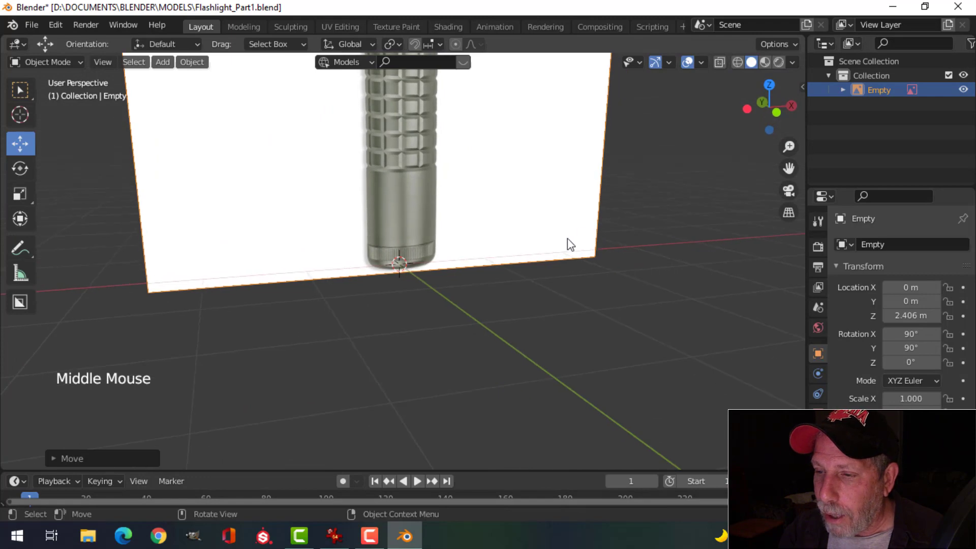
{"action": "scroll", "coordinate": [522, 241], "scroll_direction": "up", "scroll_amount": 3}
{"action": "middle_click_drag", "start_coordinate": [522, 240], "coordinate": [486, 235]}
{"action": "scroll", "coordinate": [476, 245], "scroll_direction": "up", "scroll_amount": 8}
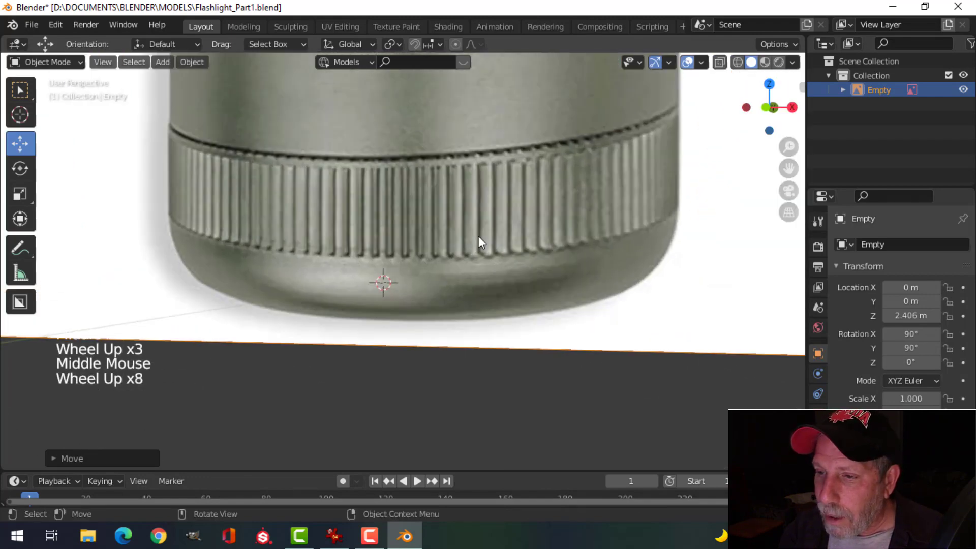
{"action": "scroll", "coordinate": [501, 244], "scroll_direction": "up", "scroll_amount": 1}
{"action": "key", "text": "KP_1"}
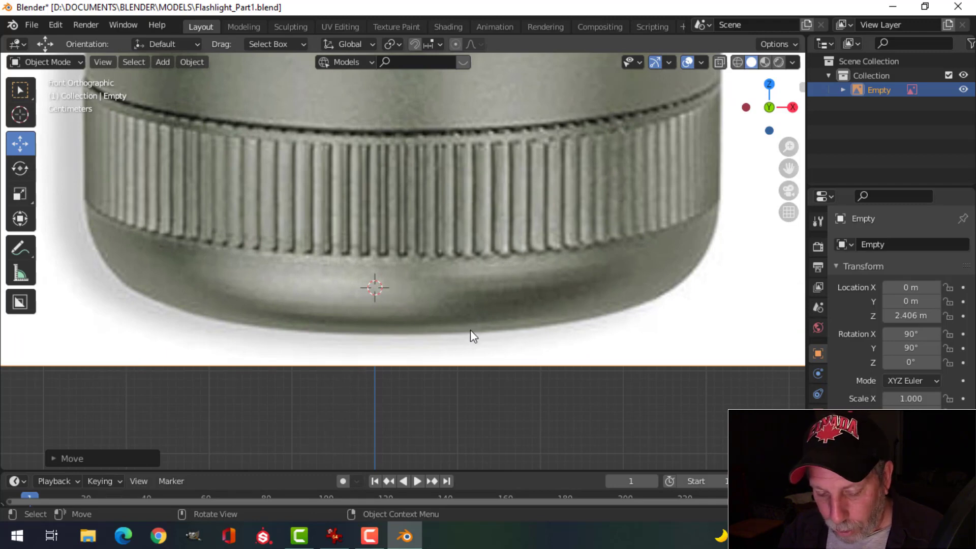
{"action": "key", "text": "g"}
{"action": "key", "text": "z"}
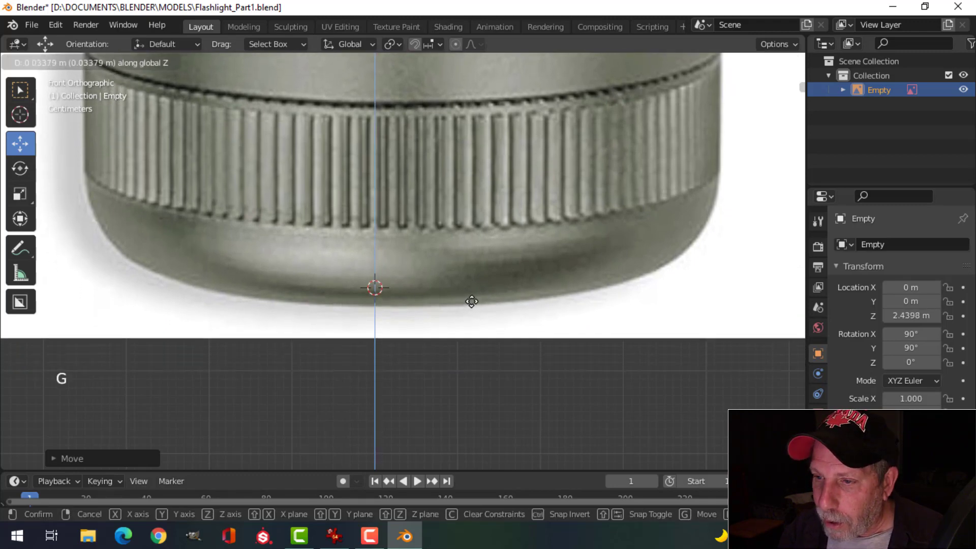
{"action": "left_click", "coordinate": [467, 285]}
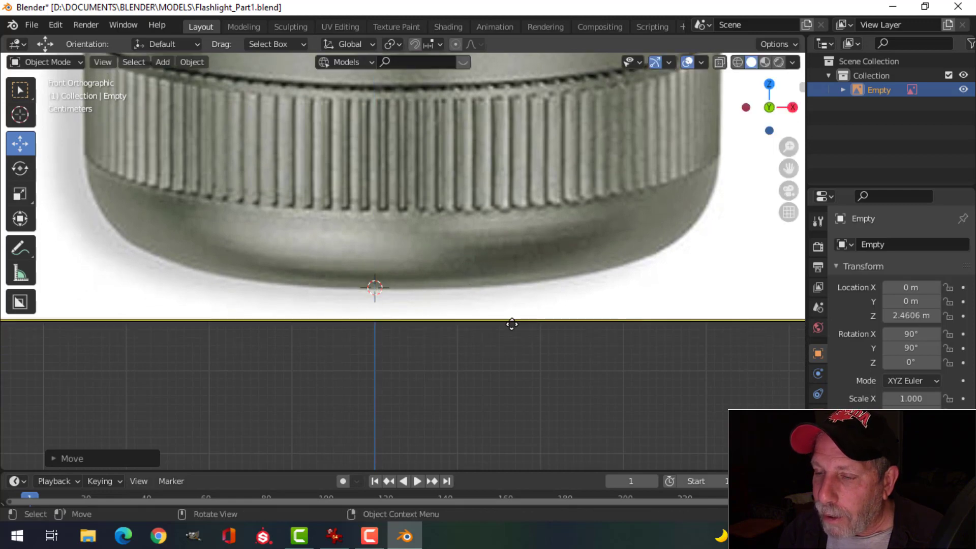
- Examine how the flashlight's base sits on the origin and how the full reference image lines up with the Z axis
{"action": "scroll", "coordinate": [509, 321], "scroll_direction": "down", "scroll_amount": 11}
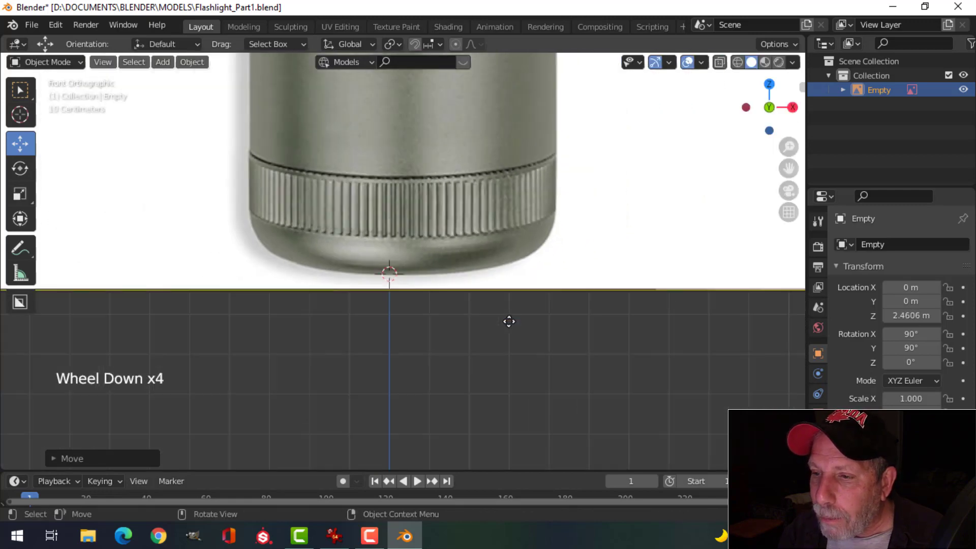
{"action": "scroll", "coordinate": [508, 313], "scroll_direction": "up", "scroll_amount": 7}
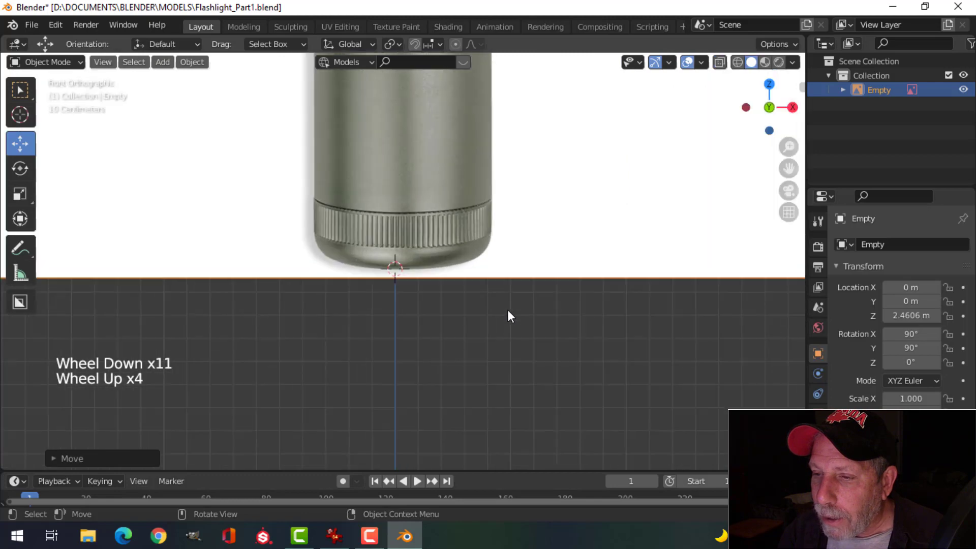
{"action": "scroll", "coordinate": [508, 312], "scroll_direction": "down", "scroll_amount": 9}
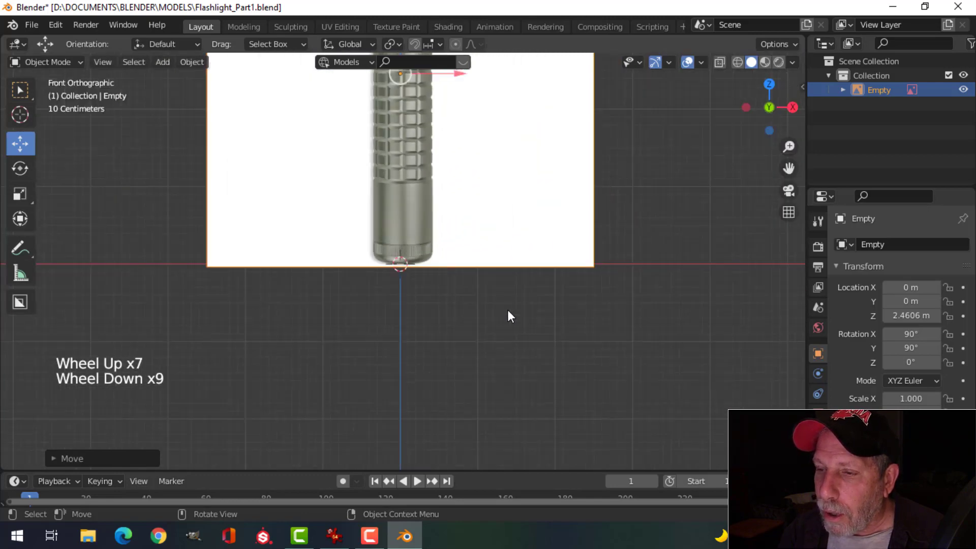
{"action": "scroll", "coordinate": [508, 312], "scroll_direction": "down", "scroll_amount": 1}
{"action": "scroll", "coordinate": [508, 311], "scroll_direction": "up", "scroll_amount": 3}
{"action": "scroll", "coordinate": [508, 311], "scroll_direction": "down", "scroll_amount": 3}
{"action": "scroll", "coordinate": [508, 311], "scroll_direction": "up", "scroll_amount": 3}
{"action": "scroll", "coordinate": [508, 310], "scroll_direction": "up", "scroll_amount": 1}
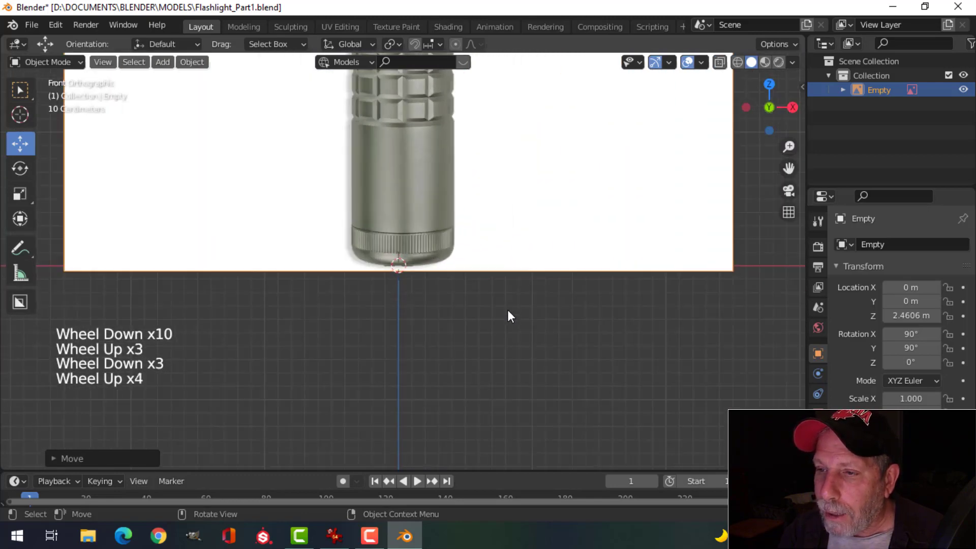
{"action": "scroll", "coordinate": [508, 311], "scroll_direction": "down", "scroll_amount": 3}
{"action": "middle_click_drag", "start_coordinate": [508, 311], "coordinate": [536, 414], "text": "shift"}
{"action": "scroll", "coordinate": [505, 402], "scroll_direction": "down", "scroll_amount": 1}
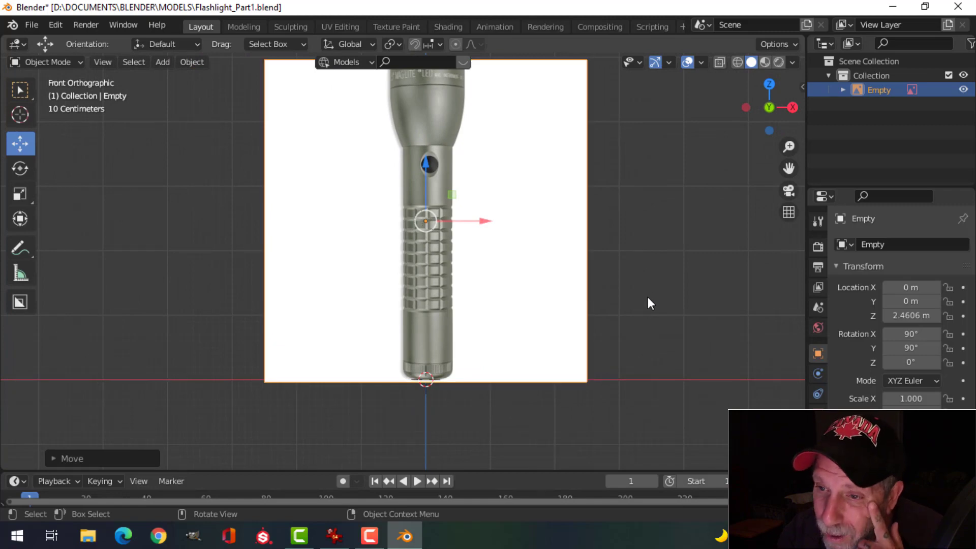
- Save the current file, Flashlight_Part1.blend
{"action": "left_click", "coordinate": [31, 25]}
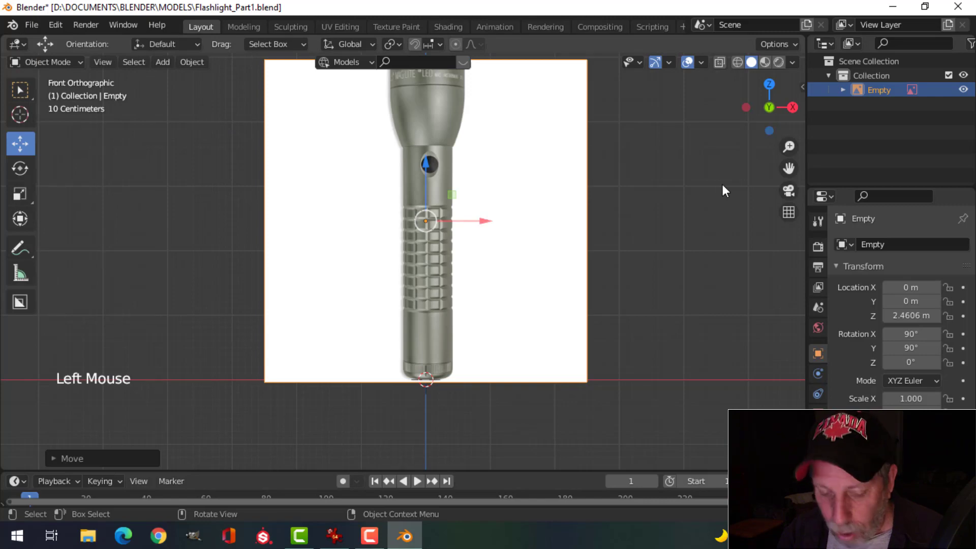
{"action": "key", "text": "ctrl+s"}
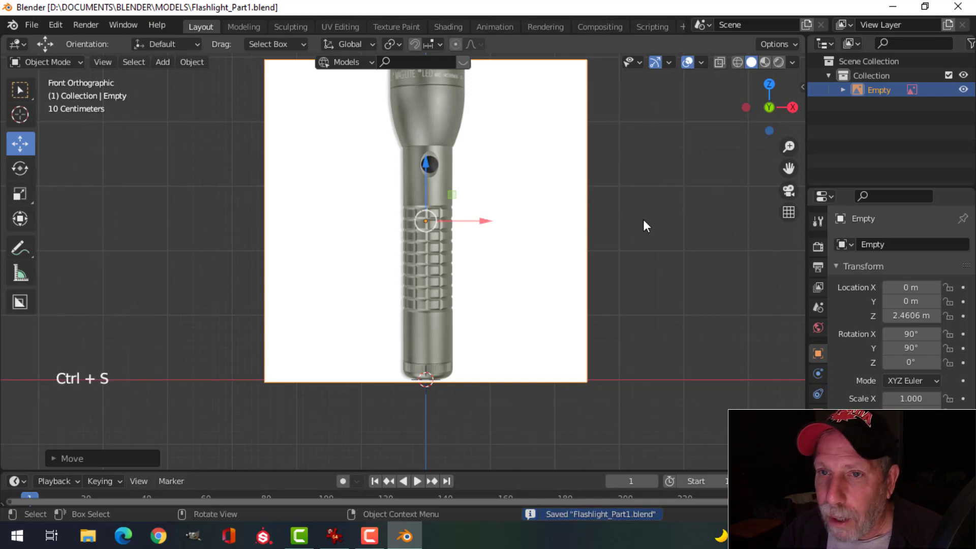
- Rename the Empty object that holds the flashlight photo to Reference
{"action": "scroll", "coordinate": [643, 220], "scroll_direction": "up", "scroll_amount": 2}
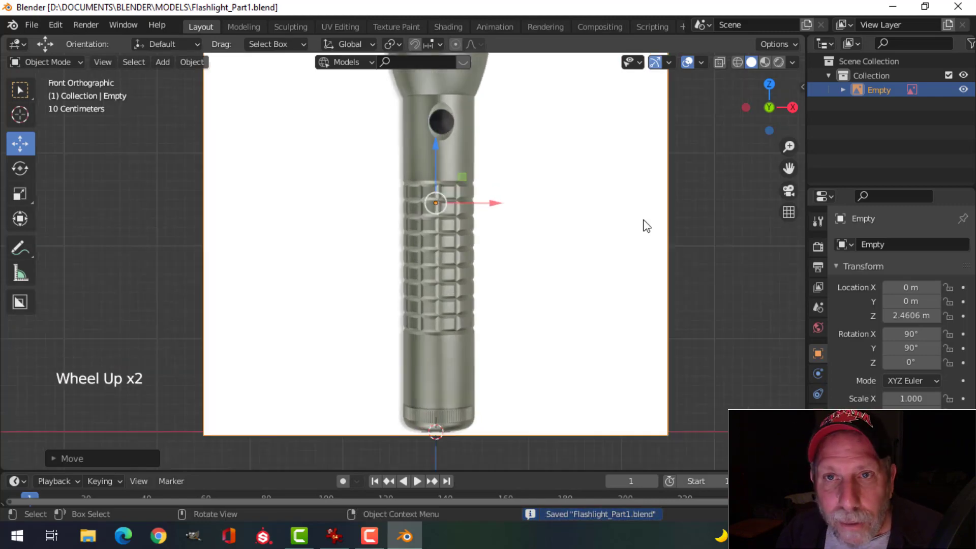
{"action": "scroll", "coordinate": [643, 225], "scroll_direction": "up", "scroll_amount": 1}
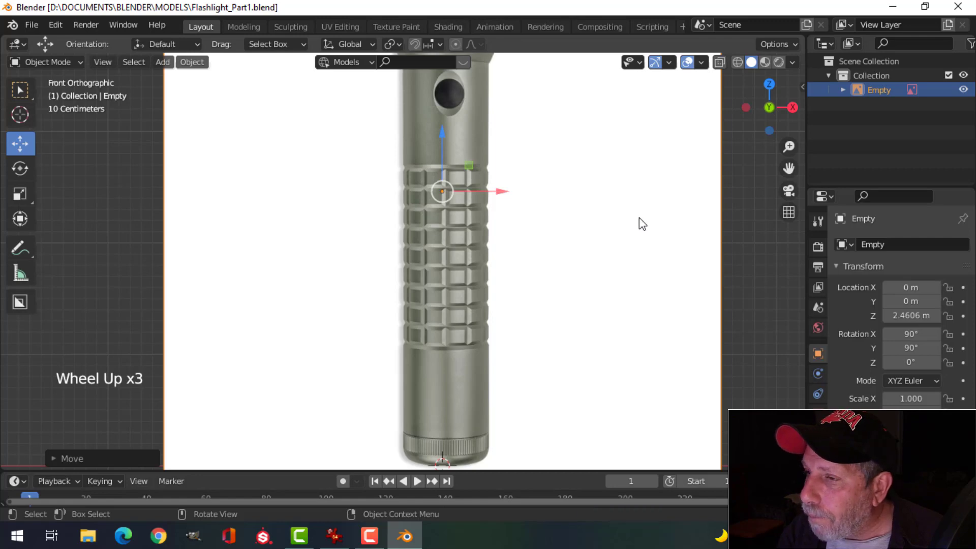
{"action": "scroll", "coordinate": [643, 222], "scroll_direction": "down", "scroll_amount": 1}
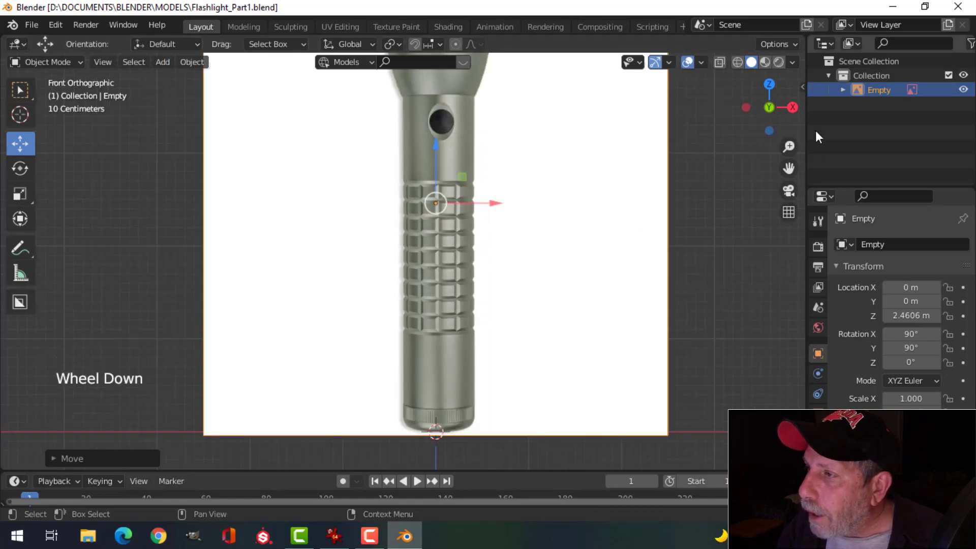
{"action": "double_click", "coordinate": [881, 90]}
{"action": "left_click", "coordinate": [929, 95]}
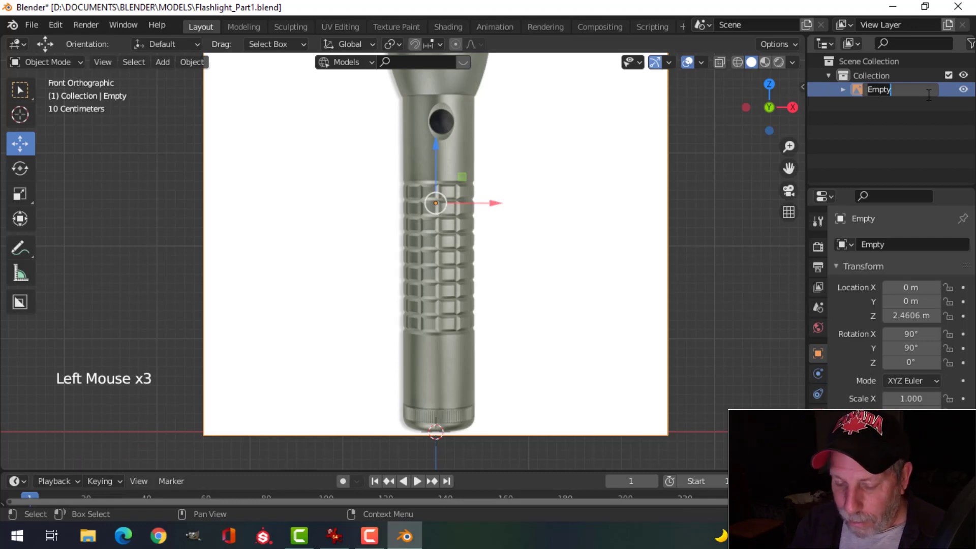
{"action": "type", "text": "Reference"}
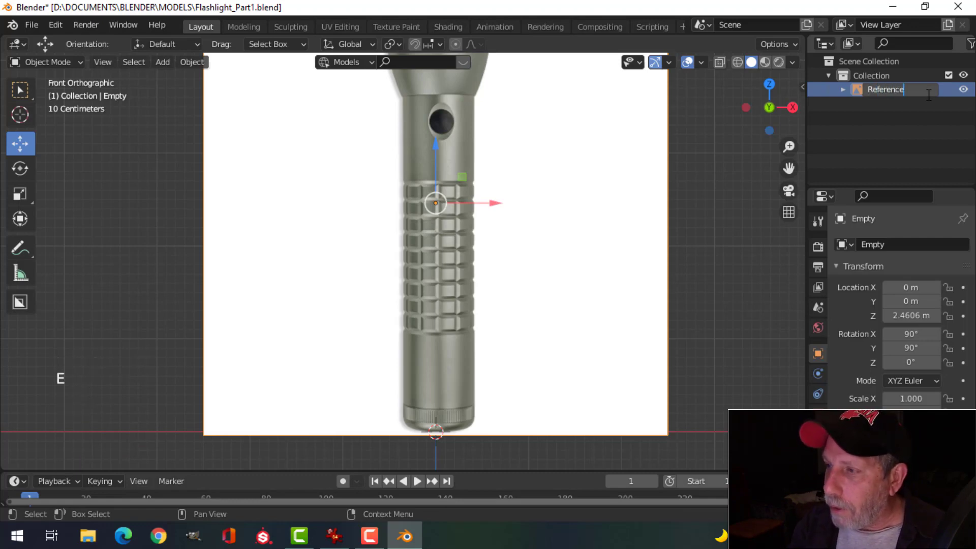
{"action": "key", "text": "Return"}
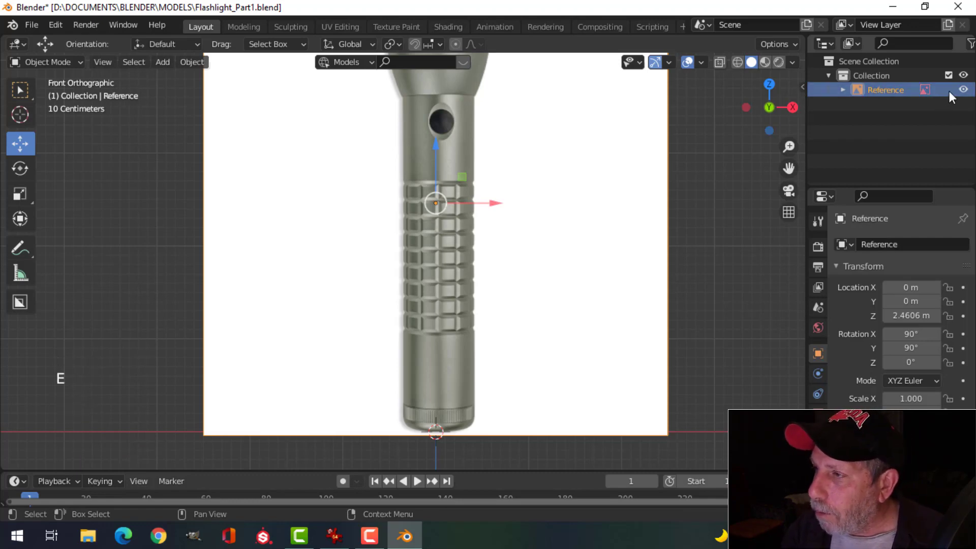
- Hide the Reference image in the viewport, show it again, and reselect it
{"action": "left_click", "coordinate": [964, 90]}
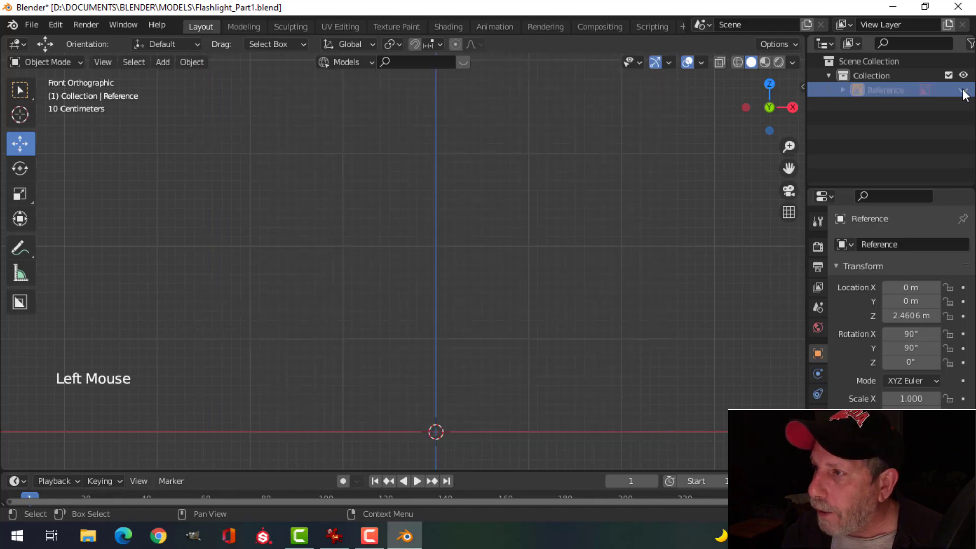
{"action": "left_click", "coordinate": [964, 90]}
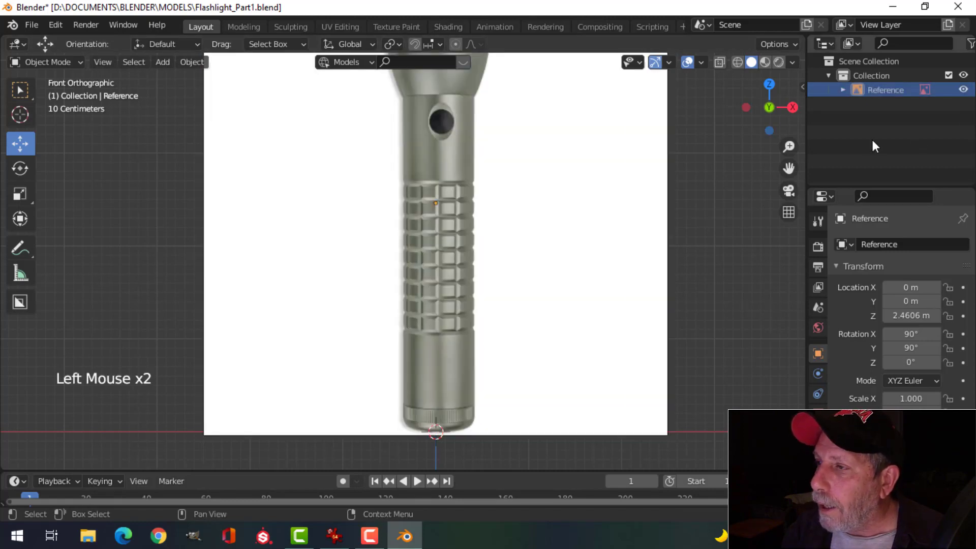
{"action": "scroll", "coordinate": [518, 243], "scroll_direction": "down", "scroll_amount": 3}
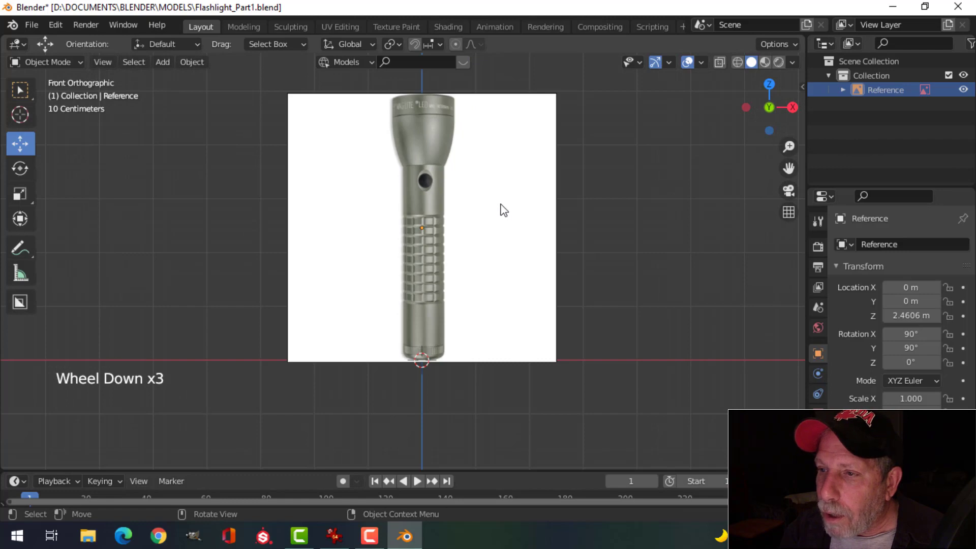
{"action": "left_click", "coordinate": [508, 206]}
{"action": "middle_click_drag", "start_coordinate": [567, 194], "coordinate": [573, 210], "text": "shift"}
{"action": "scroll", "coordinate": [573, 208], "scroll_direction": "up", "scroll_amount": 1}
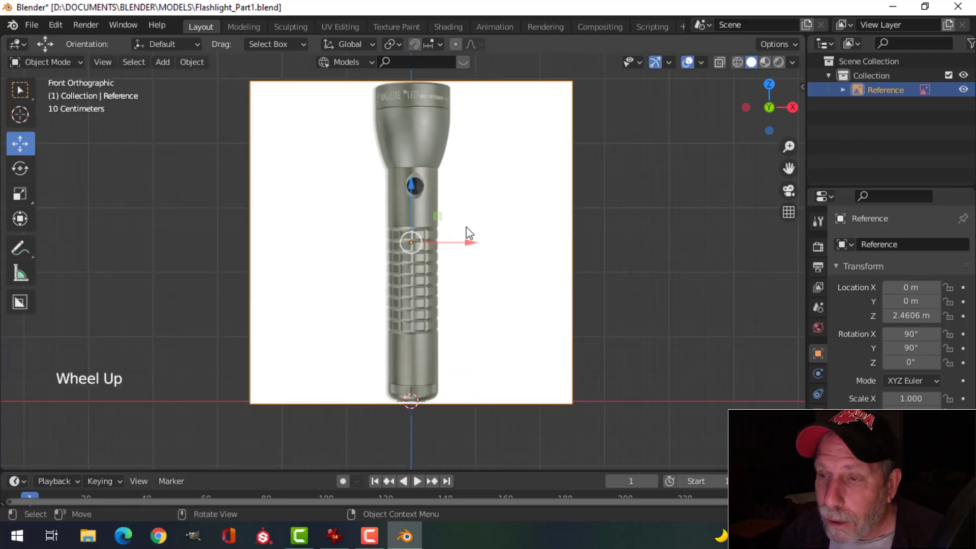
{"action": "scroll", "coordinate": [469, 233], "scroll_direction": "up", "scroll_amount": 1}
{"action": "scroll", "coordinate": [468, 233], "scroll_direction": "down", "scroll_amount": 1}
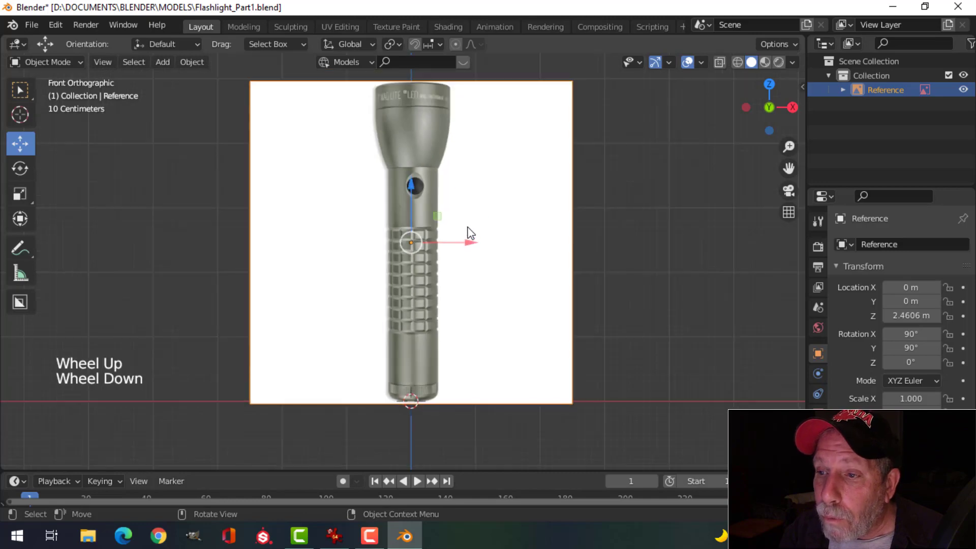
{"action": "middle_click_drag", "start_coordinate": [538, 210], "coordinate": [510, 216], "text": "shift"}
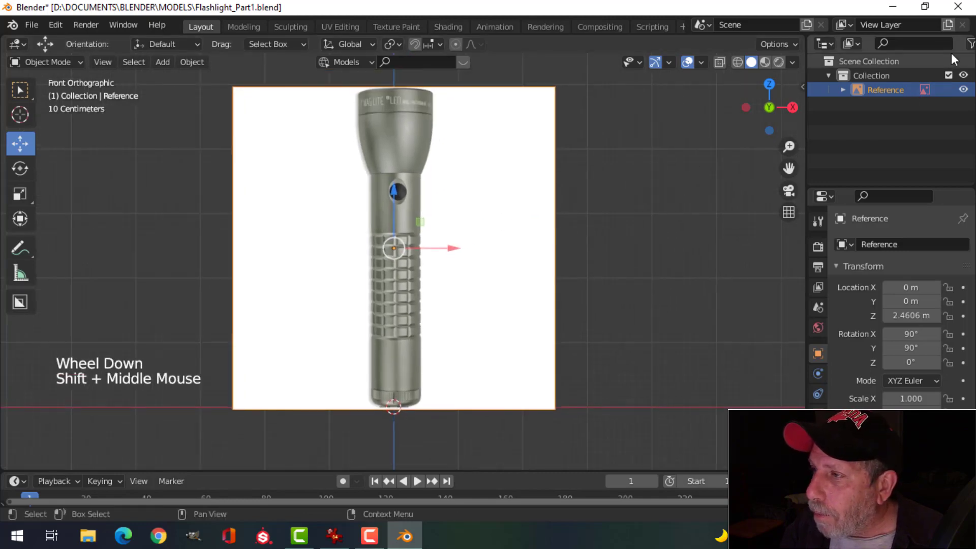
- Turn on the outliner's Selectable restriction toggle column from its filter options, and turn it off again
{"action": "scroll", "coordinate": [962, 51], "scroll_direction": "down", "scroll_amount": 1}
{"action": "scroll", "coordinate": [959, 51], "scroll_direction": "up", "scroll_amount": 2}
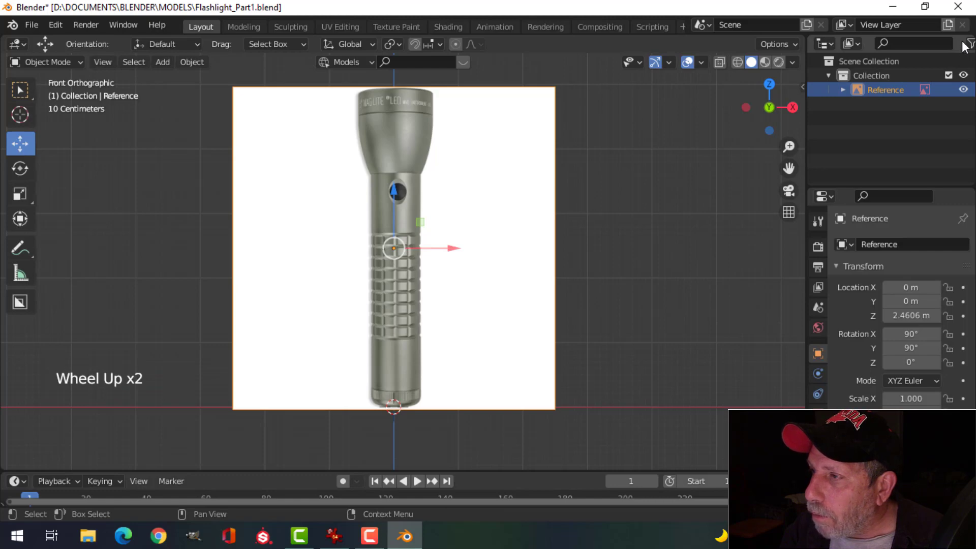
{"action": "scroll", "coordinate": [963, 47], "scroll_direction": "down", "scroll_amount": 3}
{"action": "scroll", "coordinate": [964, 47], "scroll_direction": "down", "scroll_amount": 1}
{"action": "scroll", "coordinate": [963, 47], "scroll_direction": "up", "scroll_amount": 4}
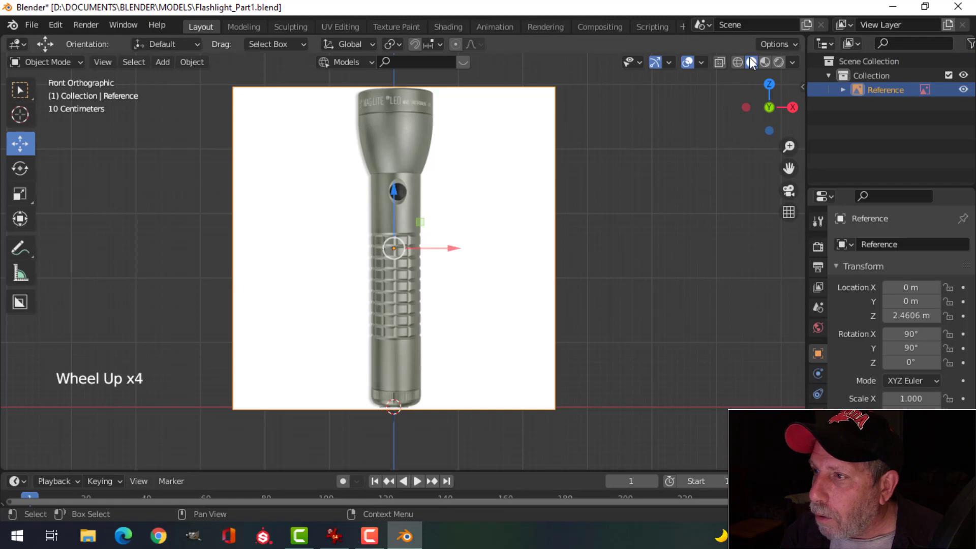
{"action": "scroll", "coordinate": [761, 62], "scroll_direction": "down", "scroll_amount": 3}
{"action": "scroll", "coordinate": [773, 62], "scroll_direction": "up", "scroll_amount": 2}
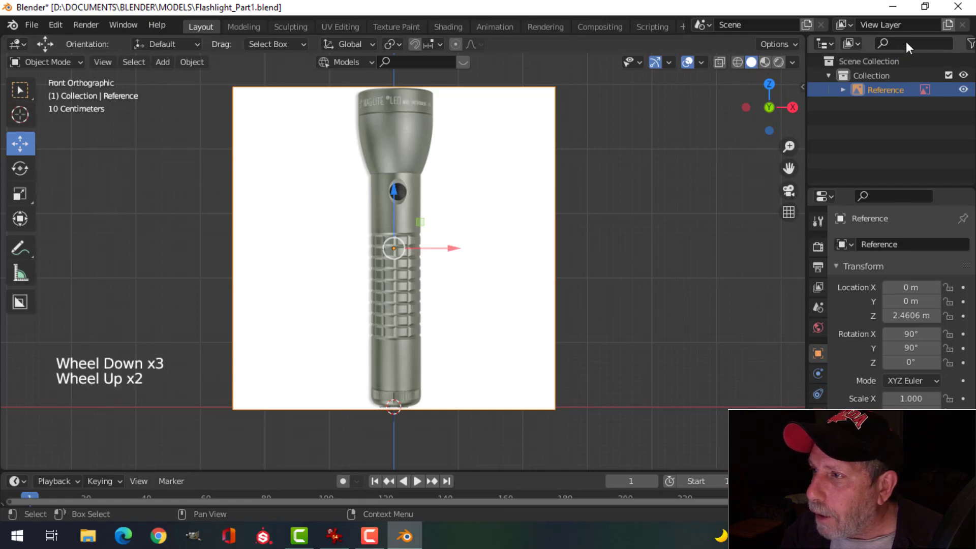
{"action": "scroll", "coordinate": [951, 42], "scroll_direction": "down", "scroll_amount": 3}
{"action": "scroll", "coordinate": [951, 41], "scroll_direction": "up", "scroll_amount": 2}
{"action": "scroll", "coordinate": [951, 42], "scroll_direction": "down", "scroll_amount": 3}
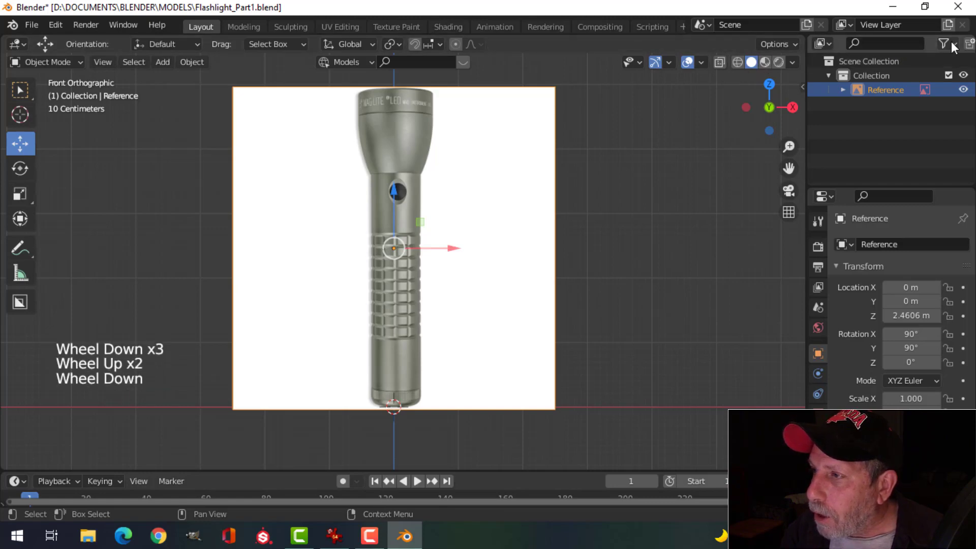
{"action": "left_click", "coordinate": [941, 44]}
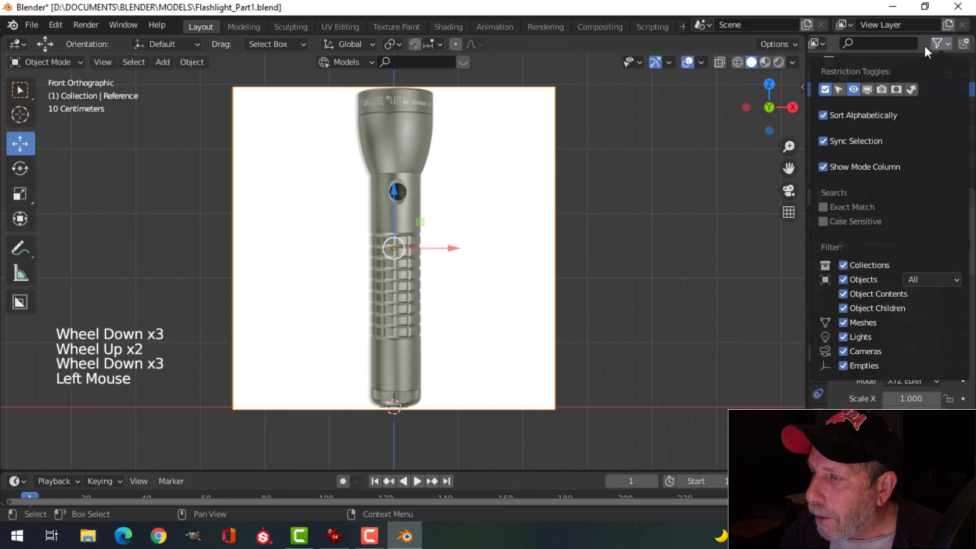
{"action": "left_click", "coordinate": [838, 90]}
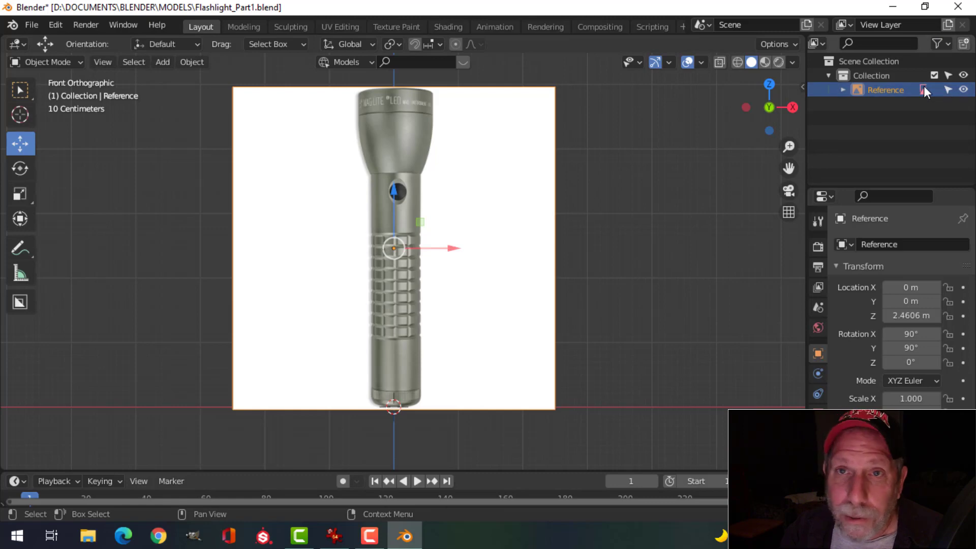
{"action": "left_click", "coordinate": [941, 44]}
{"action": "left_click", "coordinate": [840, 90]}
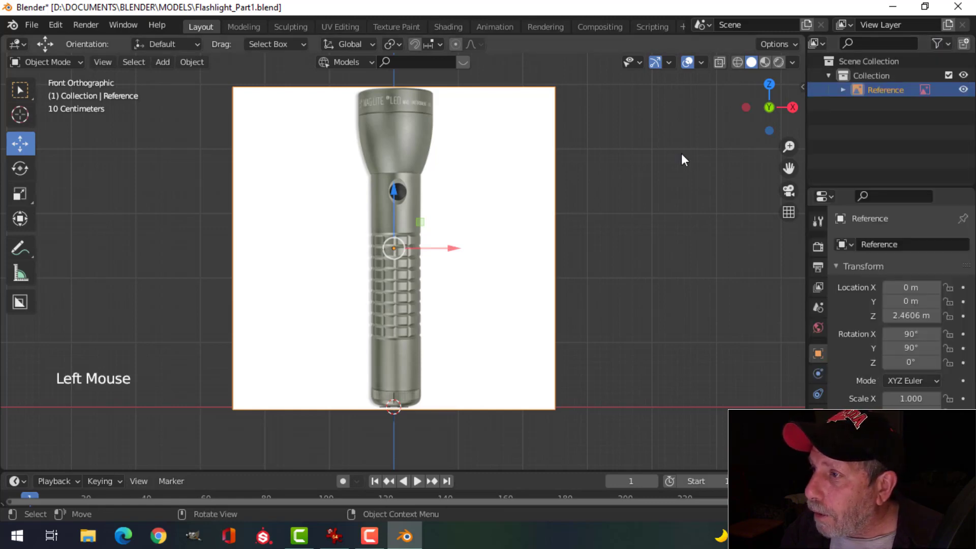
- Show the outliner's Selectable column and make the Reference image unselectable, testing the lock on the image in the viewport
{"action": "left_click", "coordinate": [940, 43]}
{"action": "left_click", "coordinate": [838, 89]}
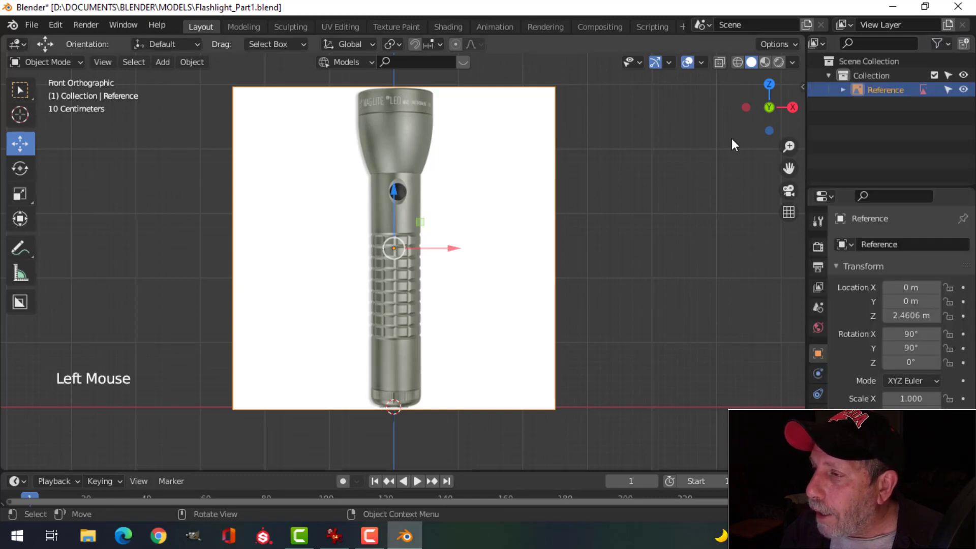
{"action": "left_click", "coordinate": [947, 90]}
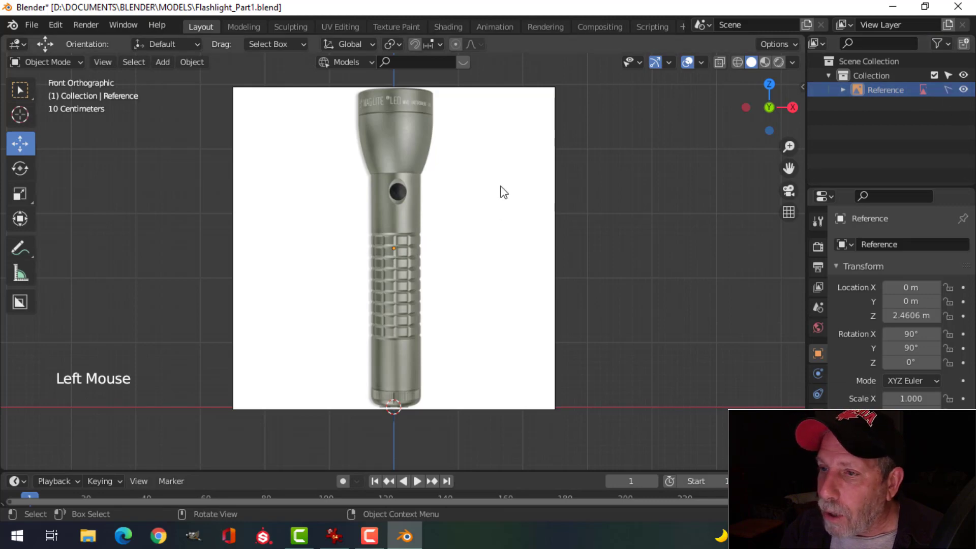
{"action": "left_click", "coordinate": [538, 176]}
{"action": "left_click", "coordinate": [499, 175]}
{"action": "left_click", "coordinate": [606, 216]}
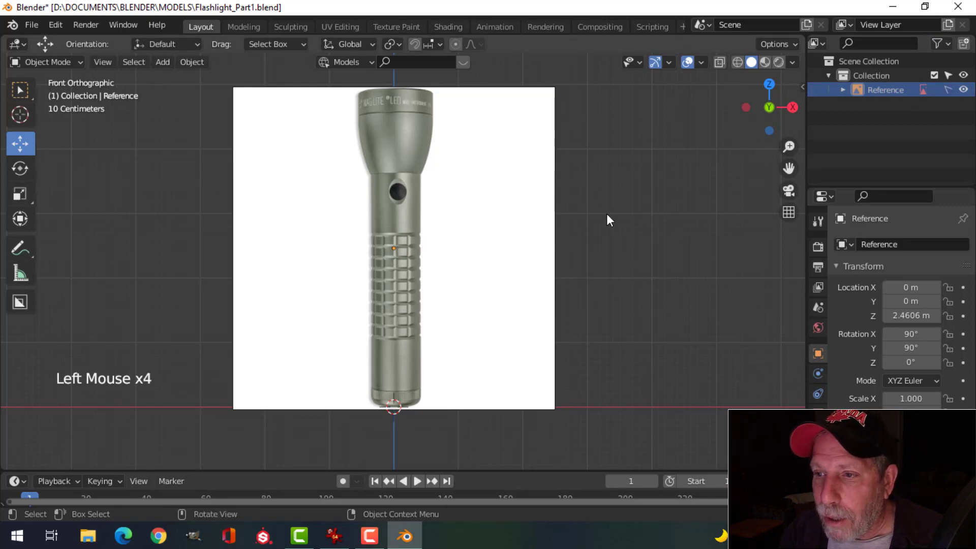
{"action": "left_click", "coordinate": [483, 199]}
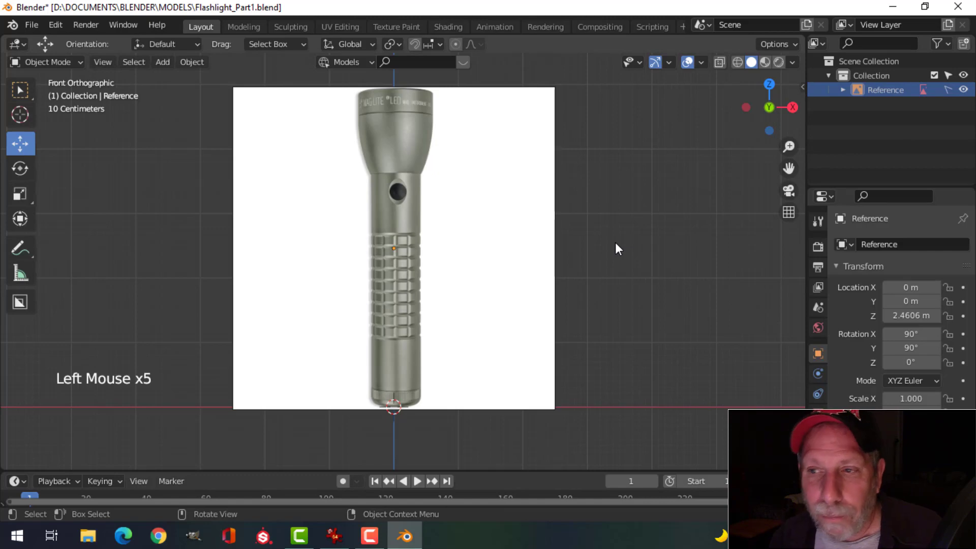
{"action": "scroll", "coordinate": [615, 243], "scroll_direction": "up", "scroll_amount": 1}
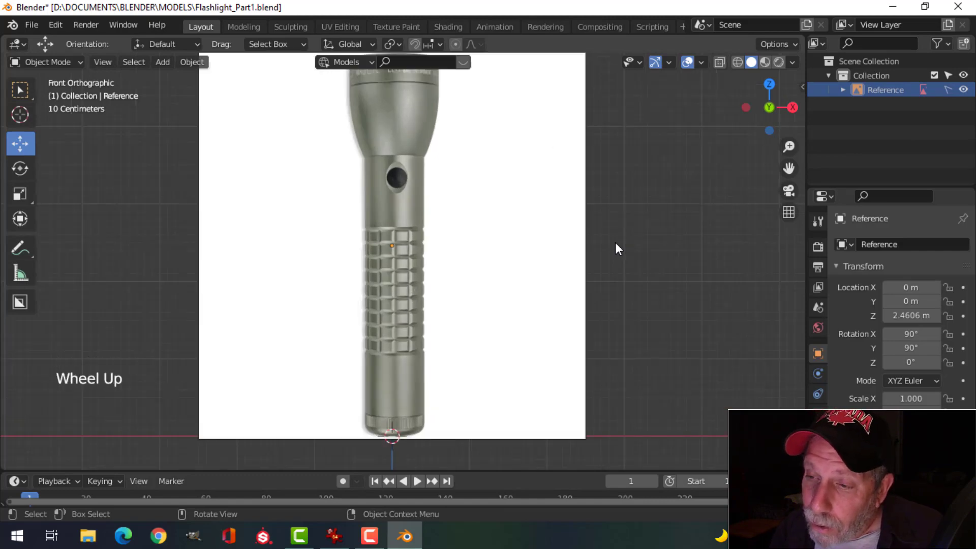
{"action": "scroll", "coordinate": [615, 243], "scroll_direction": "down", "scroll_amount": 1}
{"action": "middle_click_drag", "start_coordinate": [616, 243], "coordinate": [616, 246], "text": "shift"}
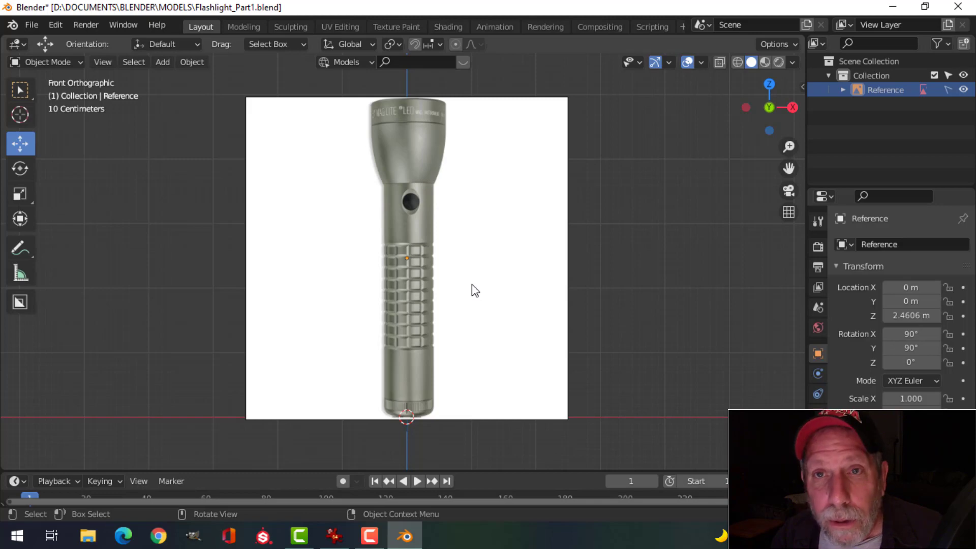
{"action": "scroll", "coordinate": [472, 285], "scroll_direction": "up", "scroll_amount": 1}
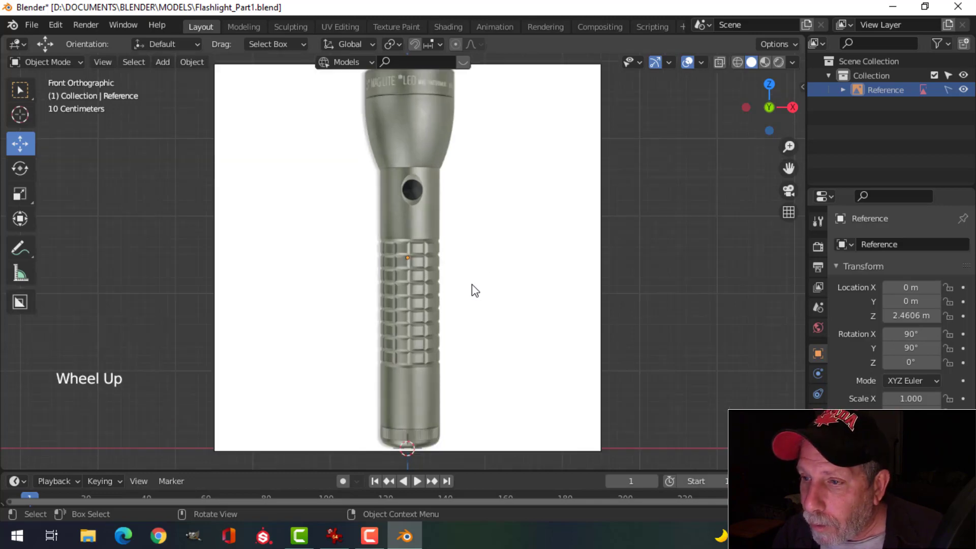
{"action": "scroll", "coordinate": [472, 284], "scroll_direction": "down", "scroll_amount": 1}
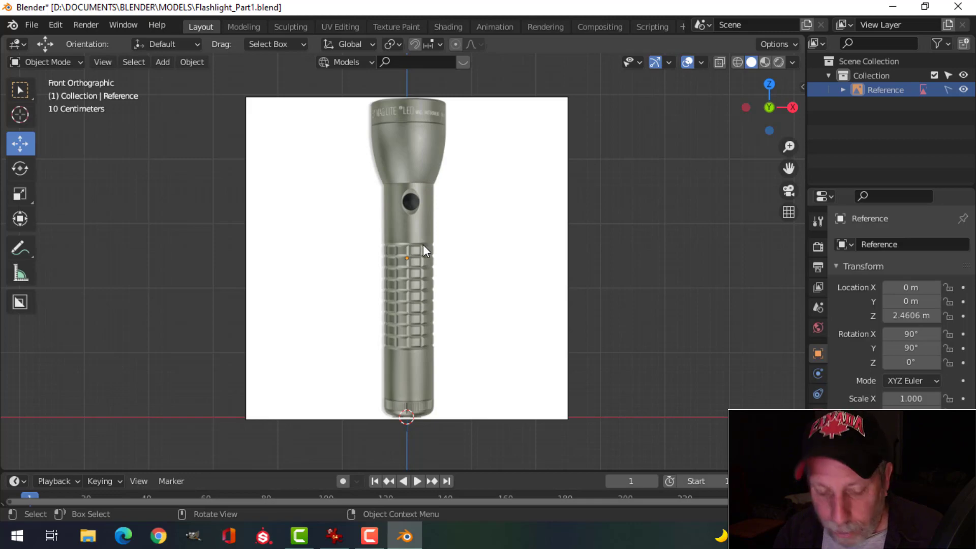
- Add a cylinder mesh at the origin, over the base of the reference flashlight
{"action": "key", "text": "shift+a"}
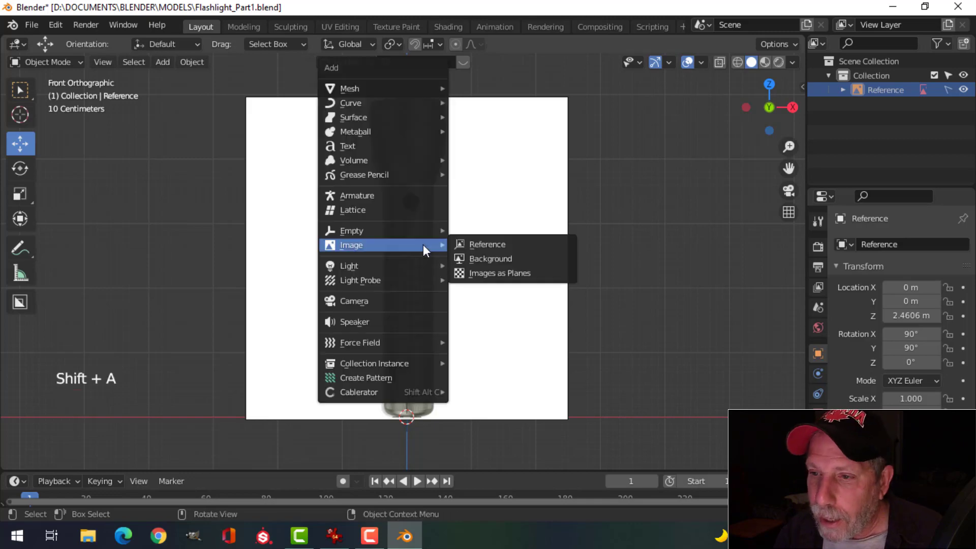
{"action": "mouse_move", "coordinate": [374, 90]}
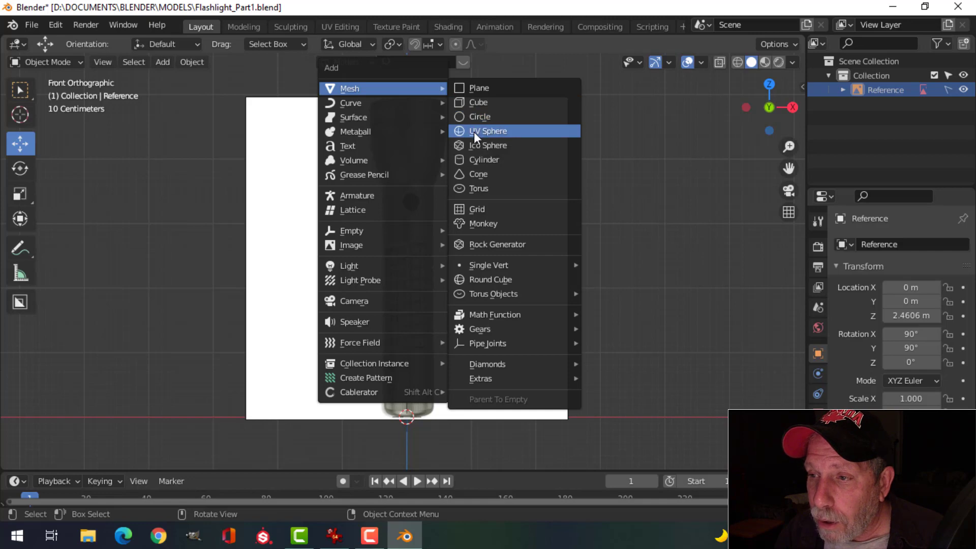
{"action": "left_click", "coordinate": [479, 159]}
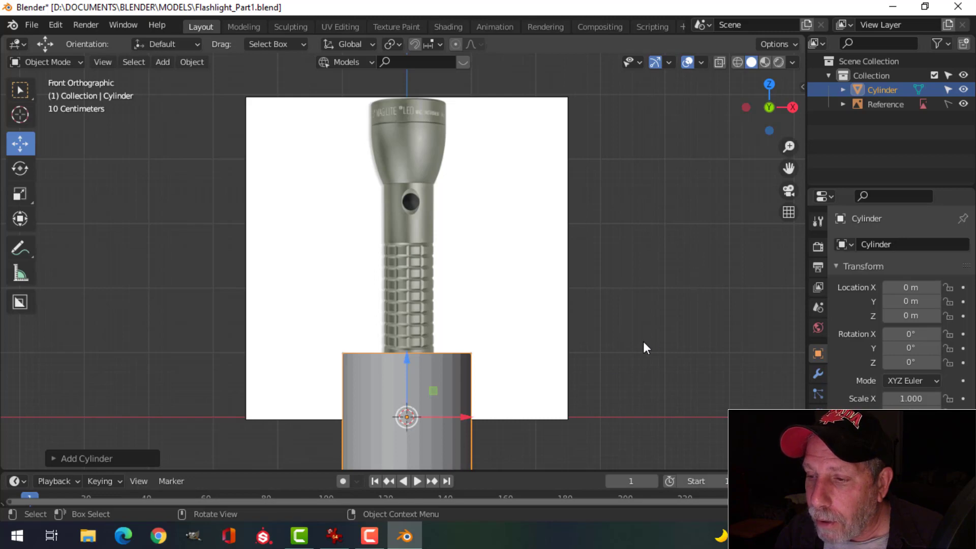
{"action": "scroll", "coordinate": [646, 351], "scroll_direction": "down", "scroll_amount": 1}
{"action": "middle_click_drag", "start_coordinate": [646, 355], "coordinate": [647, 277], "text": "shift"}
{"action": "scroll", "coordinate": [642, 278], "scroll_direction": "down", "scroll_amount": 1}
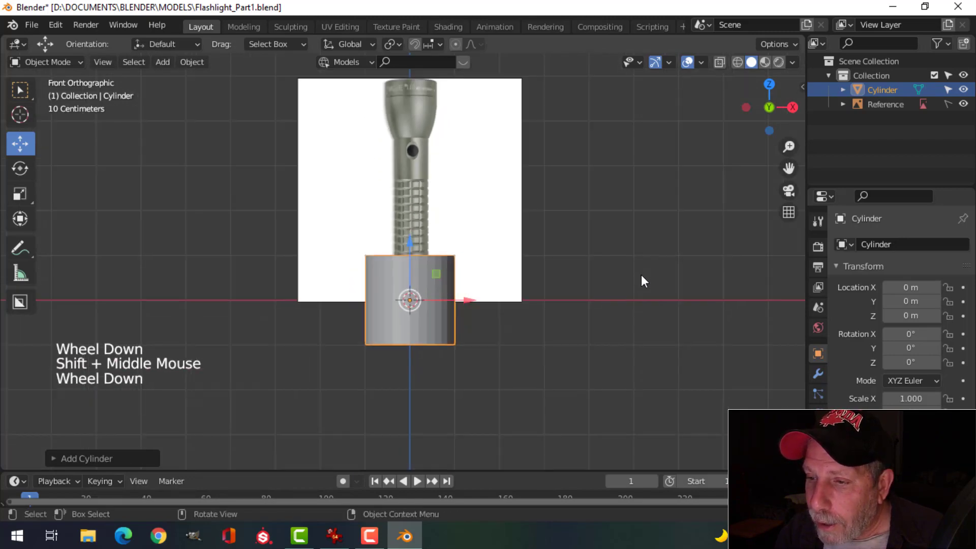
{"action": "scroll", "coordinate": [645, 281], "scroll_direction": "up", "scroll_amount": 4}
{"action": "middle_click_drag", "start_coordinate": [686, 313], "coordinate": [682, 287], "text": "shift"}
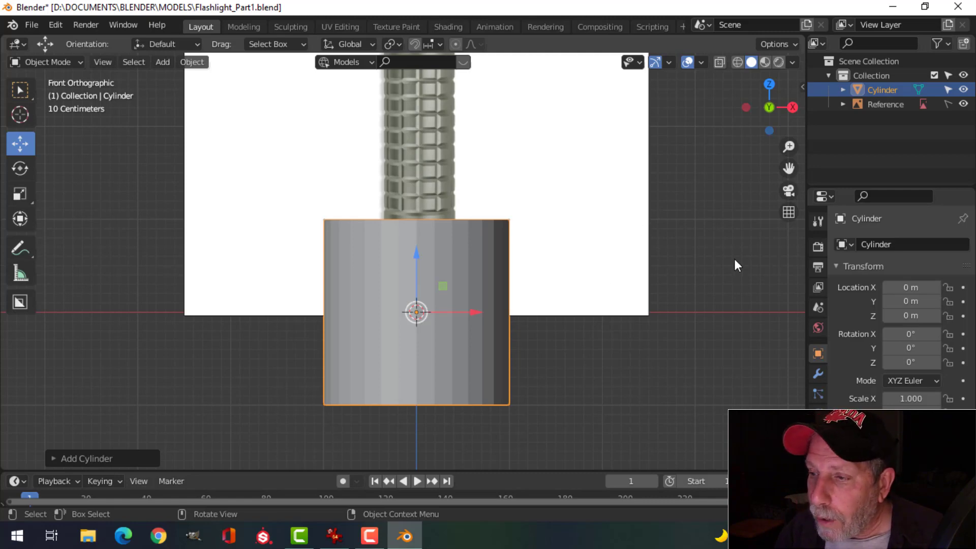
- Delete the cylinder at the origin
{"action": "left_click", "coordinate": [715, 262]}
{"action": "left_click", "coordinate": [452, 280]}
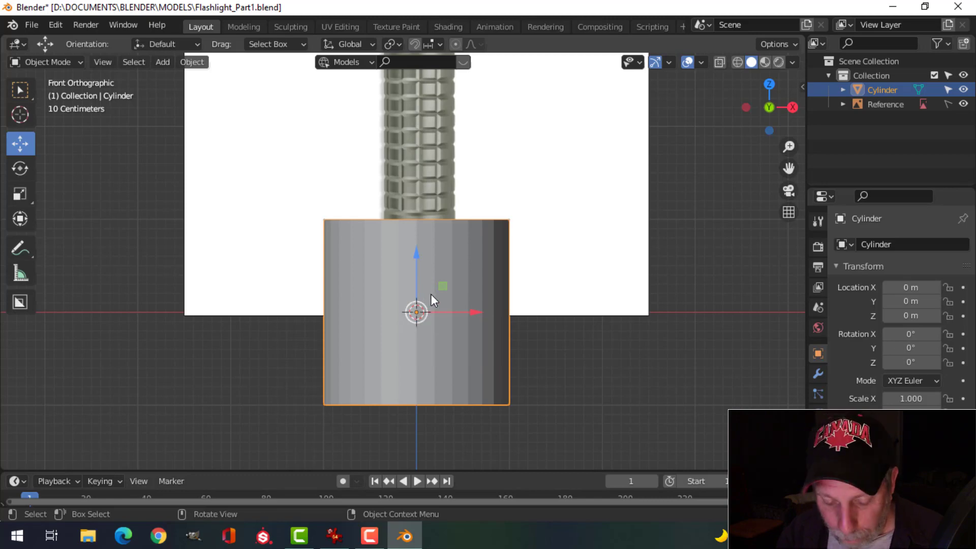
{"action": "key", "text": "x"}
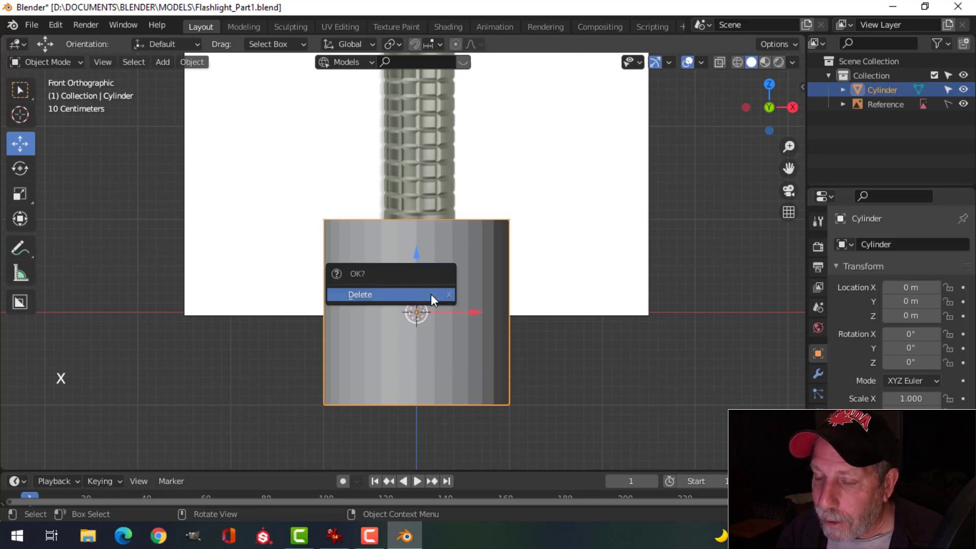
{"action": "left_click", "coordinate": [432, 297]}
- Add a new cylinder mesh at the origin and open its creation settings
{"action": "key", "text": "shift+a"}
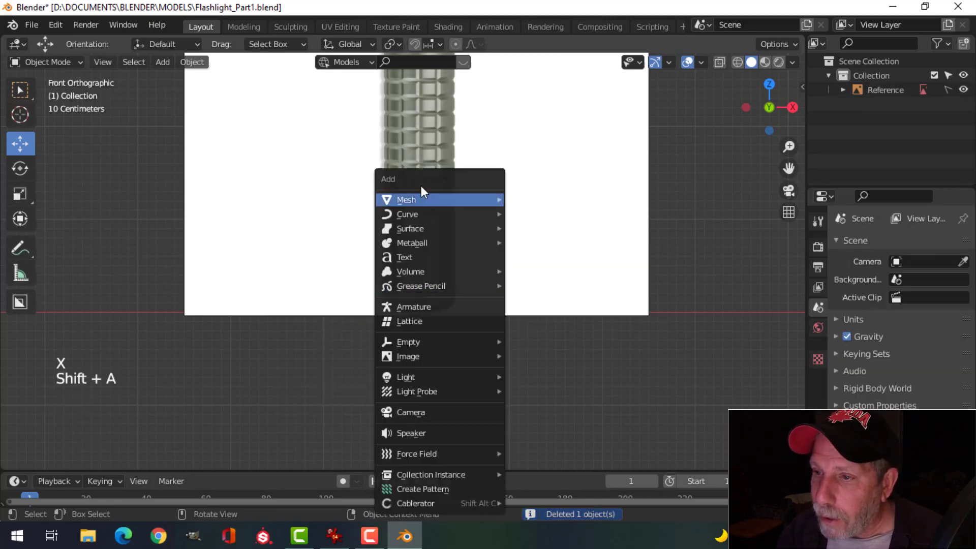
{"action": "mouse_move", "coordinate": [419, 201]}
{"action": "left_click", "coordinate": [524, 270]}
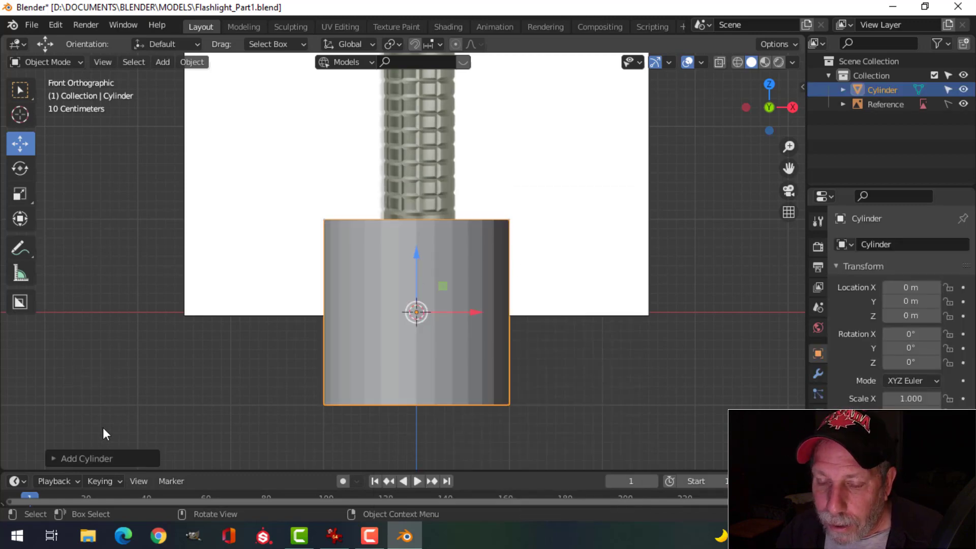
{"action": "left_click", "coordinate": [107, 458]}
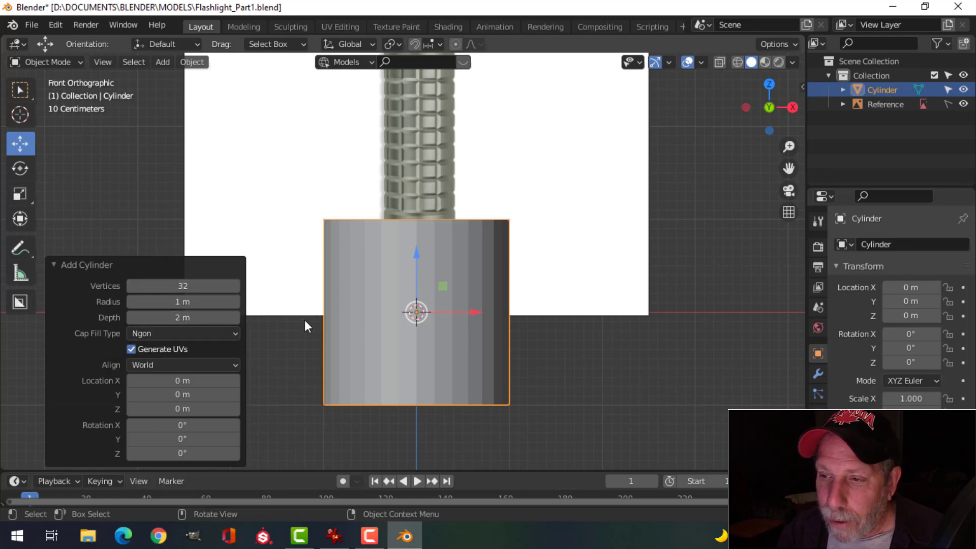
- Put the new cylinder in Edit Mode and deselect all of its geometry
{"action": "middle_click_drag", "start_coordinate": [550, 261], "coordinate": [522, 314]}
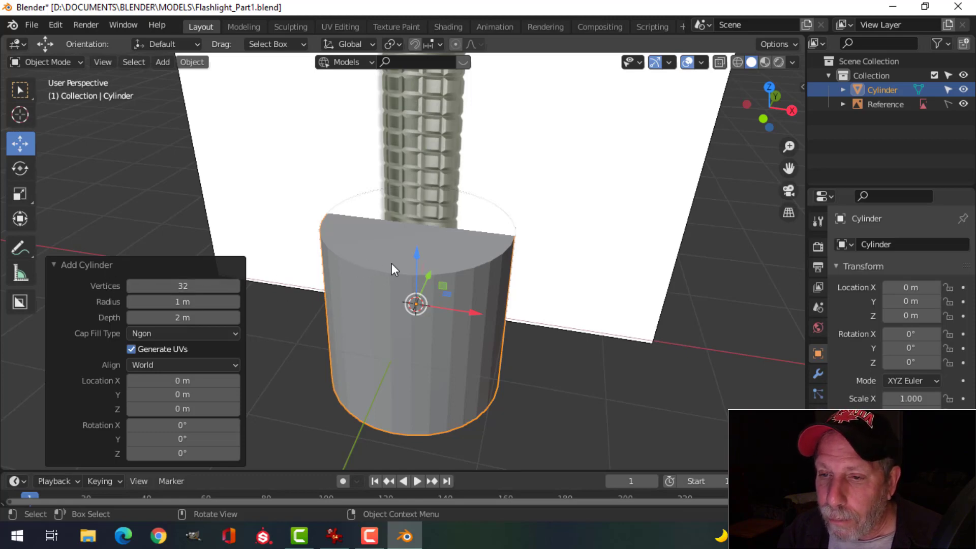
{"action": "key", "text": "Tab"}
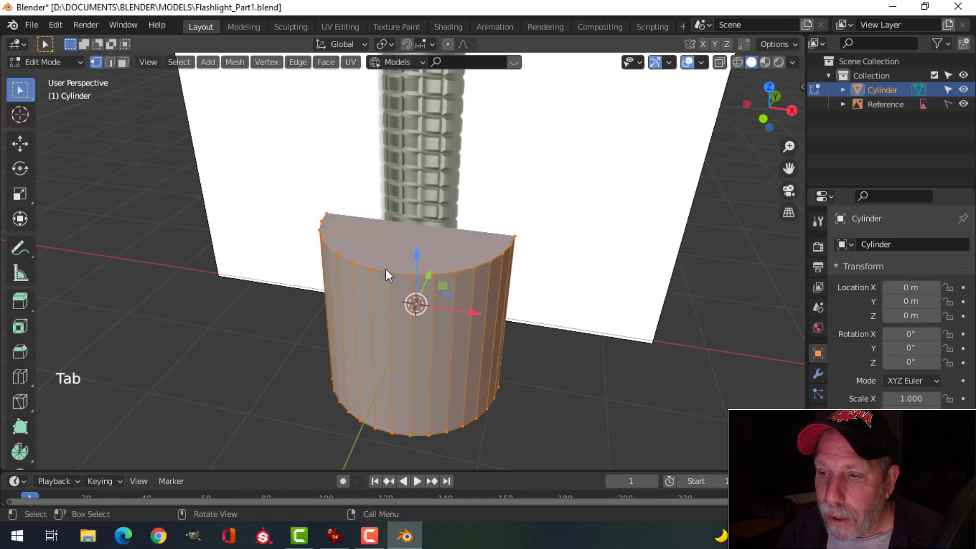
{"action": "scroll", "coordinate": [381, 280], "scroll_direction": "up", "scroll_amount": 1}
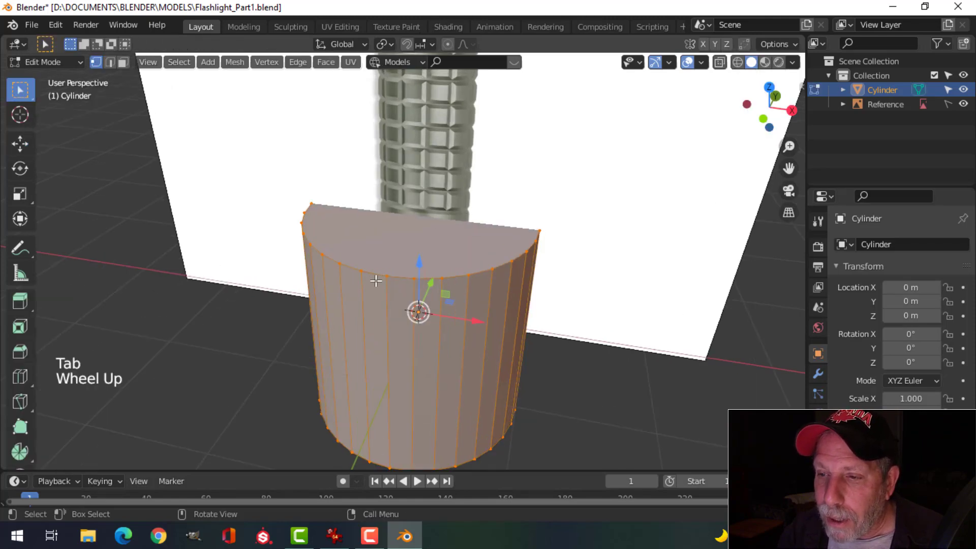
{"action": "key", "text": "alt+a"}
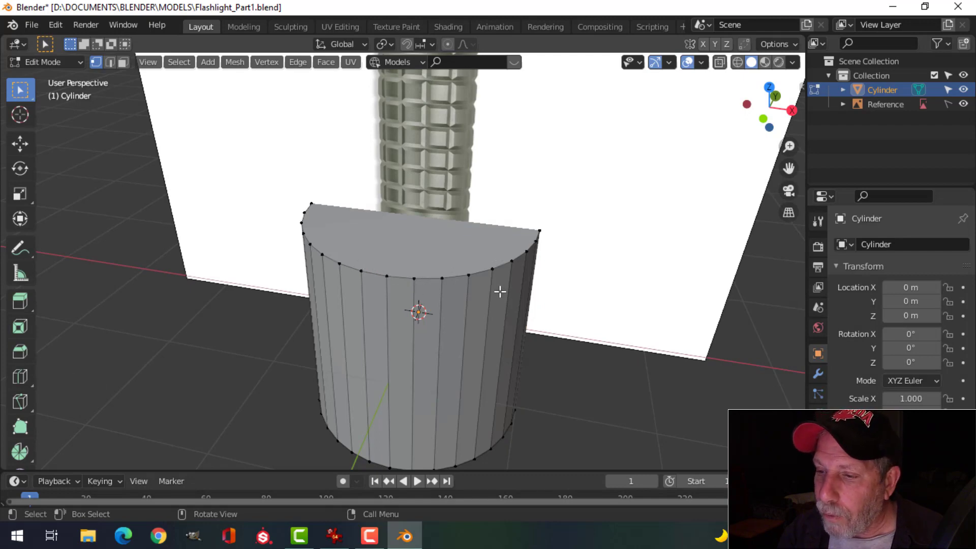
- Switch to face selection and select several of the cylinder's side faces one at a time
{"action": "middle_click_drag", "start_coordinate": [490, 366], "coordinate": [465, 298]}
{"action": "scroll", "coordinate": [477, 328], "scroll_direction": "down", "scroll_amount": 1}
{"action": "key", "text": "3"}
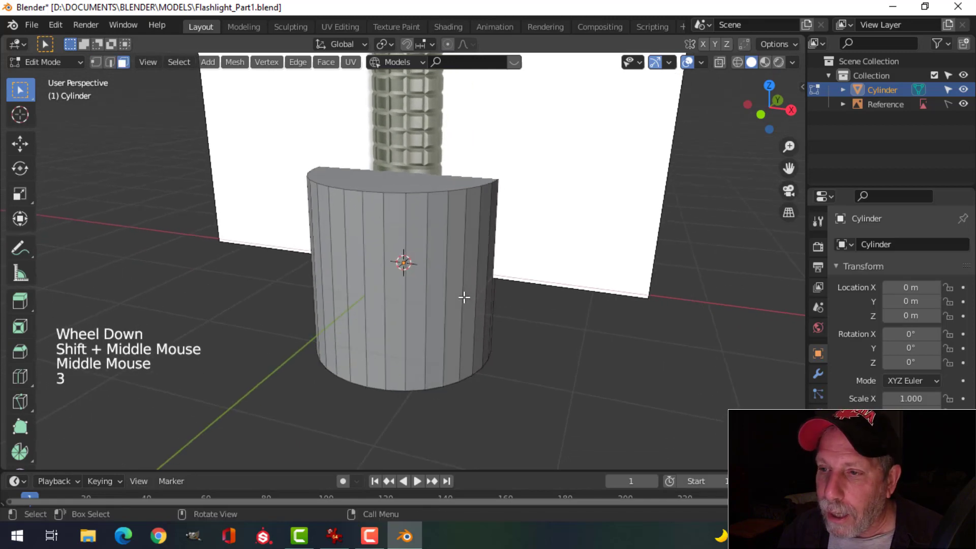
{"action": "left_click", "coordinate": [413, 262]}
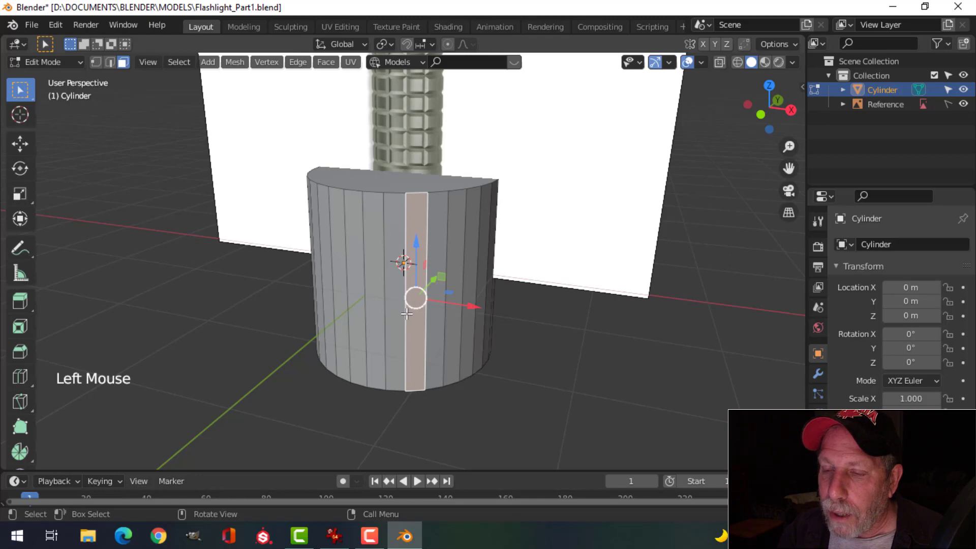
{"action": "left_click", "coordinate": [394, 236]}
{"action": "left_click", "coordinate": [349, 214]}
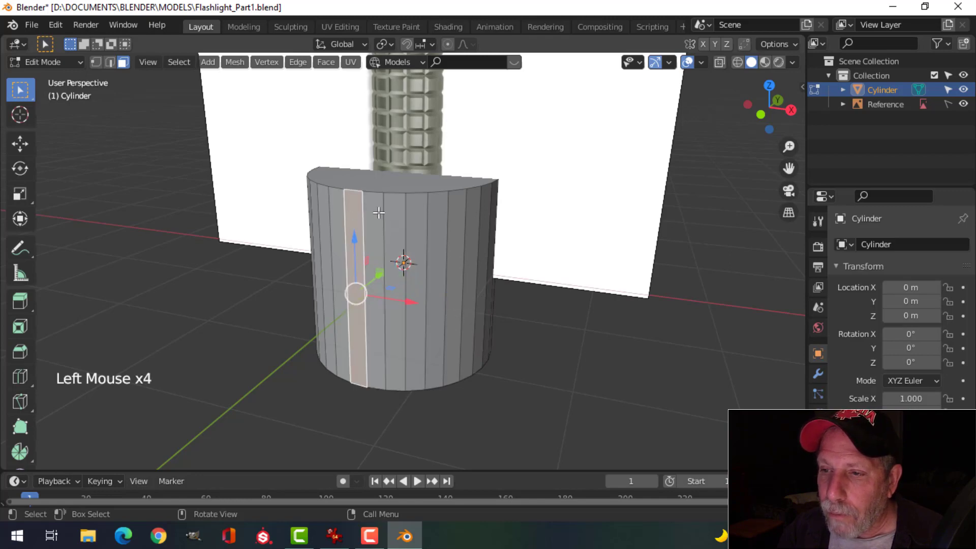
{"action": "left_click", "coordinate": [389, 210]}
{"action": "left_click", "coordinate": [378, 214]}
{"action": "left_click", "coordinate": [415, 218]}
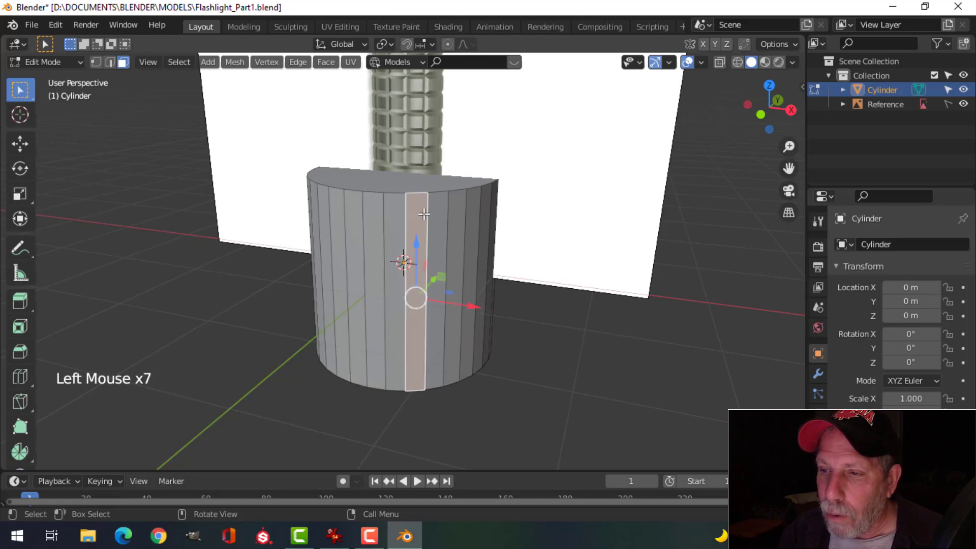
{"action": "left_click", "coordinate": [438, 210]}
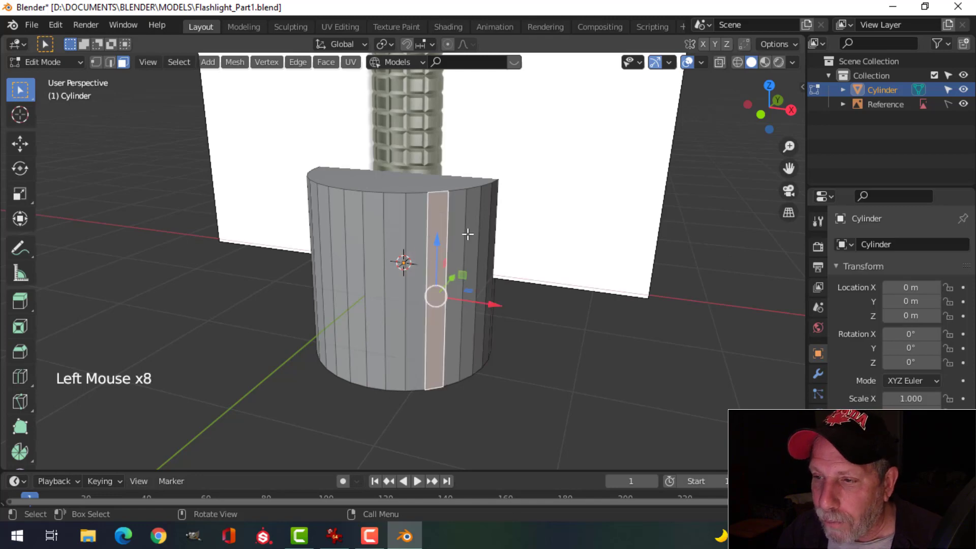
- Switch to vertex selection, select the four corner vertices of one front side face, and clear the selection
{"action": "key", "text": "1"}
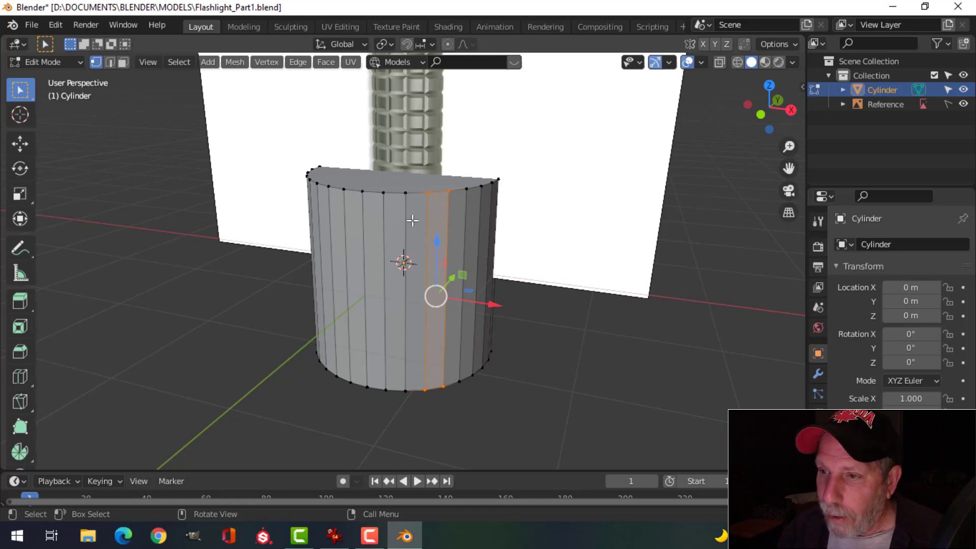
{"action": "left_click", "coordinate": [406, 192]}
{"action": "left_click", "coordinate": [428, 193], "text": "shift"}
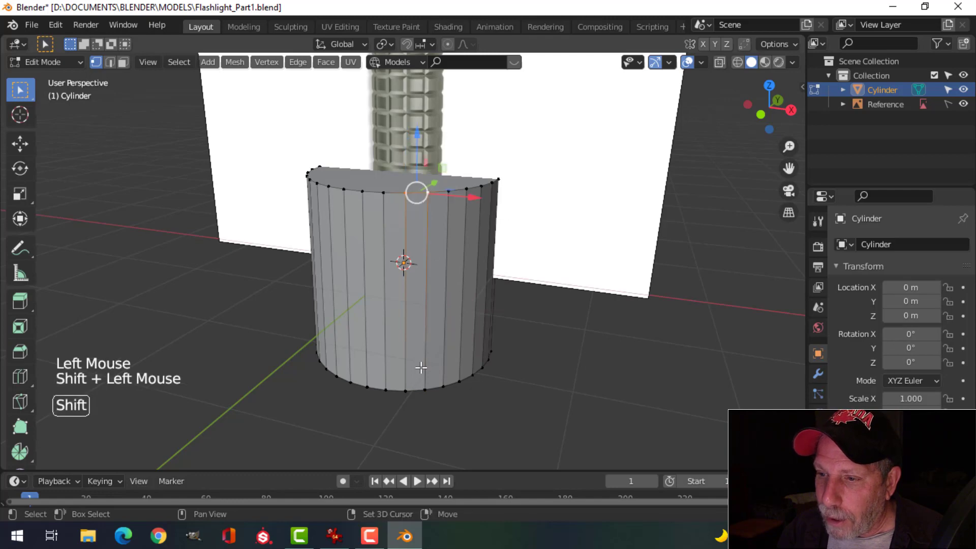
{"action": "left_click", "coordinate": [425, 389], "text": "shift"}
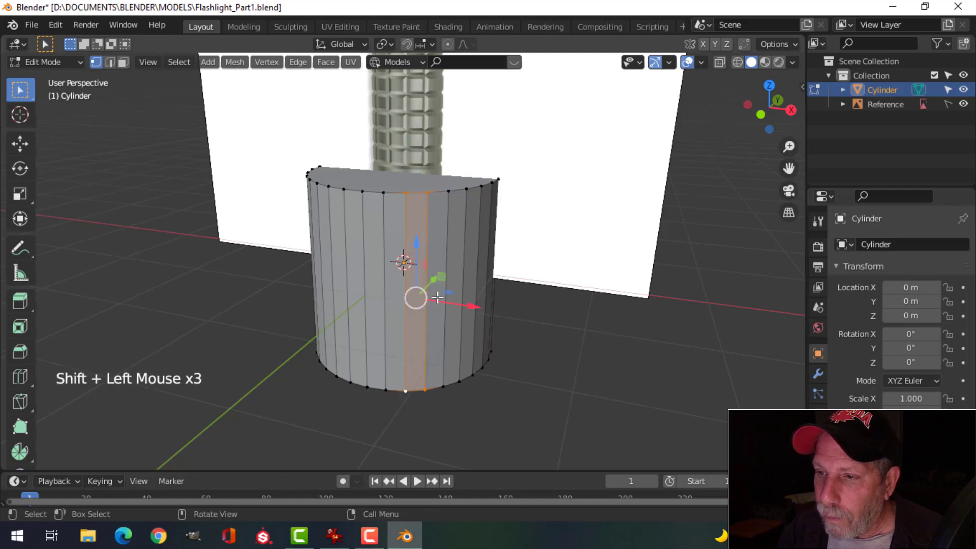
{"action": "key", "text": "alt+a"}
- Hide the Reference image in the viewport and examine the cylinder's whole upper cap
{"action": "middle_click_drag", "start_coordinate": [438, 298], "coordinate": [428, 262]}
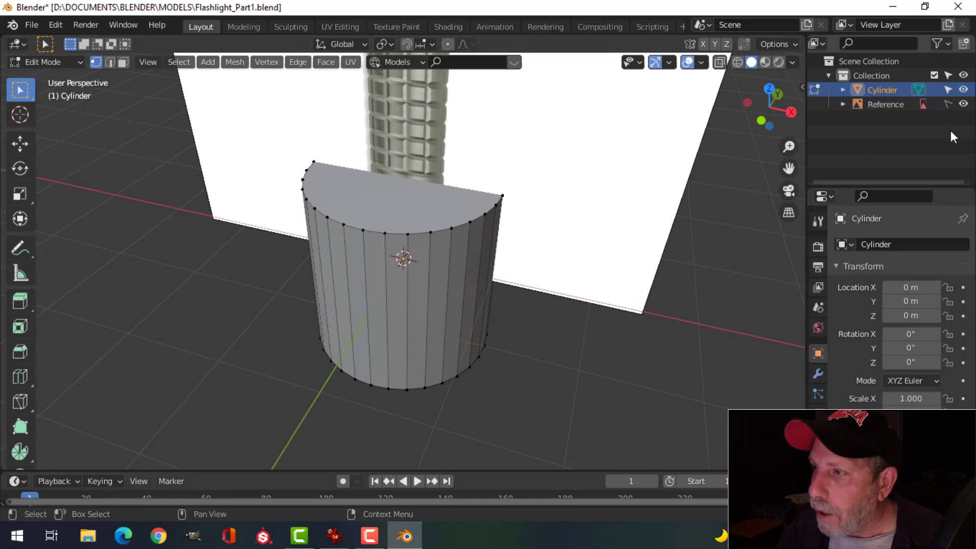
{"action": "left_click", "coordinate": [964, 104]}
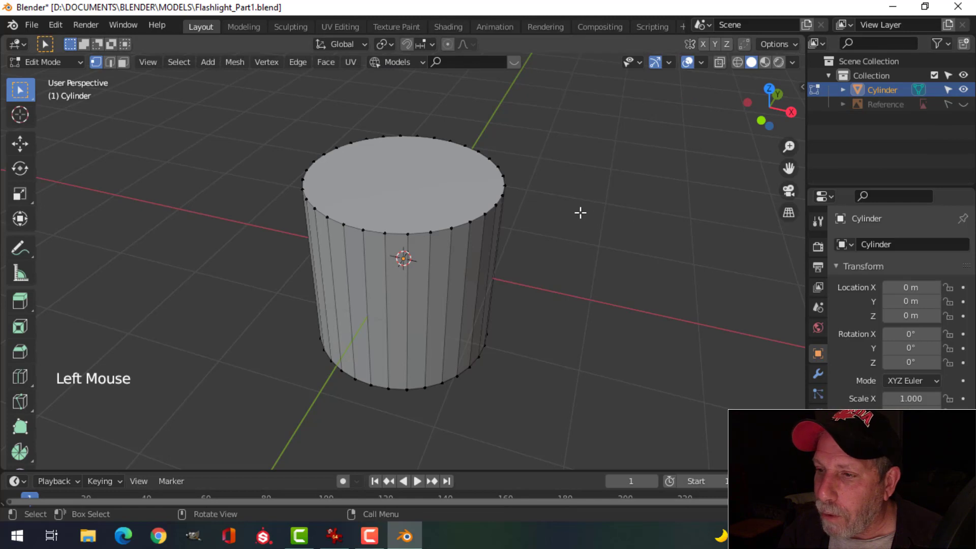
{"action": "middle_click_drag", "start_coordinate": [580, 212], "coordinate": [574, 231]}
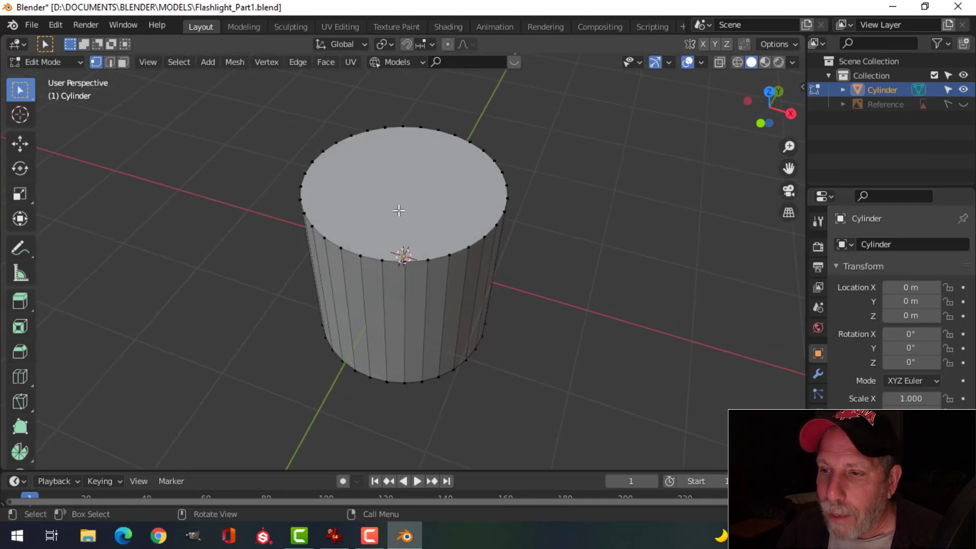
{"action": "middle_click_drag", "start_coordinate": [399, 209], "coordinate": [436, 161]}
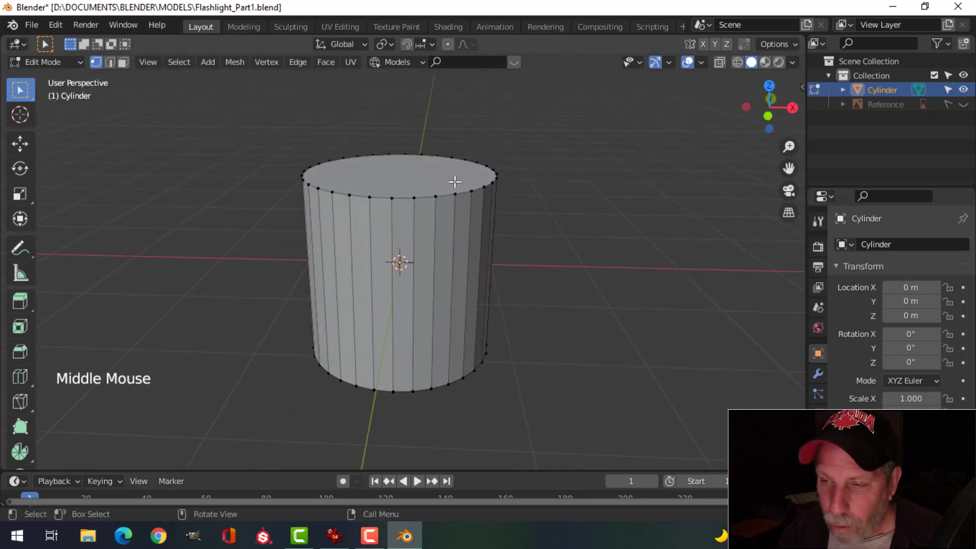
- Return to Object Mode and delete the demonstration cylinder
{"action": "key", "text": "Tab"}
{"action": "key", "text": "x"}
{"action": "left_click", "coordinate": [568, 225]}
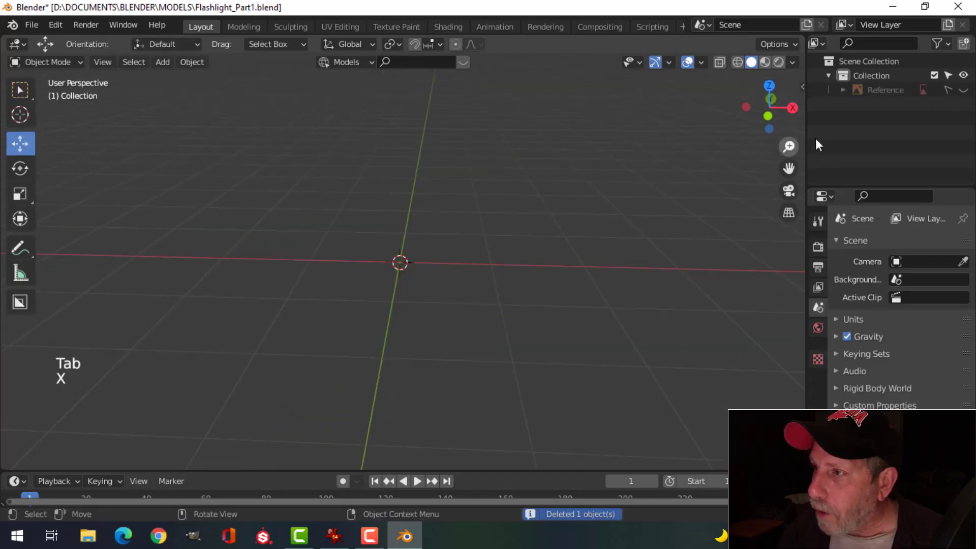
- Show the Reference image again and, in front view, add a cylinder mesh at the world origin
{"action": "left_click", "coordinate": [964, 90]}
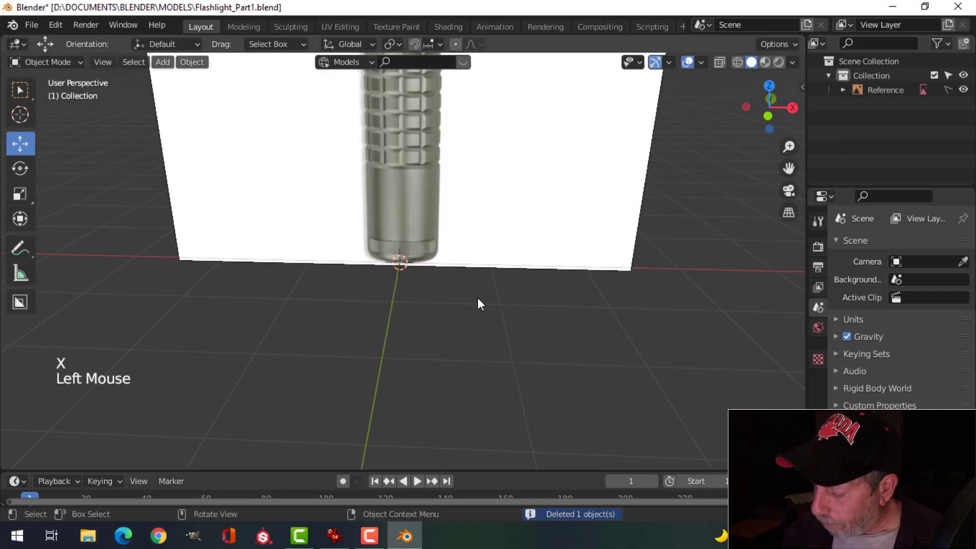
{"action": "key", "text": "KP_1"}
{"action": "scroll", "coordinate": [514, 207], "scroll_direction": "down", "scroll_amount": 2}
{"action": "middle_click_drag", "start_coordinate": [514, 207], "coordinate": [497, 283], "text": "shift"}
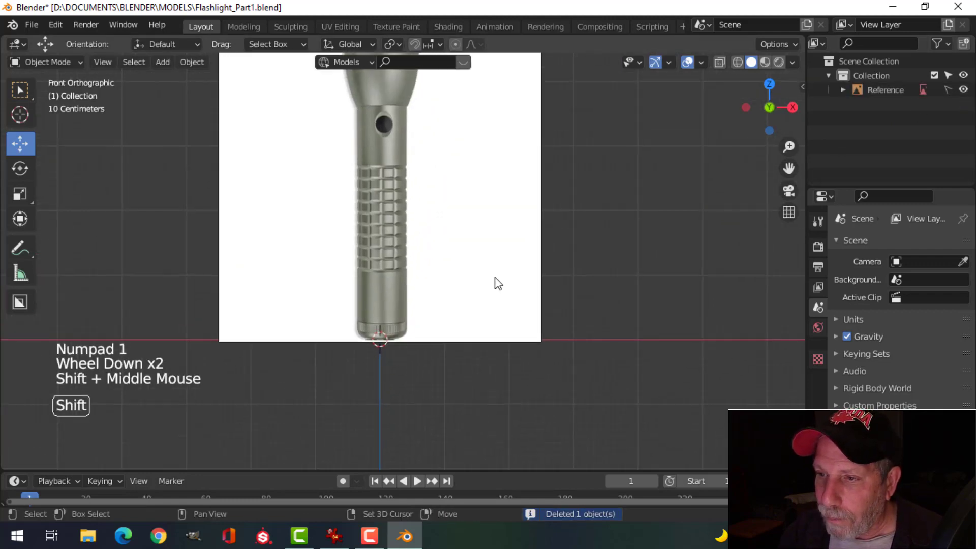
{"action": "scroll", "coordinate": [497, 282], "scroll_direction": "up", "scroll_amount": 1}
{"action": "key", "text": "shift+a"}
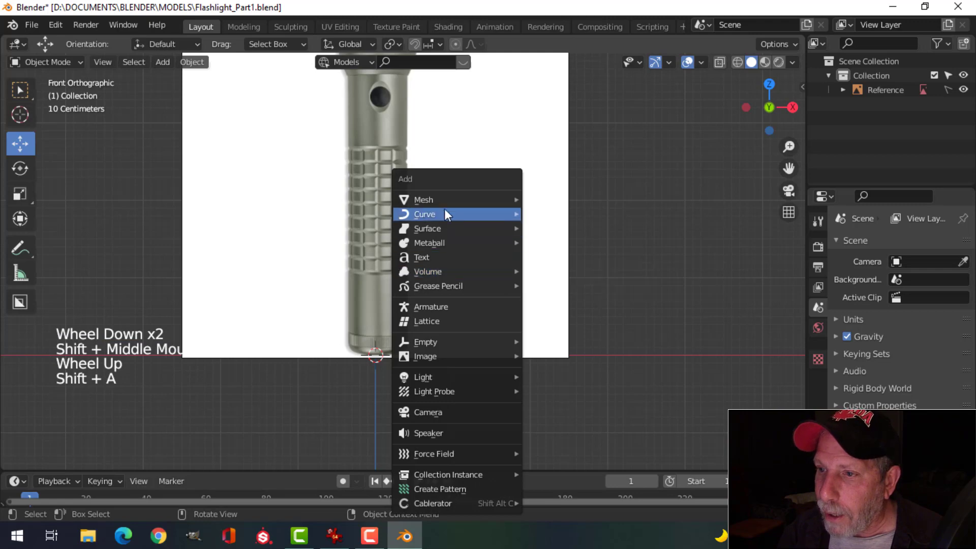
{"action": "mouse_move", "coordinate": [451, 200]}
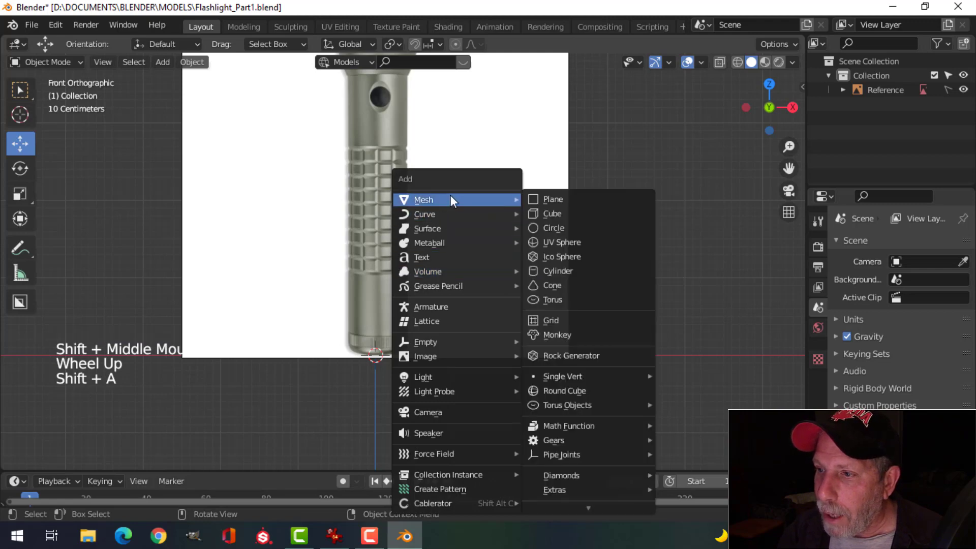
{"action": "left_click", "coordinate": [557, 270]}
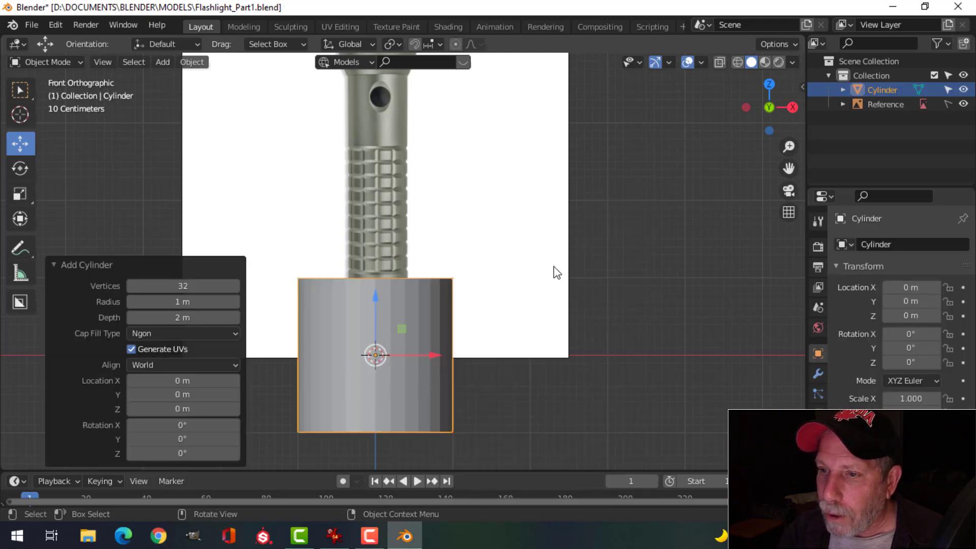
{"action": "left_click", "coordinate": [115, 265]}
{"action": "left_click", "coordinate": [92, 458]}
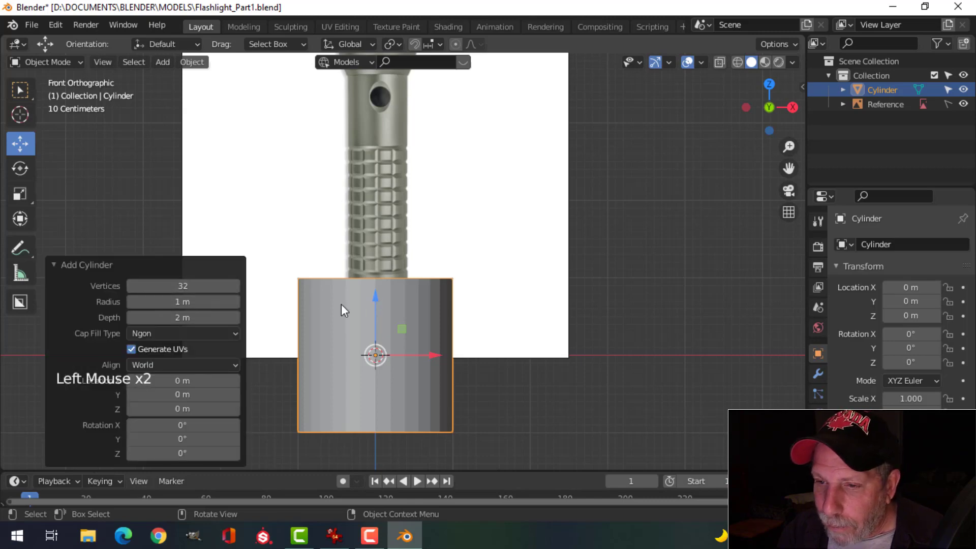
- Set the new cylinder's cap fill type to Nothing so both ends are open
{"action": "mouse_move", "coordinate": [414, 300]}
{"action": "middle_mouse_down"}
{"action": "mouse_move", "coordinate": [423, 314]}
{"action": "mouse_move", "coordinate": [400, 337]}
{"action": "mouse_move", "coordinate": [416, 298]}
{"action": "middle_mouse_up"}
{"action": "scroll", "coordinate": [386, 343], "scroll_direction": "up", "scroll_amount": 3}
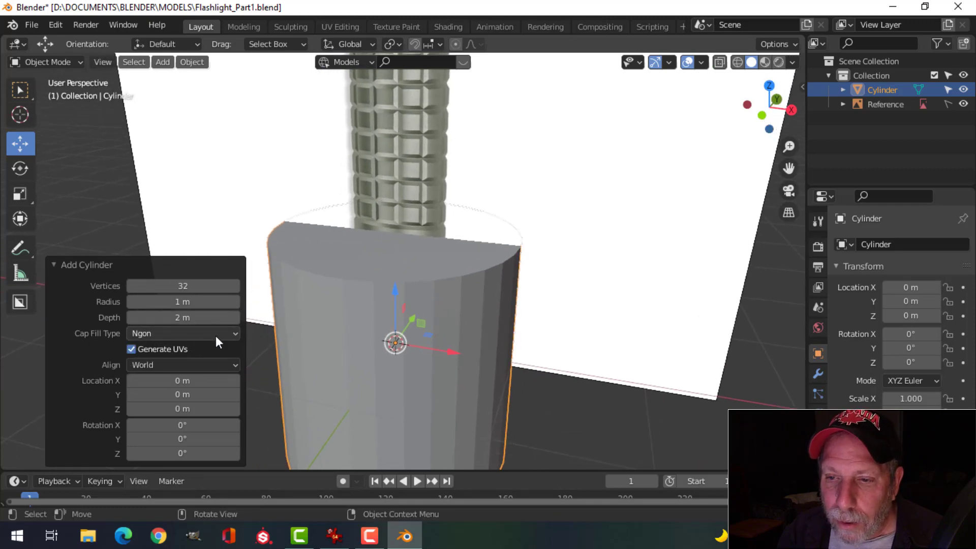
{"action": "left_click", "coordinate": [230, 330]}
{"action": "left_click", "coordinate": [190, 349]}
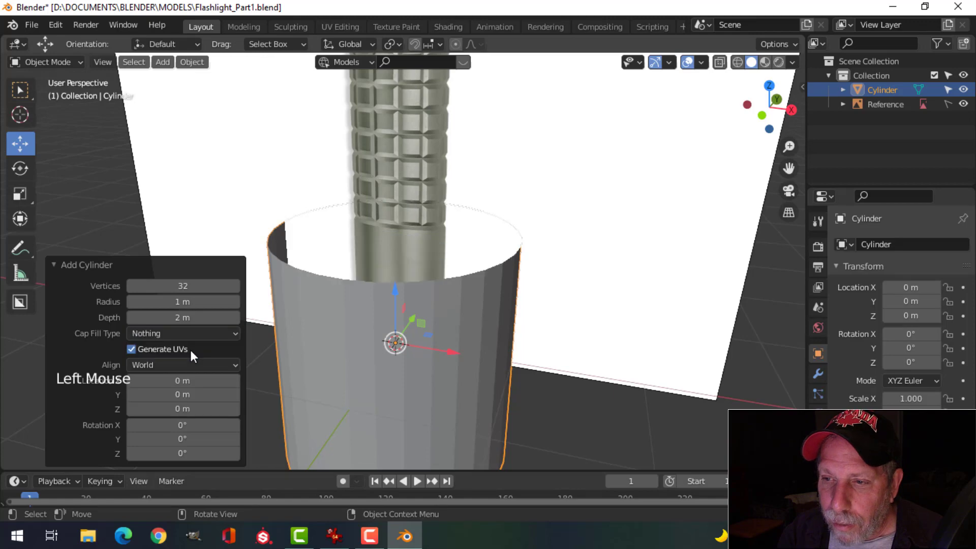
- Examine the open-ended cylinder from several angles against the flashlight grip in the Reference image
{"action": "scroll", "coordinate": [511, 363], "scroll_direction": "down", "scroll_amount": 2}
{"action": "middle_click_drag", "start_coordinate": [512, 363], "coordinate": [515, 305]}
{"action": "scroll", "coordinate": [484, 318], "scroll_direction": "up", "scroll_amount": 1}
{"action": "scroll", "coordinate": [484, 321], "scroll_direction": "down", "scroll_amount": 1}
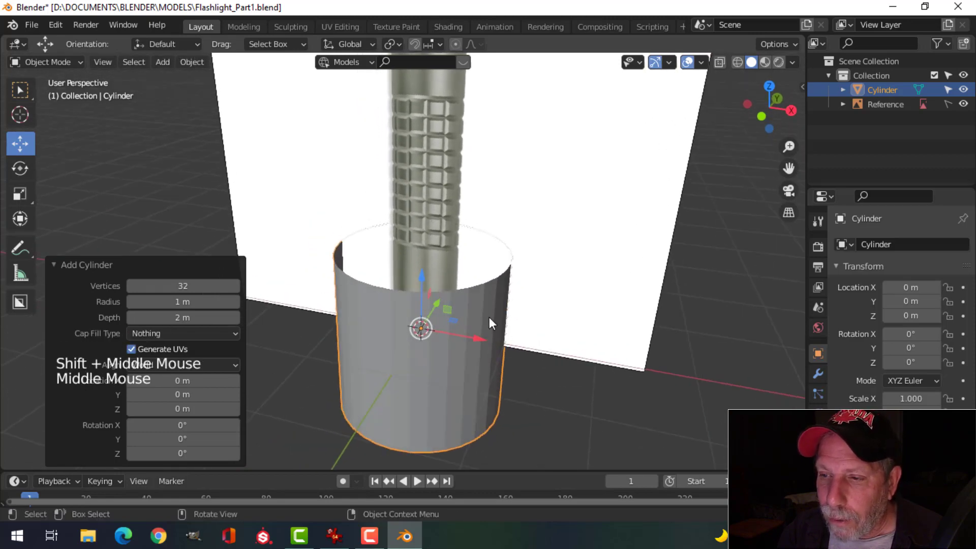
{"action": "scroll", "coordinate": [483, 318], "scroll_direction": "up", "scroll_amount": 2}
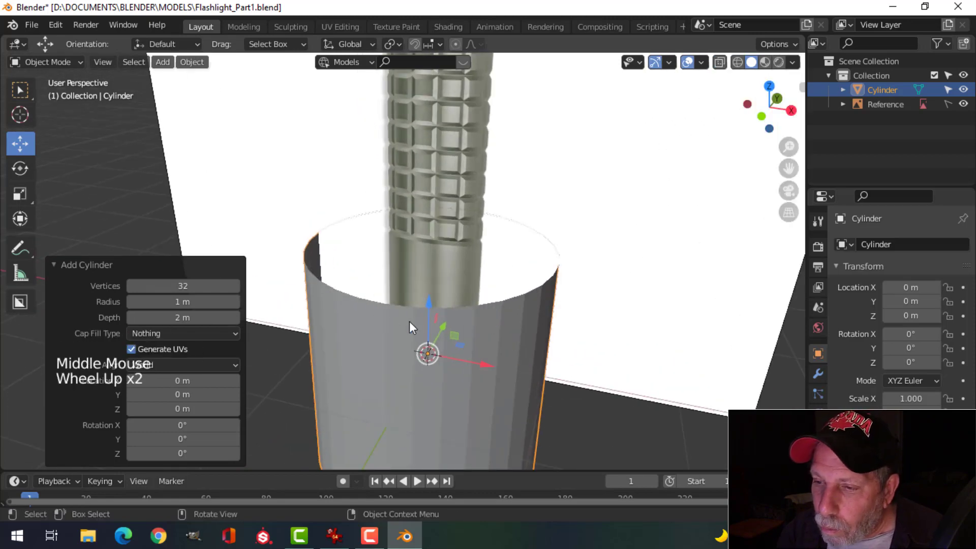
{"action": "middle_click_drag", "start_coordinate": [478, 340], "coordinate": [428, 282], "text": "shift"}
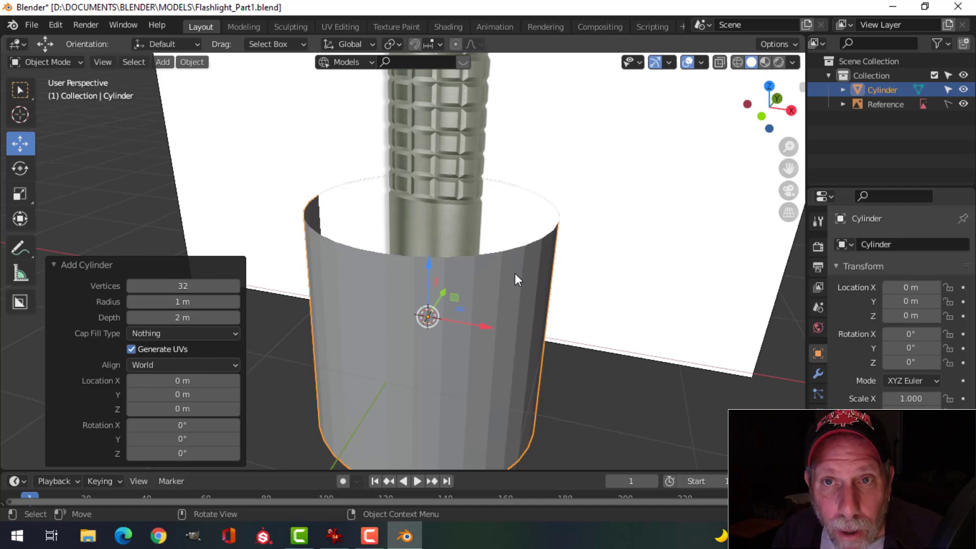
{"action": "mouse_move", "coordinate": [457, 303]}
{"action": "middle_mouse_down"}
{"action": "mouse_move", "coordinate": [471, 303]}
{"action": "mouse_move", "coordinate": [447, 296]}
{"action": "middle_mouse_up"}
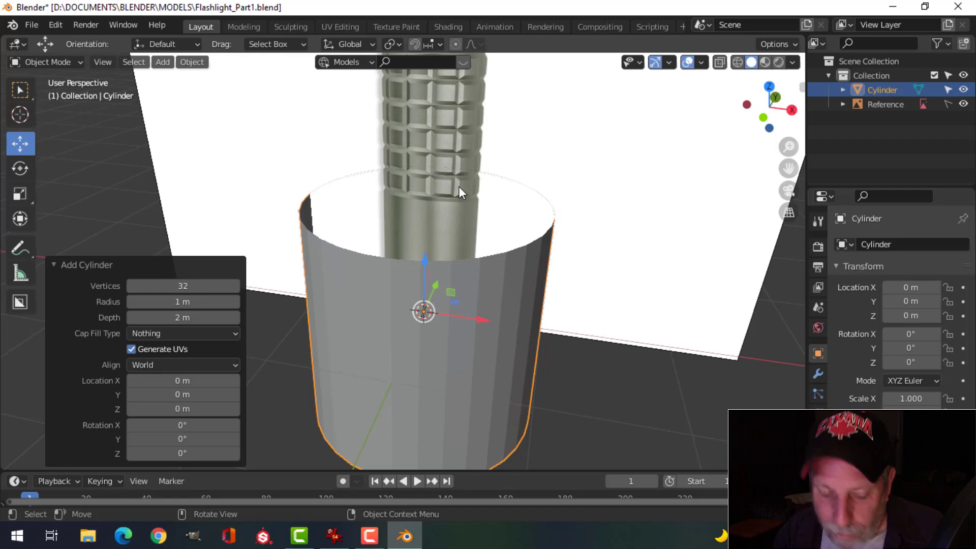
{"action": "middle_click_drag", "start_coordinate": [459, 188], "coordinate": [446, 228], "text": "shift"}
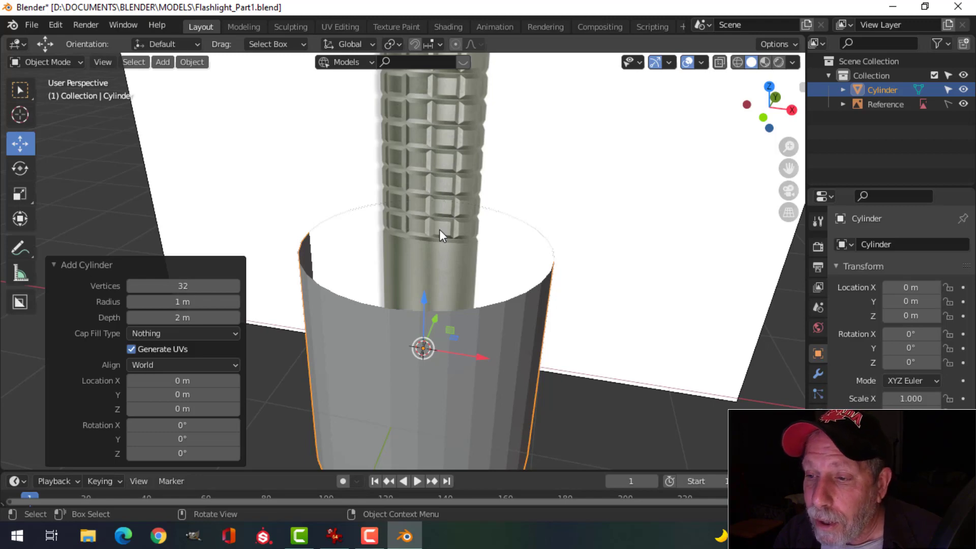
{"action": "middle_click_drag", "start_coordinate": [439, 304], "coordinate": [462, 273]}
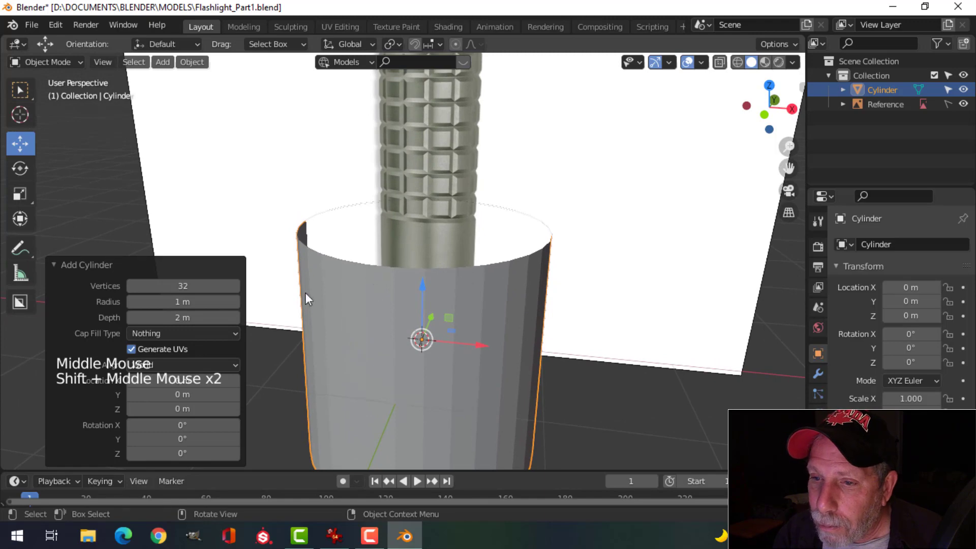
- Set the cylinder's vertex count to 16
{"action": "left_click", "coordinate": [204, 286]}
{"action": "type", "text": "16"}
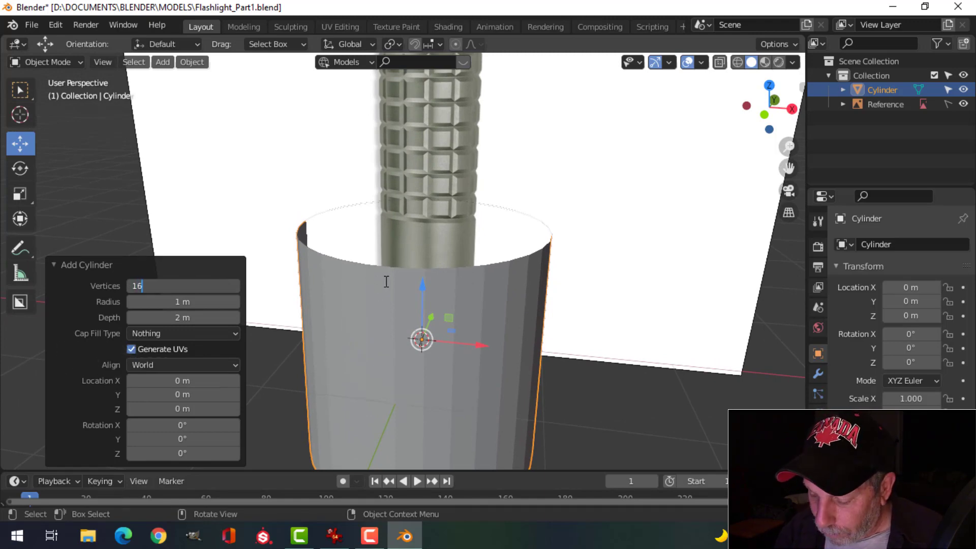
{"action": "key", "text": "Return"}
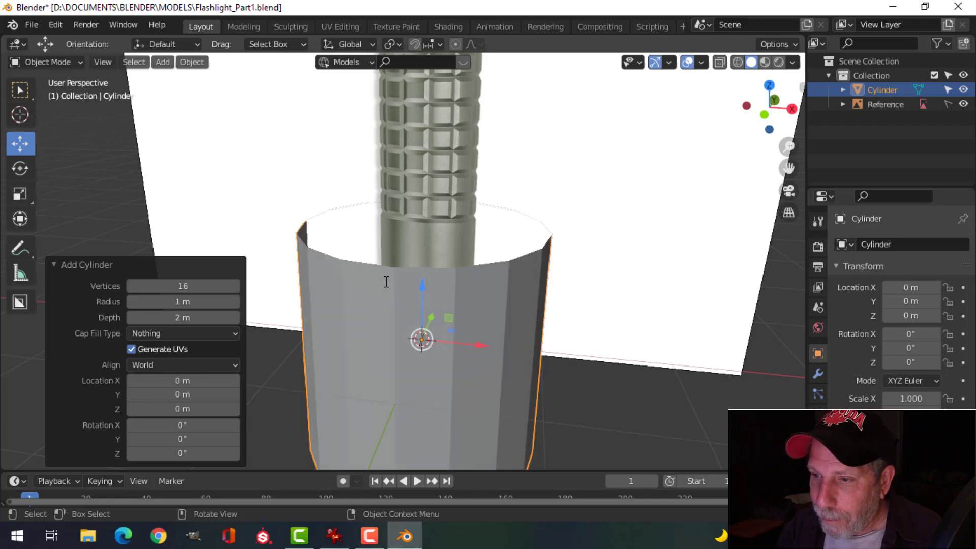
{"action": "middle_click_drag", "start_coordinate": [491, 299], "coordinate": [459, 327]}
{"action": "scroll", "coordinate": [429, 344], "scroll_direction": "down", "scroll_amount": 1}
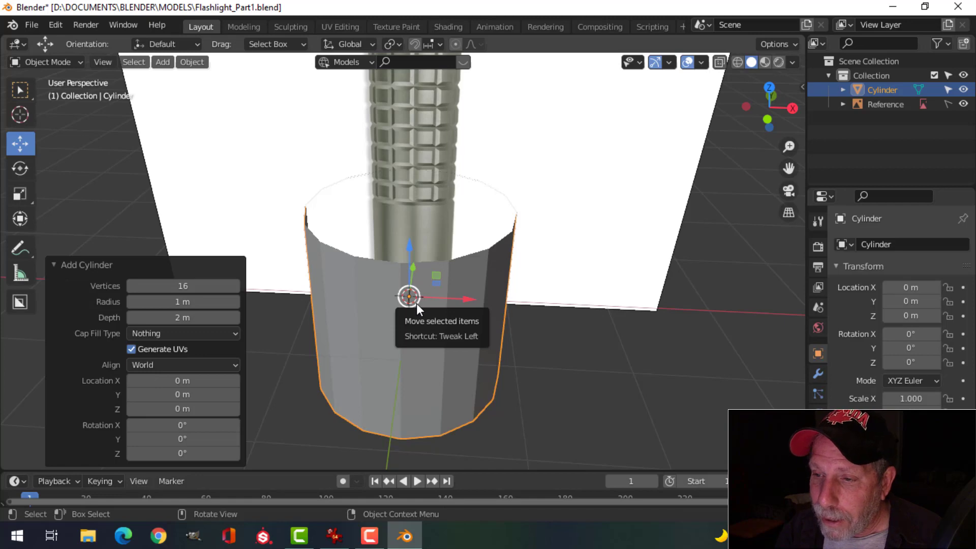
- Enter Edit Mode on the cylinder, hide the Reference image, and deselect the whole mesh
{"action": "key", "text": "Tab"}
{"action": "mouse_move", "coordinate": [428, 313]}
{"action": "middle_mouse_down"}
{"action": "mouse_move", "coordinate": [429, 294]}
{"action": "mouse_move", "coordinate": [435, 326]}
{"action": "middle_mouse_up"}
{"action": "left_click", "coordinate": [964, 104]}
{"action": "middle_click_drag", "start_coordinate": [529, 315], "coordinate": [455, 176]}
{"action": "key", "text": "alt+a"}
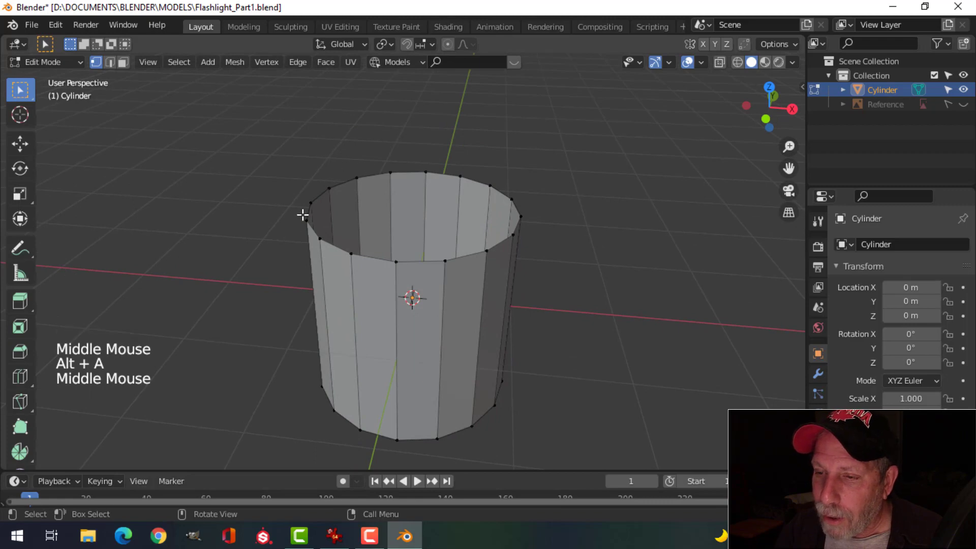
- Select nine vertices around the cylinder's upper rim one at a time, and clear the selection
{"action": "left_click", "coordinate": [319, 238]}
{"action": "left_click", "coordinate": [350, 253]}
{"action": "left_click", "coordinate": [397, 262]}
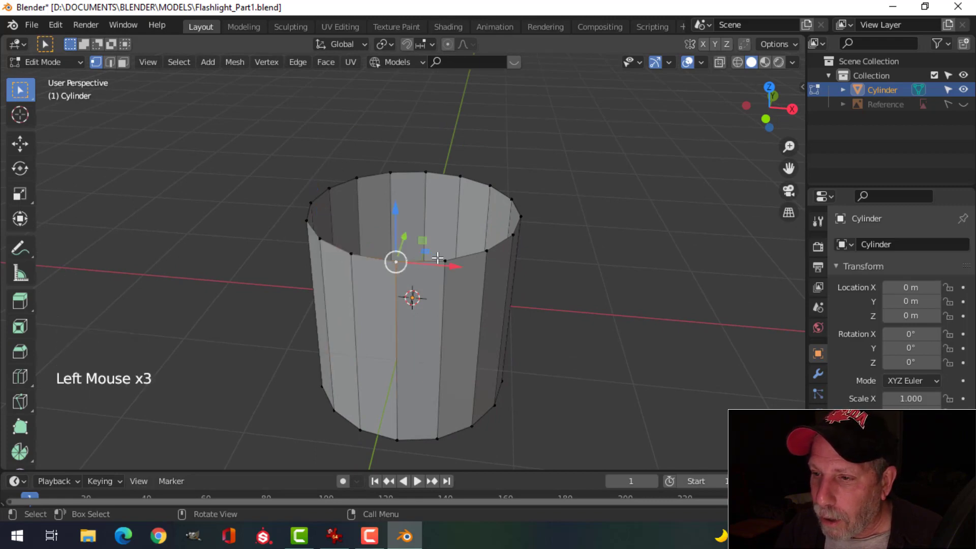
{"action": "left_click", "coordinate": [445, 261]}
{"action": "left_click", "coordinate": [486, 249]}
{"action": "left_click", "coordinate": [513, 234]}
{"action": "left_click", "coordinate": [521, 216]}
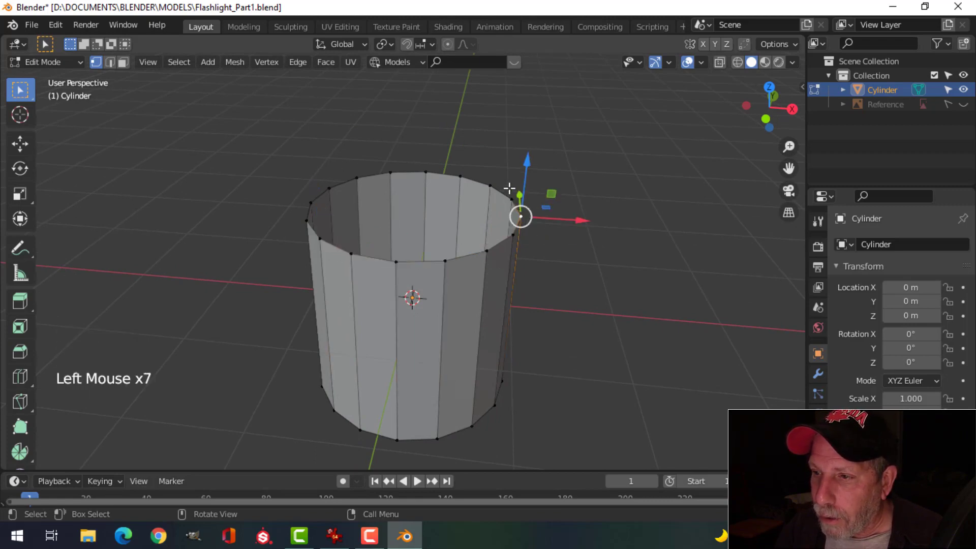
{"action": "left_click", "coordinate": [512, 199]}
{"action": "left_click", "coordinate": [490, 185]}
{"action": "key", "text": "alt+a"}
{"action": "middle_click_drag", "start_coordinate": [567, 283], "coordinate": [421, 270]}
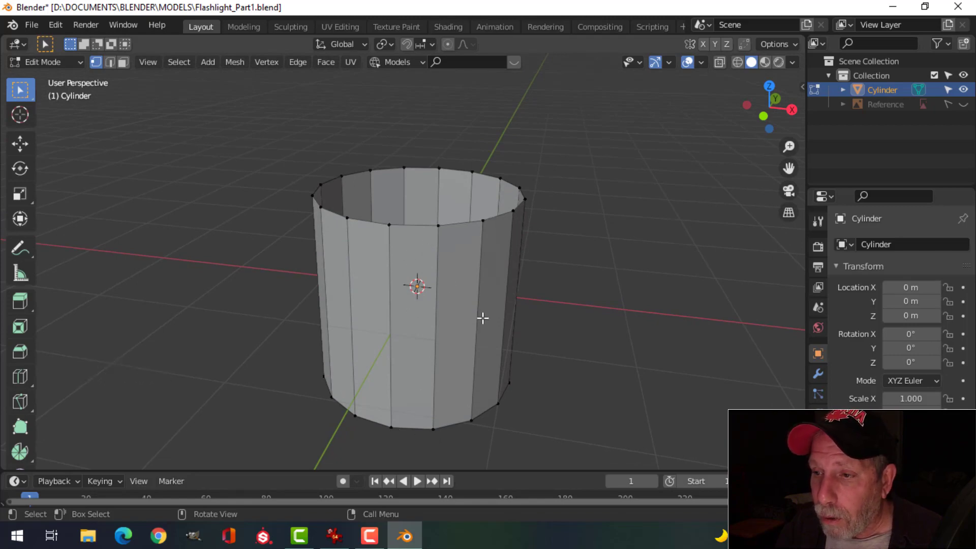
{"action": "middle_click_drag", "start_coordinate": [483, 318], "coordinate": [506, 346]}
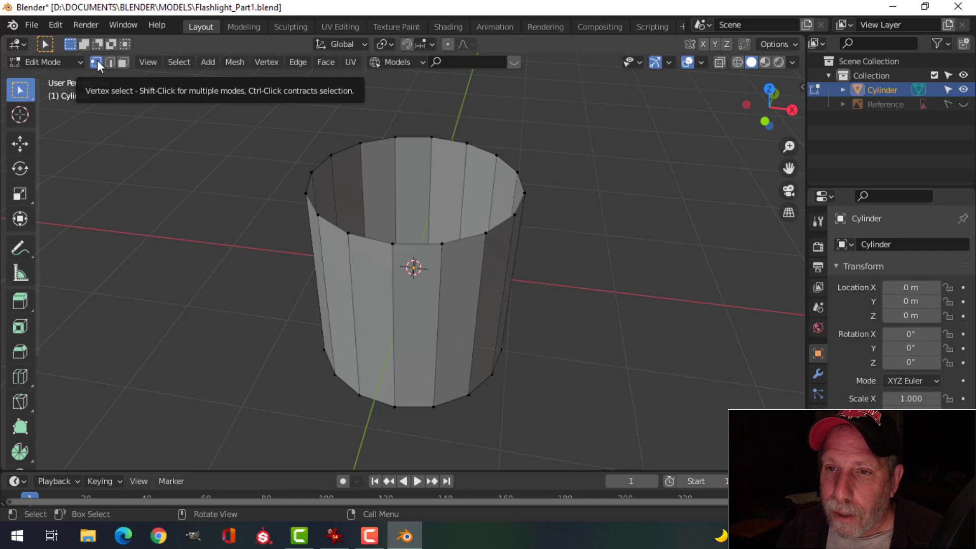
- Switch to edge selection and select several front edges of the cylinder's upper rim one at a time
{"action": "left_click", "coordinate": [110, 62]}
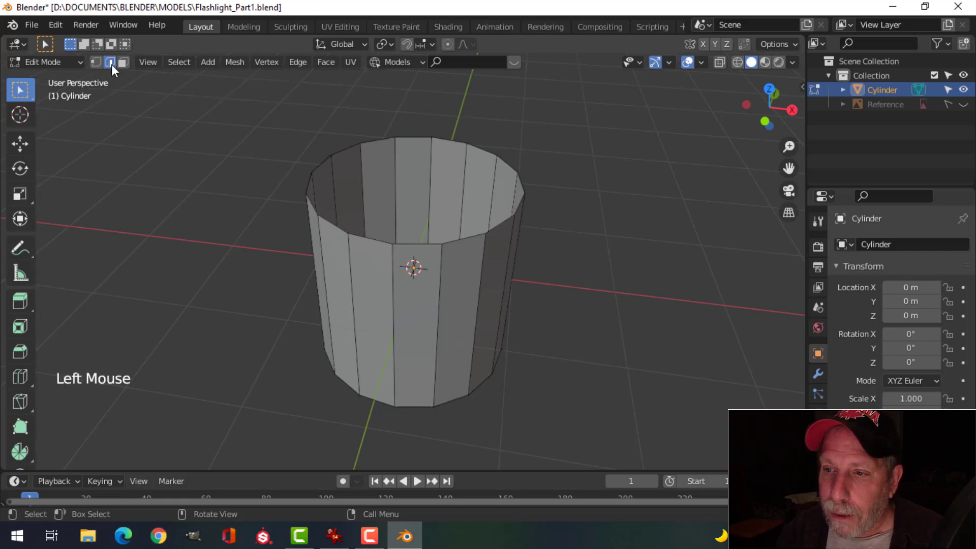
{"action": "left_click", "coordinate": [396, 246]}
{"action": "left_click", "coordinate": [368, 240]}
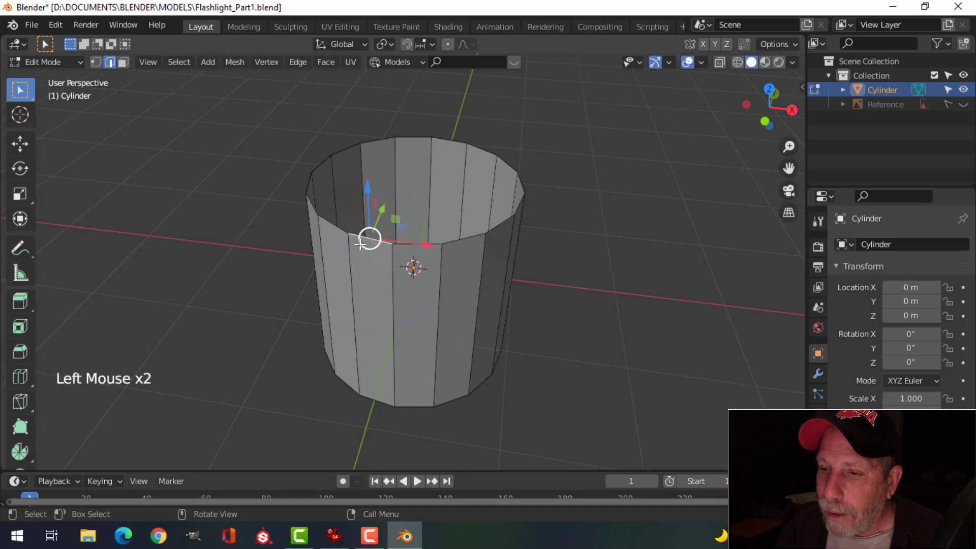
{"action": "left_click", "coordinate": [333, 231]}
{"action": "left_click", "coordinate": [407, 247]}
{"action": "left_click", "coordinate": [464, 239]}
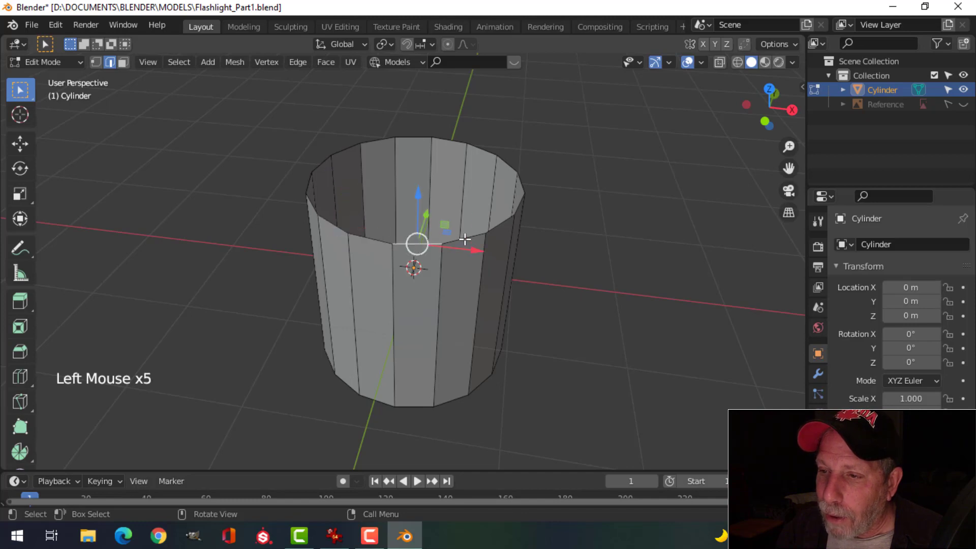
{"action": "left_click", "coordinate": [500, 220]}
{"action": "left_click", "coordinate": [383, 238]}
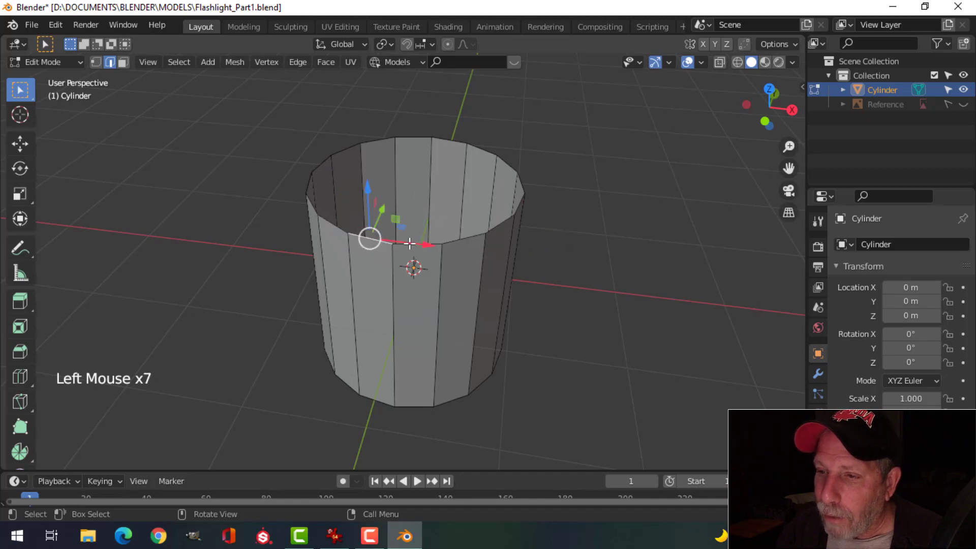
- Select the cylinder's entire upper rim as an edge loop, and clear the selection
{"action": "key", "text": "alt+a"}
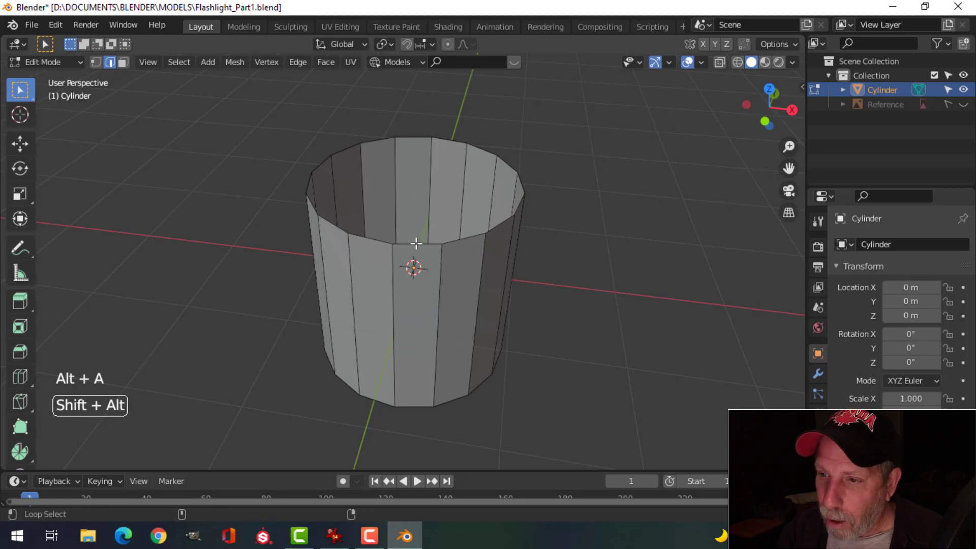
{"action": "left_click", "coordinate": [416, 244], "text": "alt+shift"}
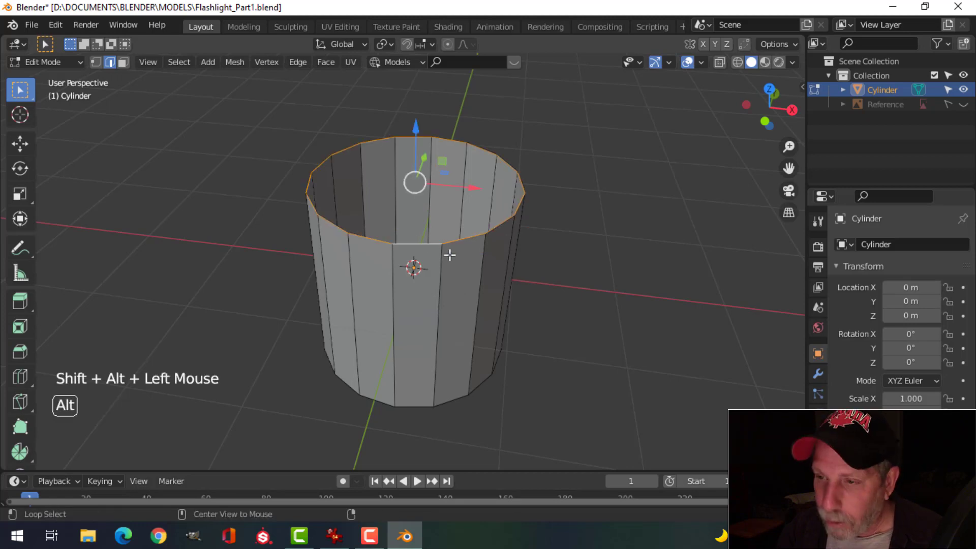
{"action": "key", "text": "alt+a"}
- Build up a selection of nine adjacent upper rim edges from the front around to the back, and clear it
{"action": "left_click", "coordinate": [399, 245]}
{"action": "left_click", "coordinate": [372, 237], "text": "shift"}
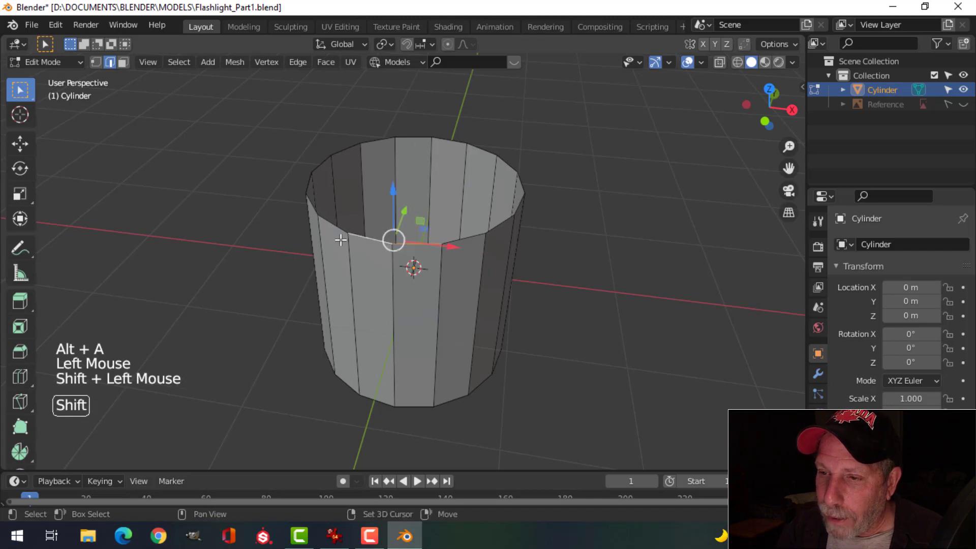
{"action": "left_click", "coordinate": [331, 223], "text": "shift"}
{"action": "left_click", "coordinate": [313, 206], "text": "shift"}
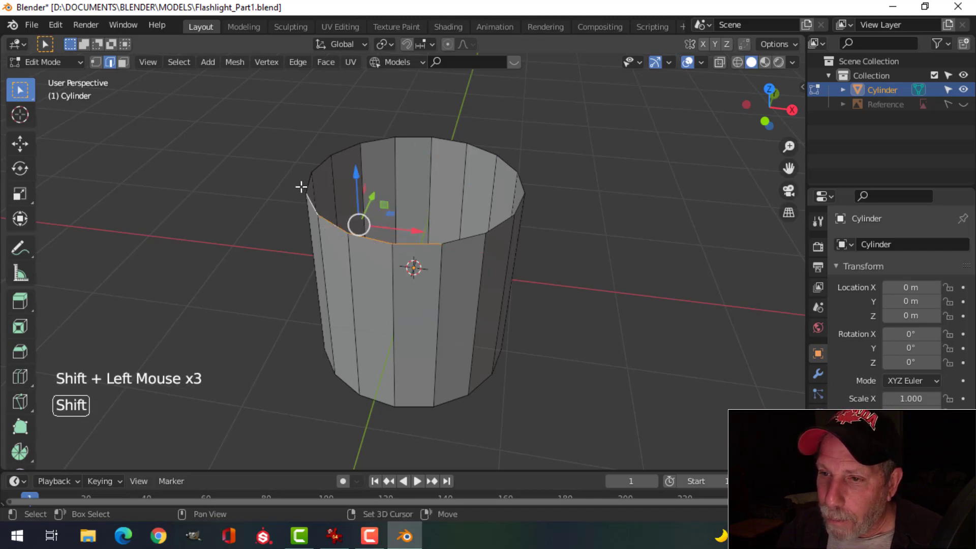
{"action": "left_click", "coordinate": [304, 187], "text": "shift"}
{"action": "left_click", "coordinate": [326, 154], "text": "shift"}
{"action": "left_click", "coordinate": [348, 147], "text": "shift"}
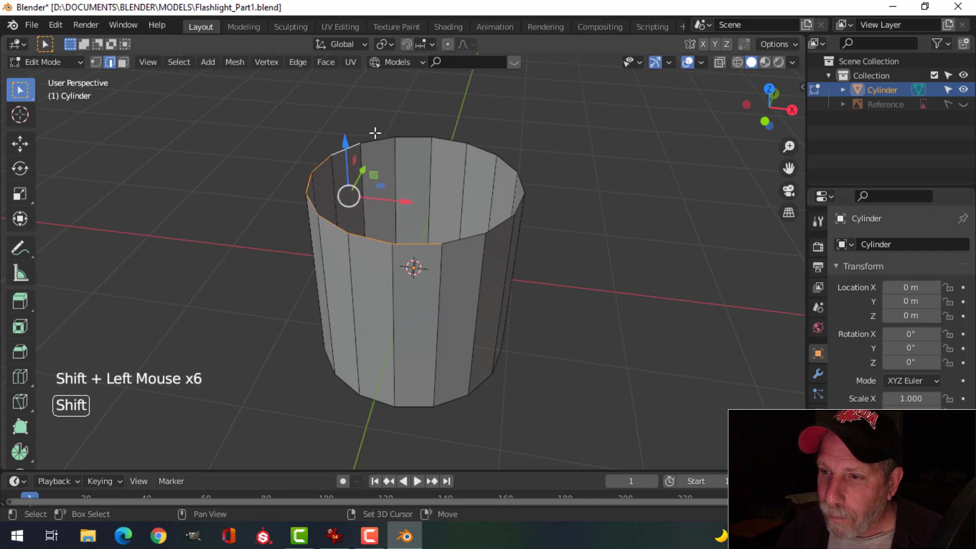
{"action": "left_click", "coordinate": [379, 139], "text": "shift"}
{"action": "left_click", "coordinate": [413, 137], "text": "shift"}
{"action": "key", "text": "alt+a"}
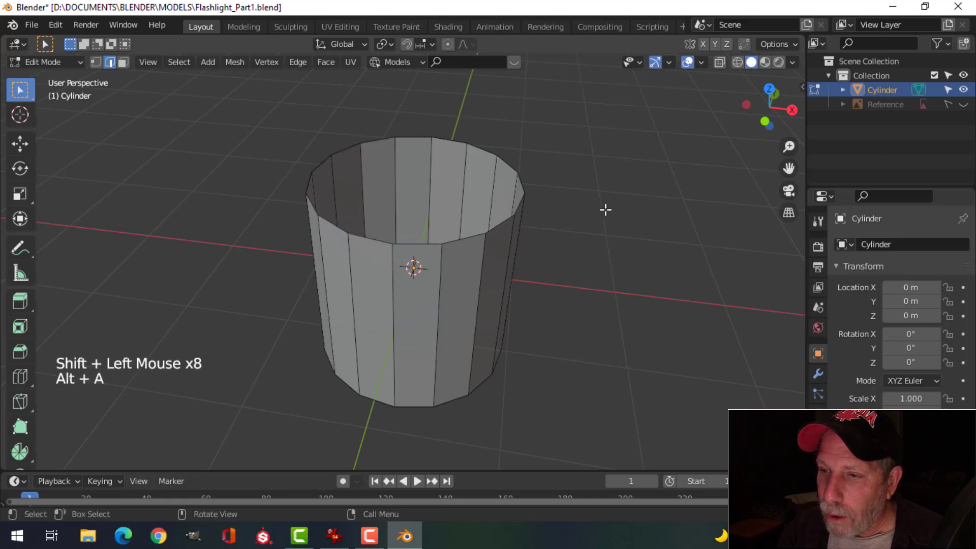
- Loop-select the cylinder's upper and lower rims together, and clear the selection
{"action": "left_click", "coordinate": [462, 232], "text": "alt+shift"}
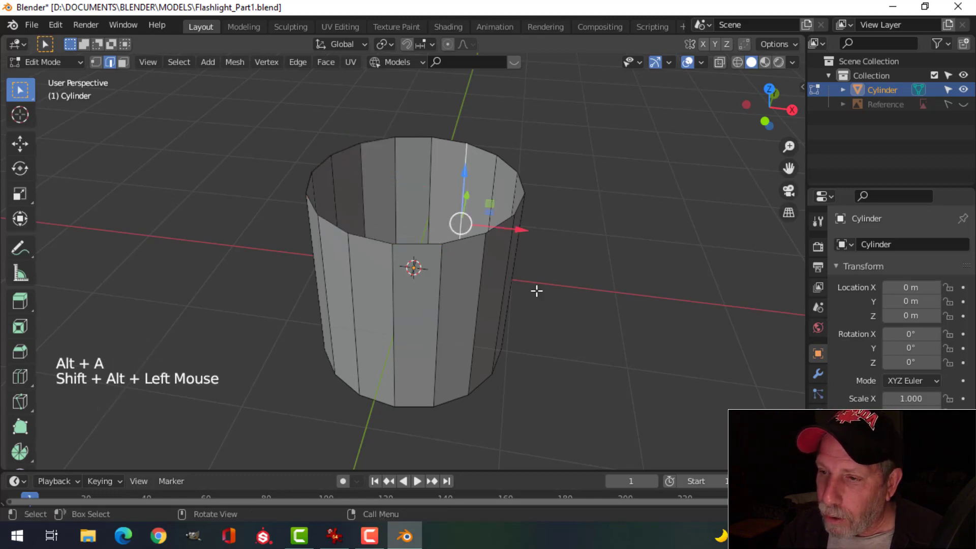
{"action": "left_click", "coordinate": [461, 236], "text": "alt+shift"}
{"action": "middle_click_drag", "start_coordinate": [563, 366], "coordinate": [419, 374]}
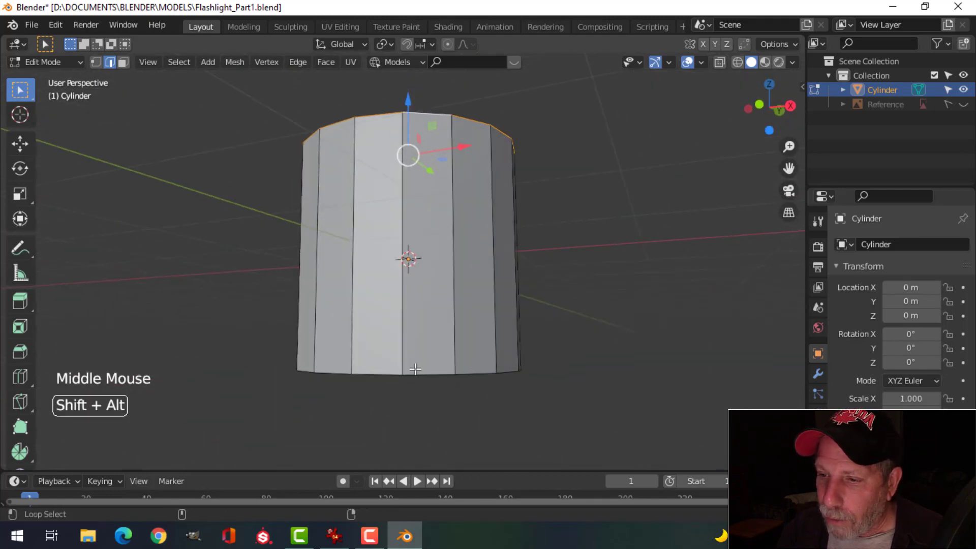
{"action": "left_click", "coordinate": [414, 373], "text": "alt+shift"}
{"action": "middle_click_drag", "start_coordinate": [588, 285], "coordinate": [541, 389]}
{"action": "mouse_move", "coordinate": [517, 327]}
{"action": "middle_mouse_down", "text": "shift"}
{"action": "mouse_move", "coordinate": [534, 357]}
{"action": "mouse_move", "coordinate": [534, 327]}
{"action": "mouse_move", "coordinate": [499, 322]}
{"action": "middle_mouse_up", "text": "shift"}
{"action": "key", "text": "alt+a"}
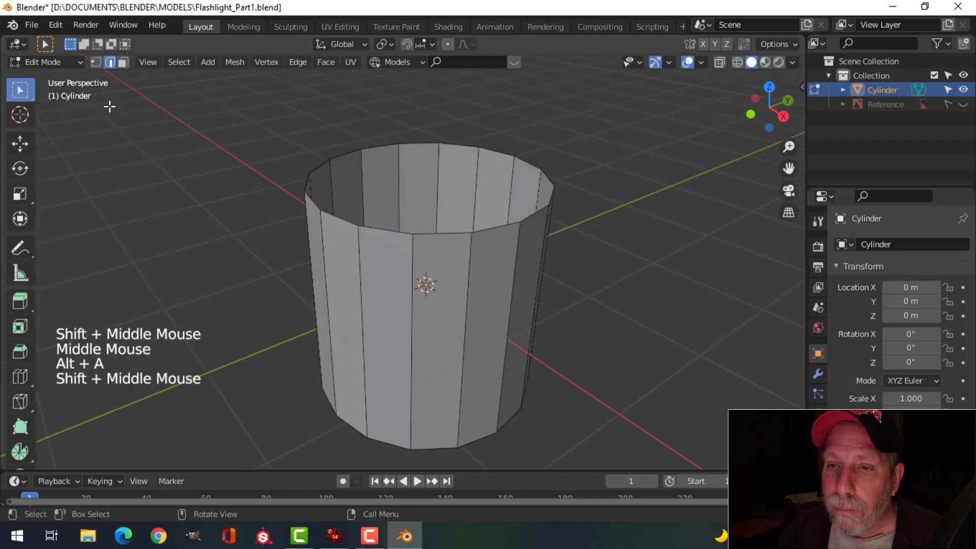
- Switch to face selection and select individual side faces around the front of the cylinder one at a time
{"action": "left_click", "coordinate": [122, 62]}
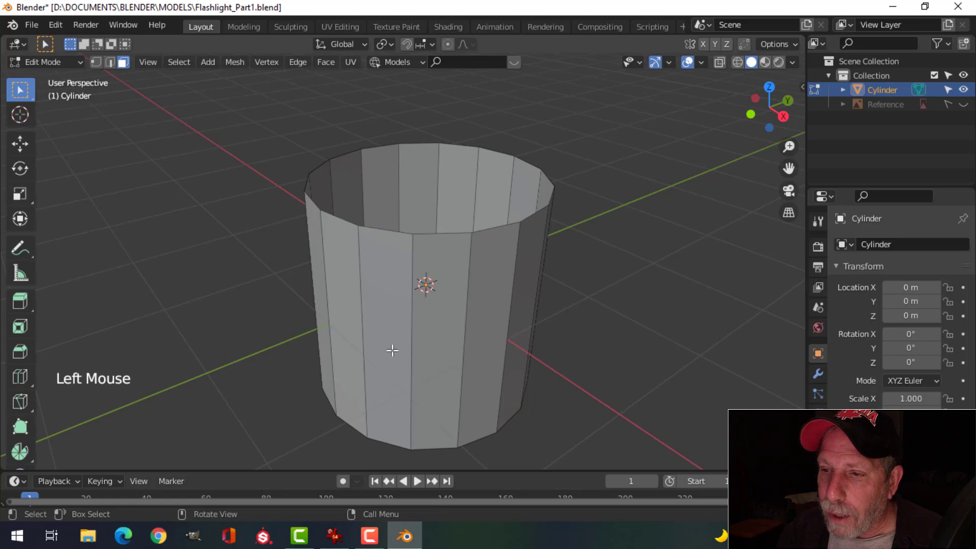
{"action": "left_click", "coordinate": [111, 64]}
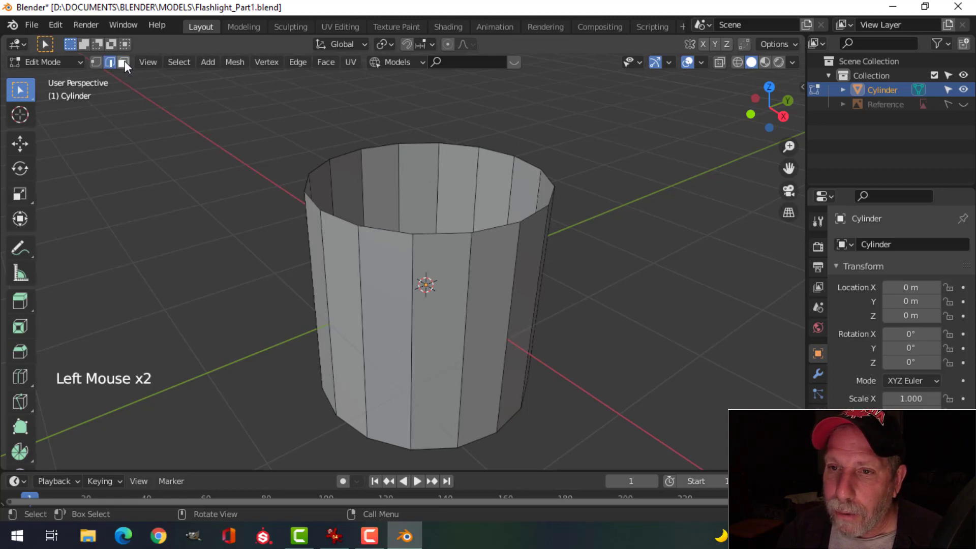
{"action": "left_click", "coordinate": [123, 62]}
{"action": "left_click", "coordinate": [382, 293]}
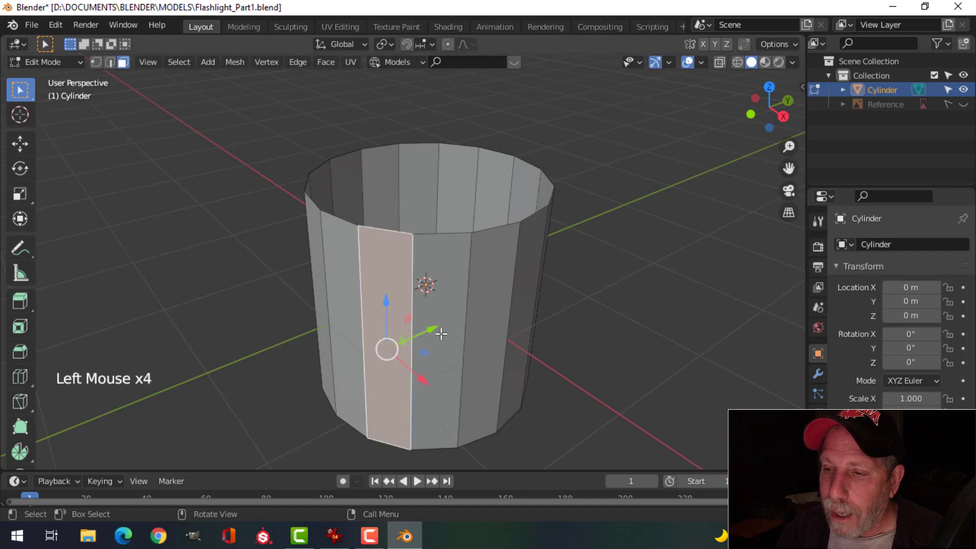
{"action": "left_click", "coordinate": [446, 277]}
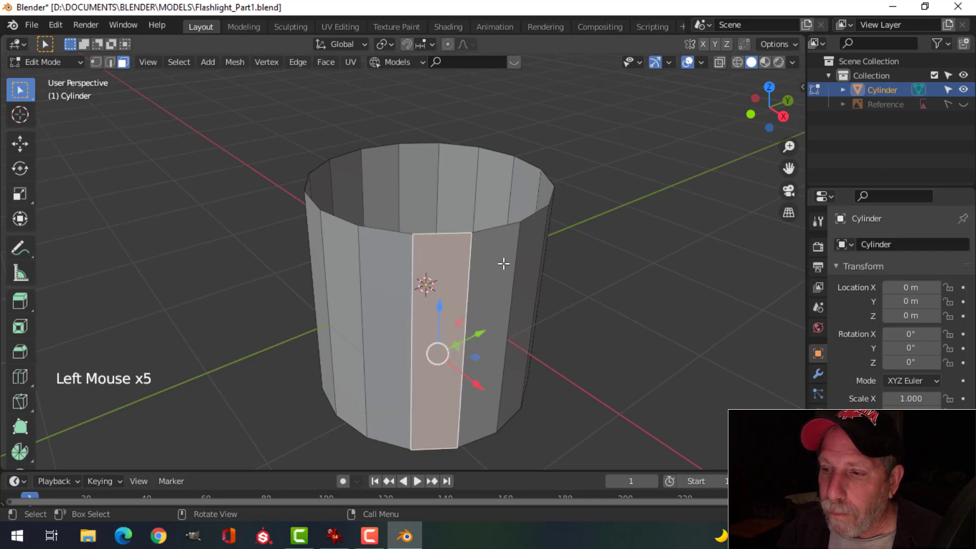
{"action": "left_click", "coordinate": [506, 262]}
{"action": "left_click", "coordinate": [526, 242]}
{"action": "left_click", "coordinate": [440, 264]}
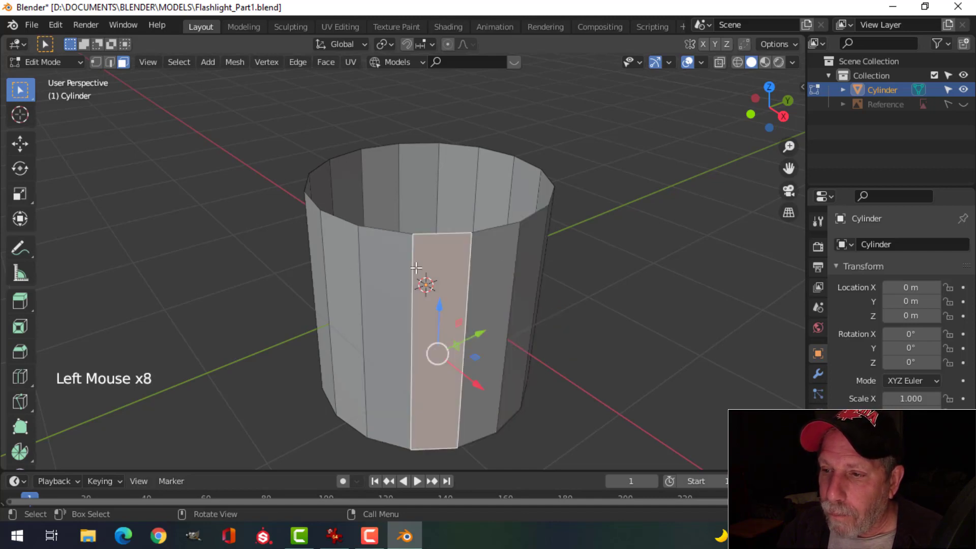
{"action": "left_click", "coordinate": [376, 266]}
{"action": "left_click", "coordinate": [344, 254]}
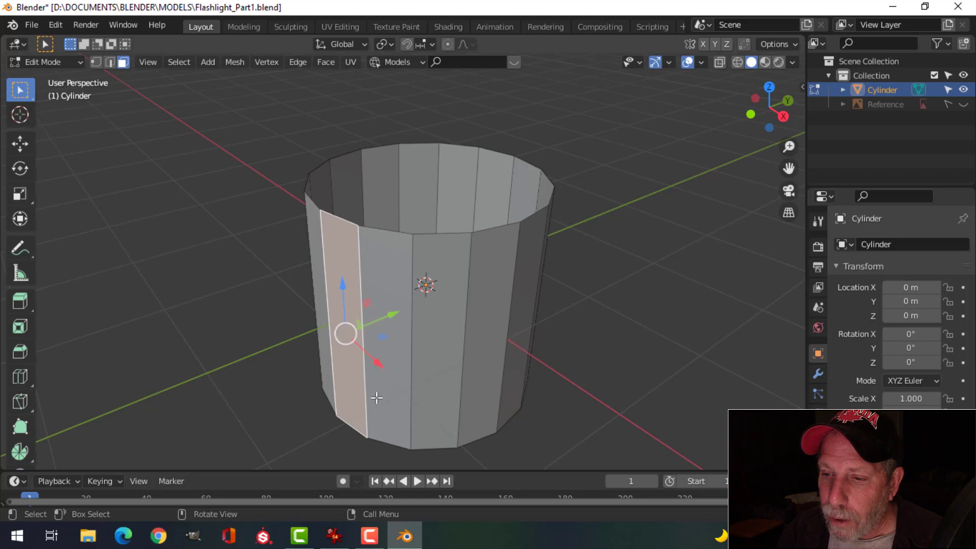
- Select a few more single front faces of the cylinder in turn, and clear the selection
{"action": "left_click", "coordinate": [392, 291]}
{"action": "left_click", "coordinate": [436, 273]}
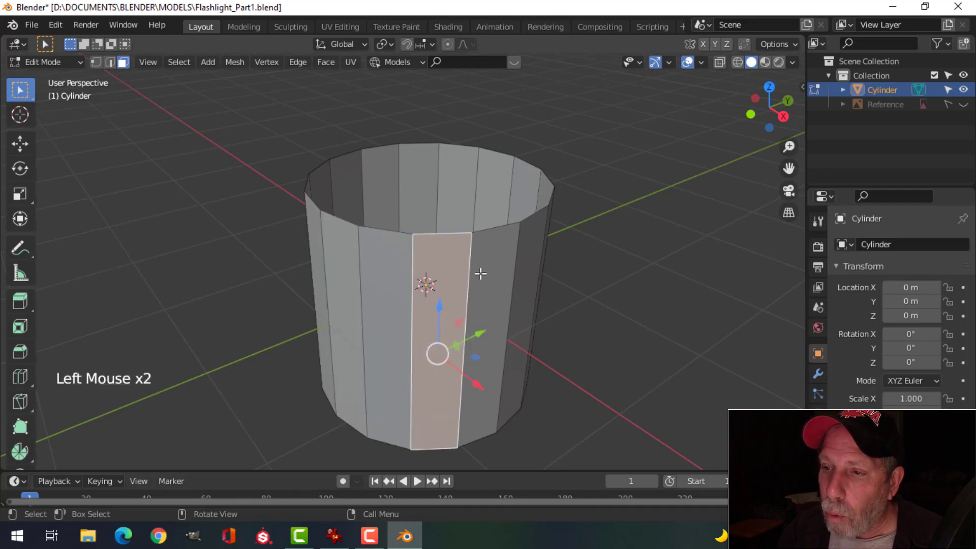
{"action": "left_click", "coordinate": [481, 273]}
{"action": "left_click", "coordinate": [392, 271]}
{"action": "left_click", "coordinate": [357, 257]}
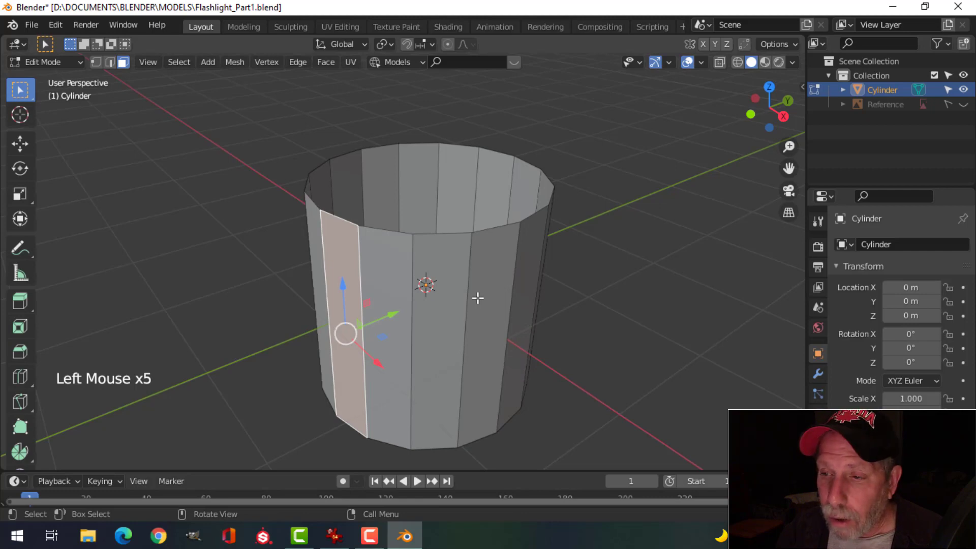
{"action": "key", "text": "alt+a"}
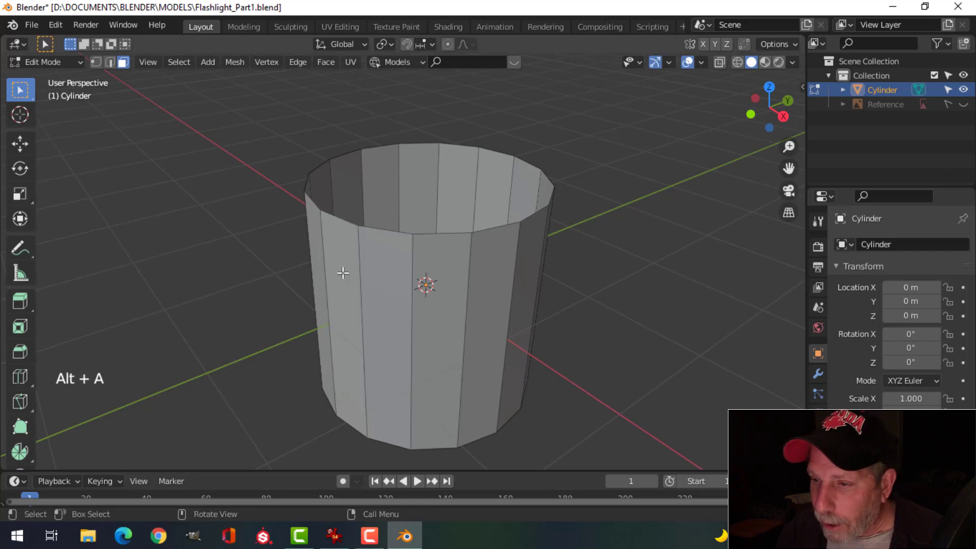
- Try loop-selecting the cylinder's side faces at two front vertical edges, clearing the selection each time
{"action": "left_click", "coordinate": [466, 315], "text": "alt+shift"}
{"action": "key", "text": "alt+a"}
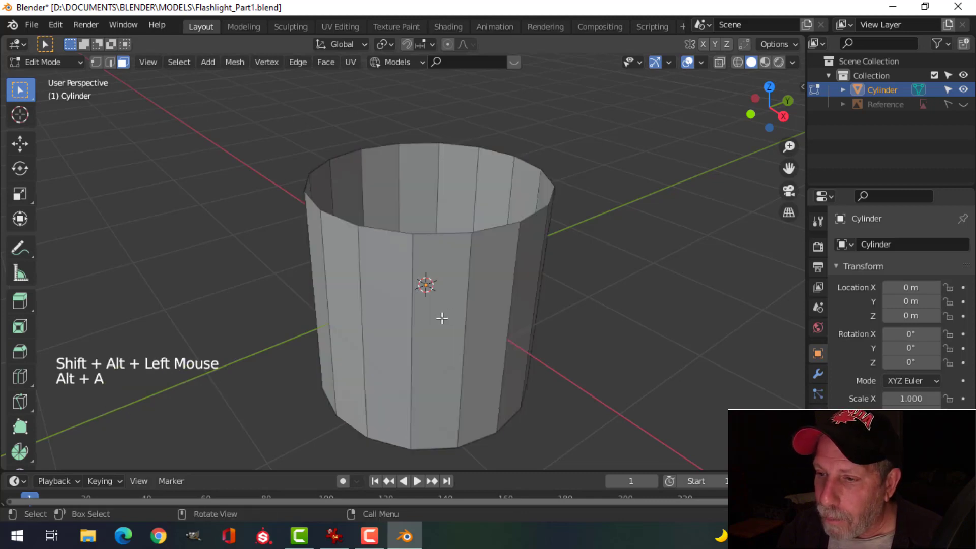
{"action": "left_click", "coordinate": [441, 318], "text": "alt+shift"}
{"action": "key", "text": "alt+a"}
- Cycle through the vertex, edge and face selection modes
{"action": "middle_click_drag", "start_coordinate": [540, 352], "coordinate": [560, 329]}
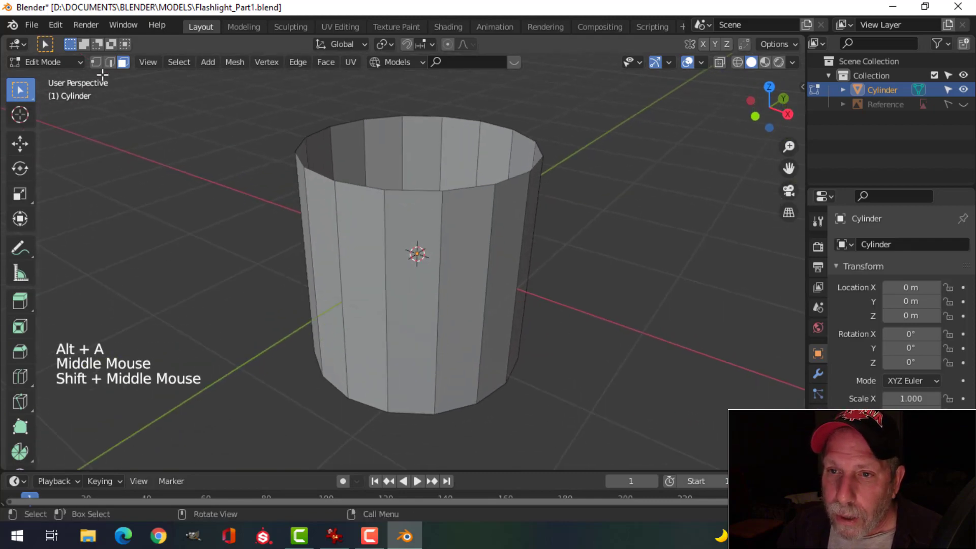
{"action": "left_click", "coordinate": [98, 63]}
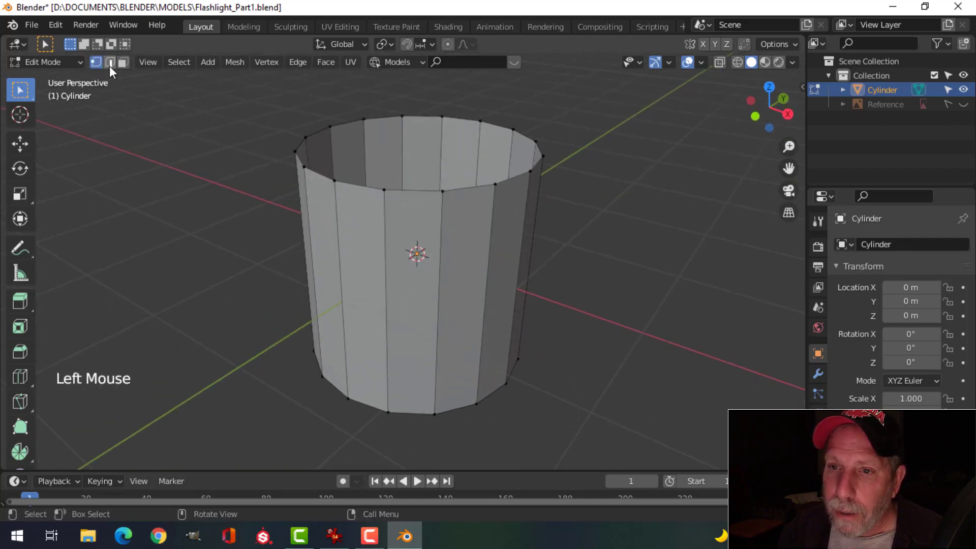
{"action": "left_click", "coordinate": [110, 63]}
{"action": "left_click", "coordinate": [123, 63]}
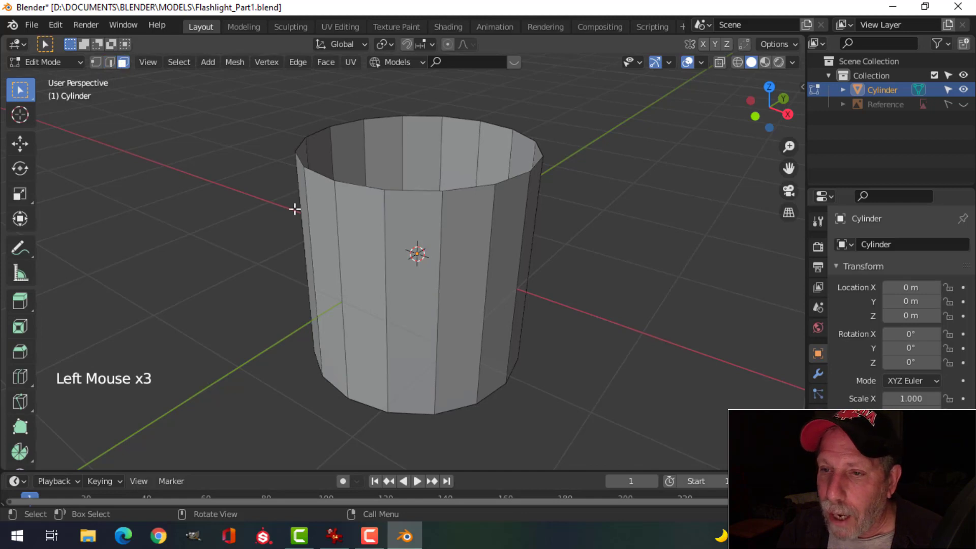
- In vertex selection, try moving a front vertex of the upper rim, cancel the move, and clear the selection
{"action": "left_click", "coordinate": [96, 63]}
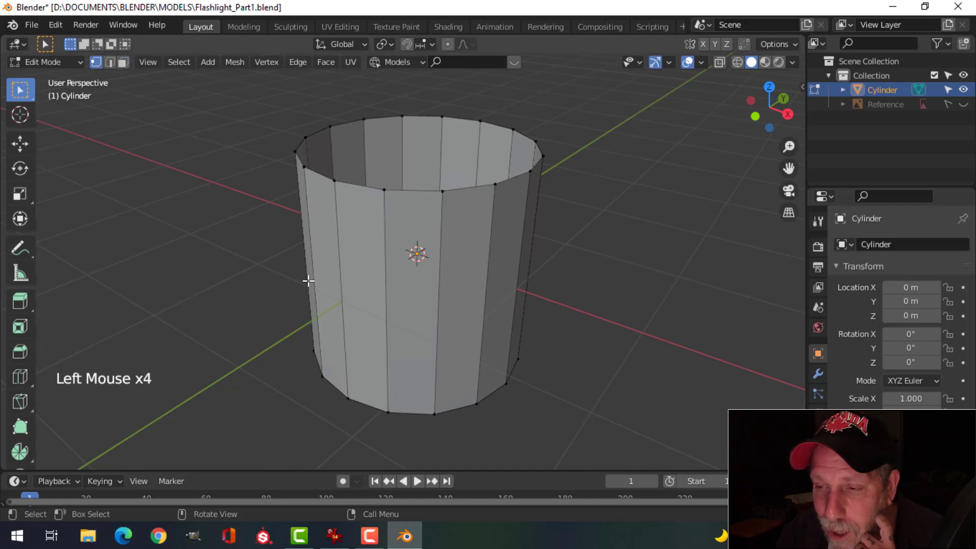
{"action": "left_click", "coordinate": [385, 189]}
{"action": "key", "text": "g"}
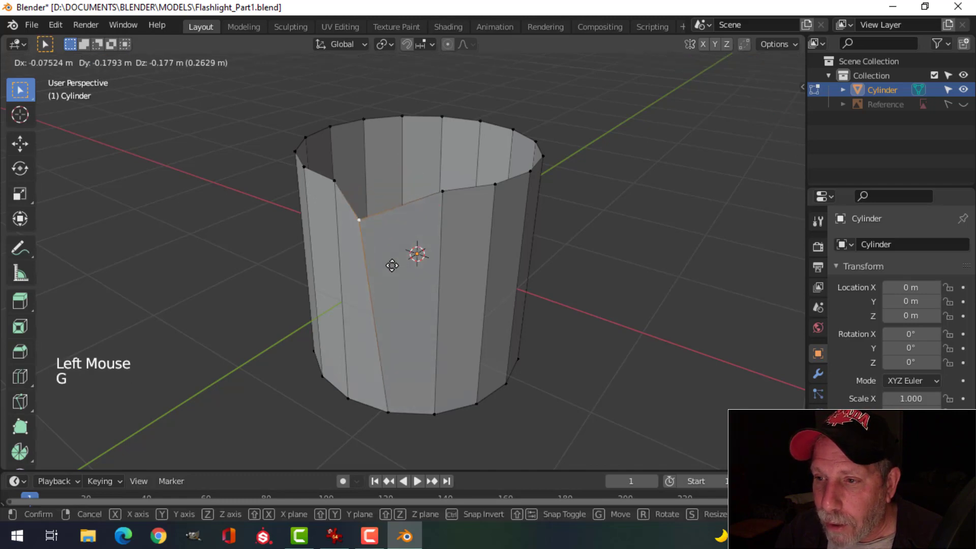
{"action": "right_click", "coordinate": [390, 269]}
{"action": "key", "text": "alt+a"}
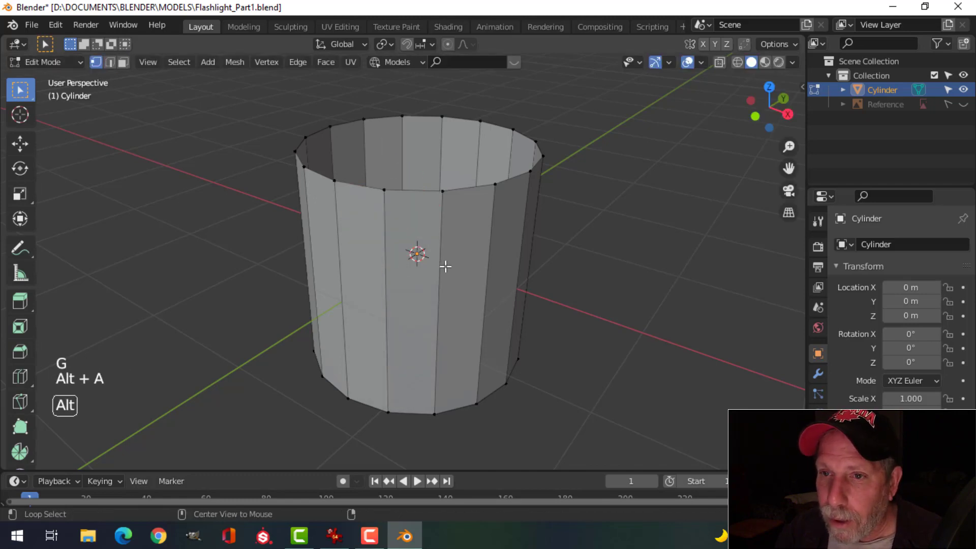
{"action": "mouse_move", "coordinate": [410, 251]}
{"action": "middle_mouse_down"}
{"action": "mouse_move", "coordinate": [395, 234]}
{"action": "mouse_move", "coordinate": [410, 251]}
{"action": "mouse_move", "coordinate": [388, 251]}
{"action": "mouse_move", "coordinate": [424, 254]}
{"action": "middle_mouse_up"}
{"action": "scroll", "coordinate": [415, 249], "scroll_direction": "up", "scroll_amount": 2}
{"action": "scroll", "coordinate": [416, 245], "scroll_direction": "down", "scroll_amount": 1}
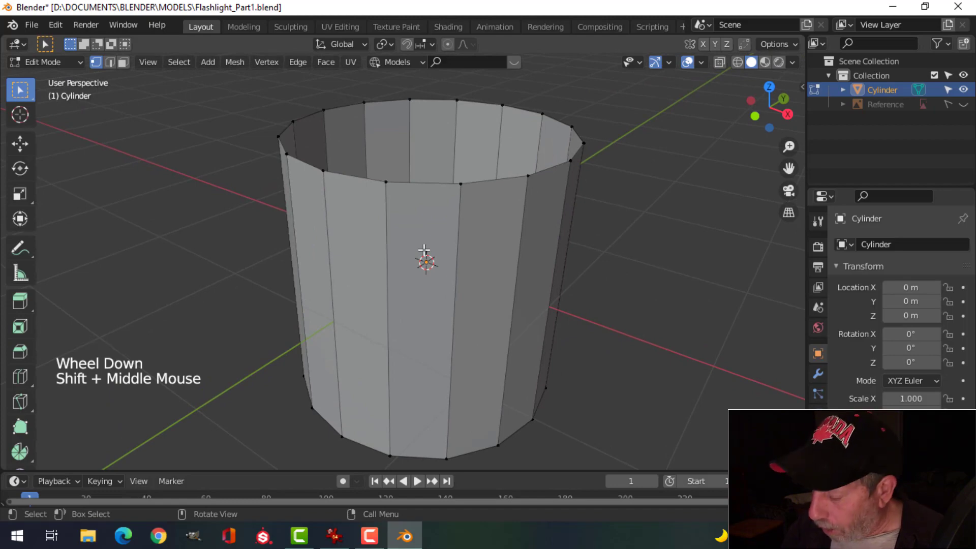
{"action": "key", "text": "KP_1"}
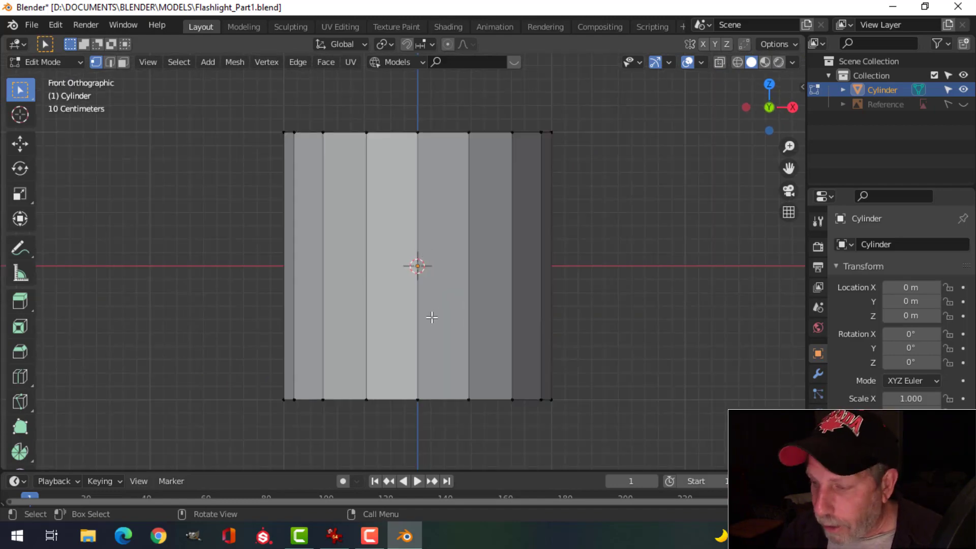
{"action": "middle_click_drag", "start_coordinate": [430, 318], "coordinate": [351, 362]}
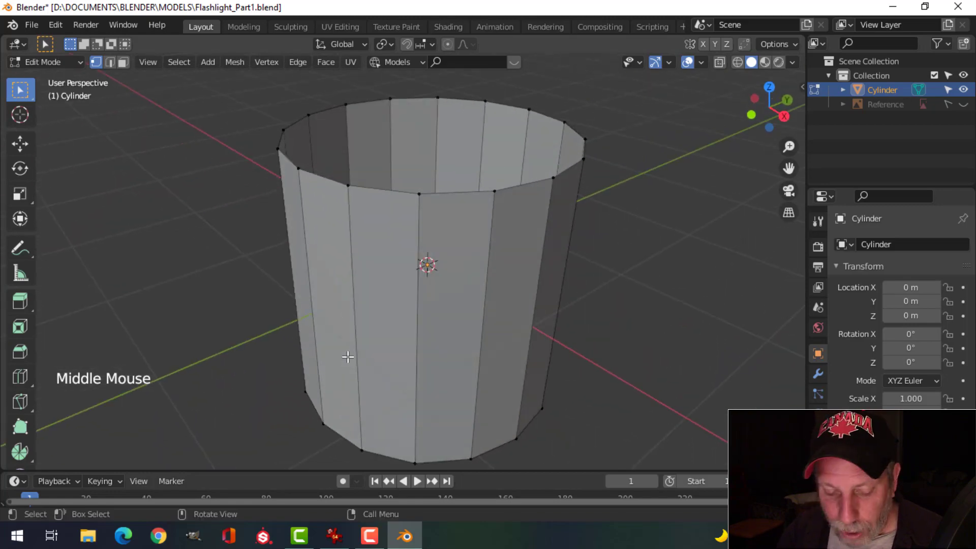
- Select a front side face in face selection, convert the selection to its edges and vertices, and clear it
{"action": "key", "text": "1"}
{"action": "key", "text": "2"}
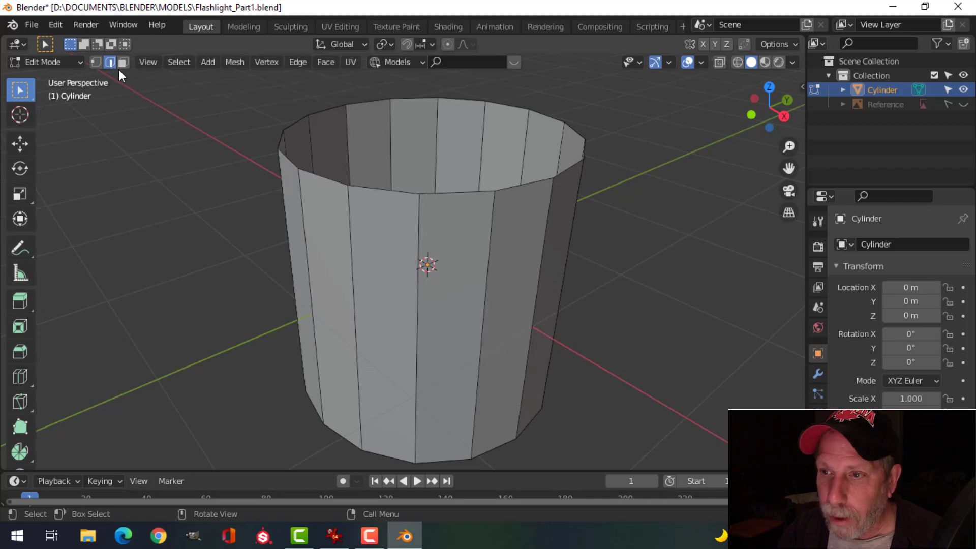
{"action": "key", "text": "3"}
{"action": "left_click", "coordinate": [400, 237]}
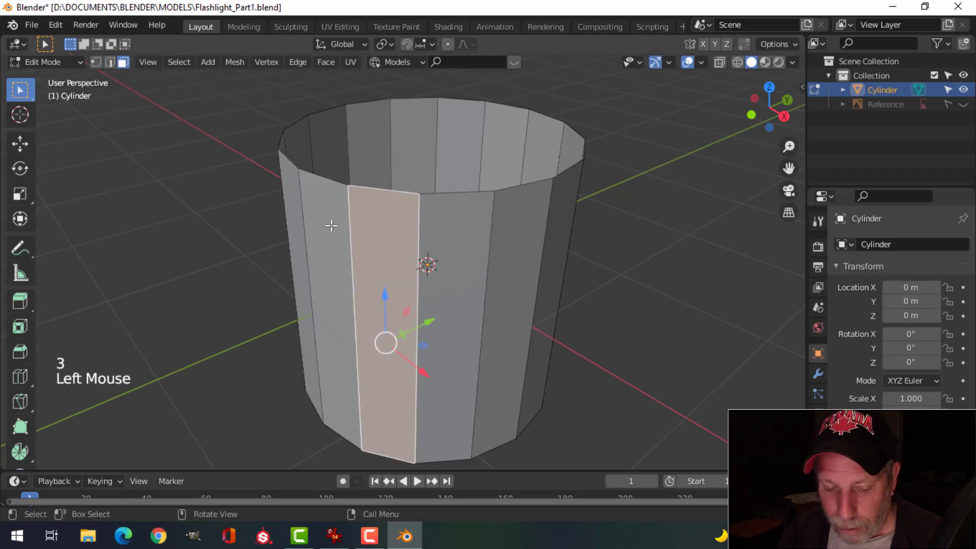
{"action": "key", "text": "2"}
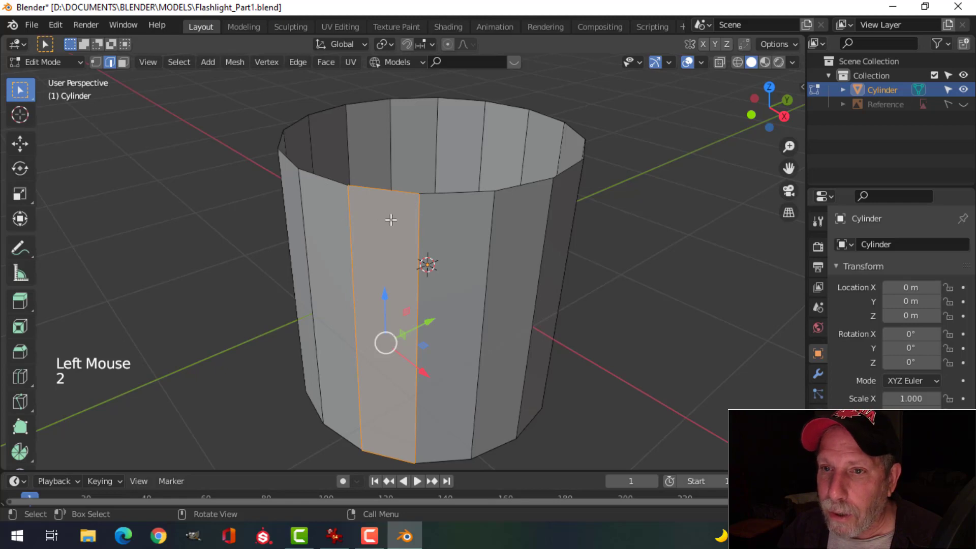
{"action": "key", "text": "1"}
{"action": "key", "text": "alt+a"}
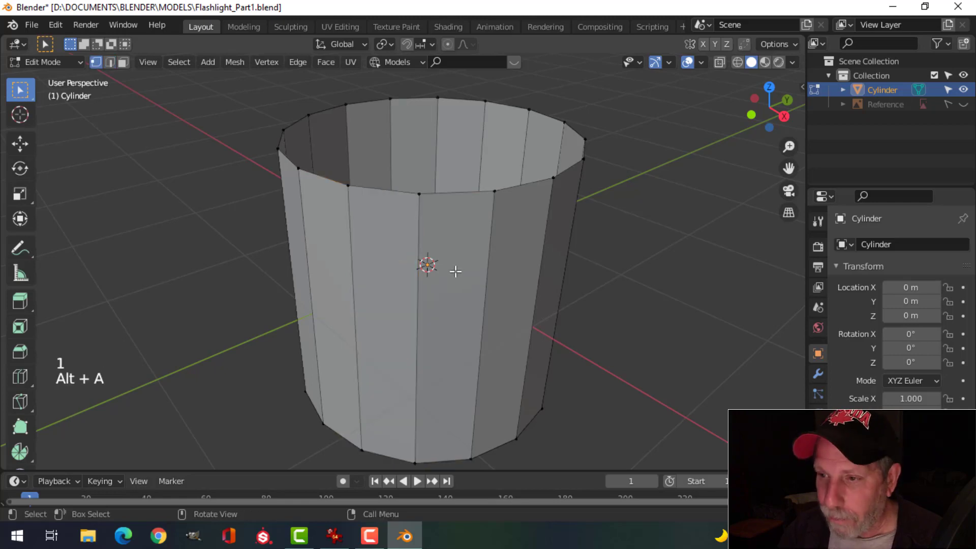
- Switch to the front orthographic view and unhide the Reference image, framing it together with the cylinder
{"action": "key", "text": "KP_1"}
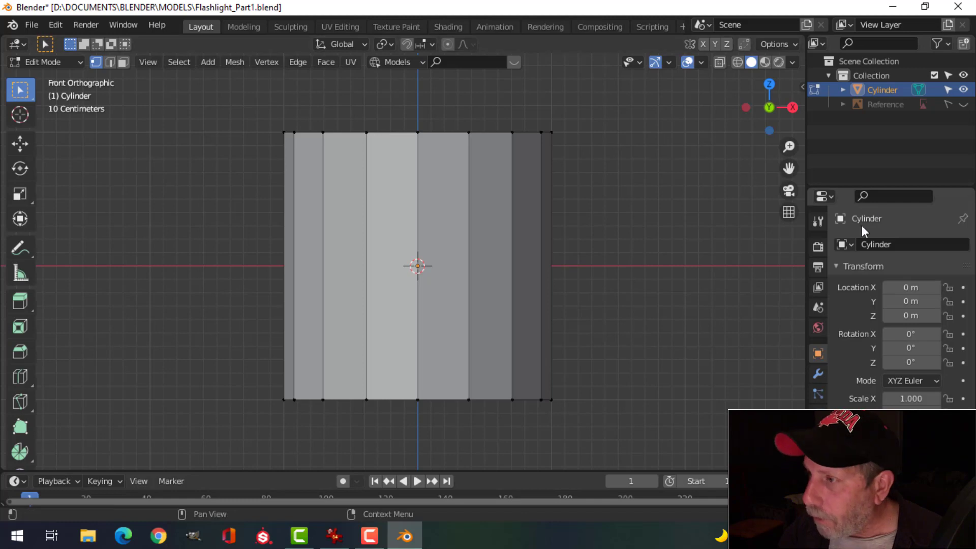
{"action": "left_click", "coordinate": [963, 105]}
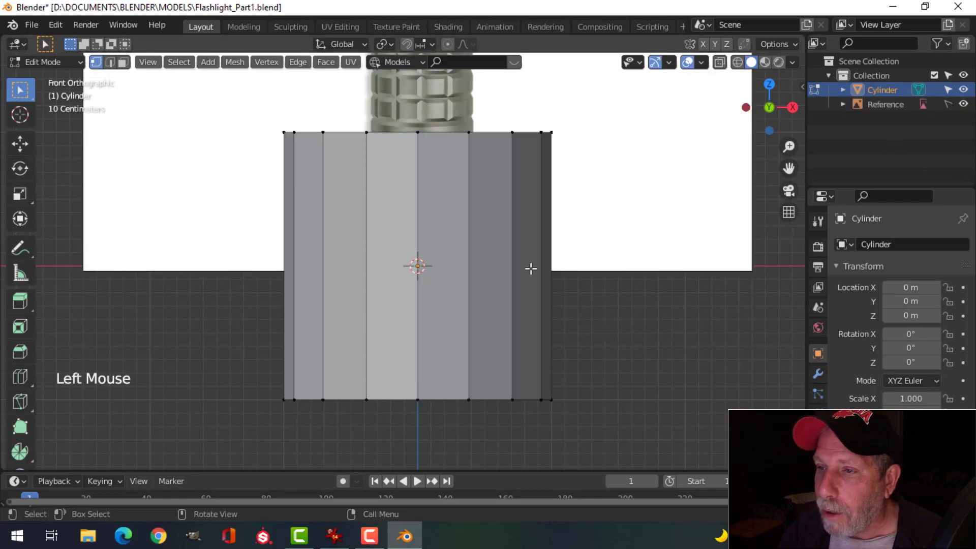
{"action": "scroll", "coordinate": [554, 236], "scroll_direction": "down", "scroll_amount": 2}
{"action": "middle_click_drag", "start_coordinate": [554, 235], "coordinate": [536, 300], "text": "shift"}
{"action": "scroll", "coordinate": [537, 298], "scroll_direction": "down", "scroll_amount": 1}
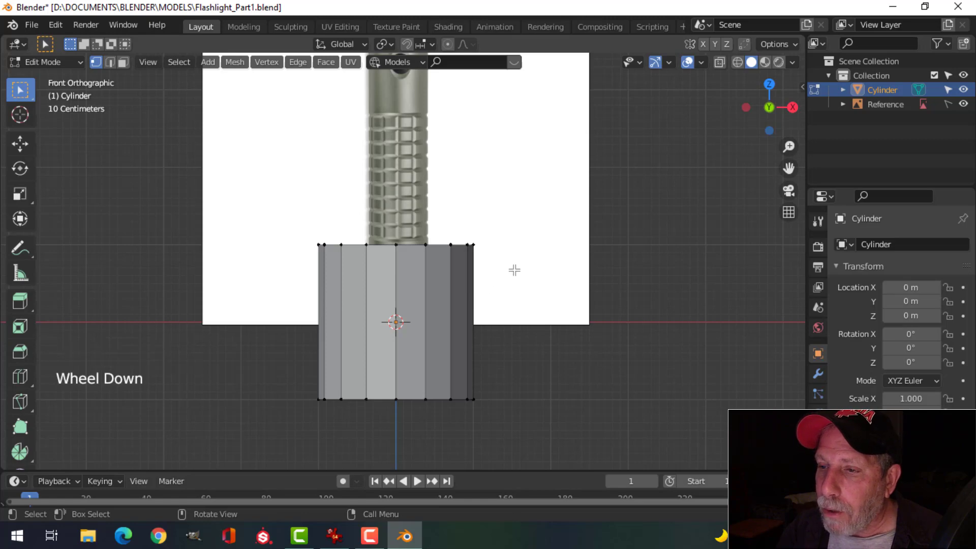
{"action": "middle_click_drag", "start_coordinate": [514, 268], "coordinate": [483, 264], "text": "shift"}
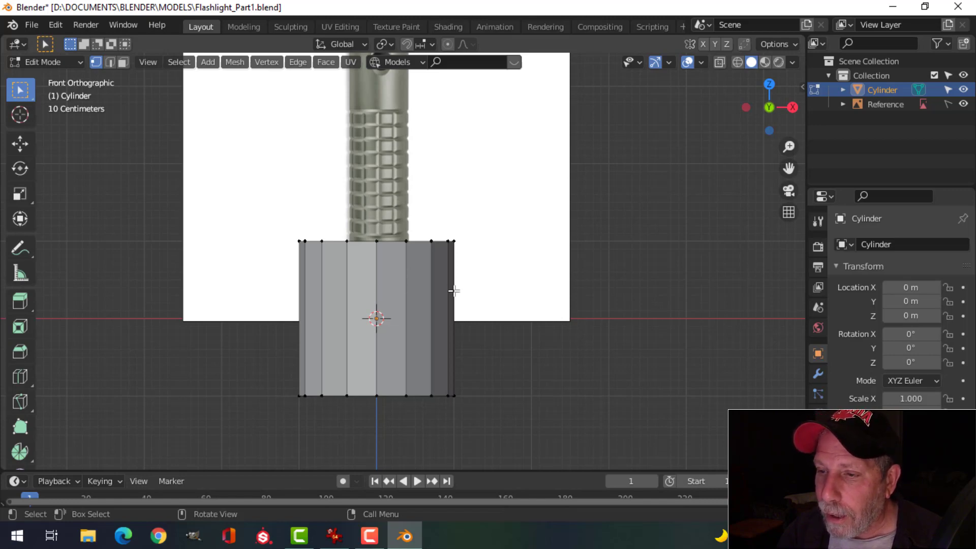
- Return to Object Mode and raise the cylinder about 1.38 m along Z over the flashlight's lower body
{"action": "key", "text": "Tab"}
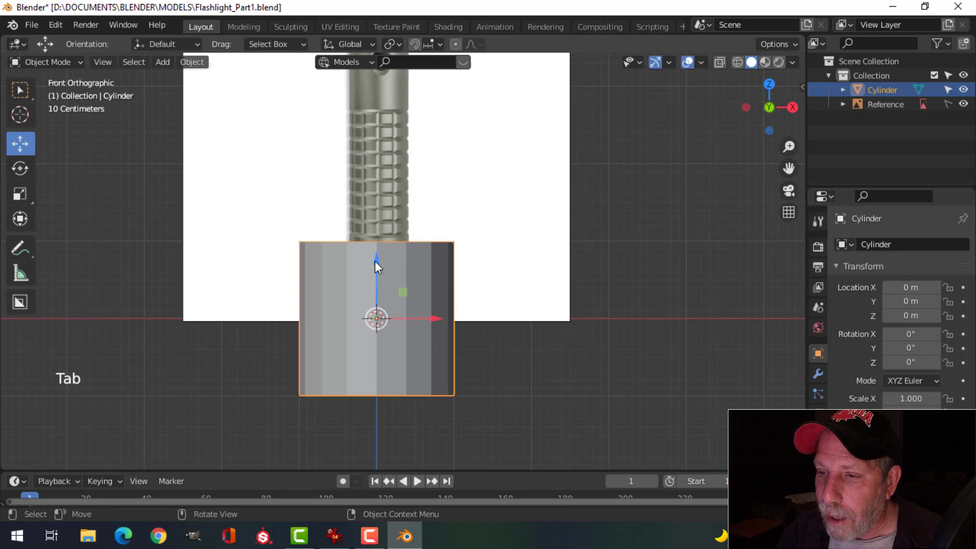
{"action": "left_click_drag", "start_coordinate": [375, 261], "coordinate": [385, 152]}
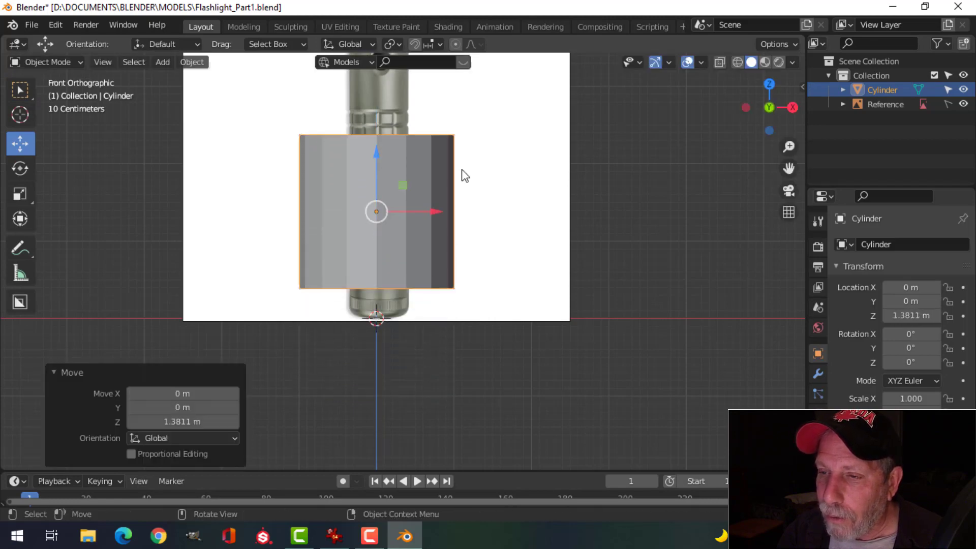
{"action": "middle_click_drag", "start_coordinate": [460, 172], "coordinate": [507, 233], "text": "shift"}
{"action": "scroll", "coordinate": [465, 232], "scroll_direction": "up", "scroll_amount": 3}
{"action": "scroll", "coordinate": [465, 232], "scroll_direction": "down", "scroll_amount": 1}
{"action": "scroll", "coordinate": [474, 236], "scroll_direction": "down", "scroll_amount": 1}
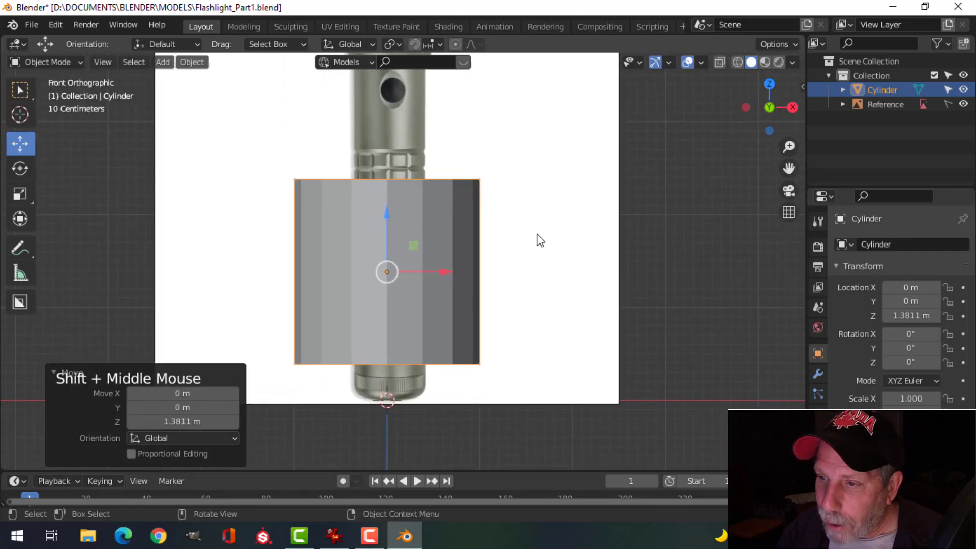
- Change the viewport shading to Wireframe so the reference photo shows through the cylinder
{"action": "key", "text": "z"}
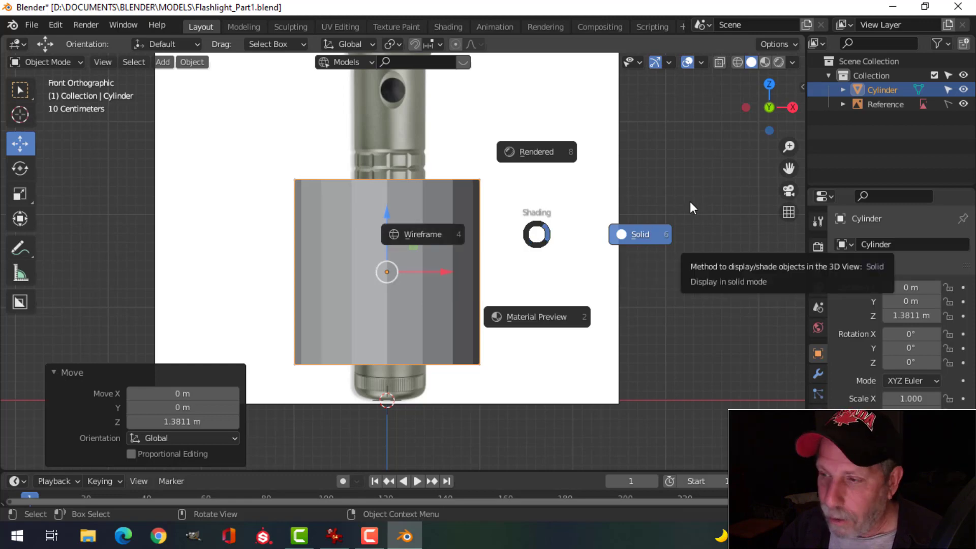
{"action": "left_click", "coordinate": [662, 192]}
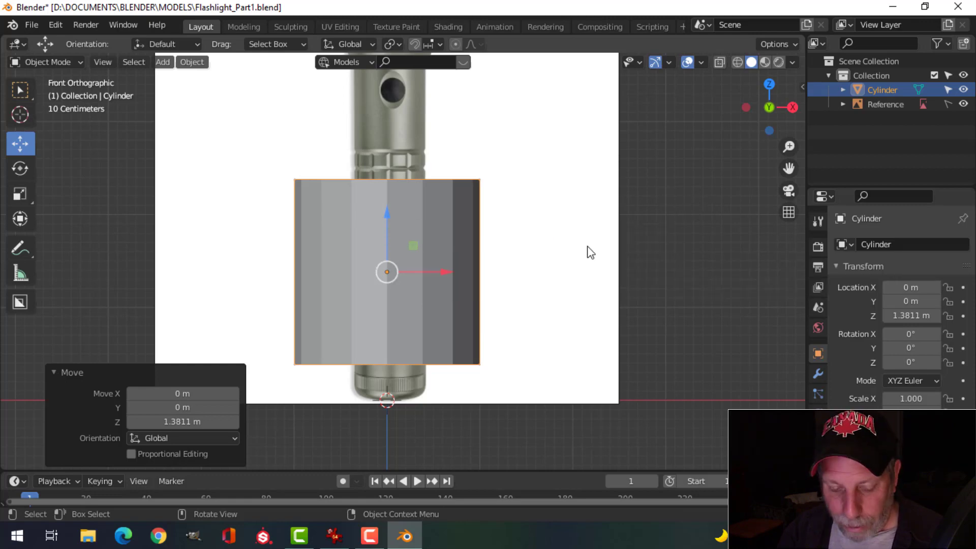
{"action": "key", "text": "z"}
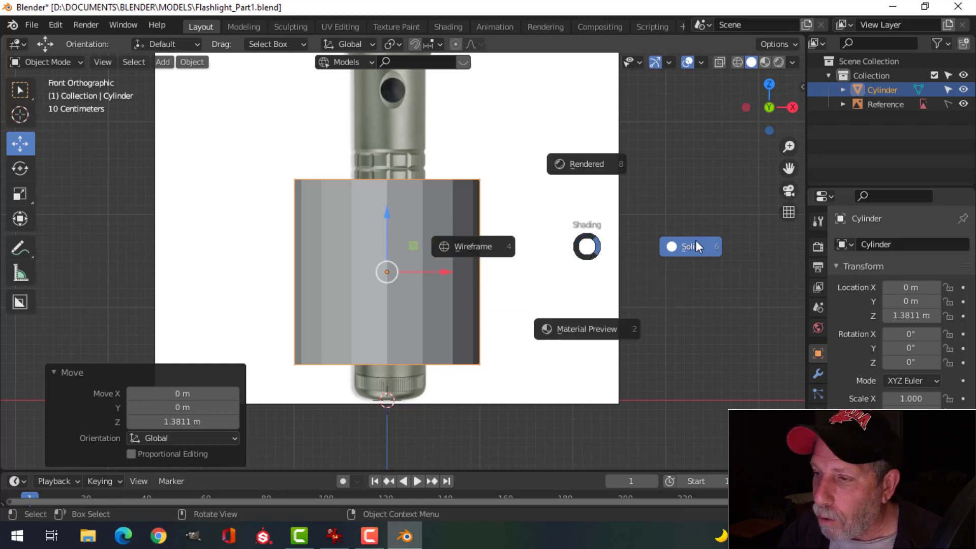
{"action": "left_click", "coordinate": [478, 246]}
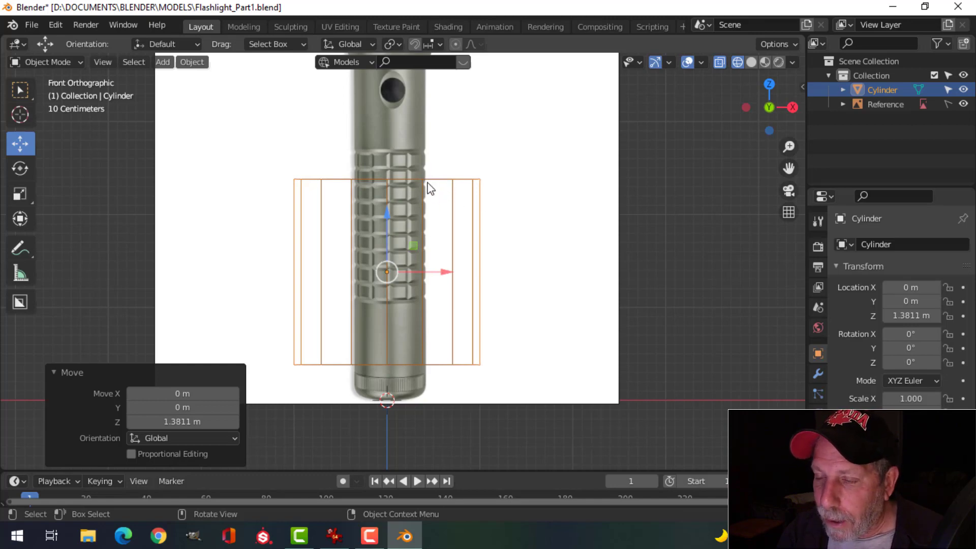
- Change the viewport shading to Solid and view the cylinder in perspective from slightly above
{"action": "key", "text": "z"}
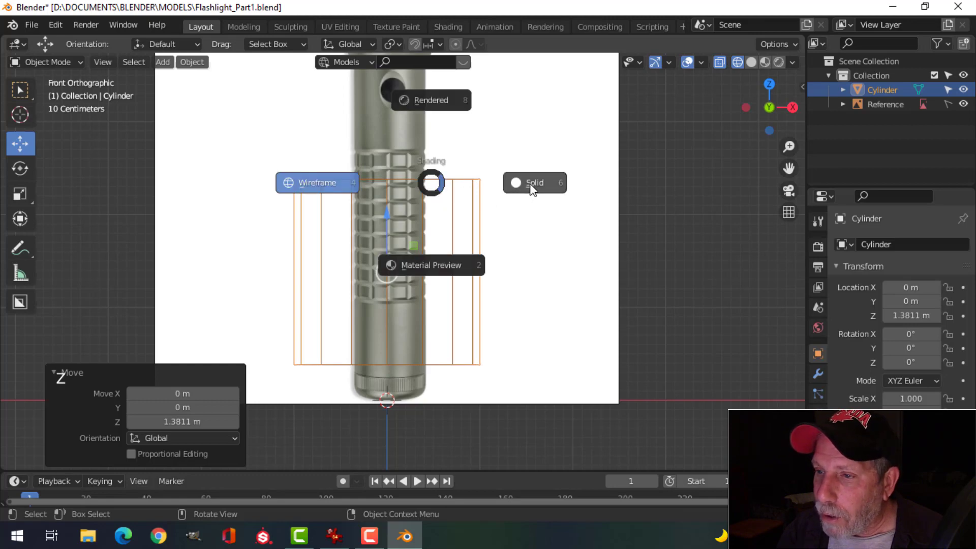
{"action": "left_click", "coordinate": [519, 184]}
{"action": "middle_click_drag", "start_coordinate": [514, 193], "coordinate": [531, 317]}
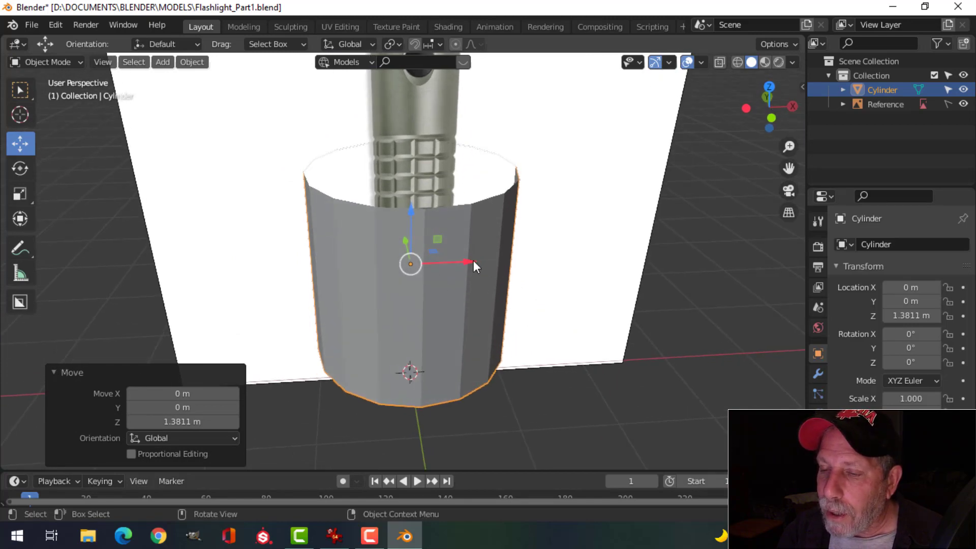
{"action": "mouse_move", "coordinate": [517, 287]}
{"action": "middle_mouse_down"}
{"action": "mouse_move", "coordinate": [497, 262]}
{"action": "mouse_move", "coordinate": [528, 222]}
{"action": "mouse_move", "coordinate": [523, 288]}
{"action": "mouse_move", "coordinate": [518, 235]}
{"action": "mouse_move", "coordinate": [511, 276]}
{"action": "middle_mouse_up"}
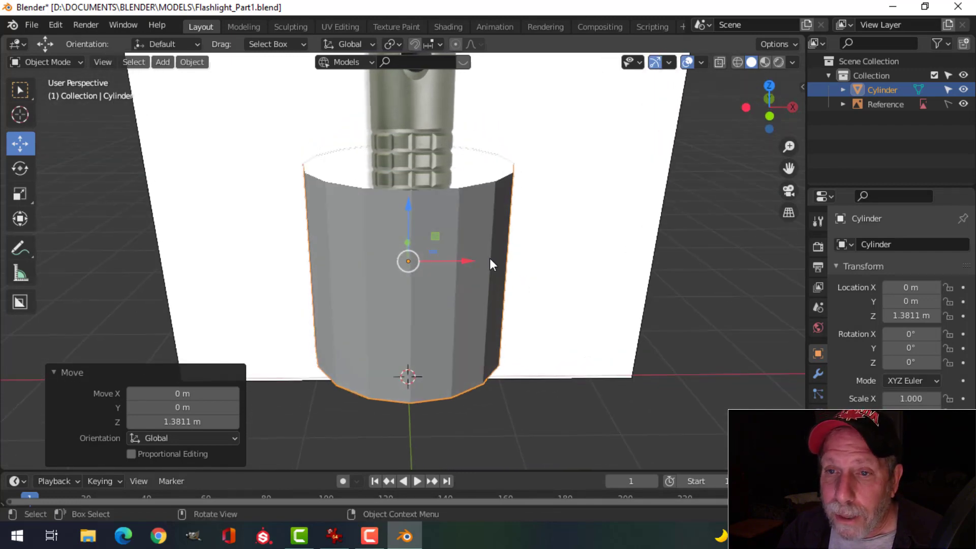
- Enter Edit Mode on the cylinder and select its entire mesh
{"action": "left_click", "coordinate": [32, 62]}
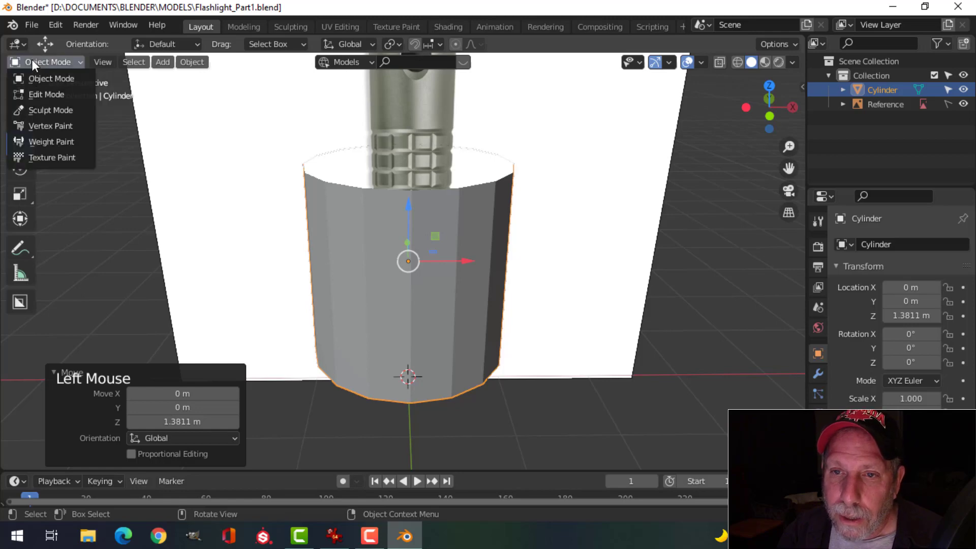
{"action": "left_click", "coordinate": [41, 93]}
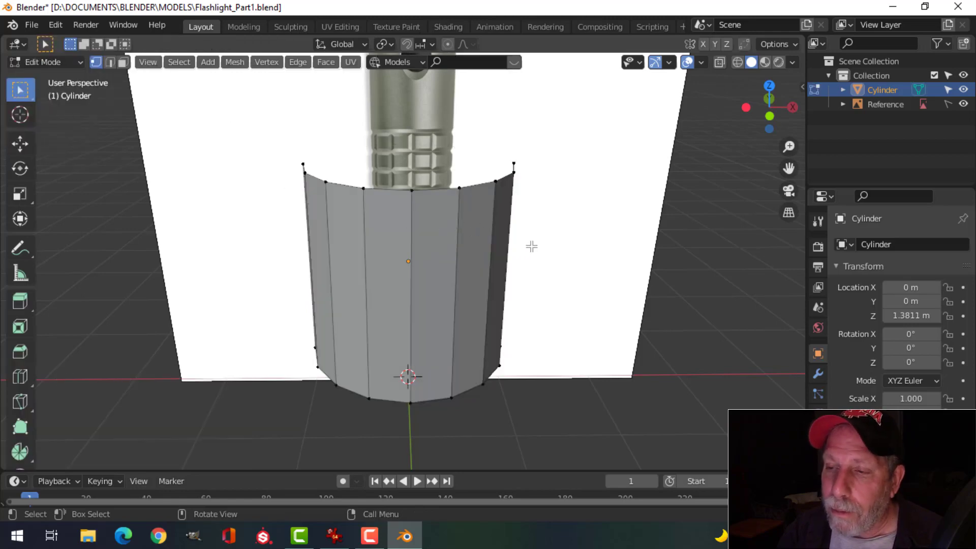
{"action": "mouse_move", "coordinate": [532, 244]}
{"action": "middle_mouse_down"}
{"action": "mouse_move", "coordinate": [524, 212]}
{"action": "mouse_move", "coordinate": [550, 264]}
{"action": "mouse_move", "coordinate": [540, 227]}
{"action": "middle_mouse_up"}
{"action": "key", "text": "a"}
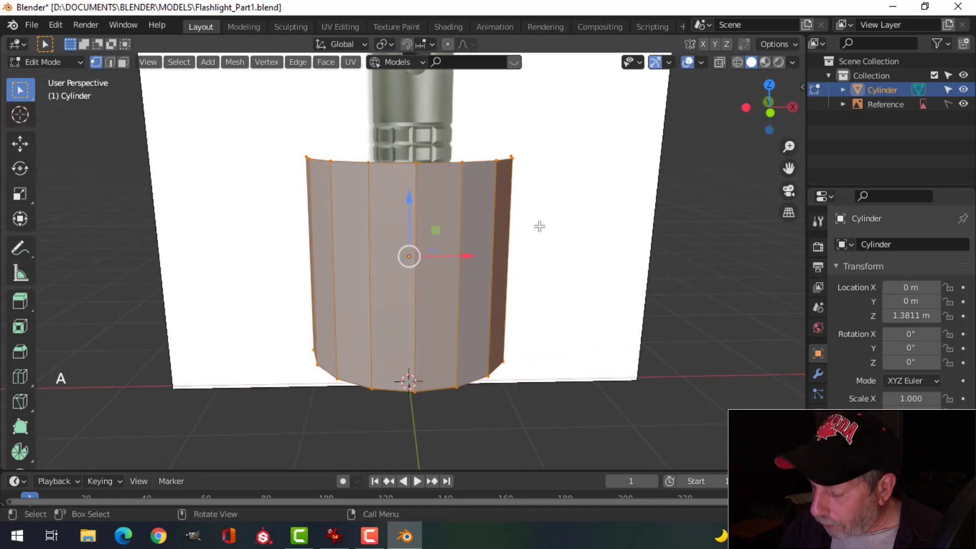
- Switch to the front orthographic view and set the viewport shading to Wireframe to see the flashlight photo through the cylinder
{"action": "key", "text": "KP_1"}
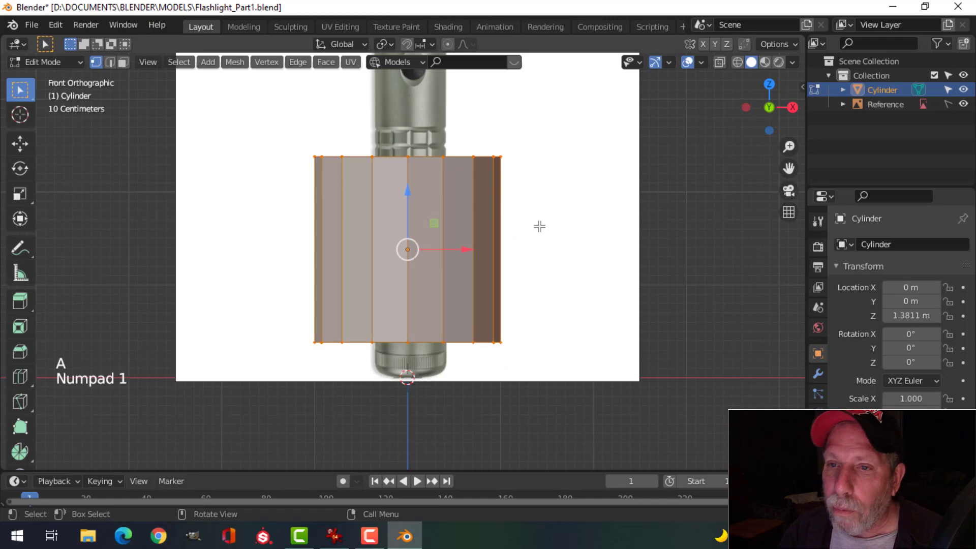
{"action": "mouse_move", "coordinate": [527, 217]}
{"action": "middle_mouse_down", "text": "shift"}
{"action": "mouse_move", "coordinate": [506, 237]}
{"action": "mouse_move", "coordinate": [521, 231]}
{"action": "middle_mouse_up", "text": "shift"}
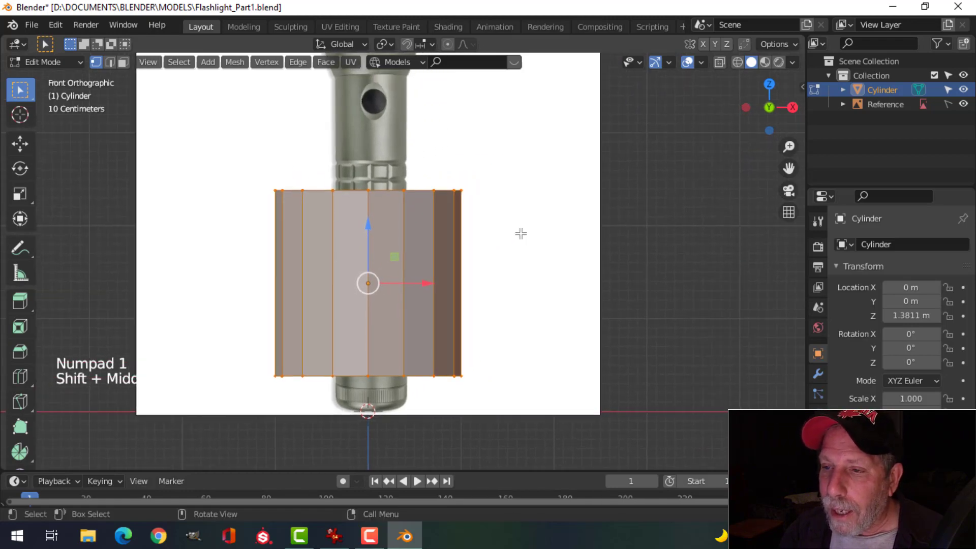
{"action": "scroll", "coordinate": [521, 232], "scroll_direction": "up", "scroll_amount": 1}
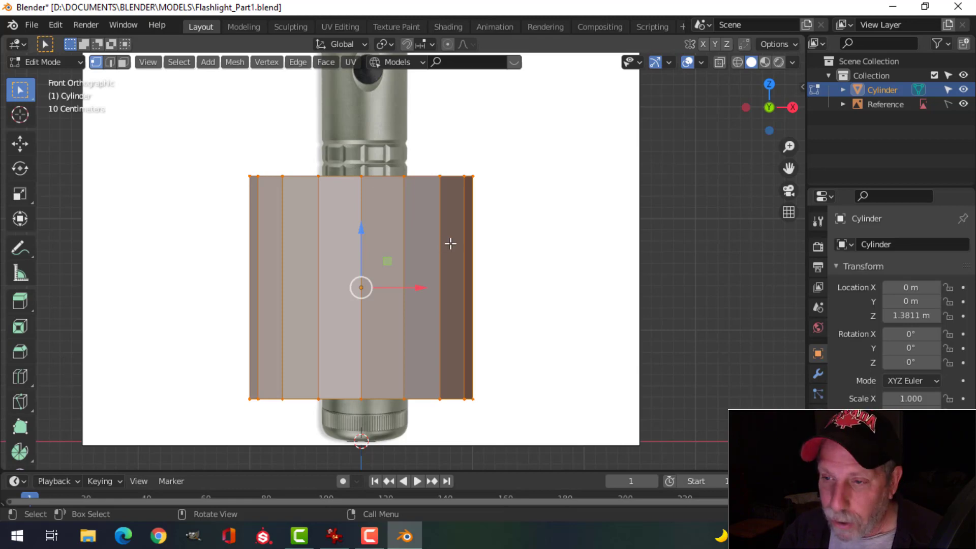
{"action": "key", "text": "z"}
{"action": "left_click", "coordinate": [341, 244]}
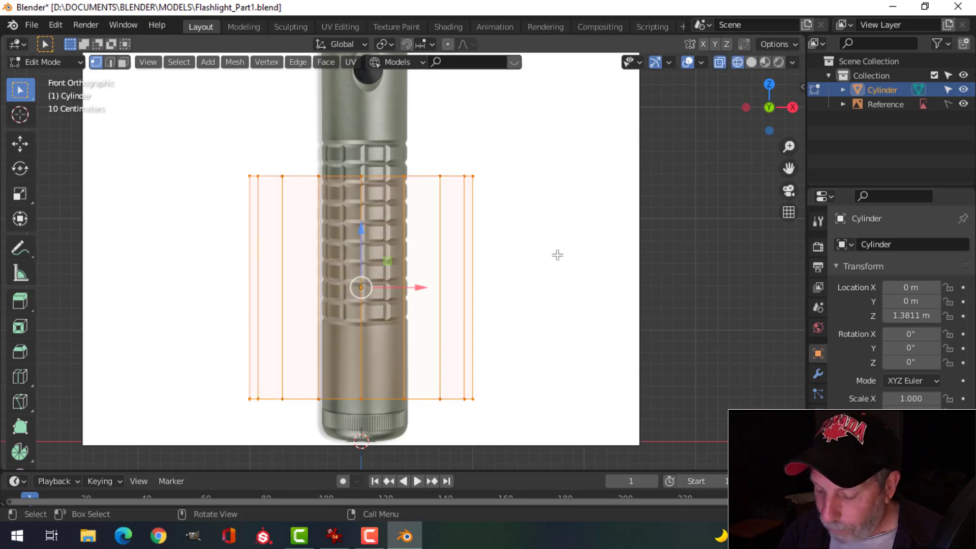
- Switch the selection mode to edges, to faces, and back to vertices with the whole cylinder mesh selected
{"action": "key", "text": "2"}
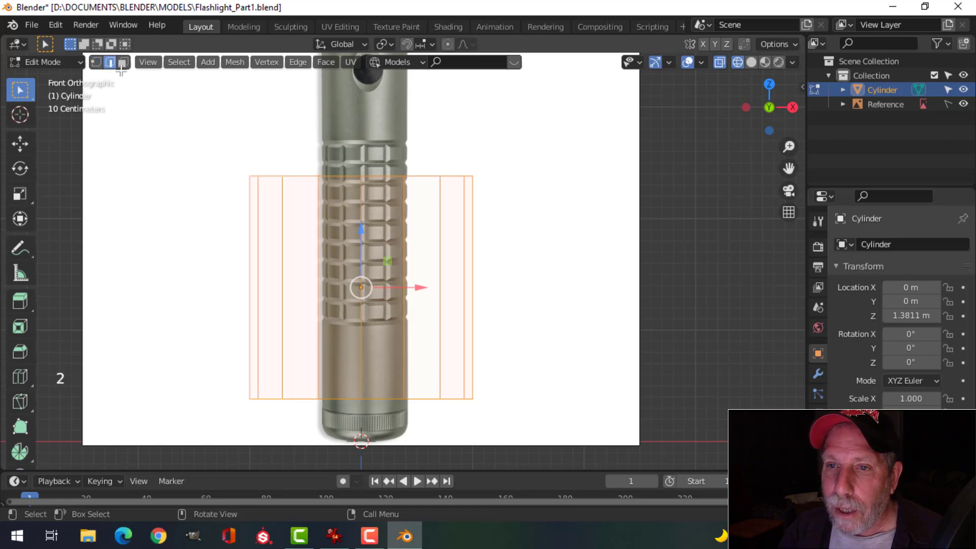
{"action": "key", "text": "3"}
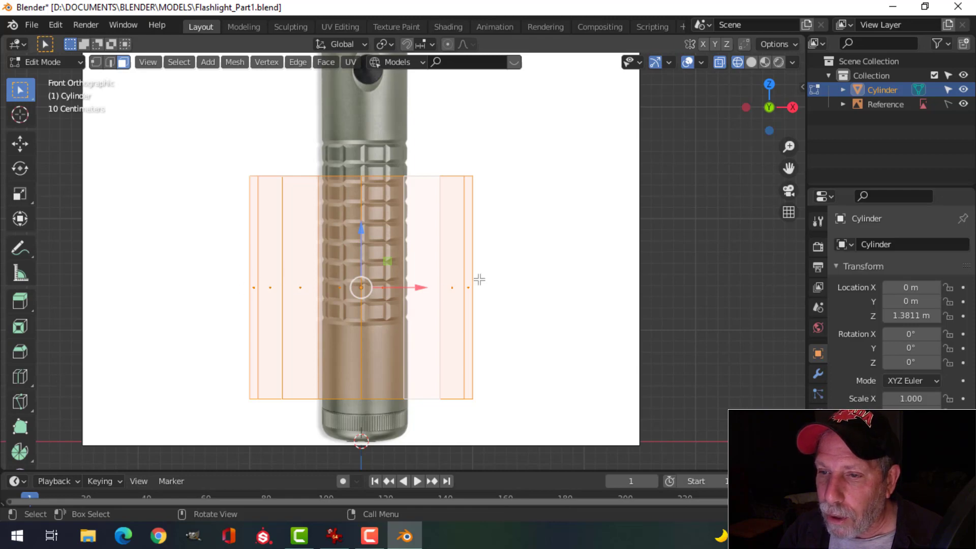
{"action": "key", "text": "1"}
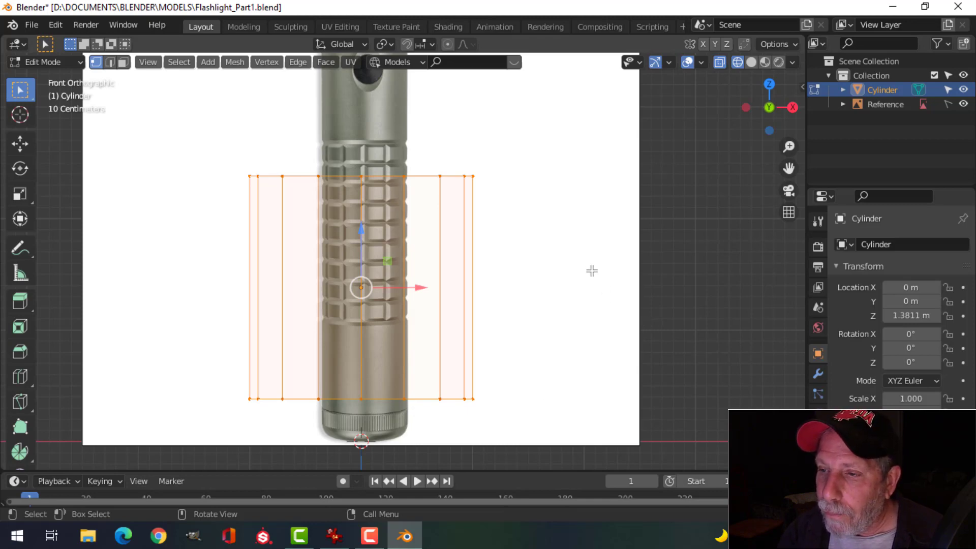
- Try scaling the selected cylinder mesh uniformly to about 0.73 in a perspective view over the reference photo
{"action": "middle_click_drag", "start_coordinate": [615, 217], "coordinate": [560, 304]}
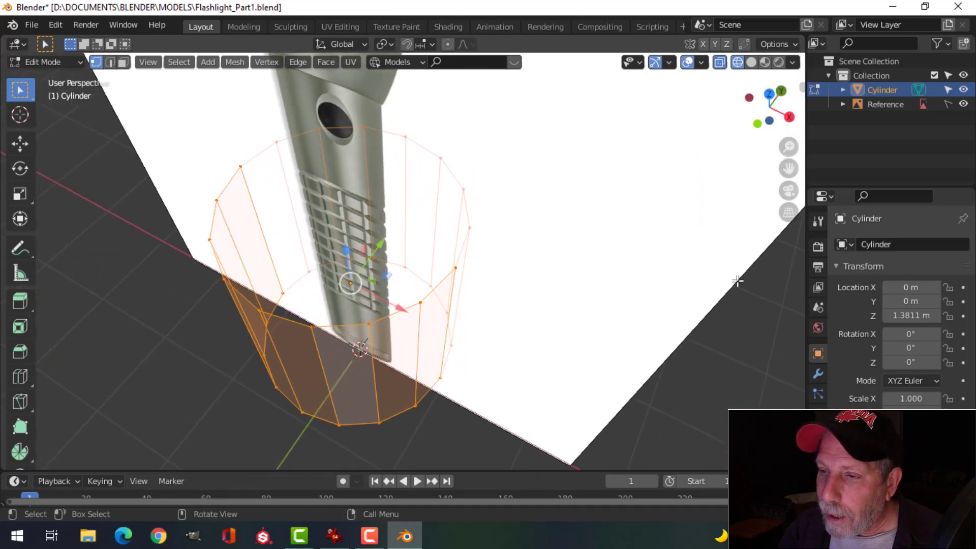
{"action": "key", "text": "s"}
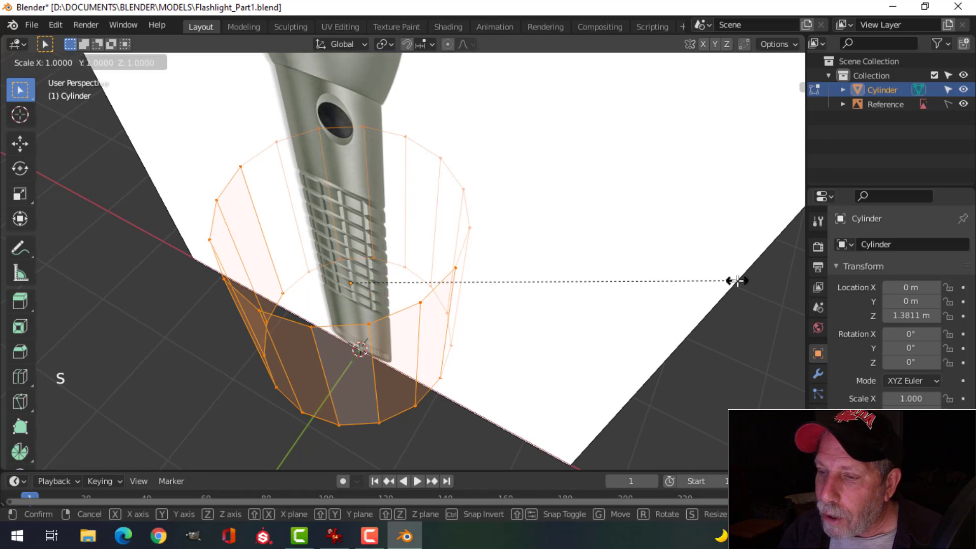
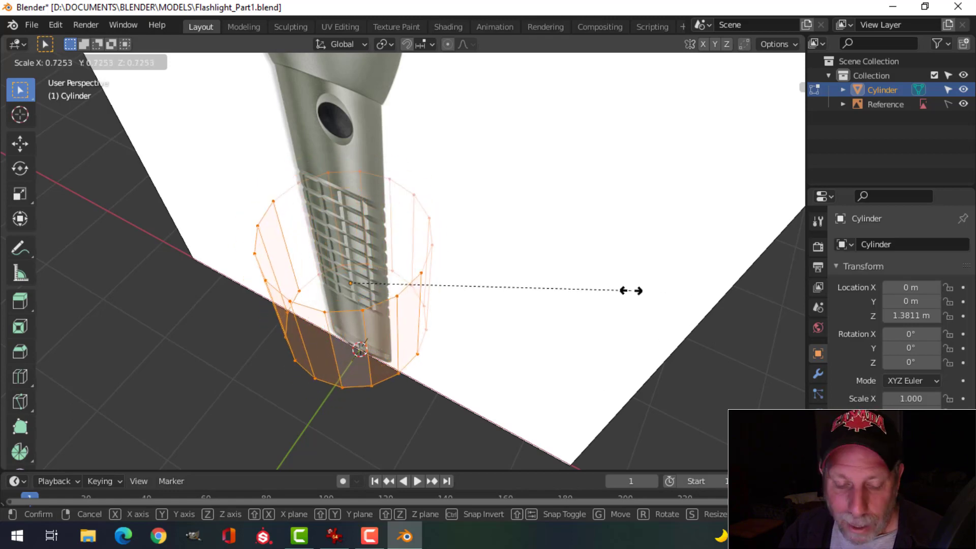
{"action": "right_click", "coordinate": [542, 306]}
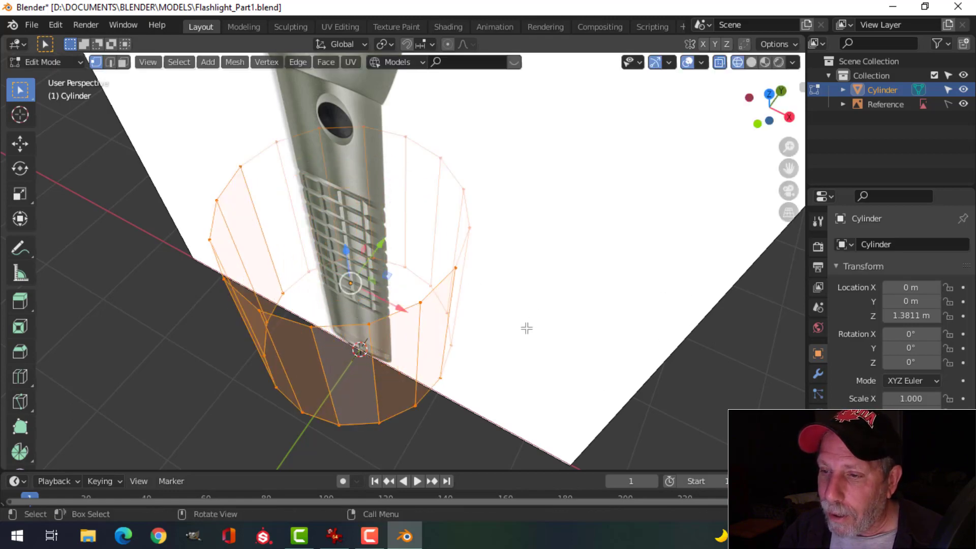
- Change the viewport shading to Solid and hide the Reference image
{"action": "middle_click_drag", "start_coordinate": [526, 328], "coordinate": [560, 287]}
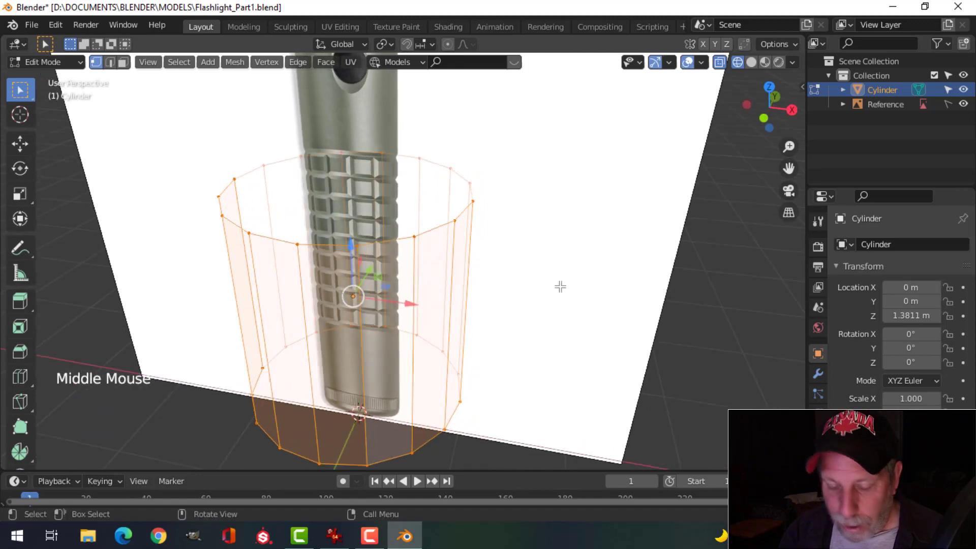
{"action": "key", "text": "z"}
{"action": "middle_click_drag", "start_coordinate": [634, 272], "coordinate": [599, 295]}
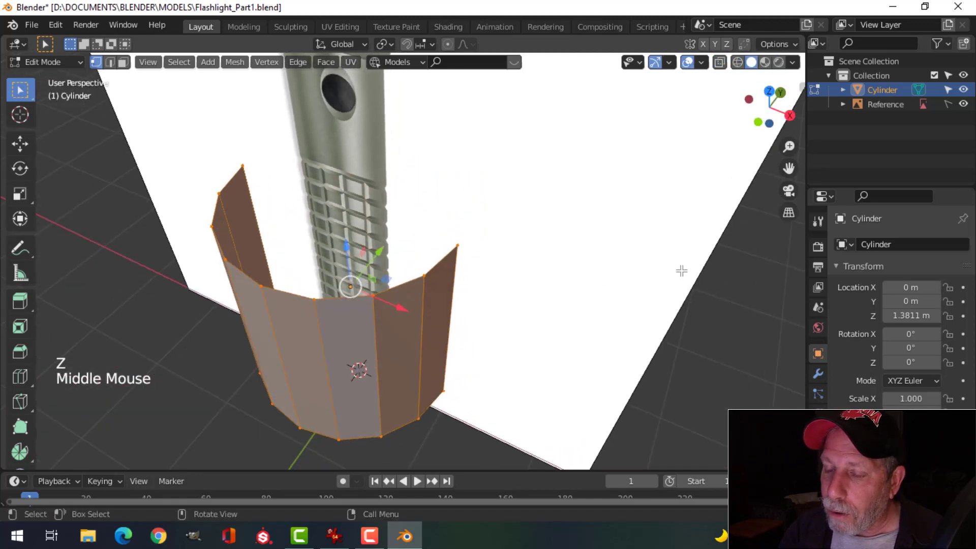
{"action": "left_click", "coordinate": [963, 103]}
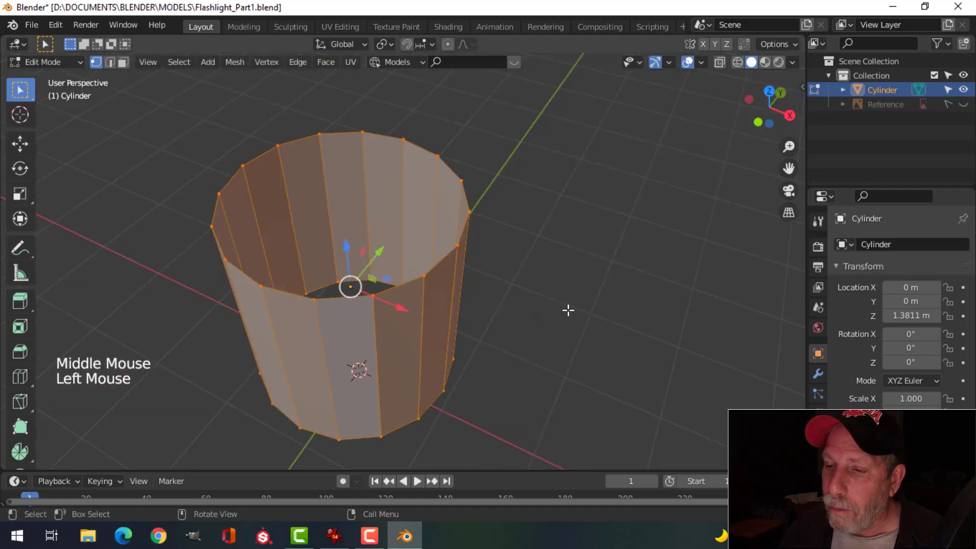
- Try scaling the selected cylinder mesh uniformly to about 0.44 in Edit Mode
{"action": "middle_click_drag", "start_coordinate": [568, 310], "coordinate": [578, 289]}
{"action": "key", "text": "s"}
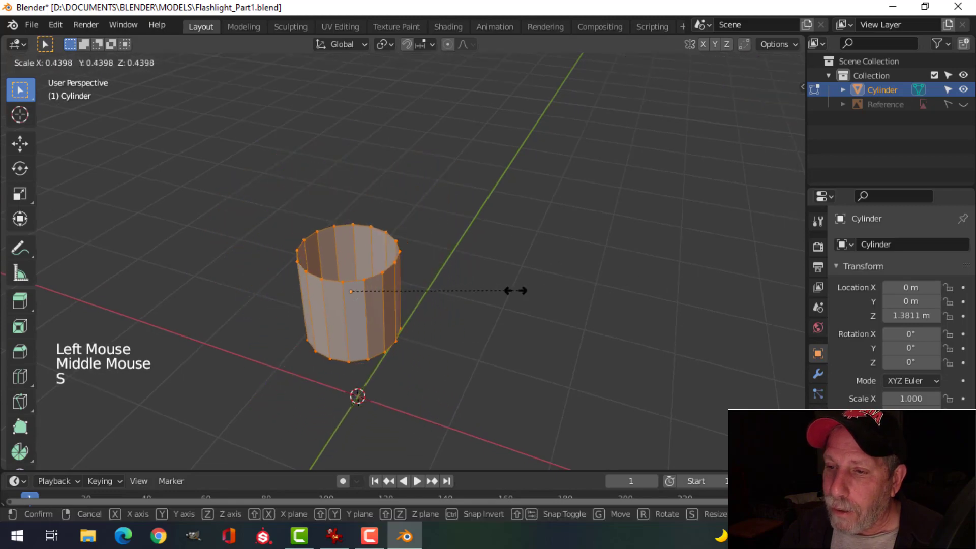
{"action": "right_click", "coordinate": [682, 249]}
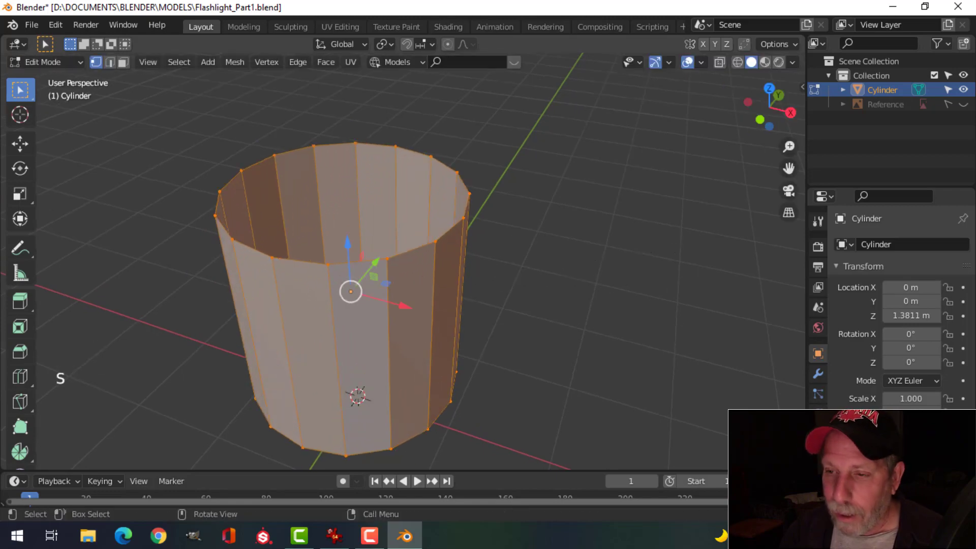
- Return to Object Mode and try scaling the whole cylinder object down uniformly, once to about 0.64 and once to about 0.49
{"action": "scroll", "coordinate": [602, 287], "scroll_direction": "down", "scroll_amount": 1}
{"action": "key", "text": "Tab"}
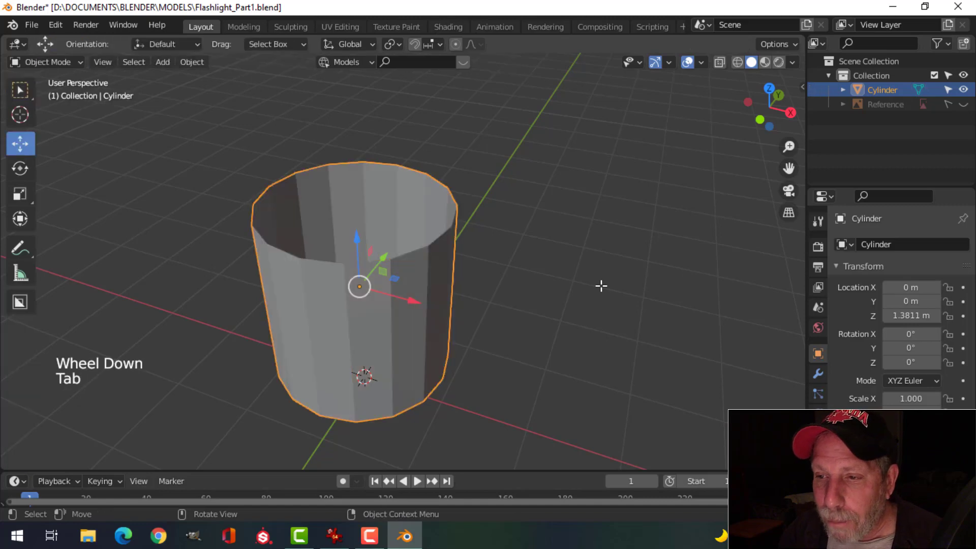
{"action": "middle_click_drag", "start_coordinate": [570, 291], "coordinate": [608, 264]}
{"action": "scroll", "coordinate": [547, 304], "scroll_direction": "up", "scroll_amount": 2}
{"action": "scroll", "coordinate": [558, 302], "scroll_direction": "down", "scroll_amount": 1}
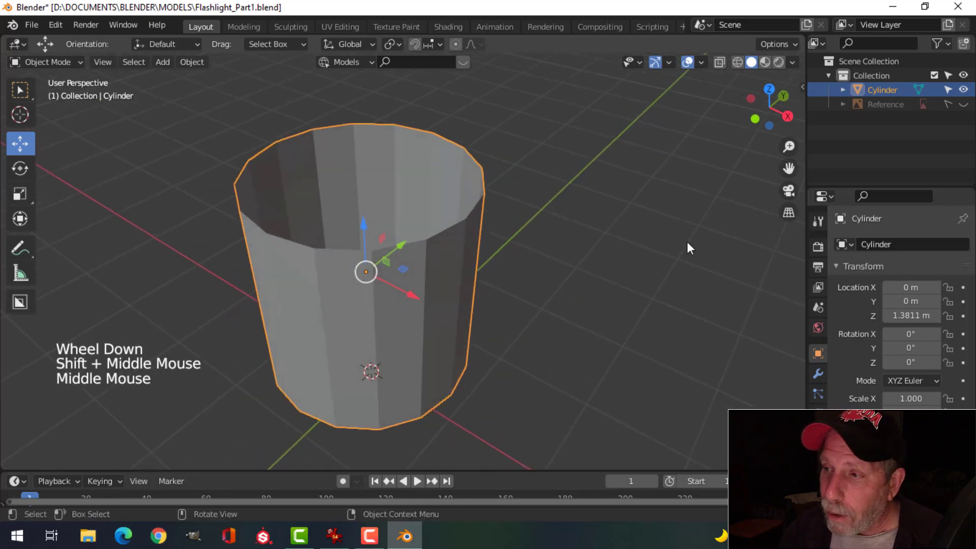
{"action": "key", "text": "s"}
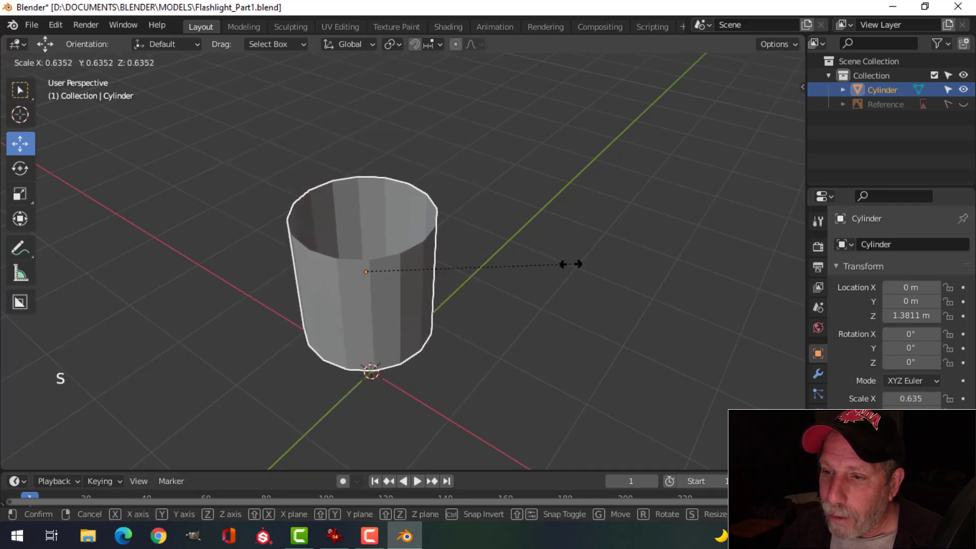
{"action": "key", "text": "Escape"}
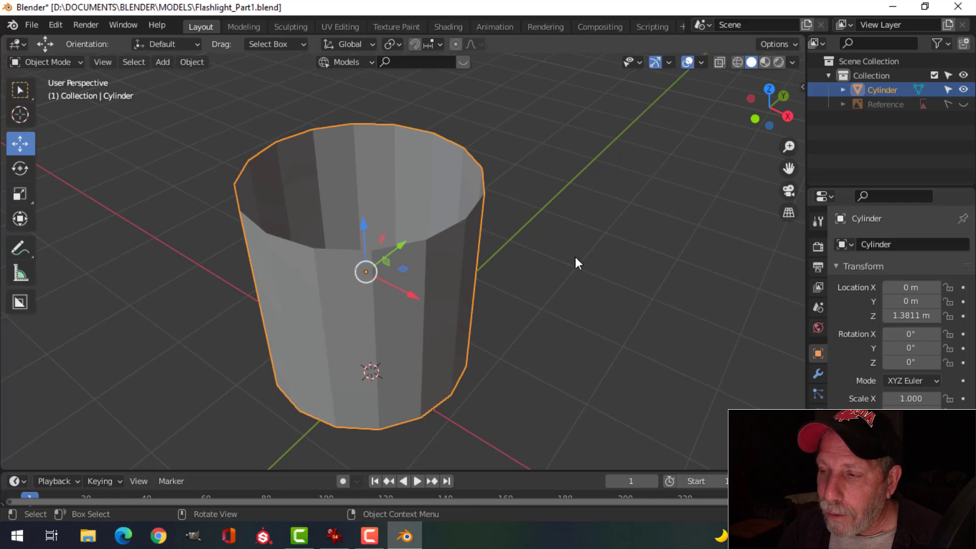
{"action": "middle_click_drag", "start_coordinate": [575, 258], "coordinate": [578, 283]}
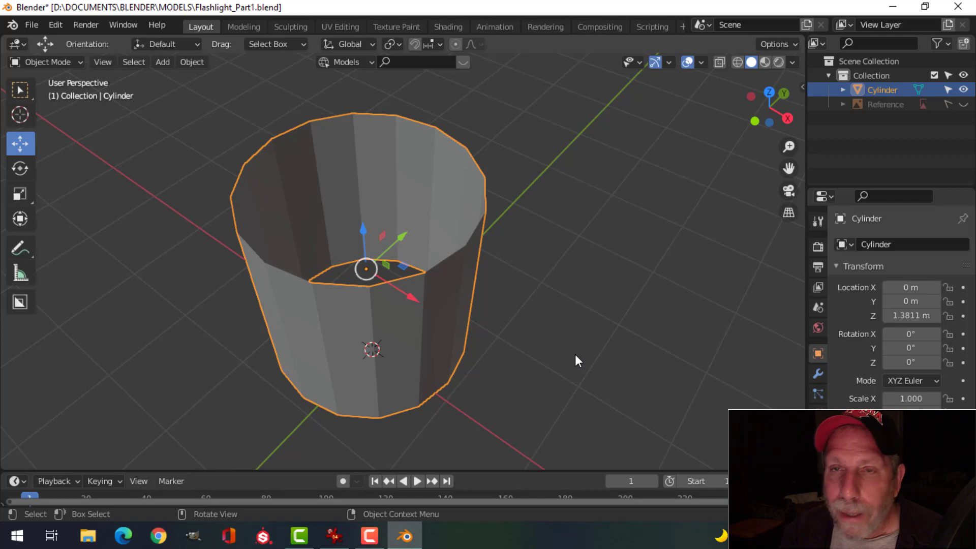
{"action": "key", "text": "s"}
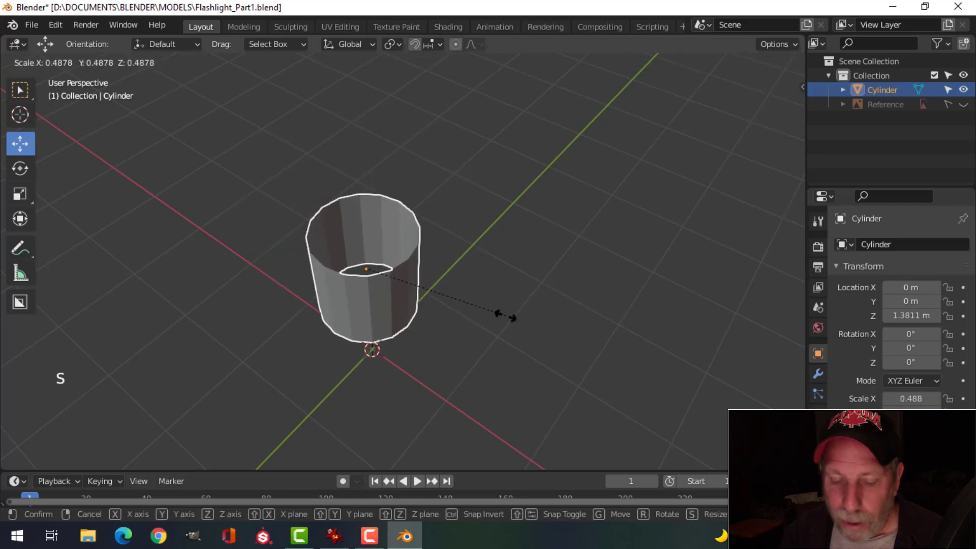
{"action": "key", "text": "Escape"}
- Enter Edit Mode, reselect all the cylinder's vertices, and try scaling them uniformly to about 0.74
{"action": "key", "text": "Tab"}
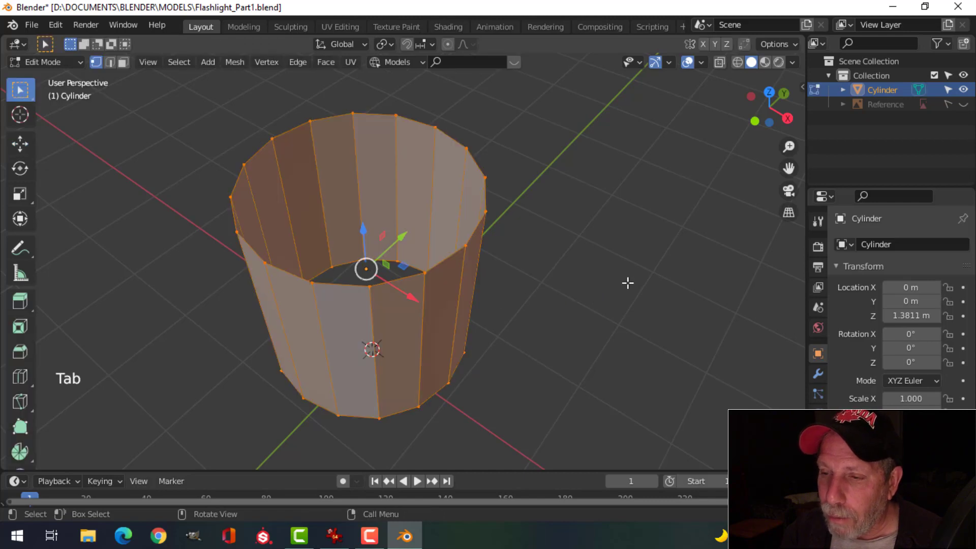
{"action": "key", "text": "a"}
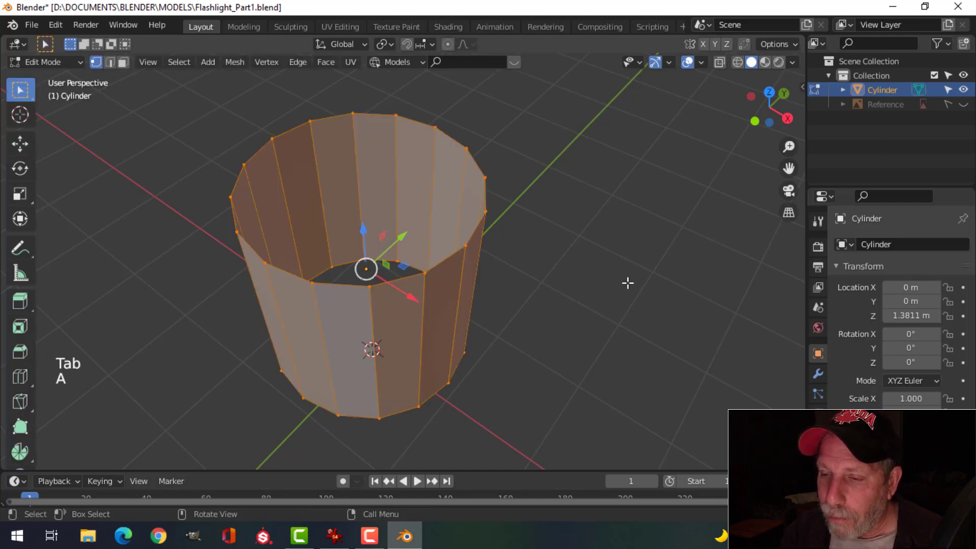
{"action": "key", "text": "alt+a"}
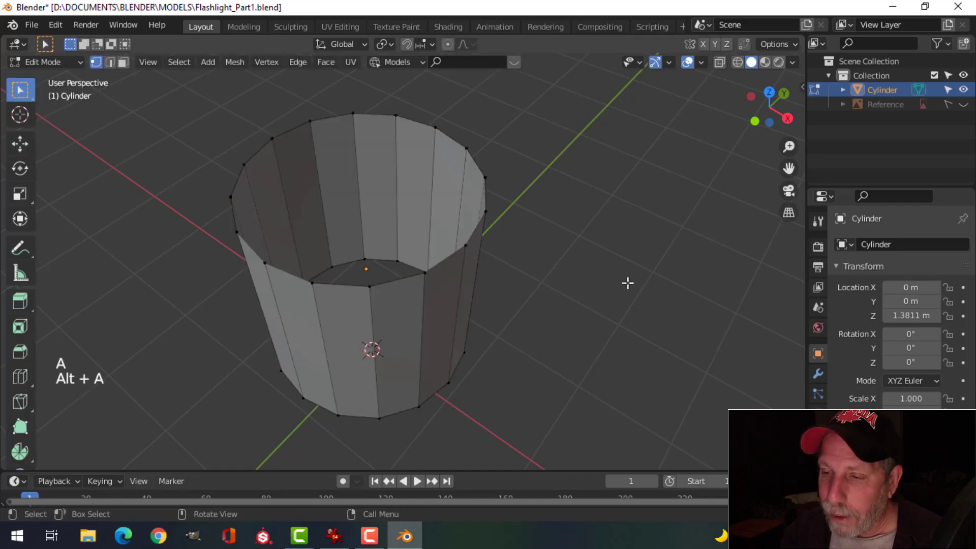
{"action": "key", "text": "a"}
{"action": "key", "text": "s"}
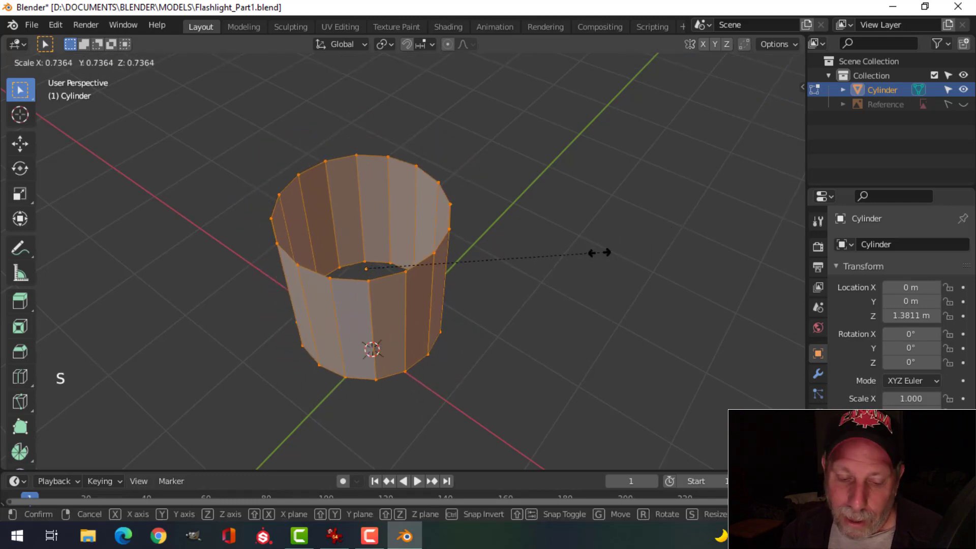
{"action": "right_click", "coordinate": [600, 253]}
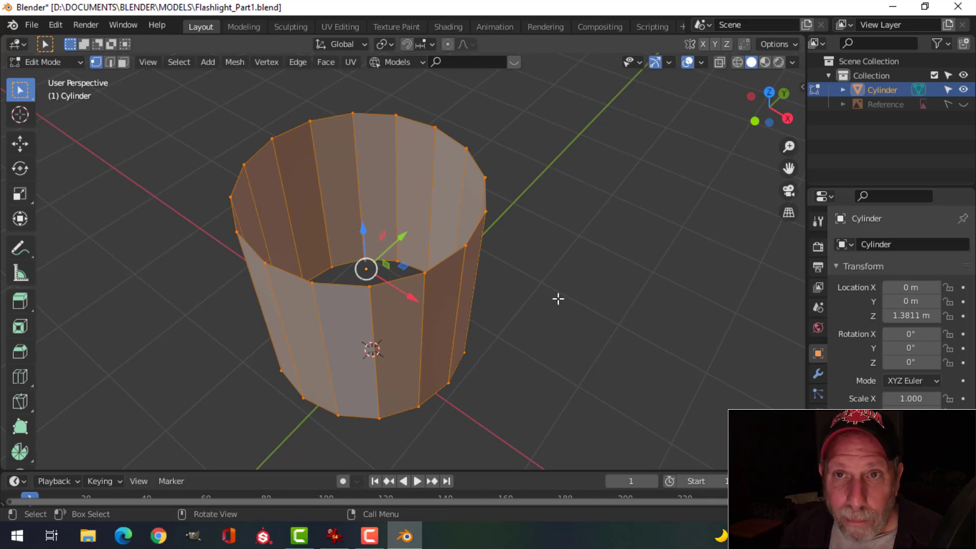
- Return to the front orthographic view and set the viewport shading to Wireframe with the Reference image hidden
{"action": "key", "text": "KP_1"}
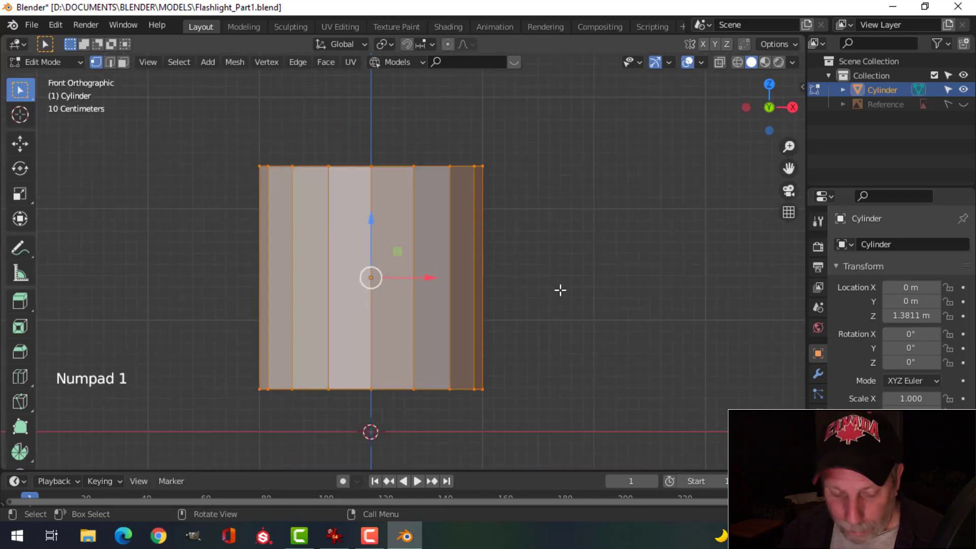
{"action": "key", "text": "z"}
{"action": "left_click", "coordinate": [541, 291]}
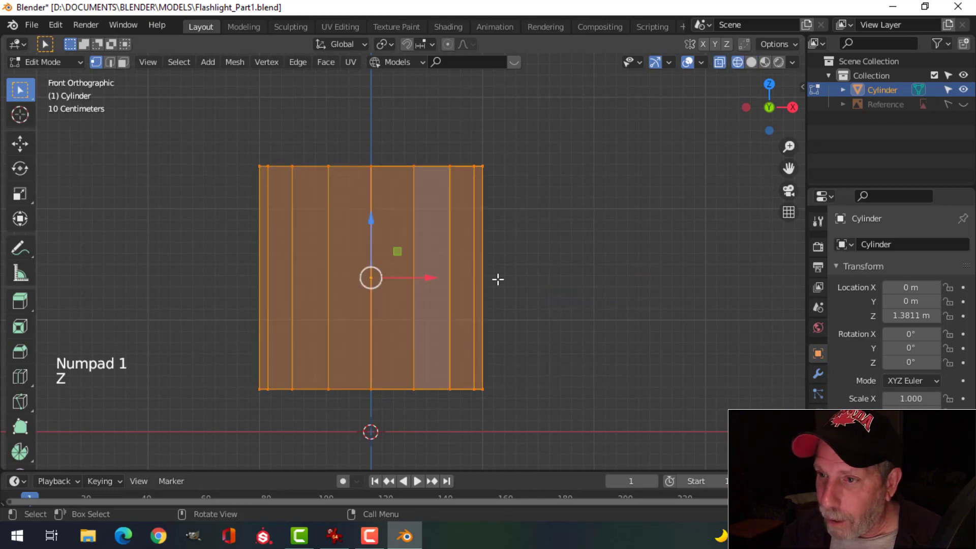
- Show the Reference image again and scale the cylinder mesh uniformly to about 0.38 to approximate the flashlight body's width
{"action": "left_click", "coordinate": [964, 105]}
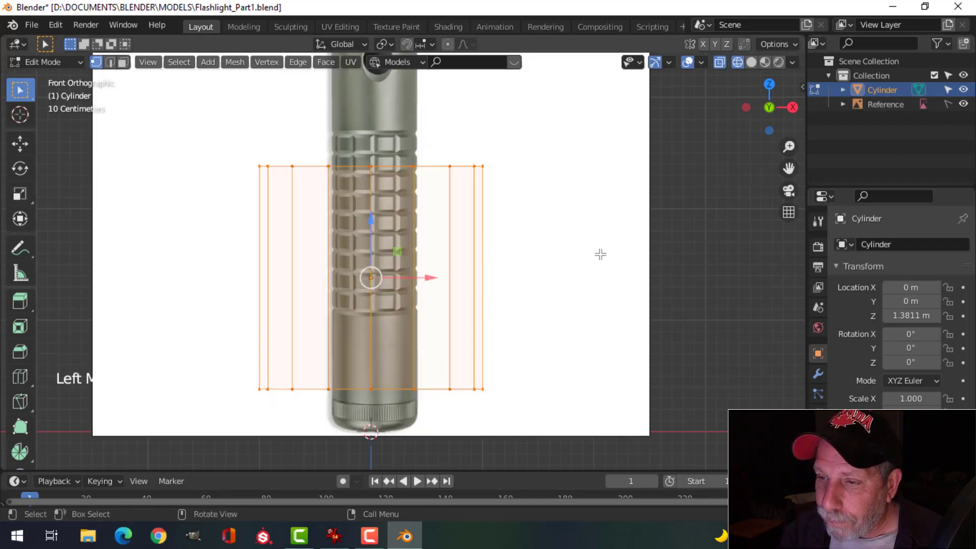
{"action": "scroll", "coordinate": [601, 254], "scroll_direction": "up", "scroll_amount": 1}
{"action": "scroll", "coordinate": [600, 255], "scroll_direction": "down", "scroll_amount": 1}
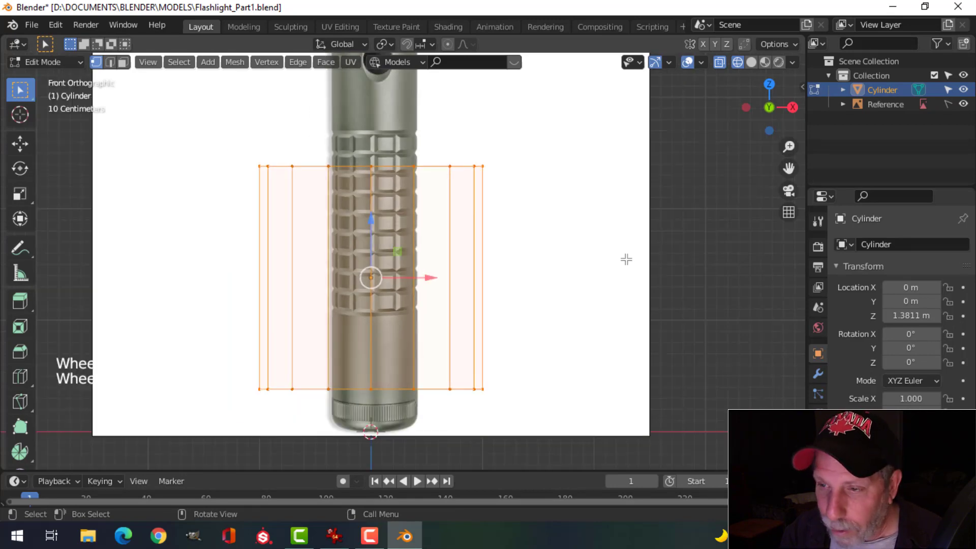
{"action": "key", "text": "s"}
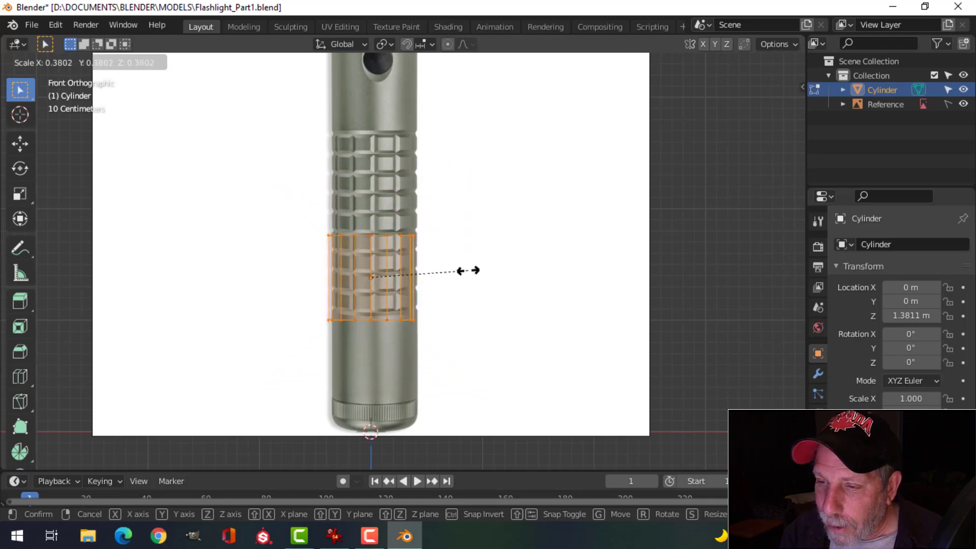
{"action": "left_click", "coordinate": [467, 275]}
- Refine the cylinder mesh's fit to the grip width by scaling it uniformly to about 0.973
{"action": "scroll", "coordinate": [468, 283], "scroll_direction": "up", "scroll_amount": 1}
{"action": "scroll", "coordinate": [468, 283], "scroll_direction": "up", "scroll_amount": 4}
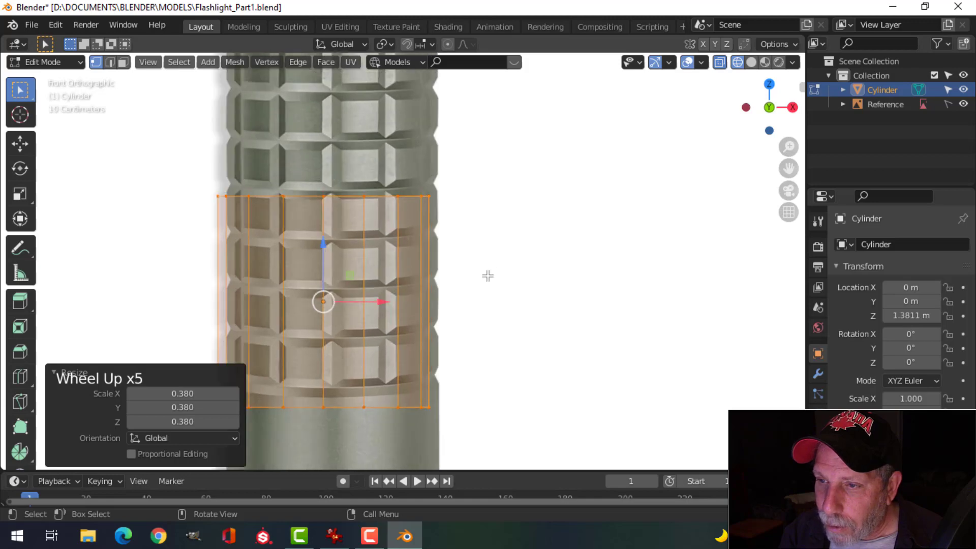
{"action": "scroll", "coordinate": [497, 273], "scroll_direction": "down", "scroll_amount": 1}
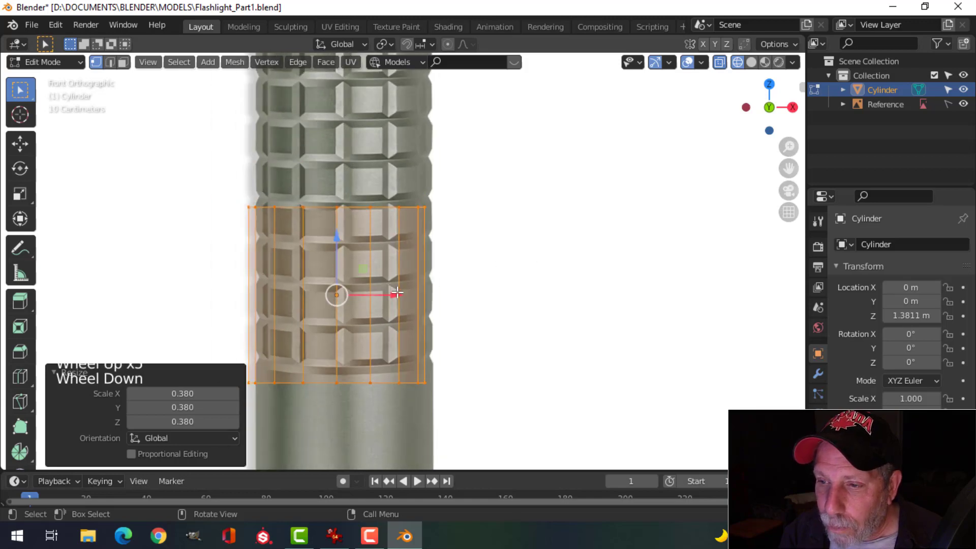
{"action": "key", "text": "s"}
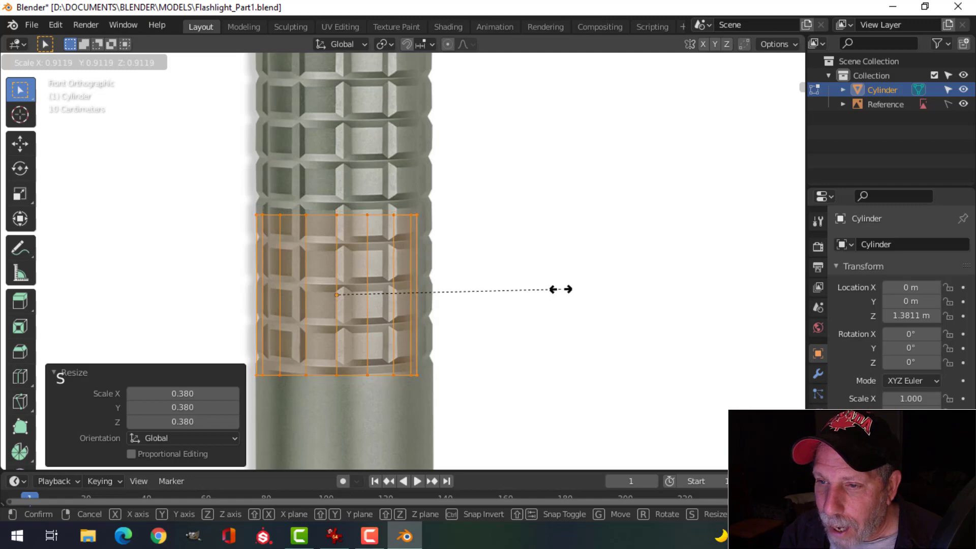
{"action": "left_click", "coordinate": [562, 285]}
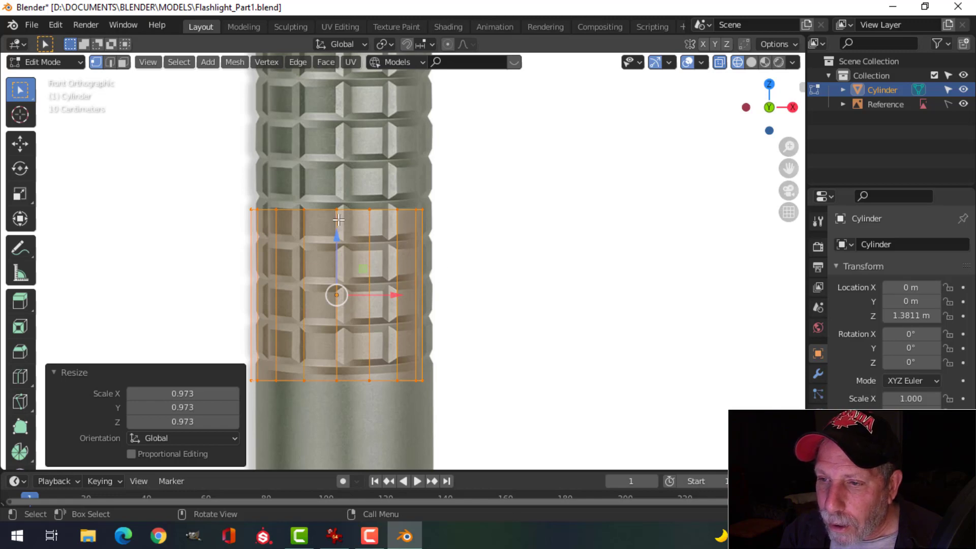
- Make the Reference image selectable, return to Object Mode and select the image
{"action": "left_click", "coordinate": [948, 104]}
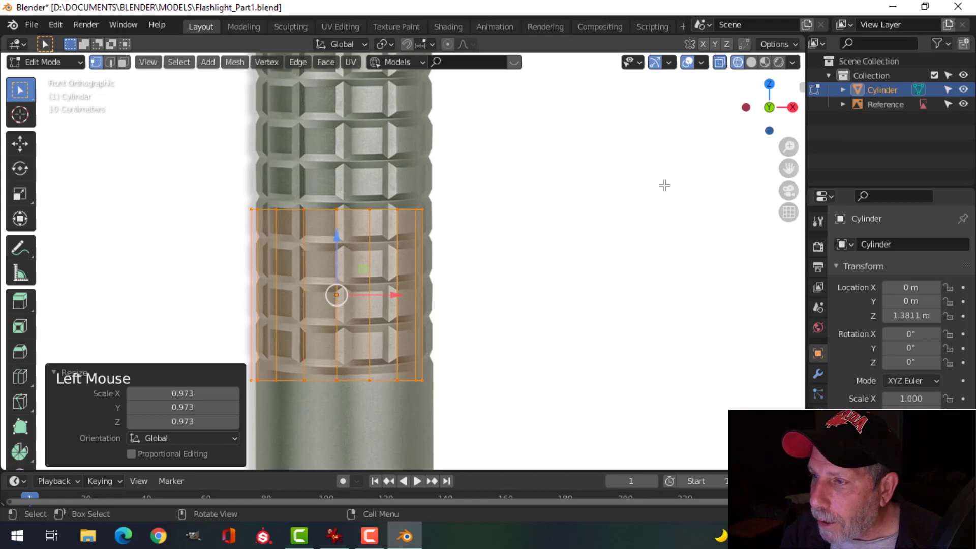
{"action": "key", "text": "Tab"}
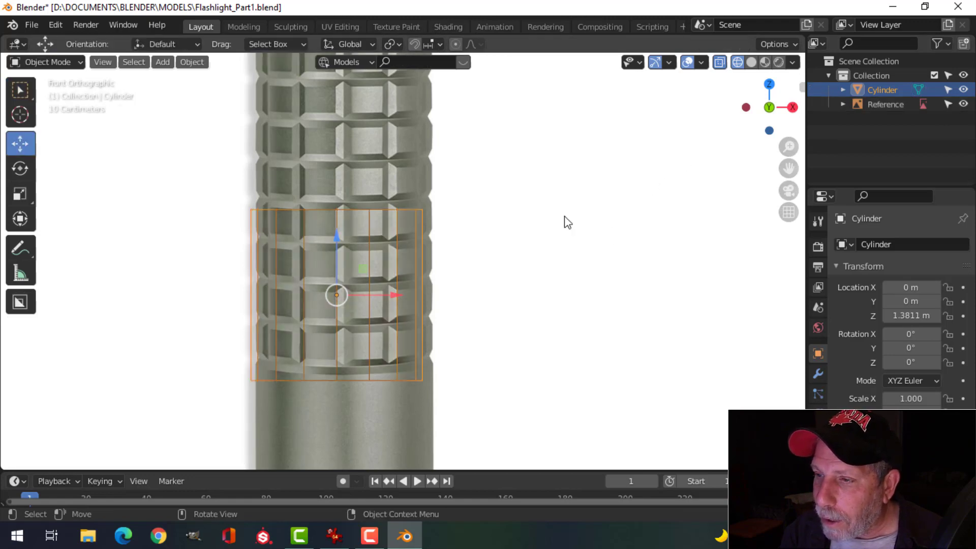
{"action": "left_click", "coordinate": [531, 201]}
- Move the Reference image about -0.032 m along X so the flashlight body is centred on the cylinder
{"action": "scroll", "coordinate": [573, 247], "scroll_direction": "down", "scroll_amount": 7}
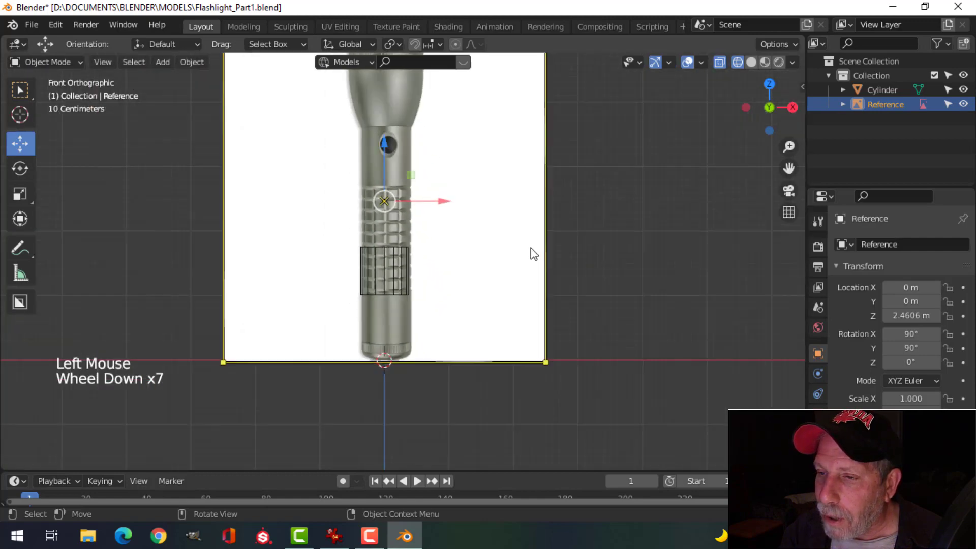
{"action": "scroll", "coordinate": [533, 253], "scroll_direction": "up", "scroll_amount": 11}
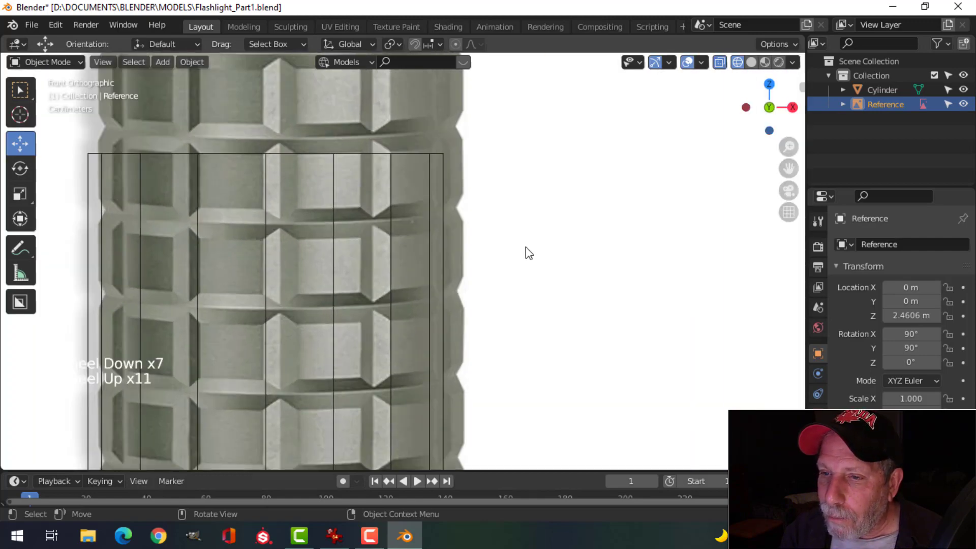
{"action": "scroll", "coordinate": [526, 247], "scroll_direction": "down", "scroll_amount": 2}
{"action": "scroll", "coordinate": [523, 248], "scroll_direction": "down", "scroll_amount": 8}
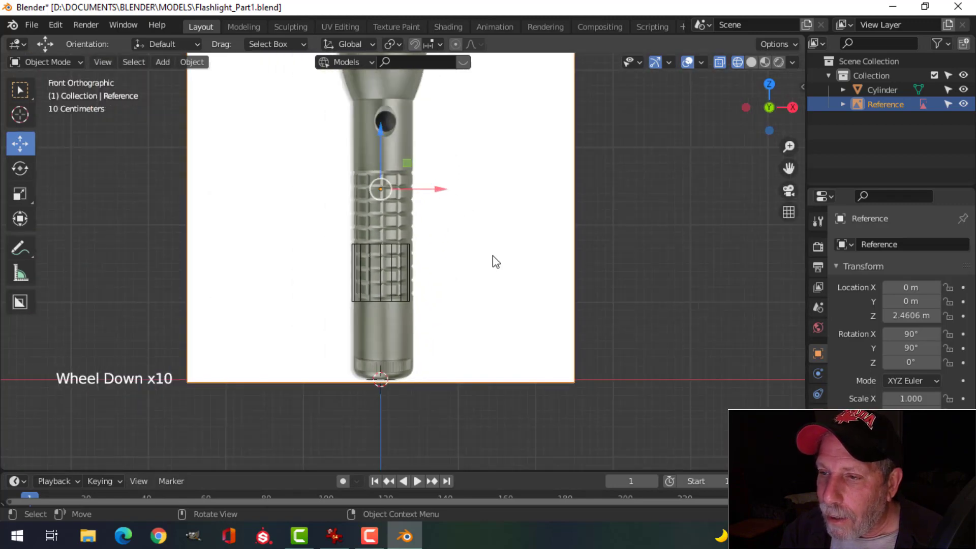
{"action": "scroll", "coordinate": [493, 256], "scroll_direction": "up", "scroll_amount": 8}
{"action": "scroll", "coordinate": [492, 249], "scroll_direction": "down", "scroll_amount": 7}
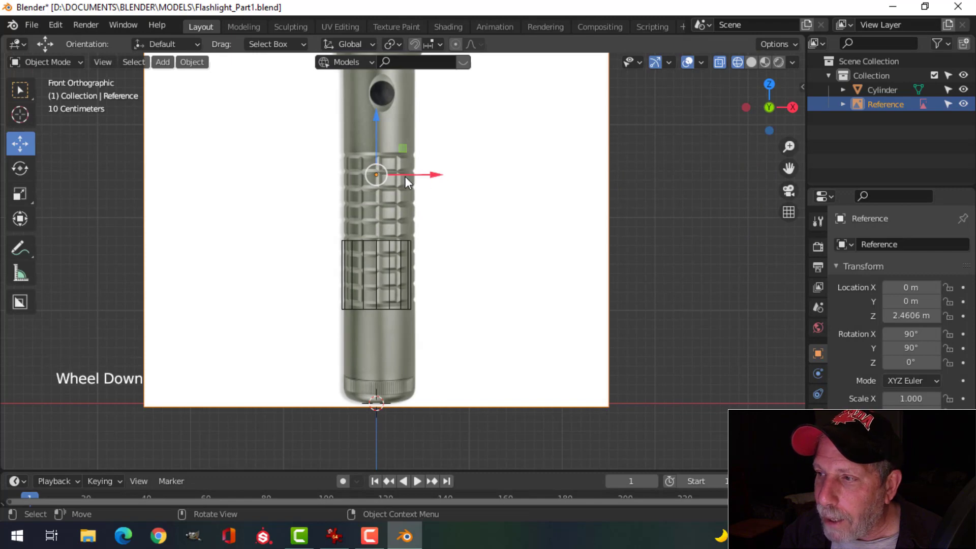
{"action": "scroll", "coordinate": [501, 235], "scroll_direction": "up", "scroll_amount": 10}
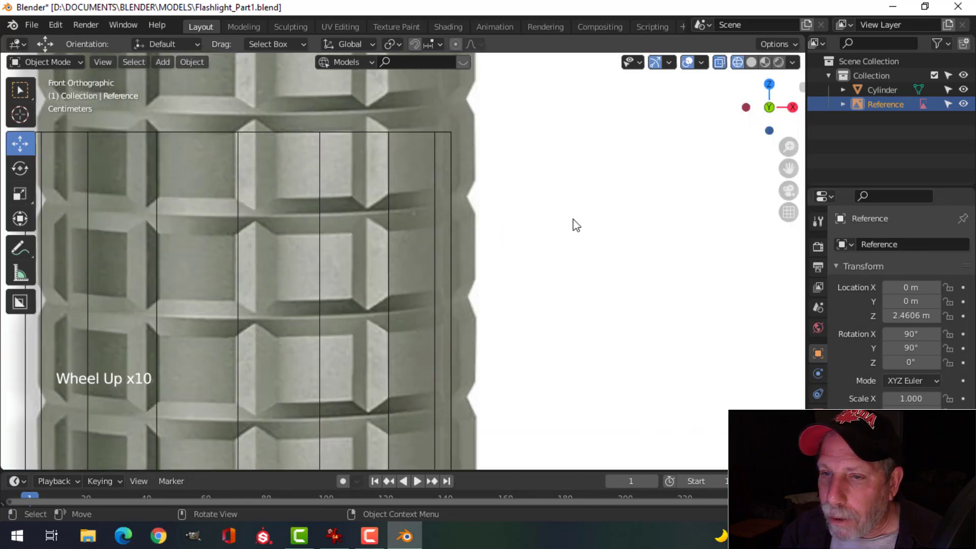
{"action": "scroll", "coordinate": [575, 223], "scroll_direction": "down", "scroll_amount": 2}
{"action": "key", "text": "g"}
{"action": "key", "text": "x"}
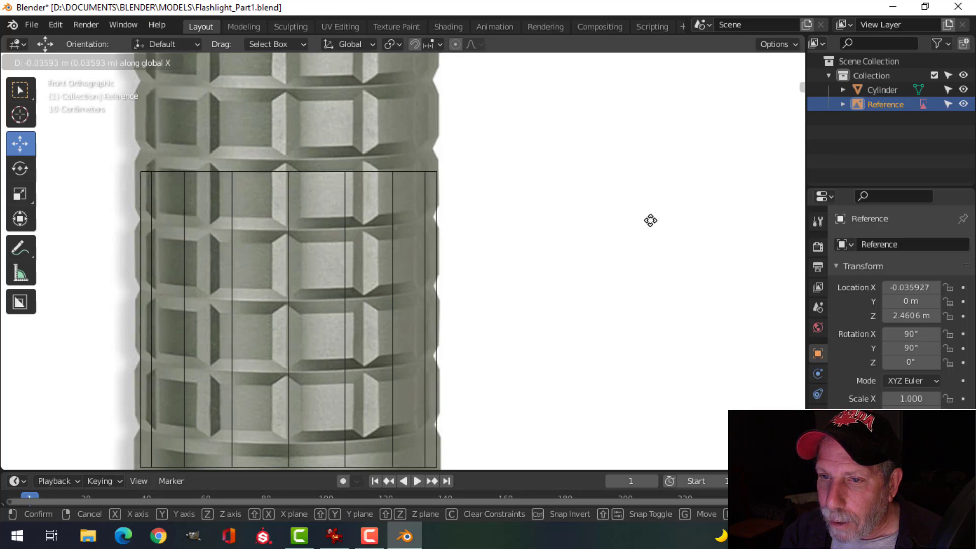
{"action": "left_click", "coordinate": [649, 220]}
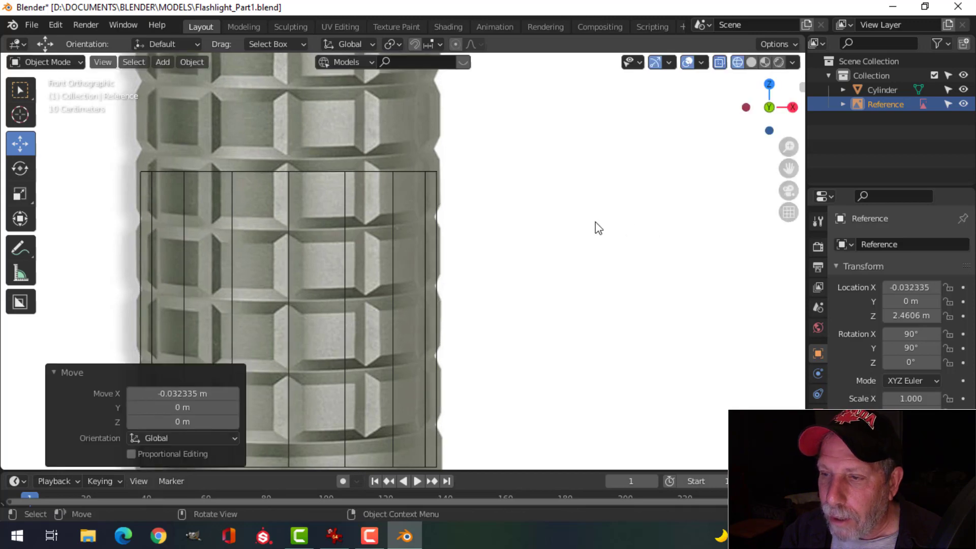
- Make the Reference image unselectable again, then select the cylinder and frame it in the view
{"action": "left_click", "coordinate": [949, 105]}
{"action": "scroll", "coordinate": [552, 310], "scroll_direction": "down", "scroll_amount": 5}
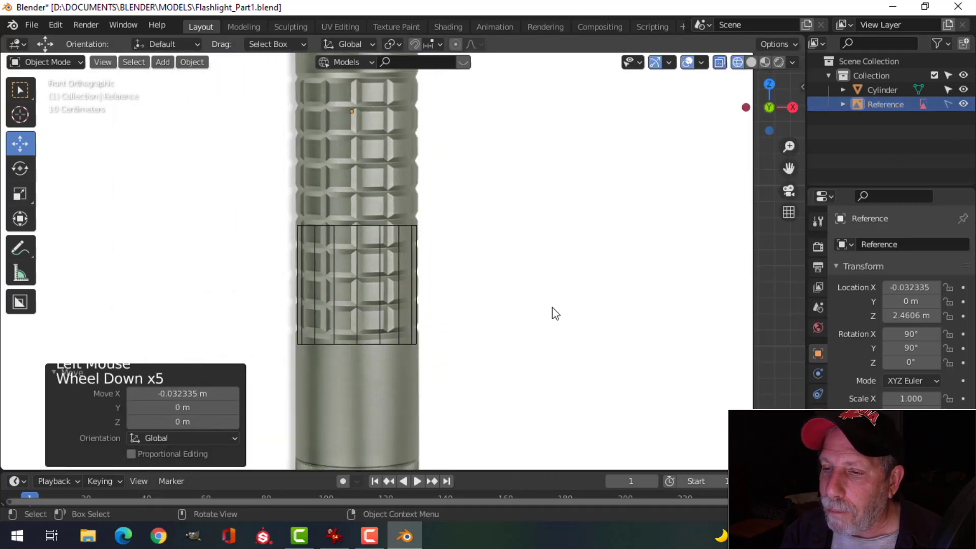
{"action": "scroll", "coordinate": [553, 310], "scroll_direction": "down", "scroll_amount": 1}
{"action": "left_click", "coordinate": [385, 235]}
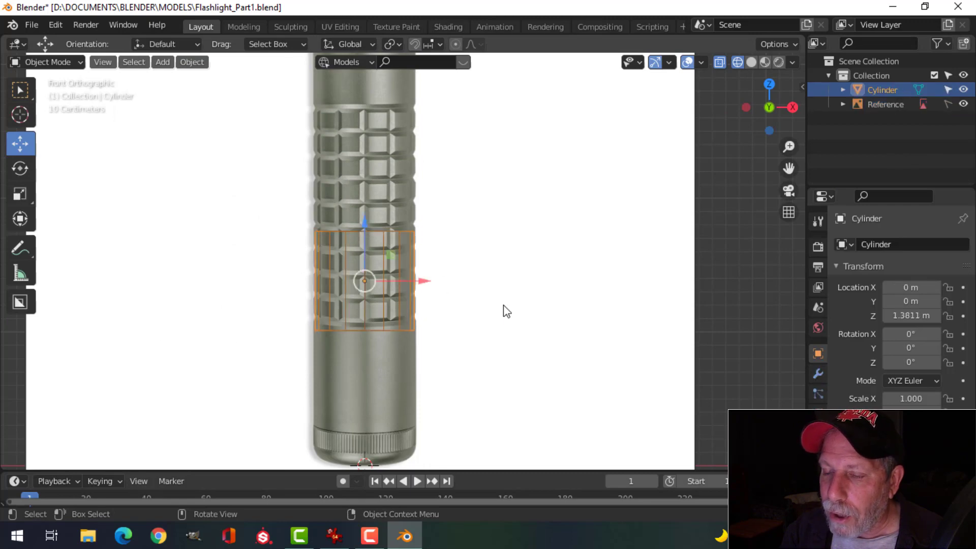
{"action": "key", "text": "KP_Decimal"}
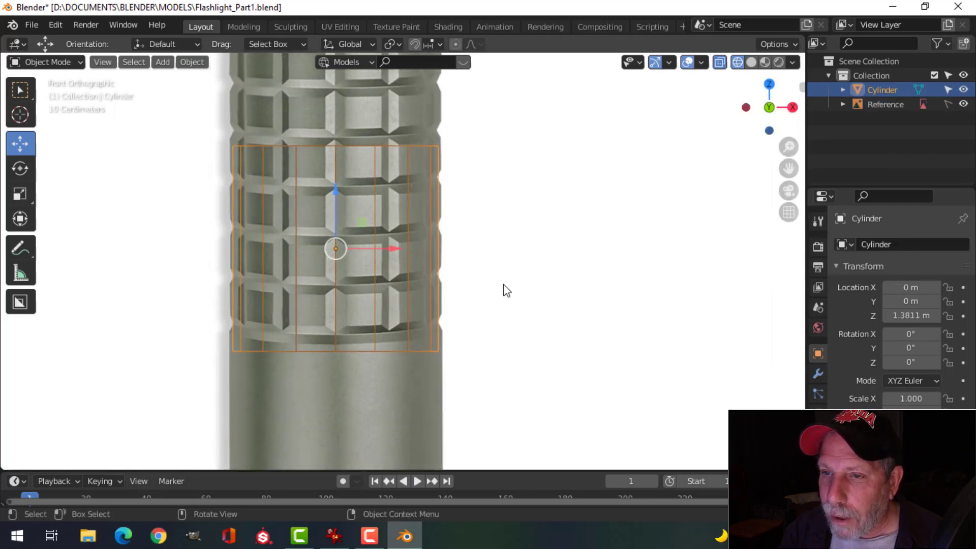
- Enter Edit Mode and scale the cylinder mesh uniformly to about 1.04 to match the flashlight body's width
{"action": "key", "text": "Tab"}
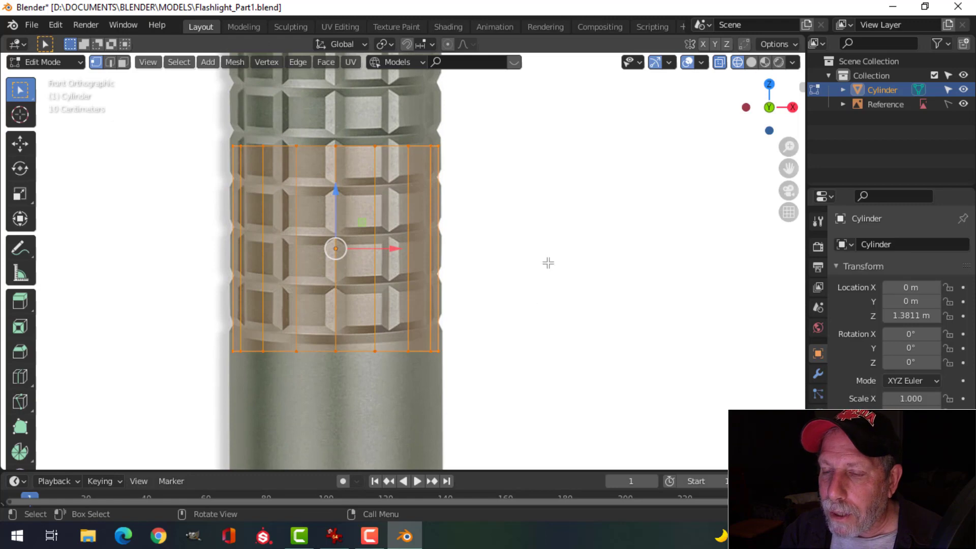
{"action": "key", "text": "s"}
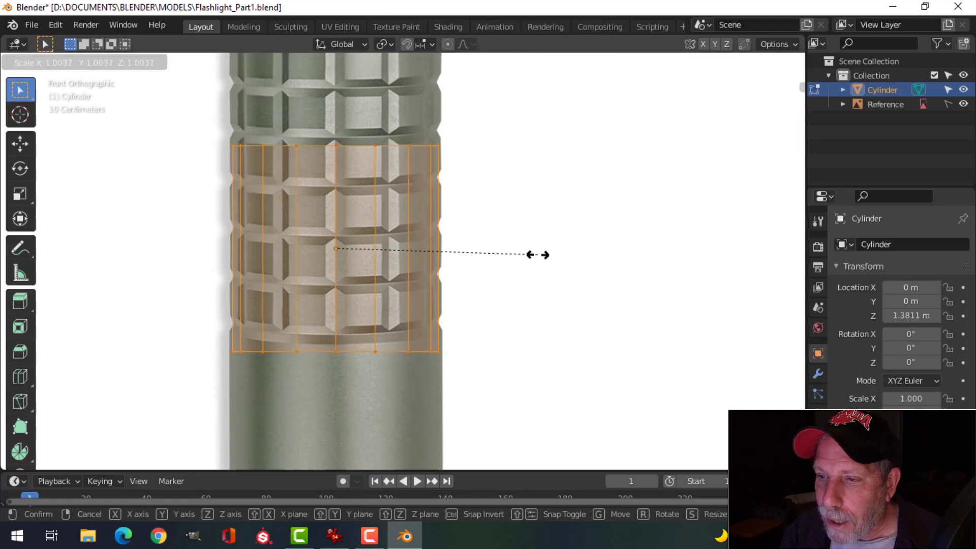
{"action": "left_click", "coordinate": [538, 256]}
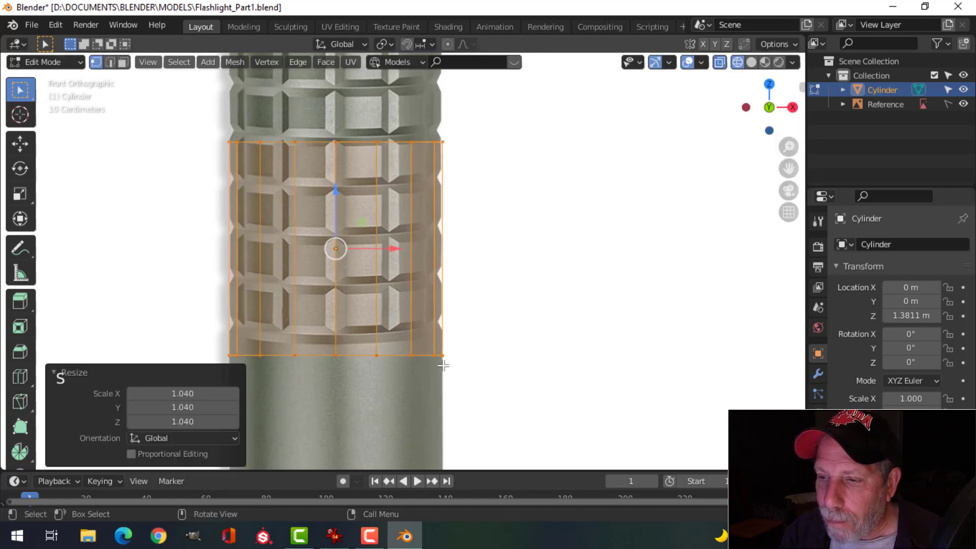
- Move the cylinder mesh down along Z by about 0.027 m and another 0.864 m, onto the flashlight's tail section
{"action": "middle_click_drag", "start_coordinate": [495, 363], "coordinate": [519, 209], "text": "shift"}
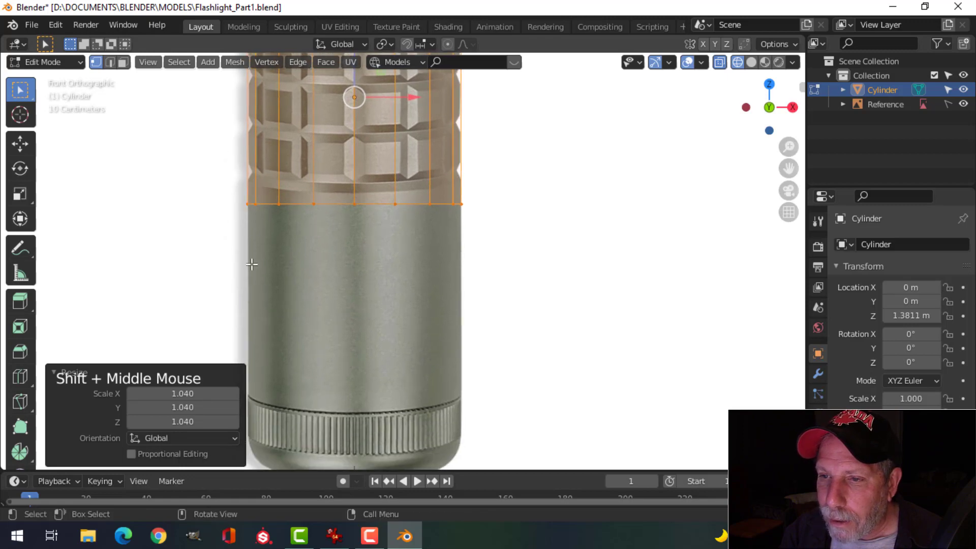
{"action": "scroll", "coordinate": [541, 292], "scroll_direction": "down", "scroll_amount": 2}
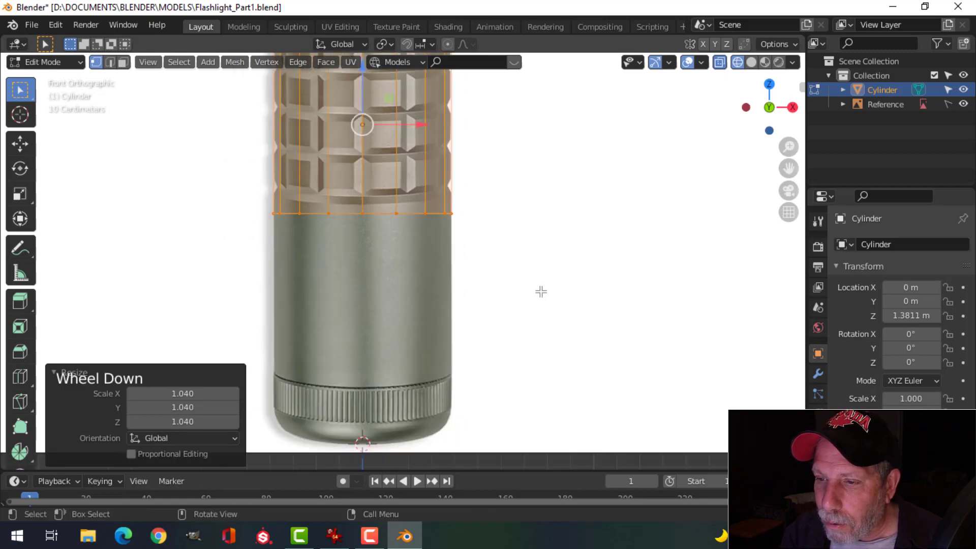
{"action": "middle_click_drag", "start_coordinate": [541, 292], "coordinate": [566, 280], "text": "shift"}
{"action": "scroll", "coordinate": [564, 279], "scroll_direction": "down", "scroll_amount": 2}
{"action": "middle_click_drag", "start_coordinate": [501, 224], "coordinate": [503, 233], "text": "shift"}
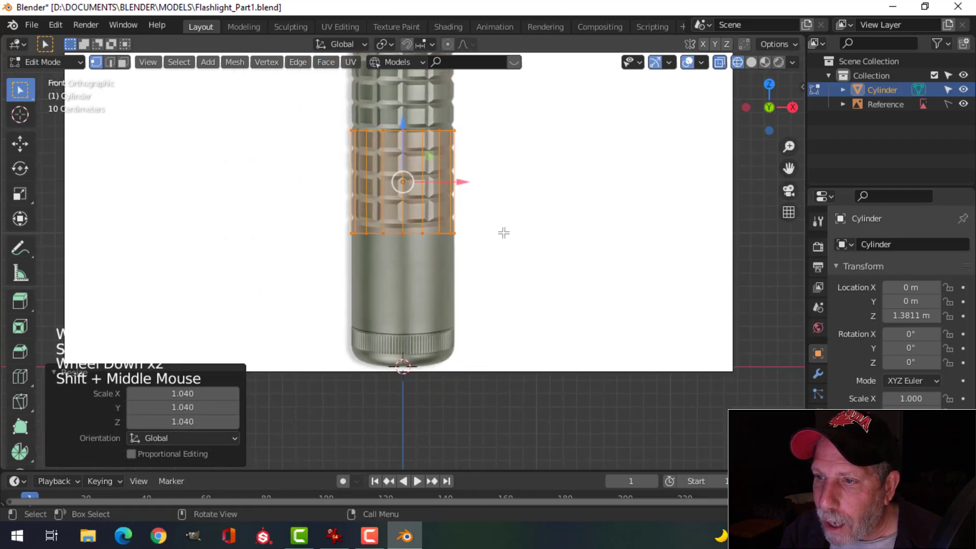
{"action": "mouse_move", "coordinate": [401, 124]}
{"action": "left_mouse_down"}
{"action": "mouse_move", "coordinate": [390, 253]}
{"action": "mouse_move", "coordinate": [389, 127]}
{"action": "left_mouse_up"}
{"action": "key", "text": "g"}
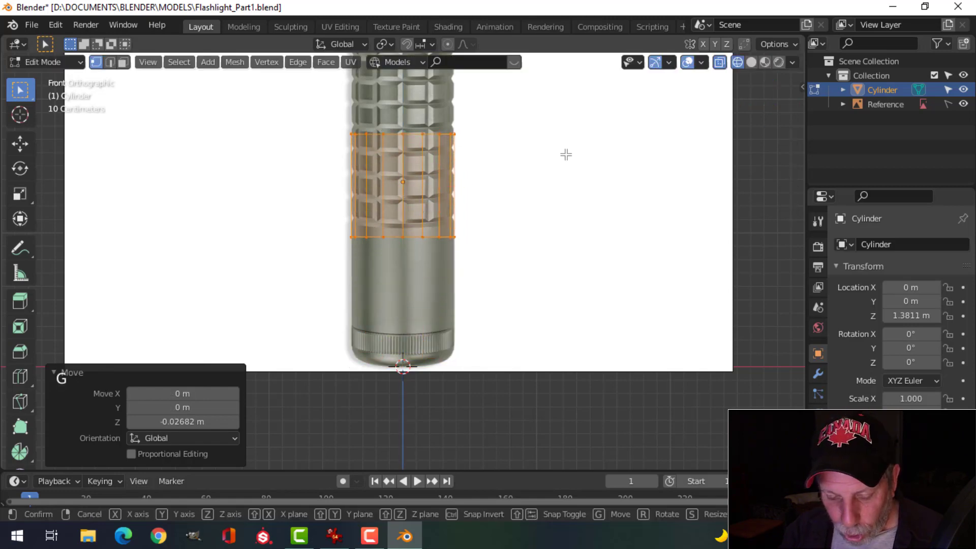
{"action": "key", "text": "z"}
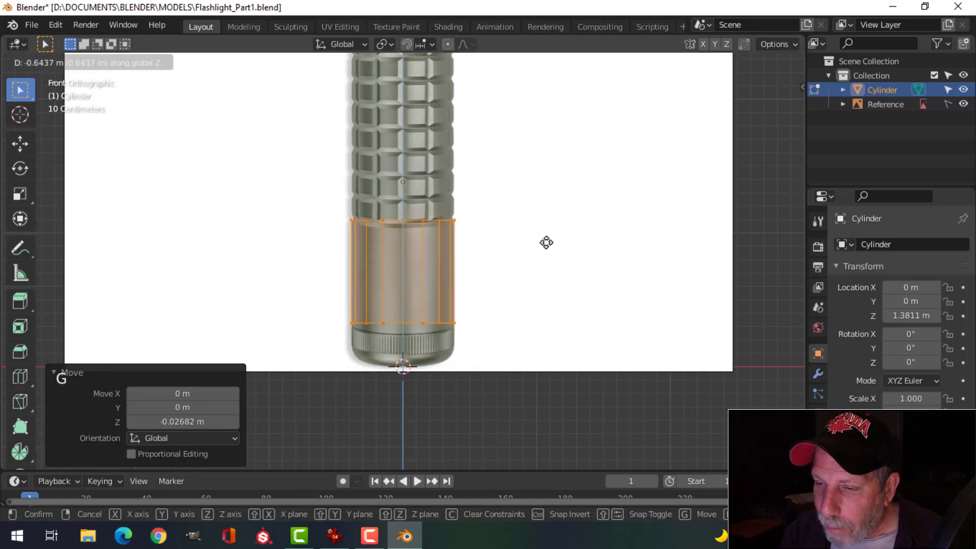
{"action": "left_click", "coordinate": [546, 268]}
- Deselect all the cylinder's vertices and set the viewport shading to Solid
{"action": "scroll", "coordinate": [549, 266], "scroll_direction": "up", "scroll_amount": 4}
{"action": "middle_click_drag", "start_coordinate": [550, 266], "coordinate": [520, 124], "text": "shift"}
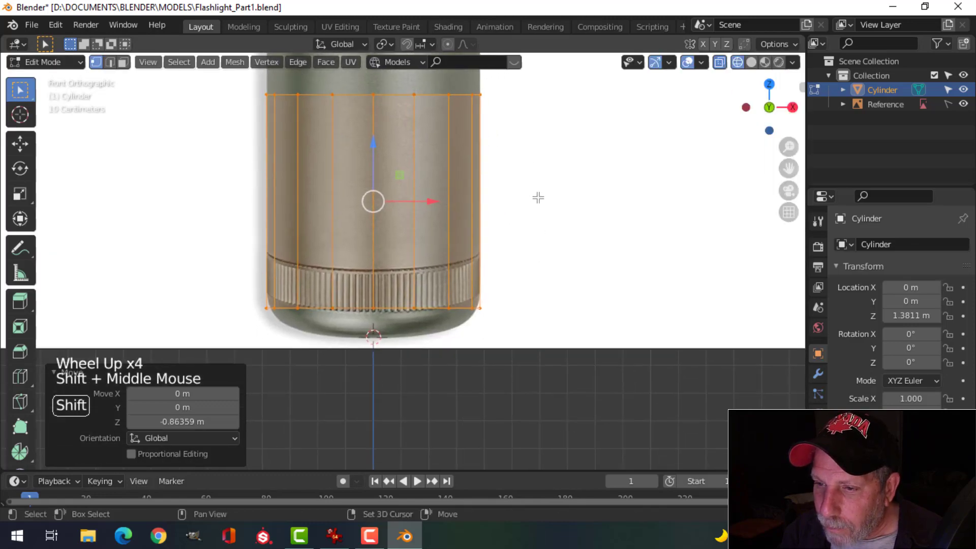
{"action": "middle_click_drag", "start_coordinate": [538, 198], "coordinate": [543, 177], "text": "shift"}
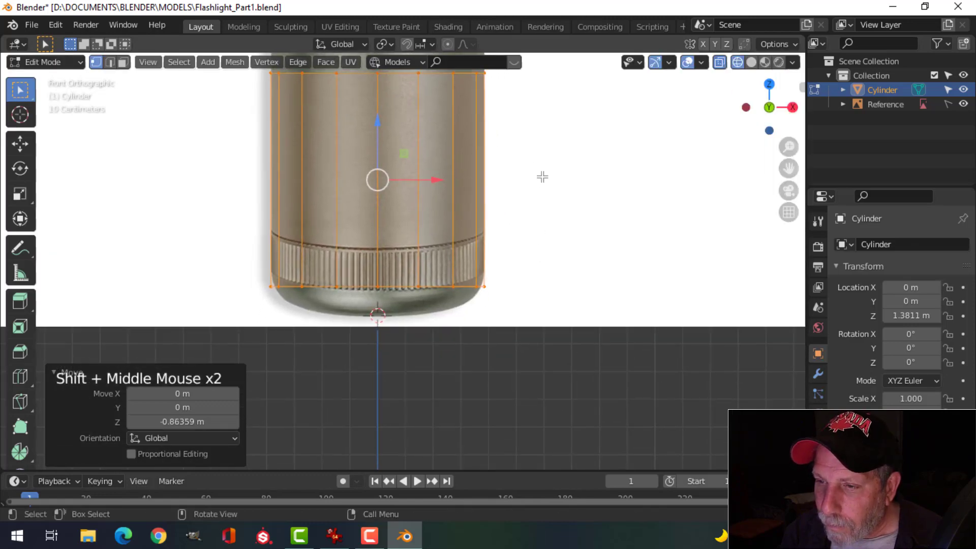
{"action": "key", "text": "alt+a"}
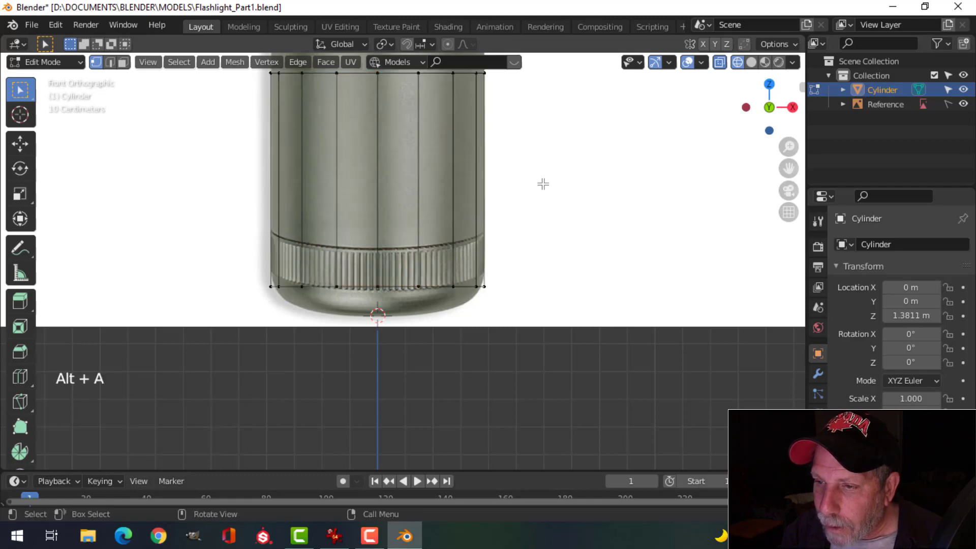
{"action": "scroll", "coordinate": [543, 184], "scroll_direction": "down", "scroll_amount": 4}
{"action": "middle_click_drag", "start_coordinate": [543, 185], "coordinate": [543, 190], "text": "shift"}
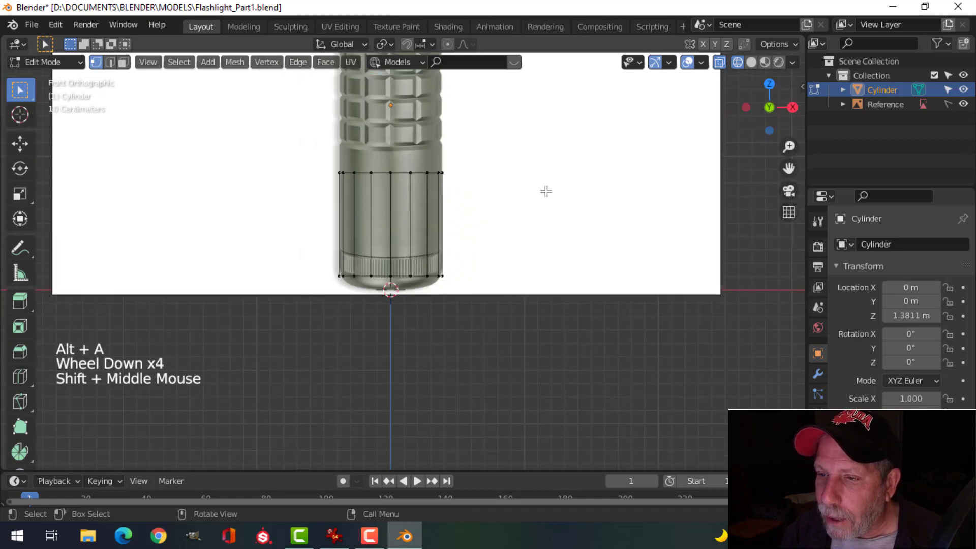
{"action": "key", "text": "z"}
{"action": "left_click", "coordinate": [647, 196]}
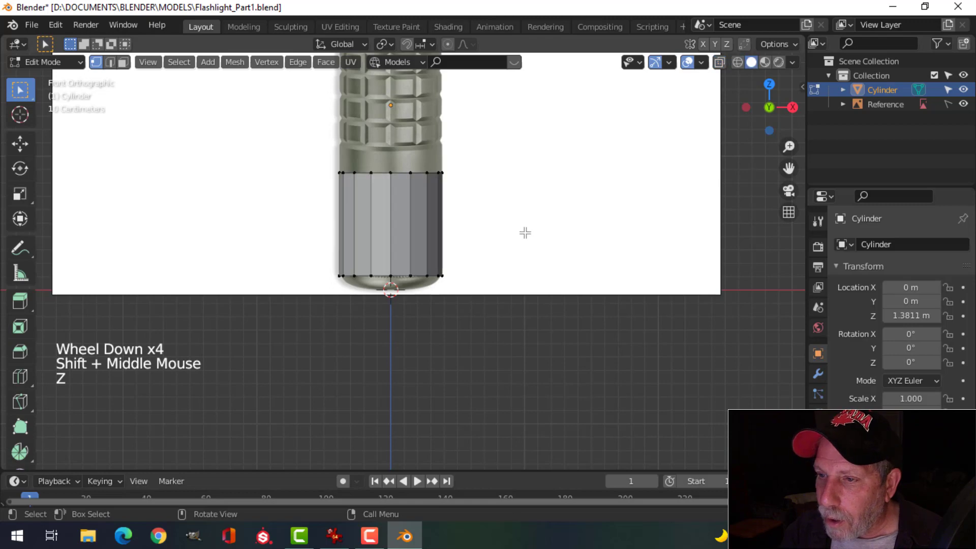
{"action": "scroll", "coordinate": [525, 232], "scroll_direction": "up", "scroll_amount": 4}
{"action": "scroll", "coordinate": [526, 233], "scroll_direction": "down", "scroll_amount": 1}
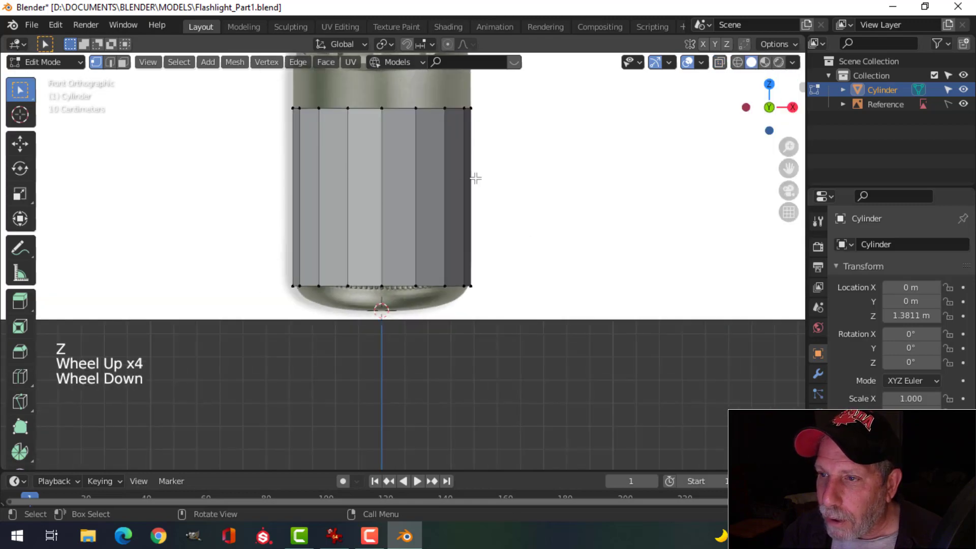
- Leave Edit Mode on the cylinder, then hide and reshow it in front view to see the reference base behind
{"action": "scroll", "coordinate": [475, 175], "scroll_direction": "down", "scroll_amount": 1}
{"action": "middle_click_drag", "start_coordinate": [424, 176], "coordinate": [424, 227], "text": "shift"}
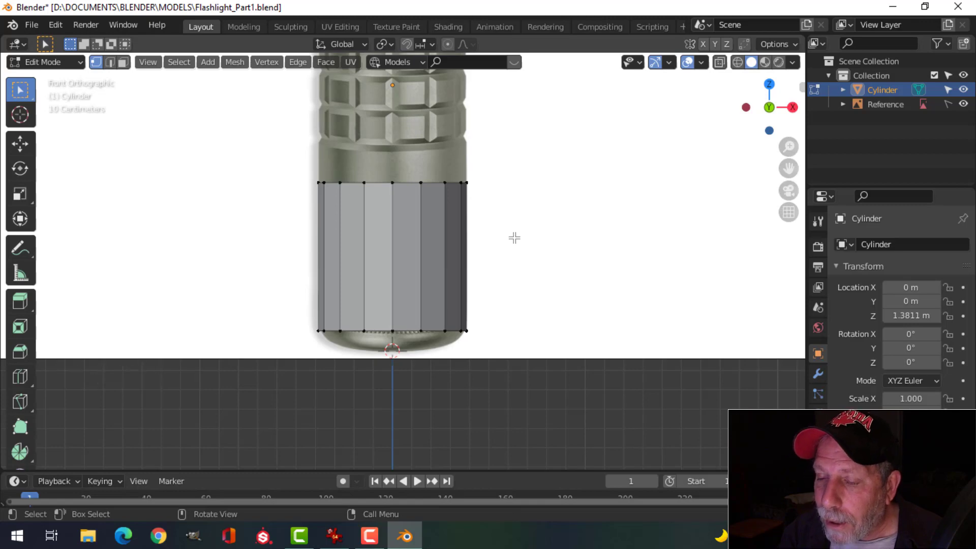
{"action": "scroll", "coordinate": [514, 238], "scroll_direction": "down", "scroll_amount": 1}
{"action": "scroll", "coordinate": [514, 235], "scroll_direction": "up", "scroll_amount": 3}
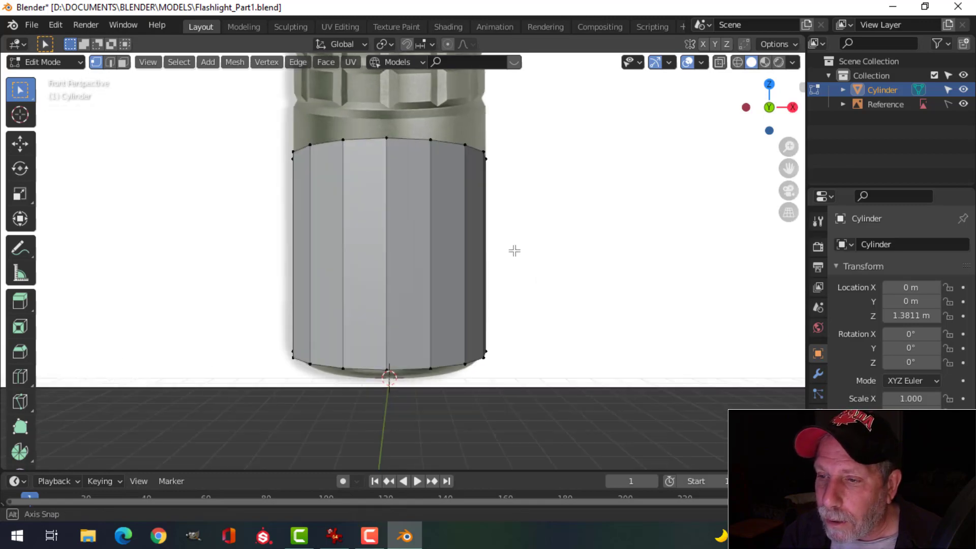
{"action": "key", "text": "Tab"}
{"action": "middle_click_drag", "start_coordinate": [514, 248], "coordinate": [529, 204]}
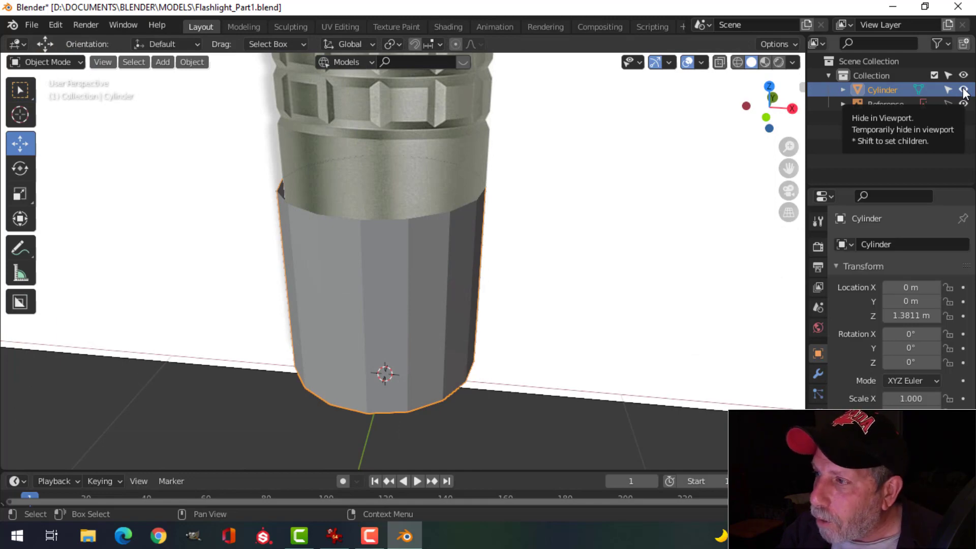
{"action": "left_click", "coordinate": [963, 90]}
{"action": "key", "text": "KP_1"}
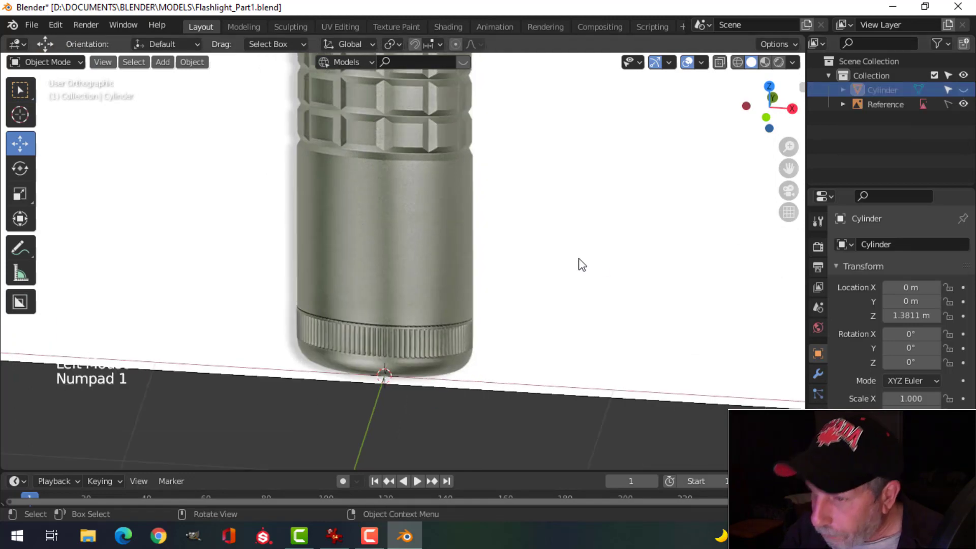
{"action": "left_click", "coordinate": [963, 90]}
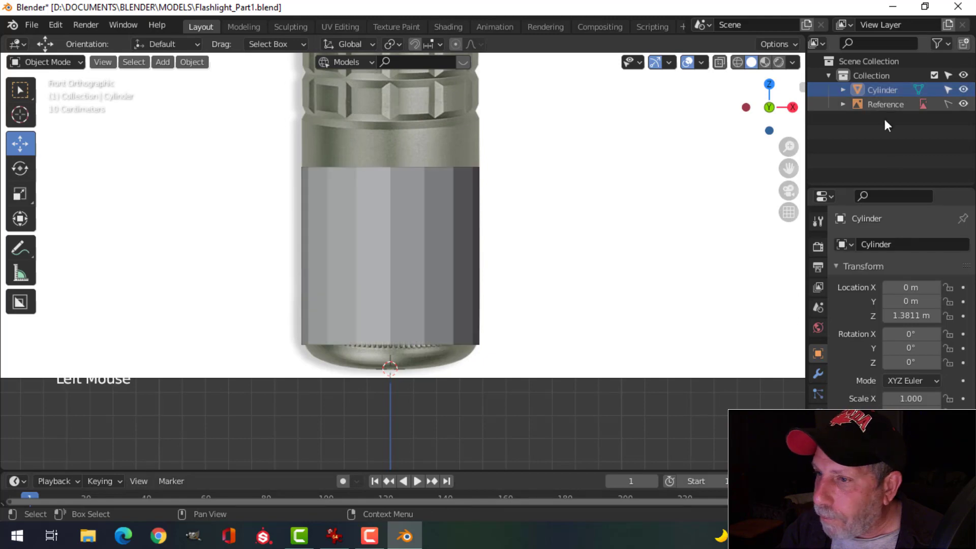
- Hide the selected cylinder to examine the ribbed ring and rounded base of the reference, and unhide it again
{"action": "left_click", "coordinate": [377, 263]}
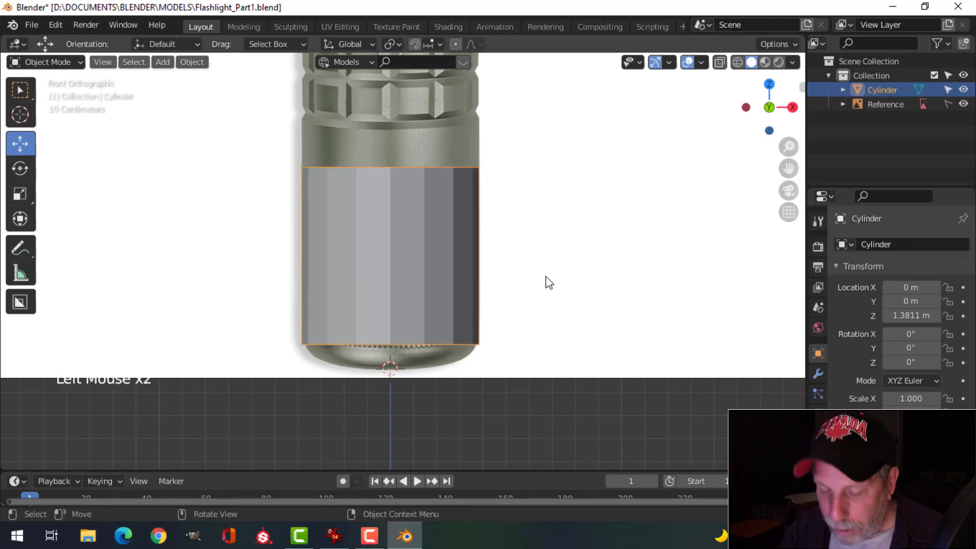
{"action": "key", "text": "h"}
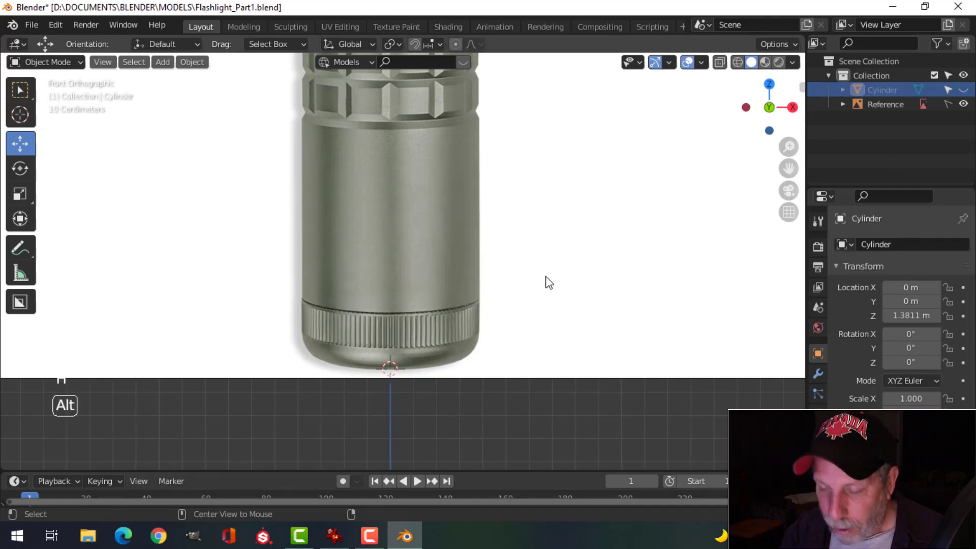
{"action": "key", "text": "alt+h"}
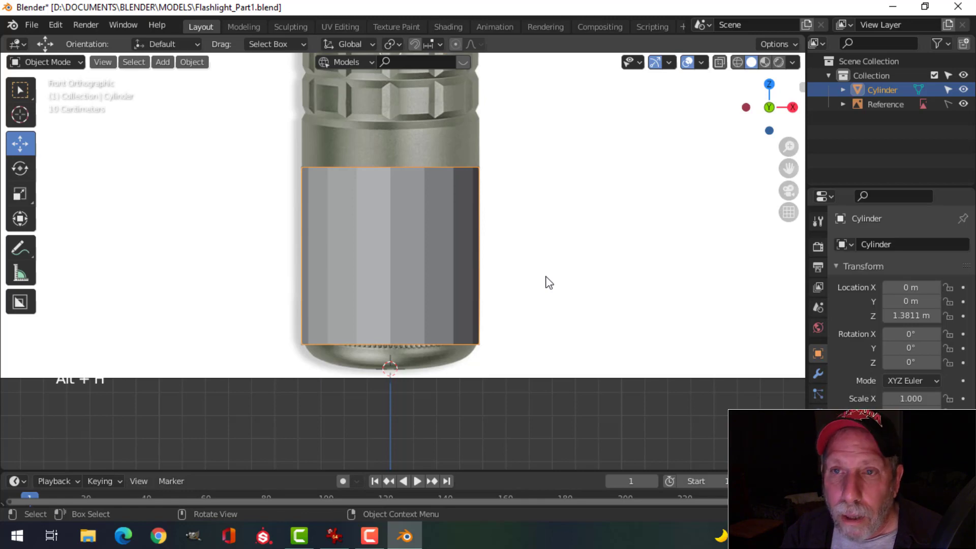
{"action": "key", "text": "h"}
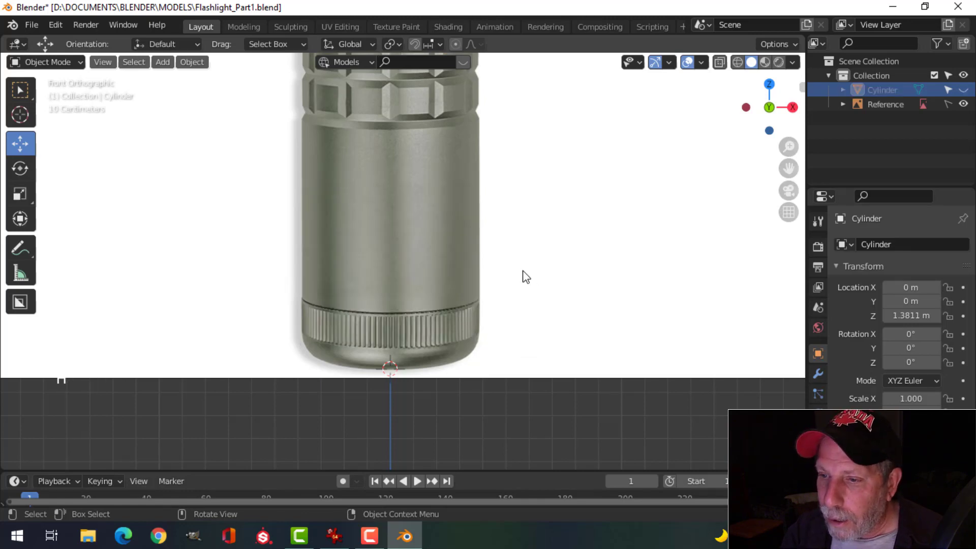
{"action": "middle_click_drag", "start_coordinate": [503, 327], "coordinate": [499, 272], "text": "shift"}
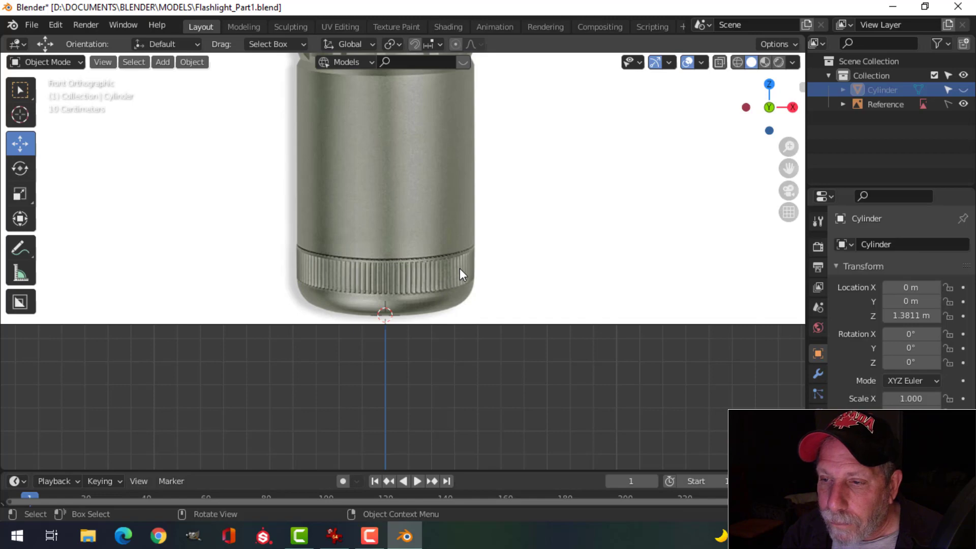
{"action": "key", "text": "alt+h"}
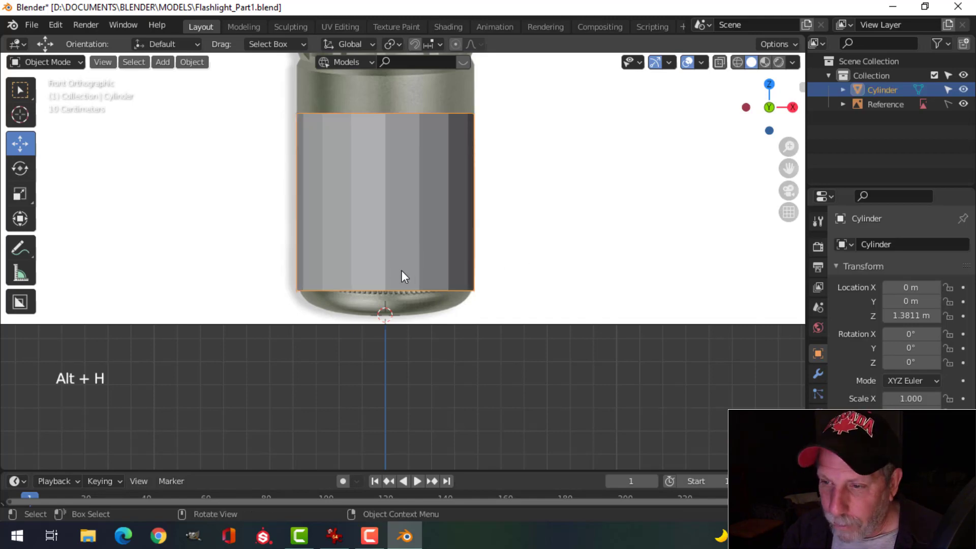
- Inspect the cylinder's open underside, select the cylinder and enter Edit Mode on it
{"action": "key", "text": "alt+a"}
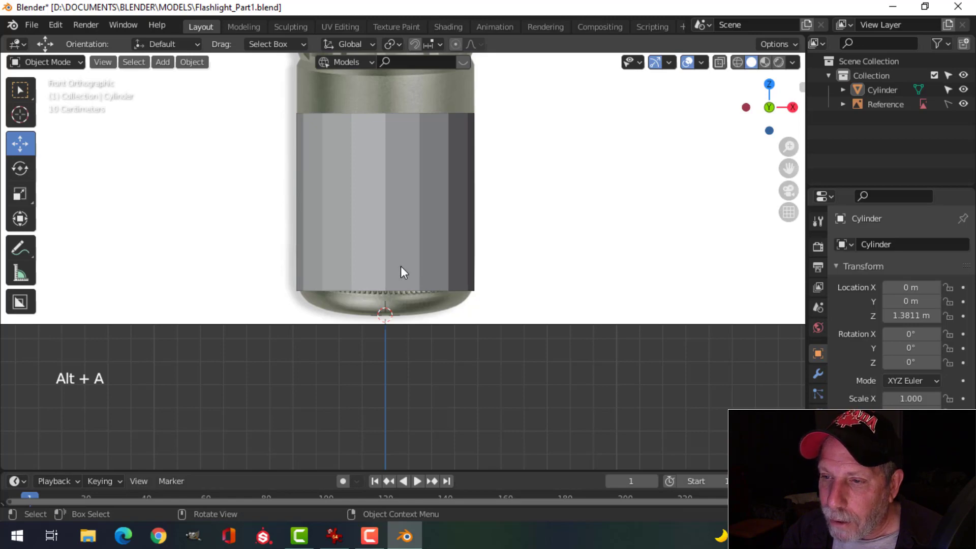
{"action": "middle_click_drag", "start_coordinate": [401, 266], "coordinate": [400, 216]}
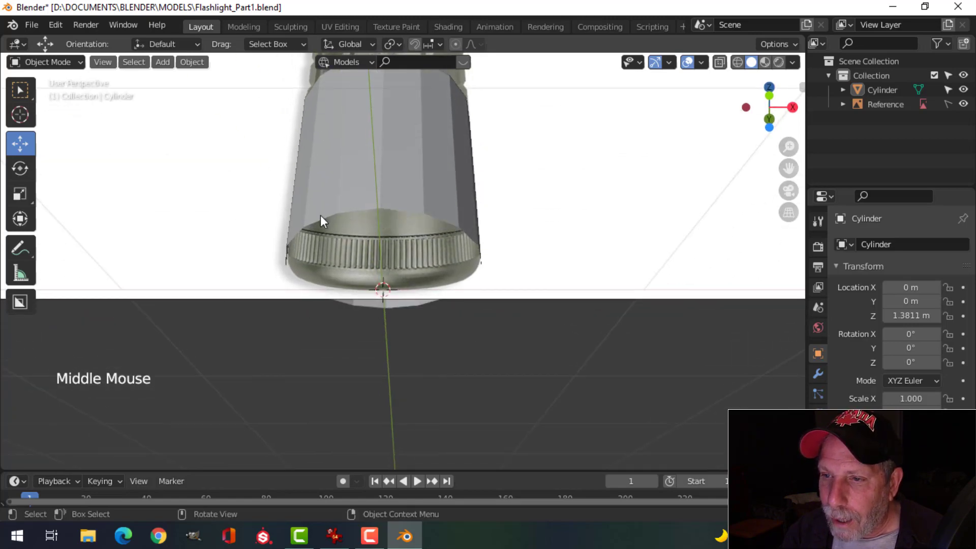
{"action": "middle_click_drag", "start_coordinate": [461, 210], "coordinate": [352, 182]}
{"action": "middle_click_drag", "start_coordinate": [449, 184], "coordinate": [421, 212]}
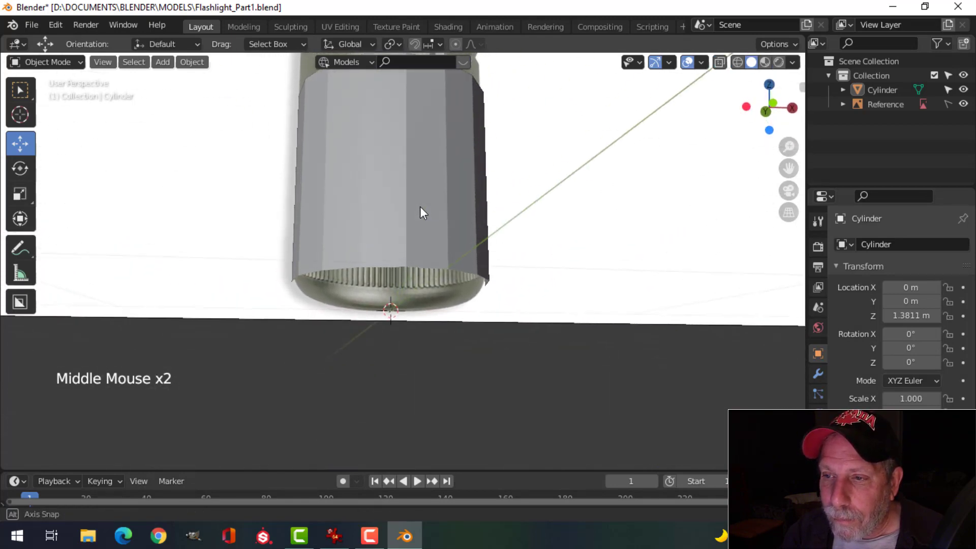
{"action": "left_click", "coordinate": [416, 205]}
{"action": "mouse_move", "coordinate": [549, 227]}
{"action": "middle_mouse_down"}
{"action": "mouse_move", "coordinate": [514, 273]}
{"action": "mouse_move", "coordinate": [534, 283]}
{"action": "mouse_move", "coordinate": [554, 245]}
{"action": "mouse_move", "coordinate": [541, 222]}
{"action": "middle_mouse_up"}
{"action": "key", "text": "Tab"}
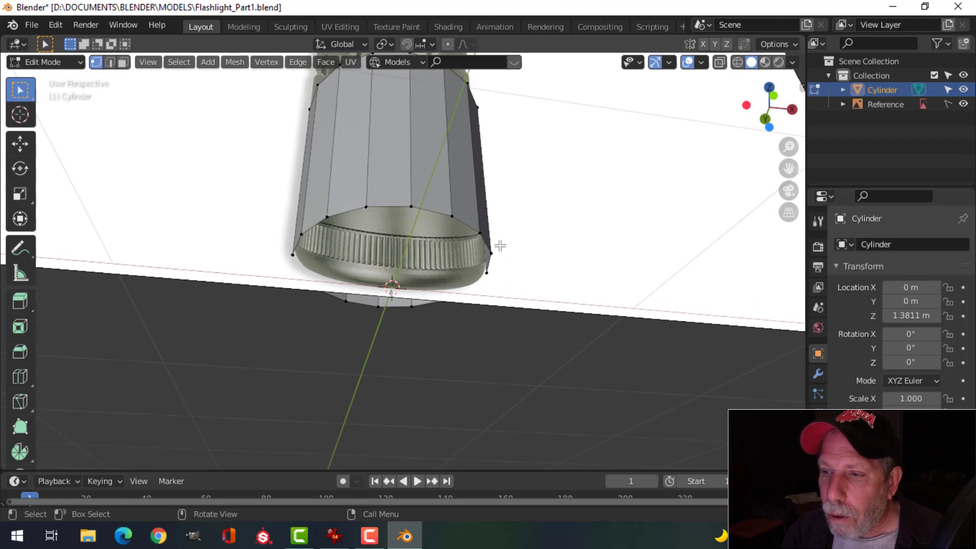
- Try selecting the cylinder's bottom edge loop in vertex mode, and clear the selection
{"action": "middle_click_drag", "start_coordinate": [528, 192], "coordinate": [565, 199]}
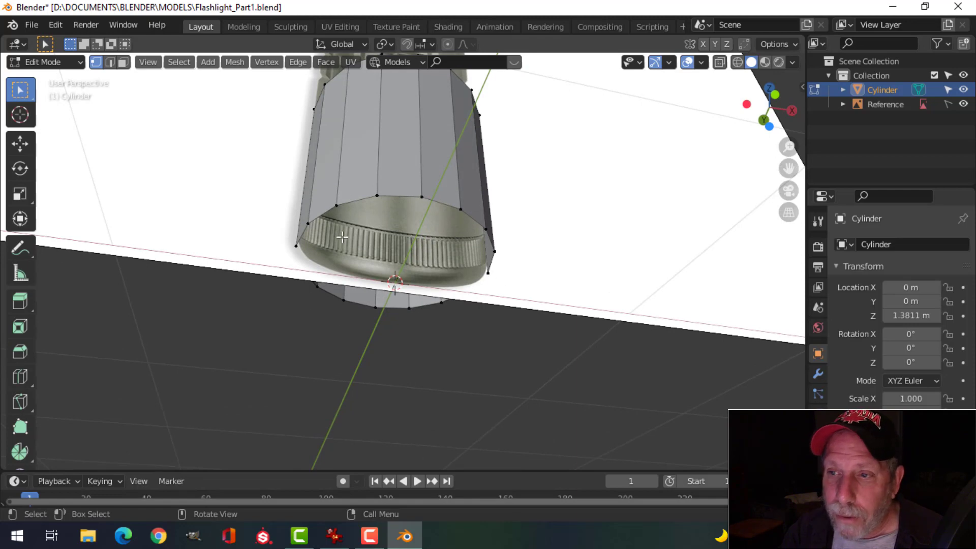
{"action": "left_click", "coordinate": [392, 196], "text": "alt+shift"}
{"action": "key", "text": "alt+a"}
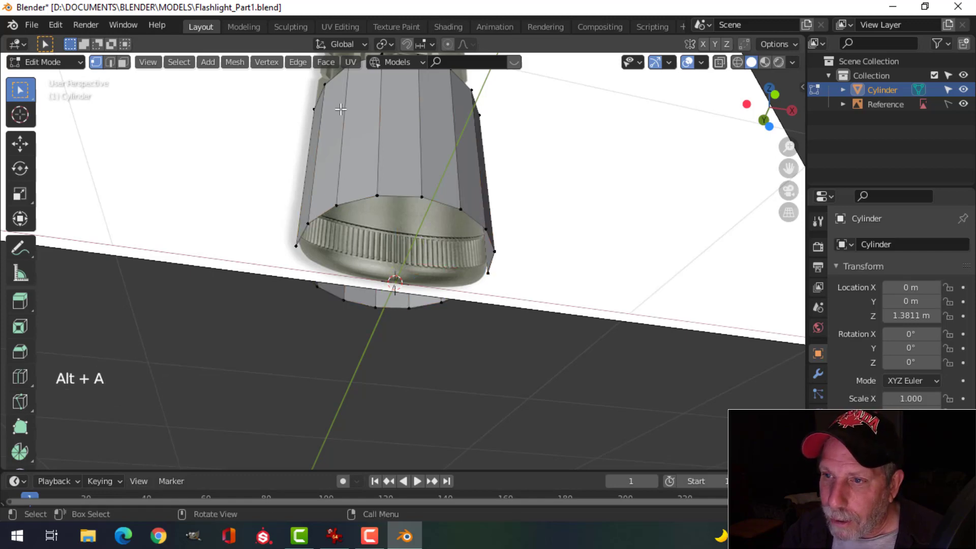
{"action": "left_click", "coordinate": [501, 218], "text": "alt+shift"}
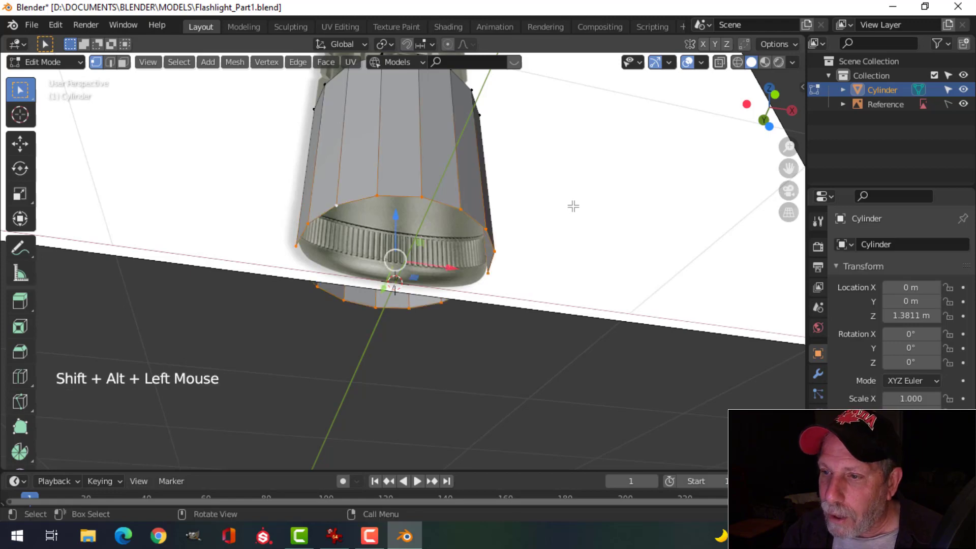
{"action": "middle_click_drag", "start_coordinate": [573, 207], "coordinate": [556, 232]}
{"action": "key", "text": "alt+a"}
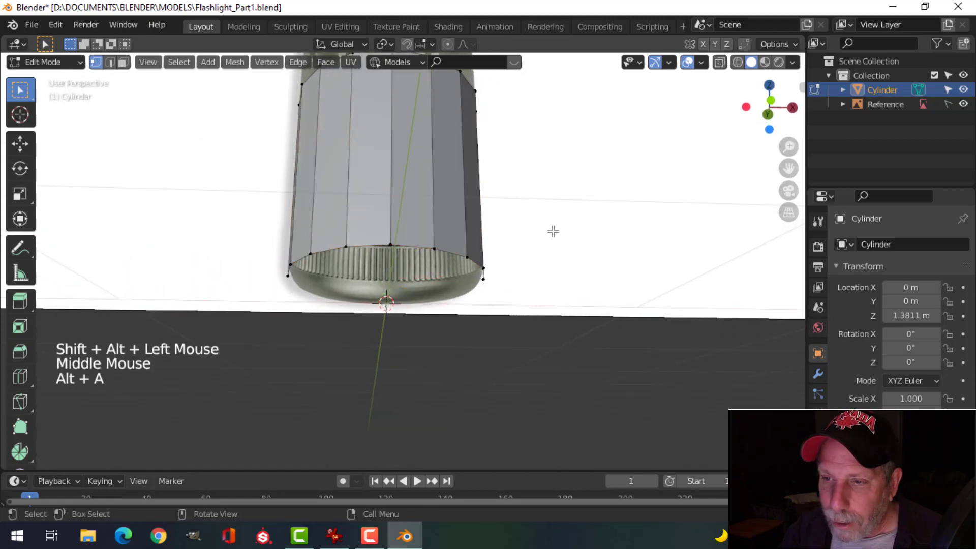
- Switch to edge selection, try picking the bottom rim's edges one by one, and deselect them
{"action": "key", "text": "2"}
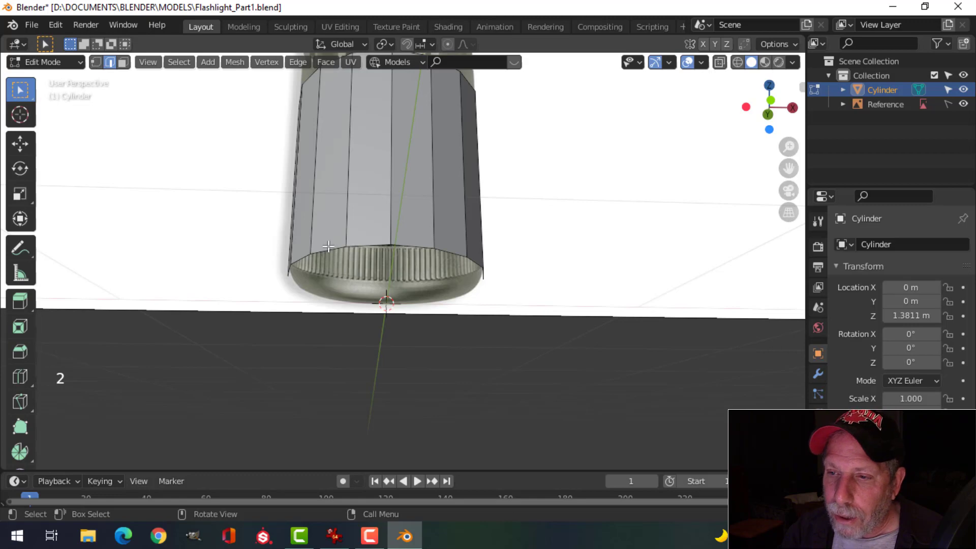
{"action": "left_click", "coordinate": [363, 246]}
{"action": "left_click", "coordinate": [439, 252], "text": "shift"}
{"action": "left_click", "coordinate": [351, 246], "text": "shift"}
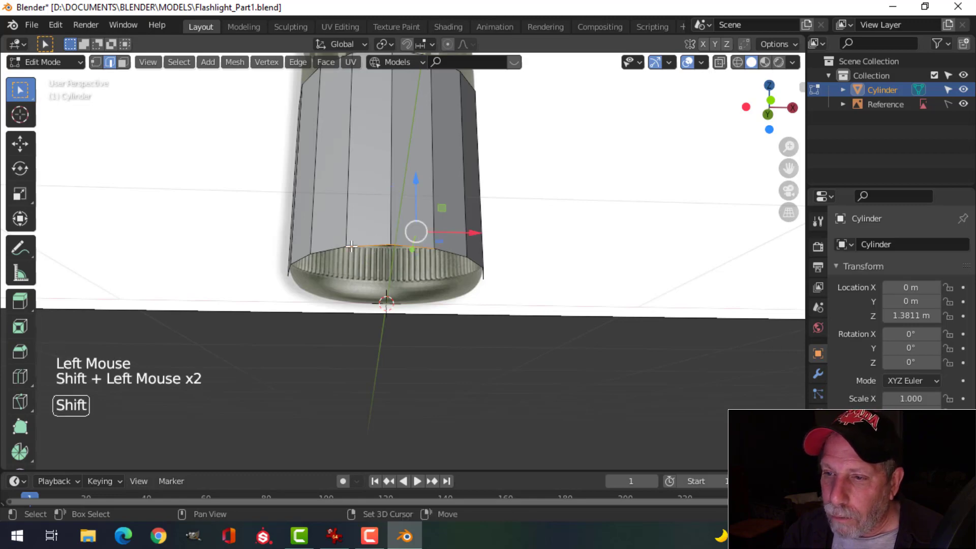
{"action": "left_click", "coordinate": [315, 254], "text": "shift"}
{"action": "key", "text": "alt+a"}
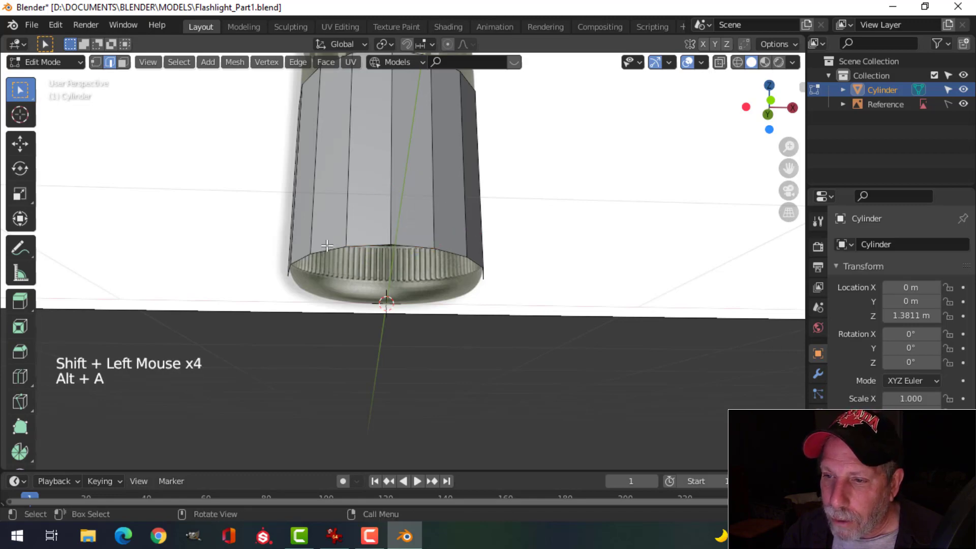
- Select the whole bottom edge loop, hide the Reference image and fill the cylinder's open bottom with a face
{"action": "left_click", "coordinate": [327, 247], "text": "alt+shift"}
{"action": "middle_click_drag", "start_coordinate": [548, 244], "coordinate": [539, 193]}
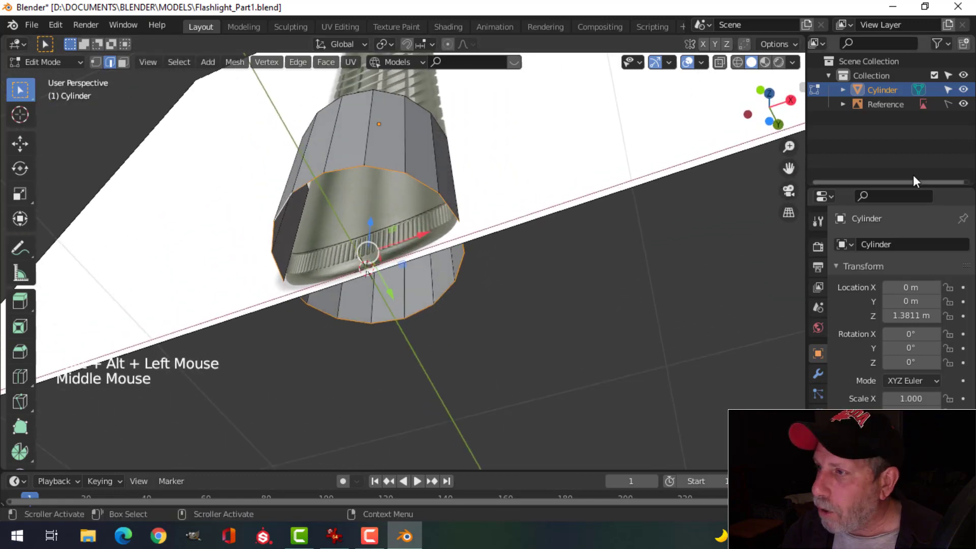
{"action": "left_click", "coordinate": [964, 104]}
{"action": "middle_click_drag", "start_coordinate": [661, 240], "coordinate": [532, 221]}
{"action": "key", "text": "f"}
{"action": "key", "text": "1"}
{"action": "middle_click_drag", "start_coordinate": [490, 258], "coordinate": [499, 238]}
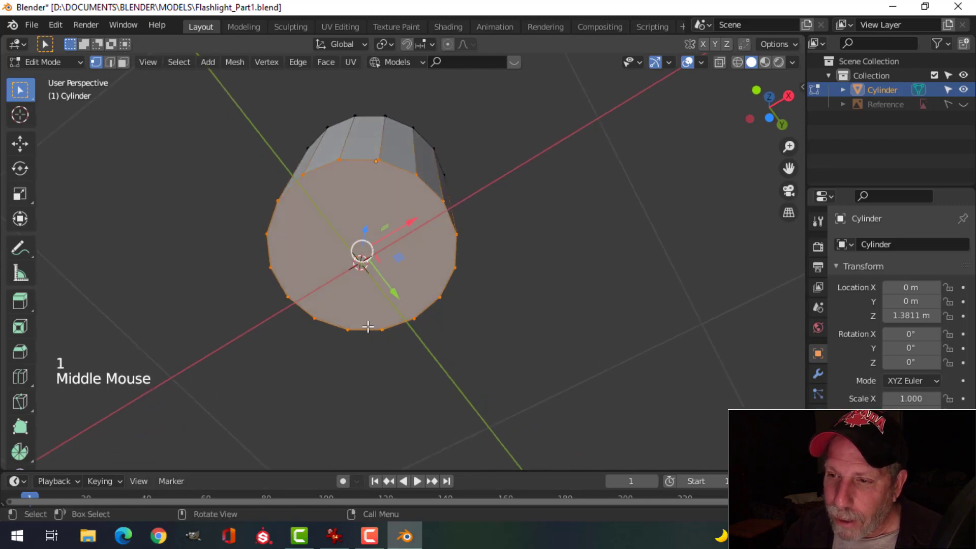
{"action": "key", "text": "alt+a"}
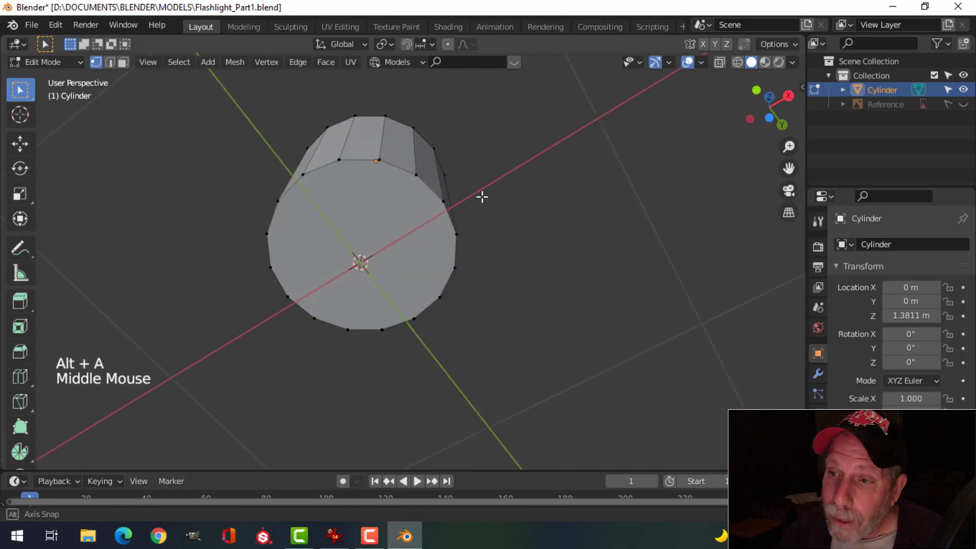
{"action": "middle_click_drag", "start_coordinate": [482, 196], "coordinate": [549, 233]}
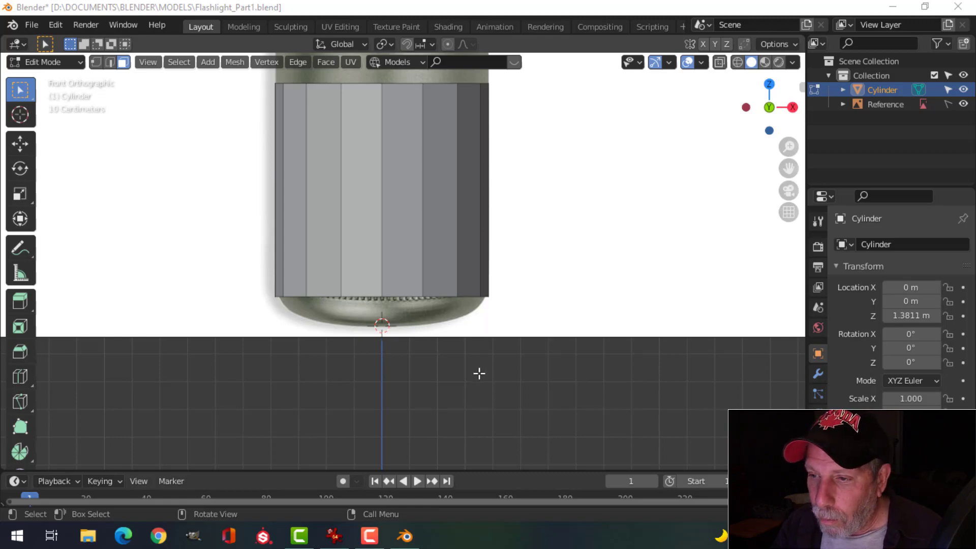
- Select the cylinder's bottom face and move it down about 0.108 m along Z to the base of the reference flashlight
{"action": "middle_click_drag", "start_coordinate": [480, 374], "coordinate": [488, 329]}
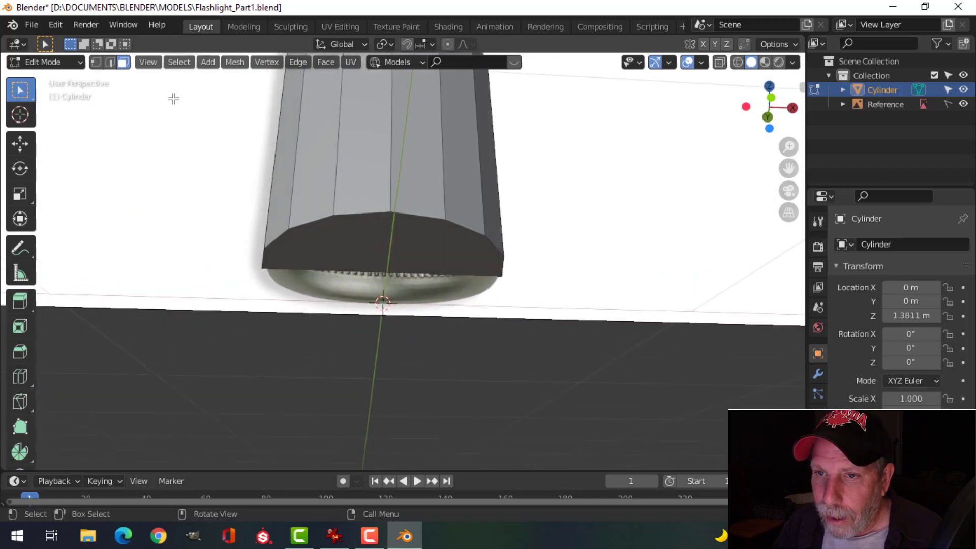
{"action": "left_click", "coordinate": [110, 64]}
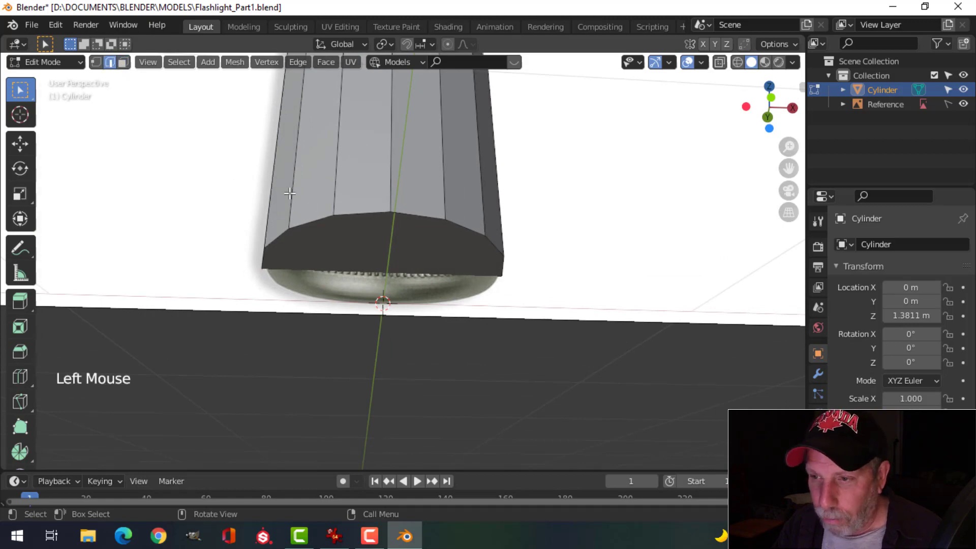
{"action": "key", "text": "3"}
{"action": "left_click", "coordinate": [370, 243]}
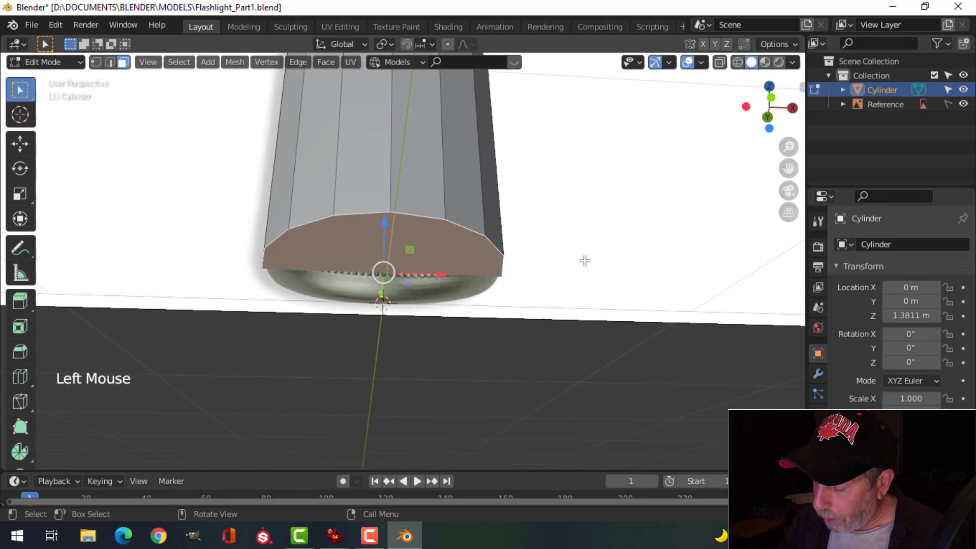
{"action": "key", "text": "KP_1"}
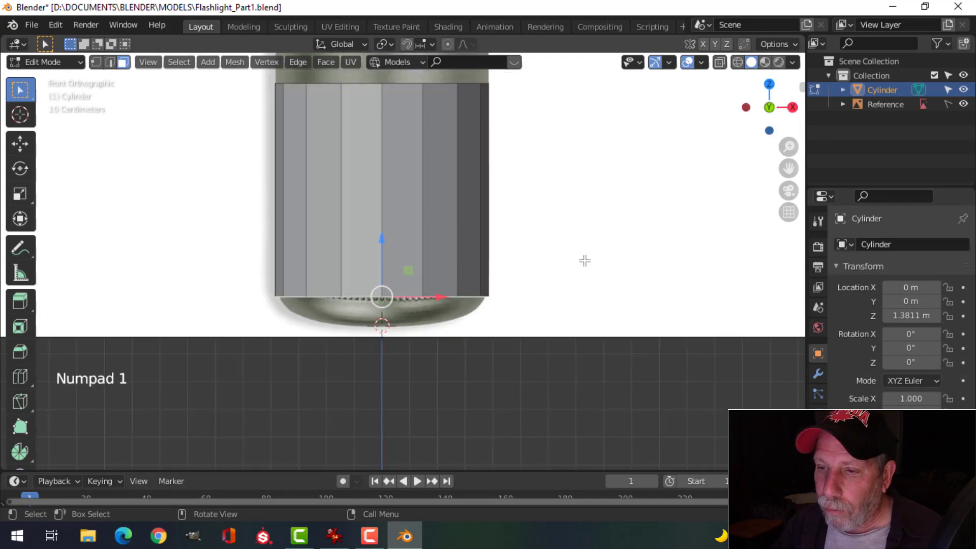
{"action": "scroll", "coordinate": [382, 294], "scroll_direction": "up", "scroll_amount": 1}
{"action": "scroll", "coordinate": [469, 315], "scroll_direction": "up", "scroll_amount": 1}
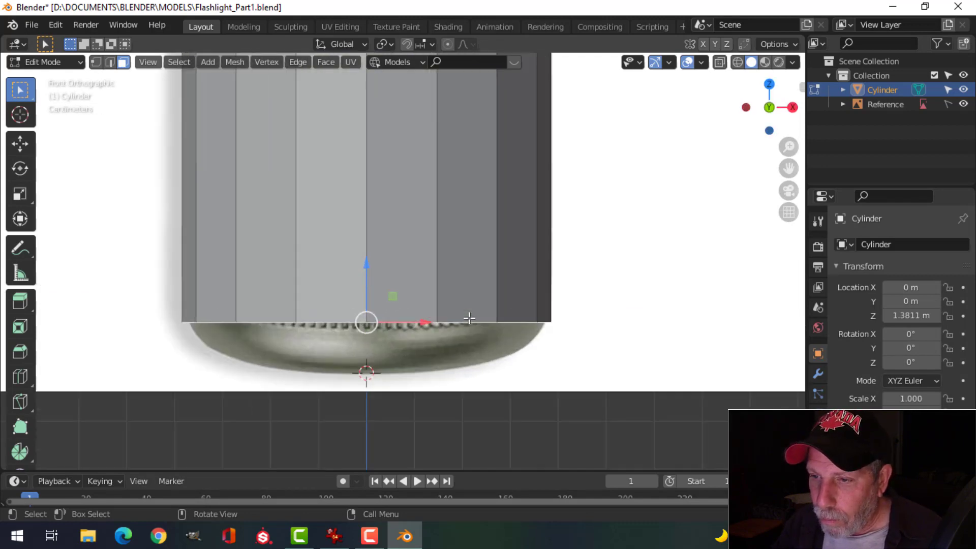
{"action": "middle_click_drag", "start_coordinate": [457, 360], "coordinate": [477, 333], "text": "shift"}
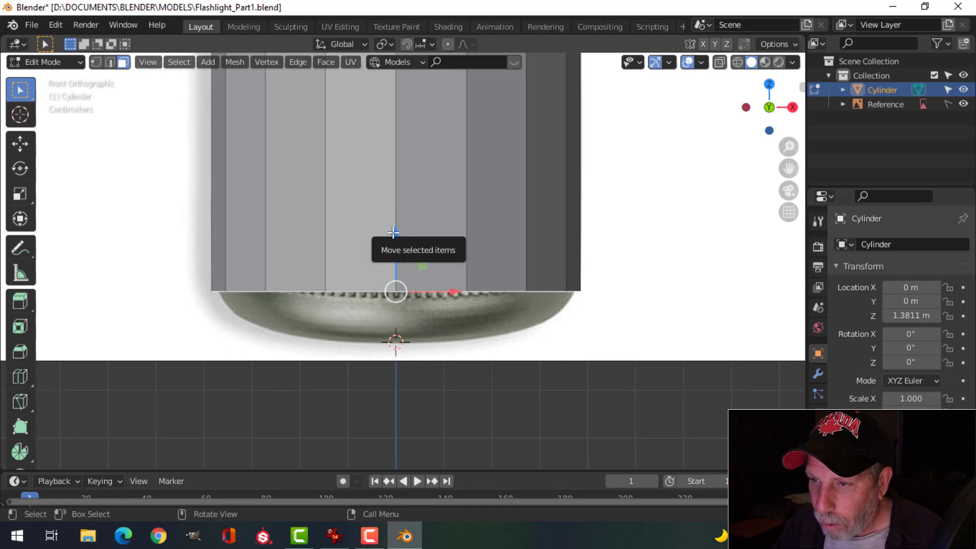
{"action": "left_click_drag", "start_coordinate": [395, 232], "coordinate": [395, 287]}
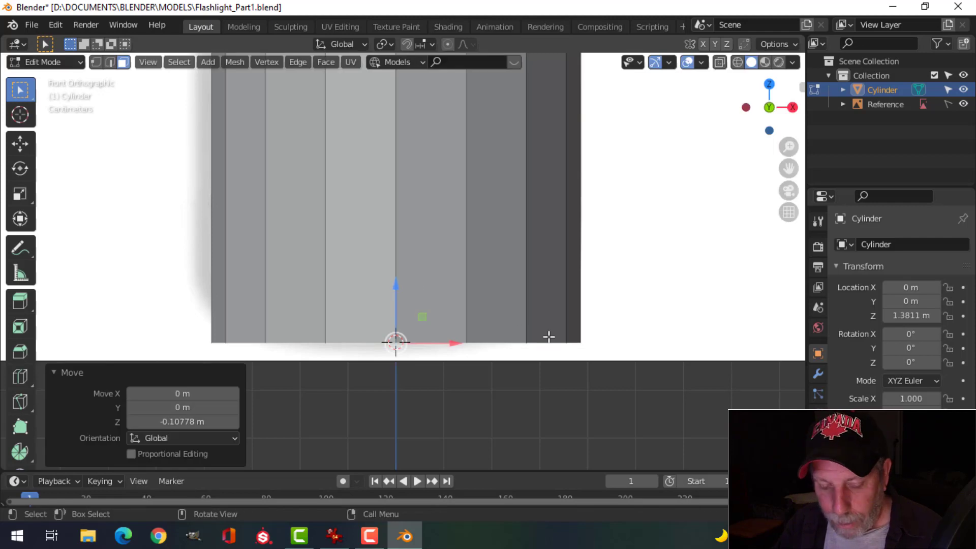
- Set the viewport shading to wireframe and check the lowered bottom face against the reference image
{"action": "key", "text": "z"}
{"action": "left_click", "coordinate": [428, 340]}
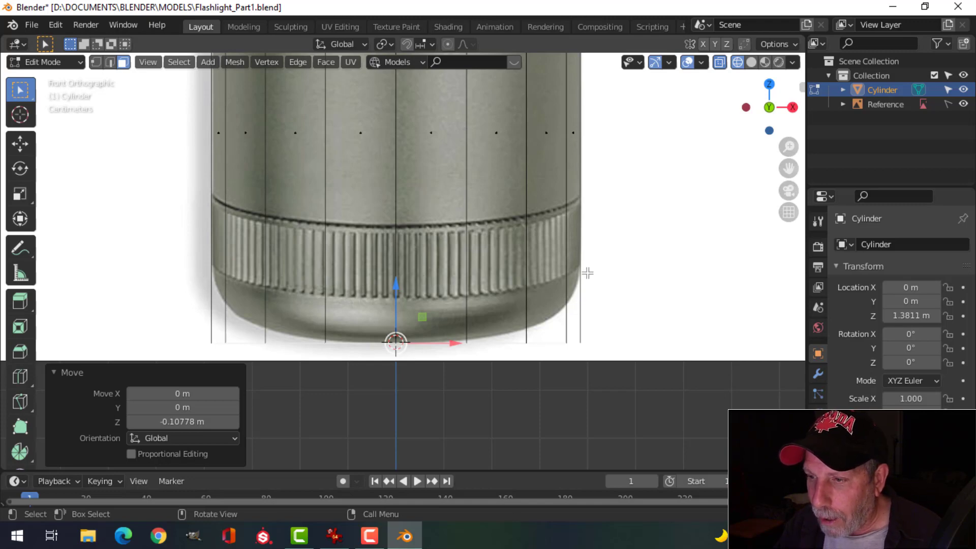
{"action": "middle_click_drag", "start_coordinate": [514, 410], "coordinate": [515, 363]}
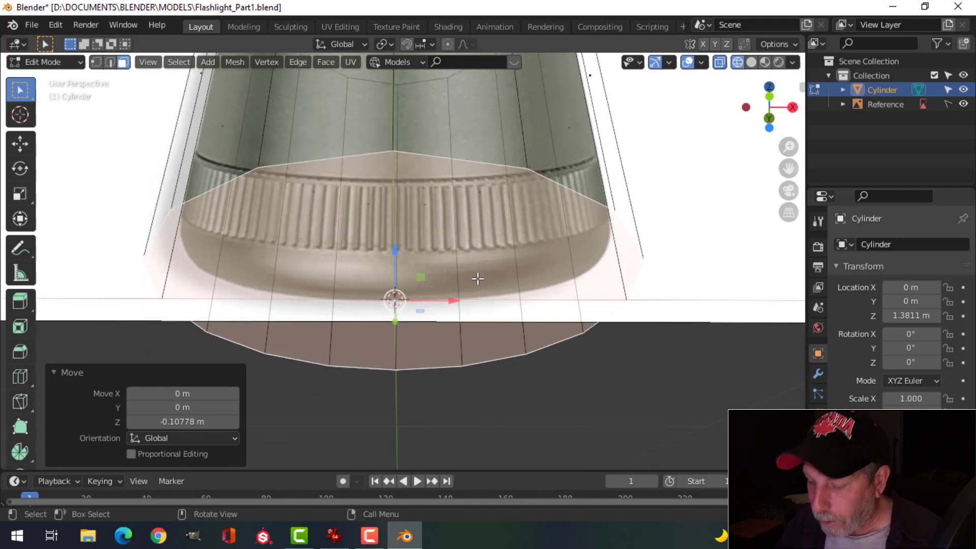
- Bevel the rim of the cylinder's bottom face in front view, about 0.091 m wide with a single segment
{"action": "key", "text": "KP_1"}
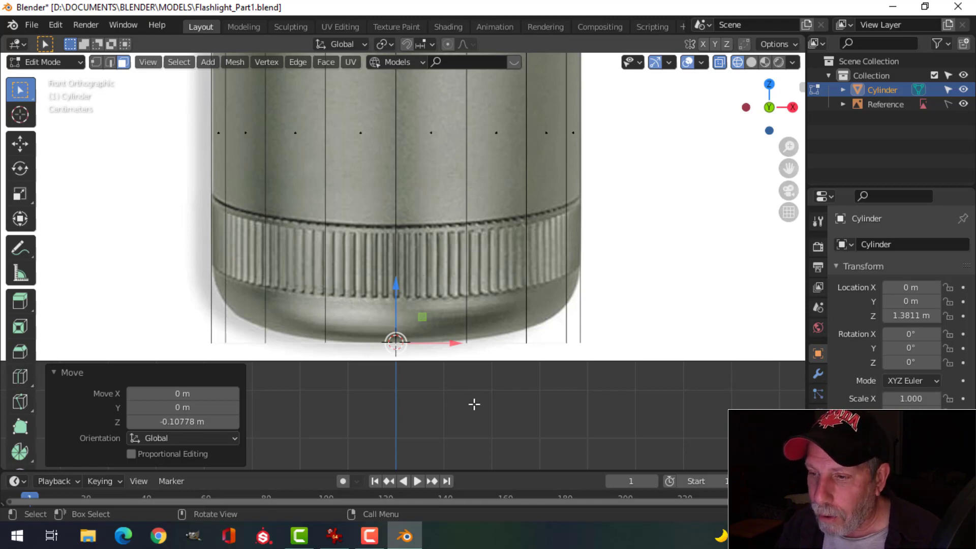
{"action": "scroll", "coordinate": [475, 405], "scroll_direction": "down", "scroll_amount": 1}
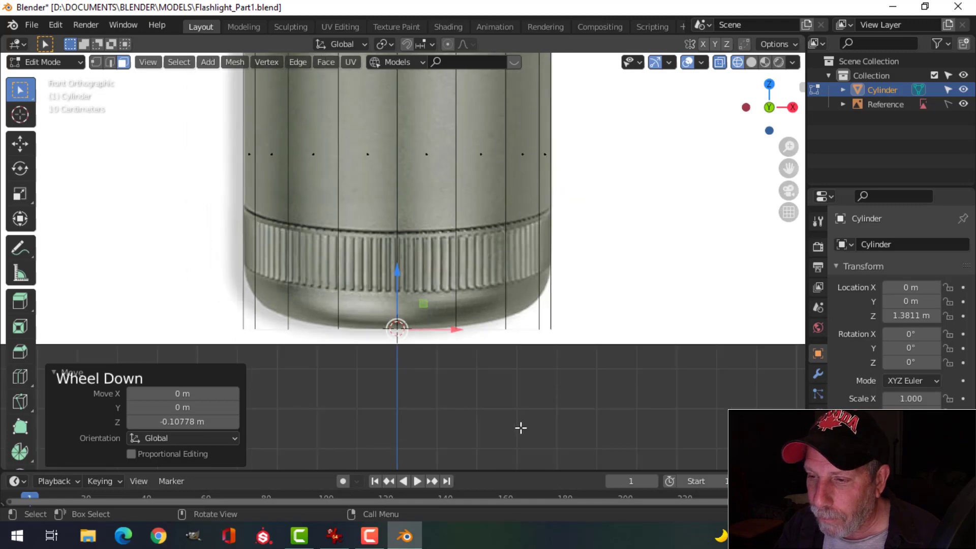
{"action": "middle_click_drag", "start_coordinate": [521, 427], "coordinate": [519, 390], "text": "shift"}
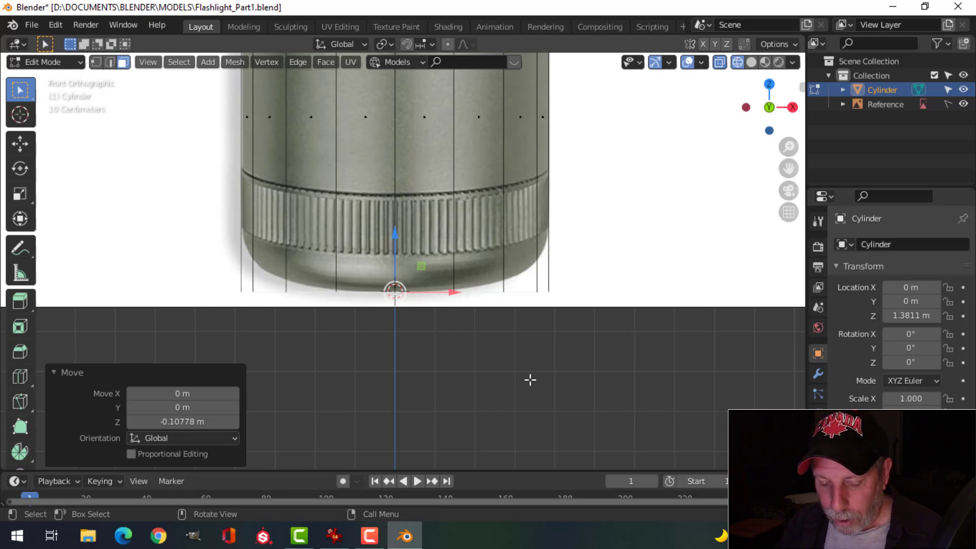
{"action": "key", "text": "ctrl"}
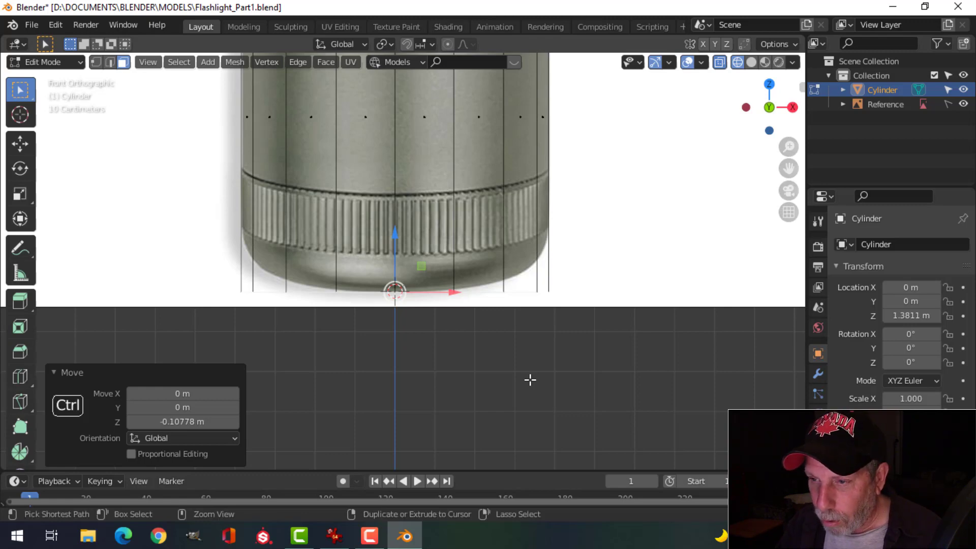
{"action": "key", "text": "ctrl+b"}
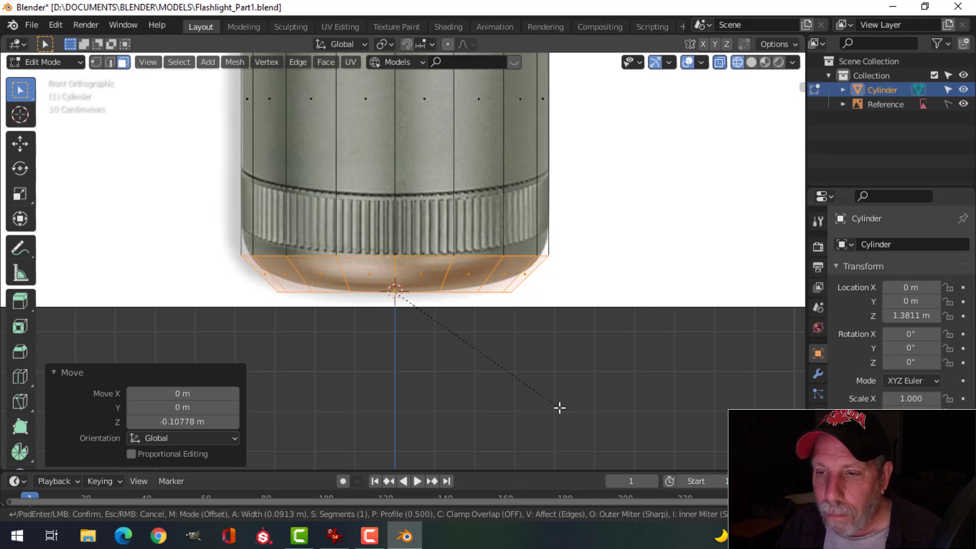
- Try lower and higher segment counts for the bottom bevel to compare how smoothly it rounds
{"action": "scroll", "coordinate": [559, 408], "scroll_direction": "up", "scroll_amount": 1}
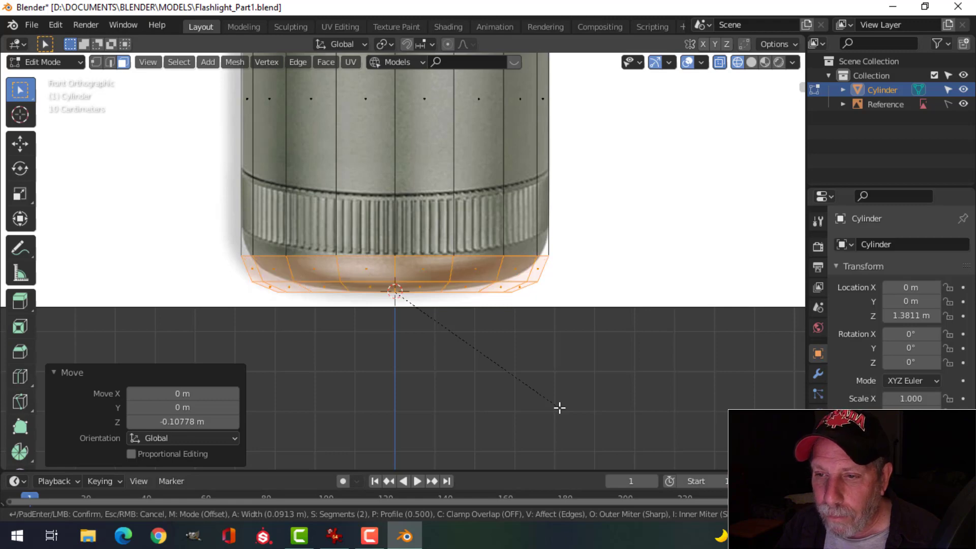
{"action": "scroll", "coordinate": [560, 408], "scroll_direction": "up", "scroll_amount": 1}
{"action": "scroll", "coordinate": [559, 407], "scroll_direction": "up", "scroll_amount": 1}
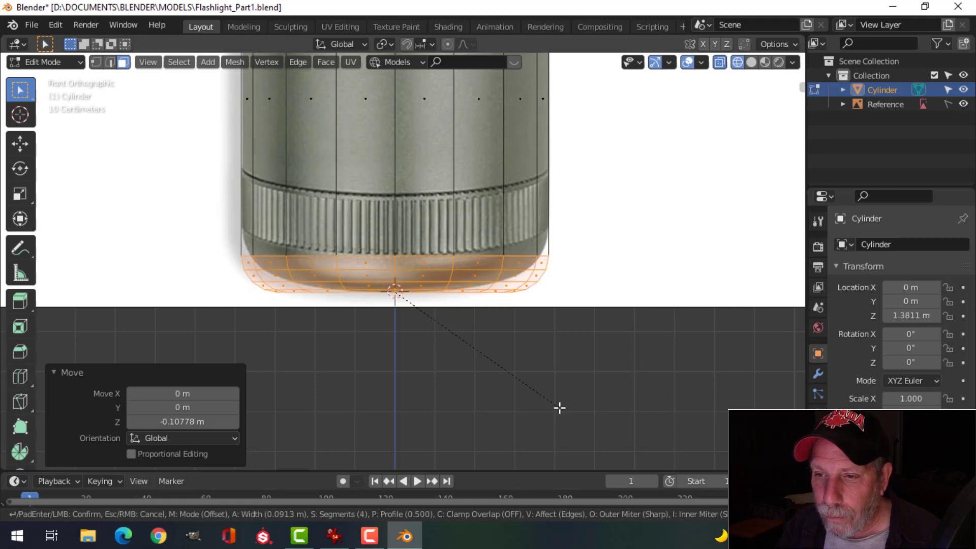
{"action": "scroll", "coordinate": [559, 407], "scroll_direction": "up", "scroll_amount": 1}
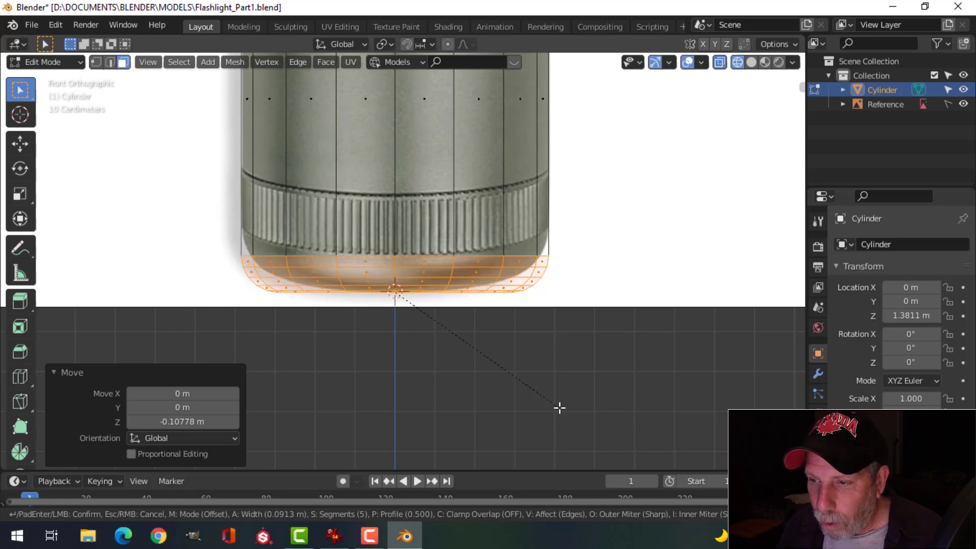
{"action": "scroll", "coordinate": [559, 407], "scroll_direction": "down", "scroll_amount": 4}
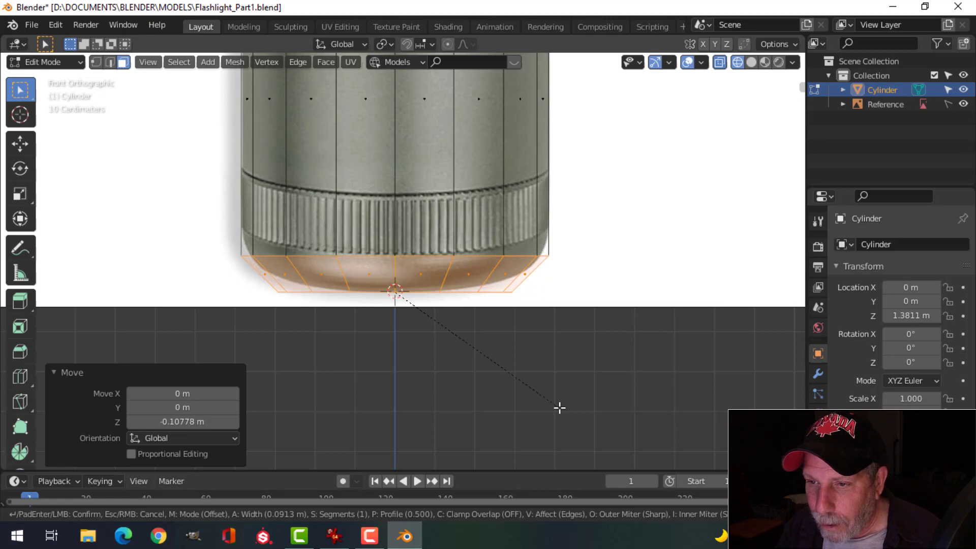
{"action": "scroll", "coordinate": [559, 407], "scroll_direction": "up", "scroll_amount": 1}
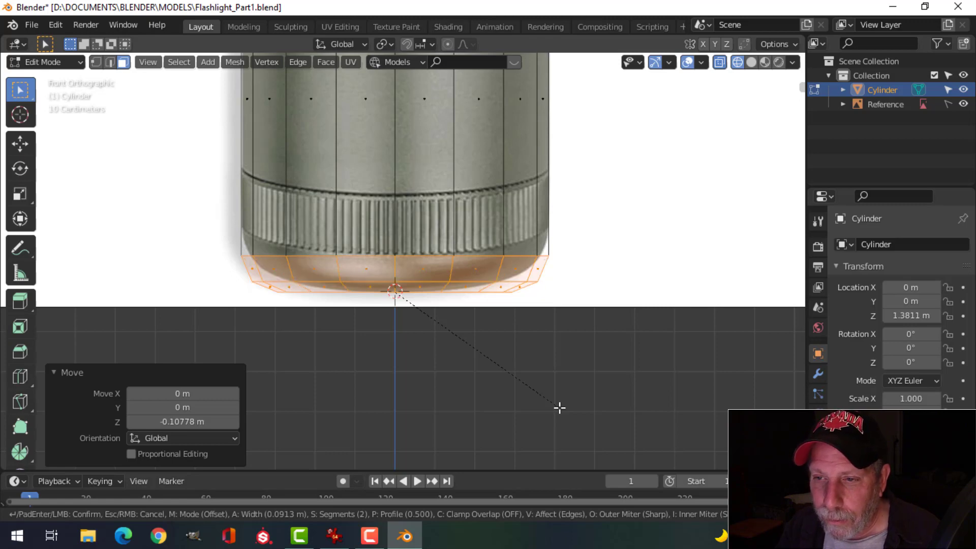
{"action": "scroll", "coordinate": [559, 407], "scroll_direction": "down", "scroll_amount": 1}
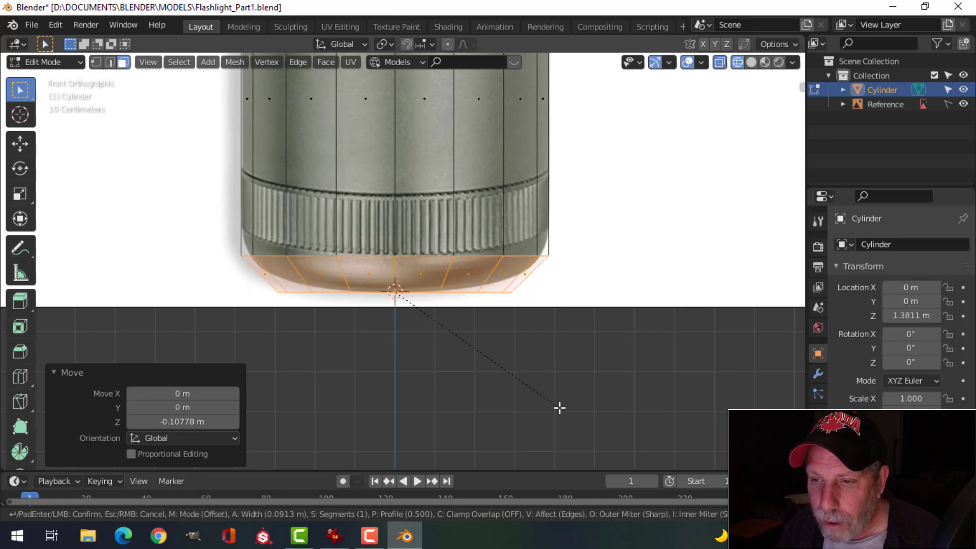
{"action": "scroll", "coordinate": [560, 408], "scroll_direction": "up", "scroll_amount": 1}
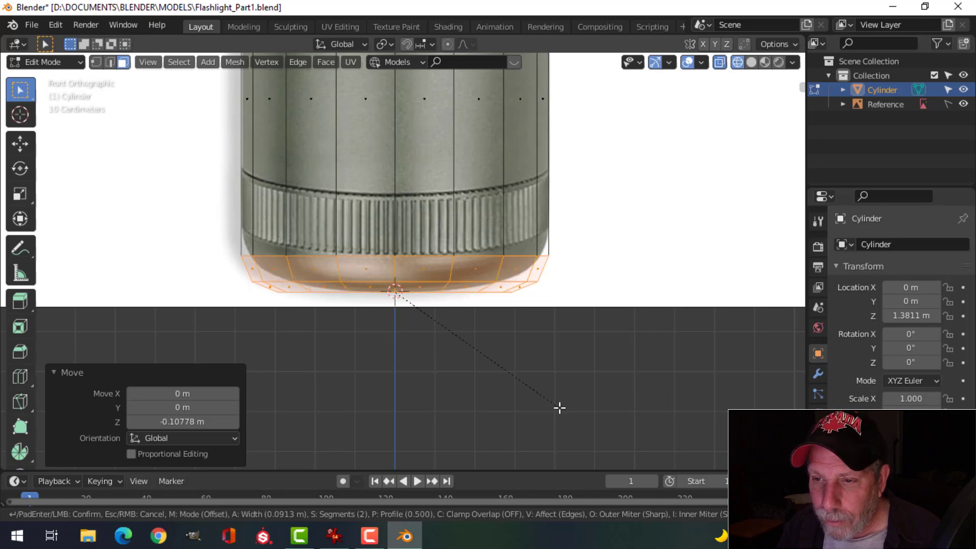
{"action": "scroll", "coordinate": [560, 408], "scroll_direction": "up", "scroll_amount": 1}
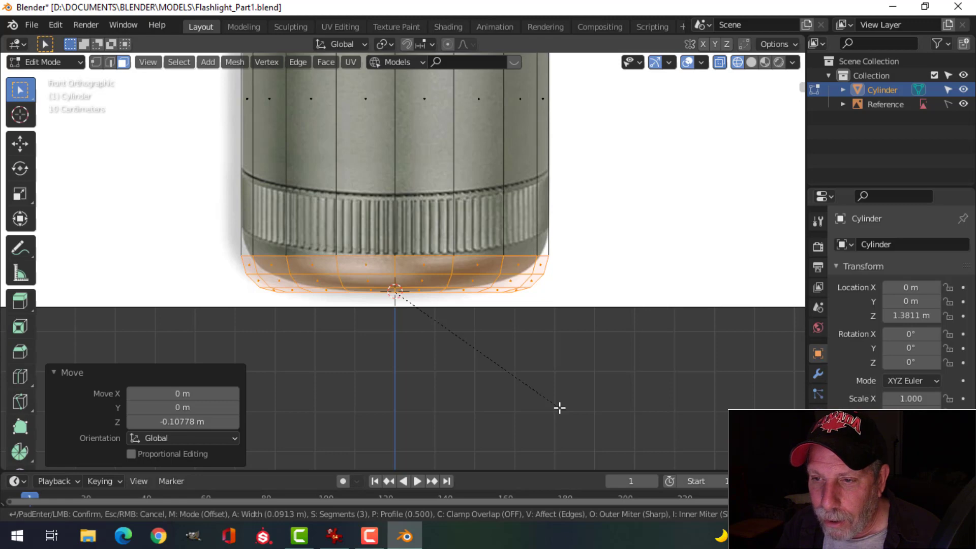
{"action": "scroll", "coordinate": [560, 408], "scroll_direction": "up", "scroll_amount": 6}
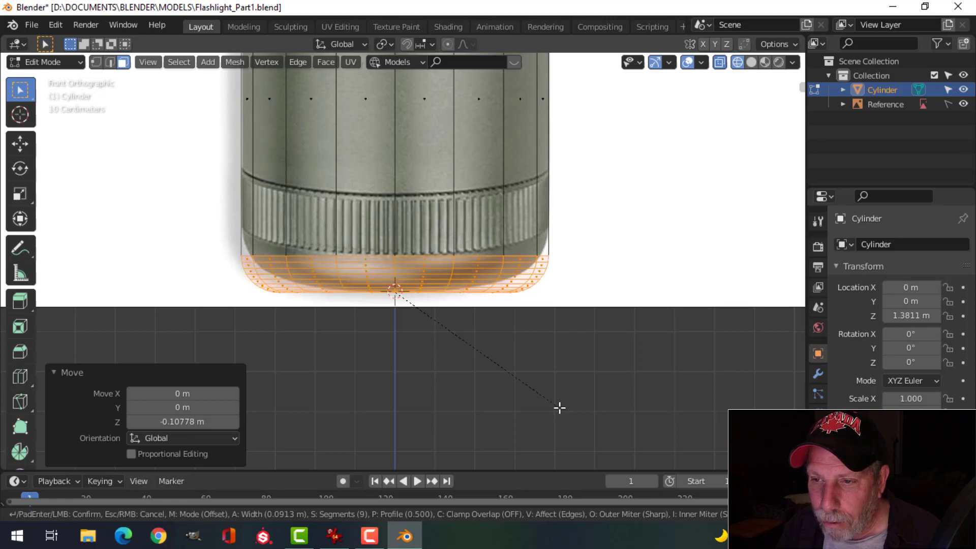
{"action": "scroll", "coordinate": [560, 407], "scroll_direction": "up", "scroll_amount": 7}
{"action": "scroll", "coordinate": [560, 407], "scroll_direction": "down", "scroll_amount": 15}
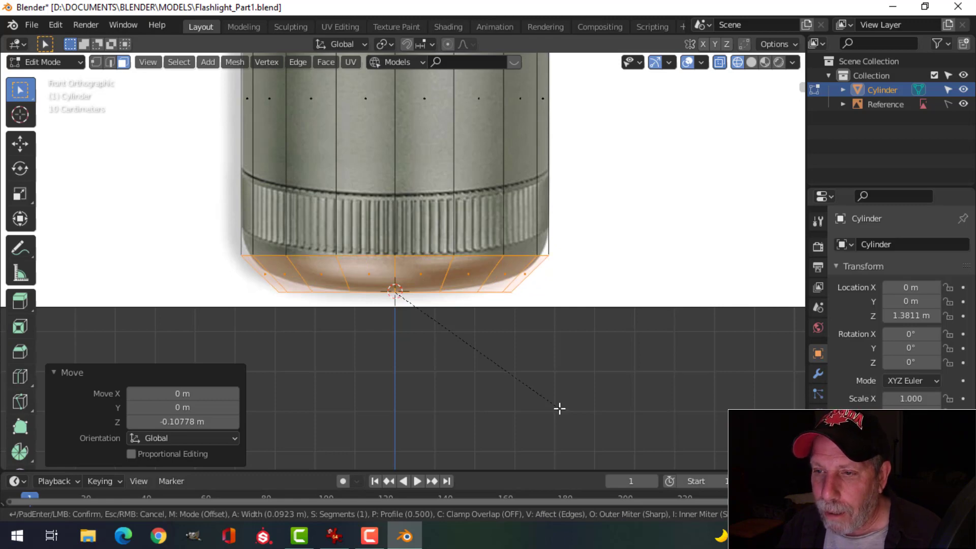
- Finish the bottom bevel with 6 segments and a width of about 0.0923 m, and collapse its settings
{"action": "scroll", "coordinate": [560, 408], "scroll_direction": "up", "scroll_amount": 1}
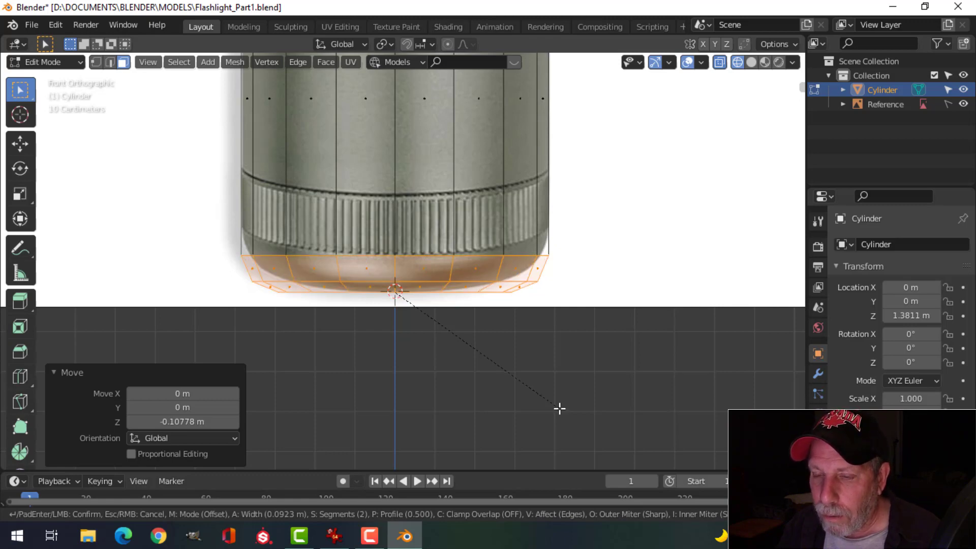
{"action": "scroll", "coordinate": [560, 409], "scroll_direction": "up", "scroll_amount": 2}
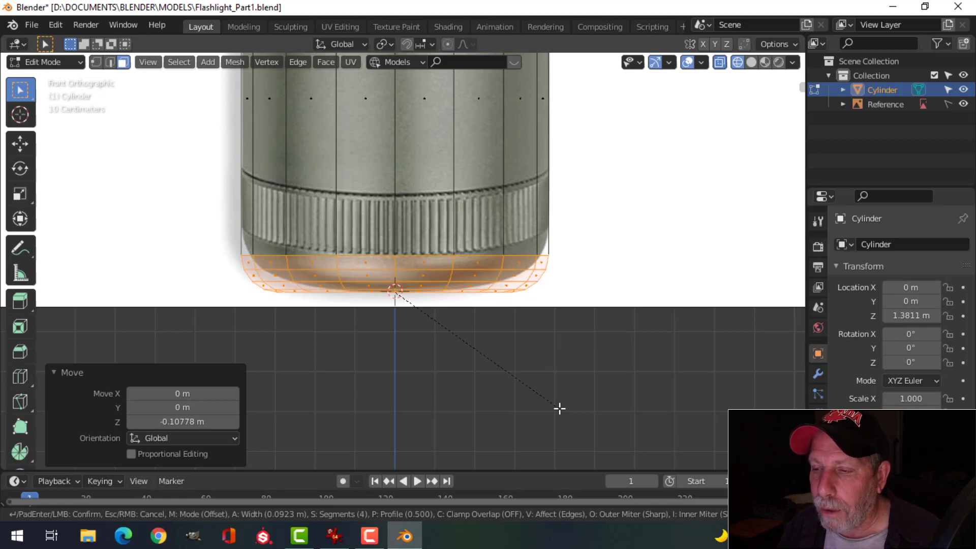
{"action": "scroll", "coordinate": [560, 408], "scroll_direction": "up", "scroll_amount": 1}
{"action": "scroll", "coordinate": [560, 408], "scroll_direction": "up", "scroll_amount": 1}
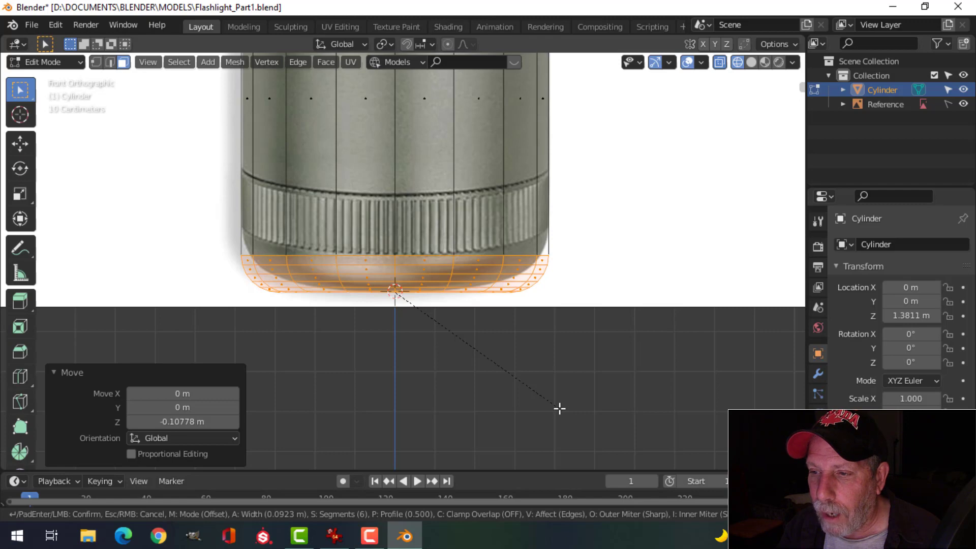
{"action": "left_click", "coordinate": [559, 408]}
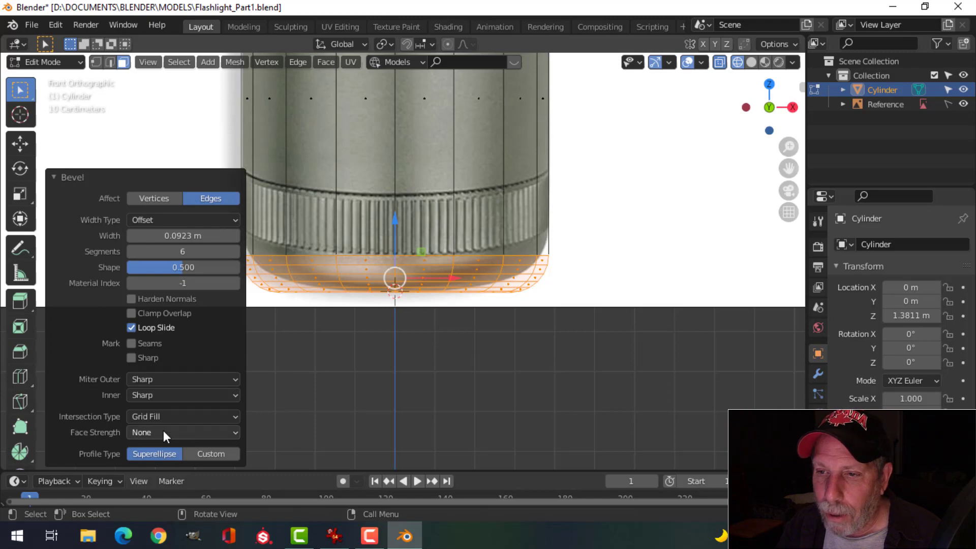
{"action": "left_click", "coordinate": [141, 179]}
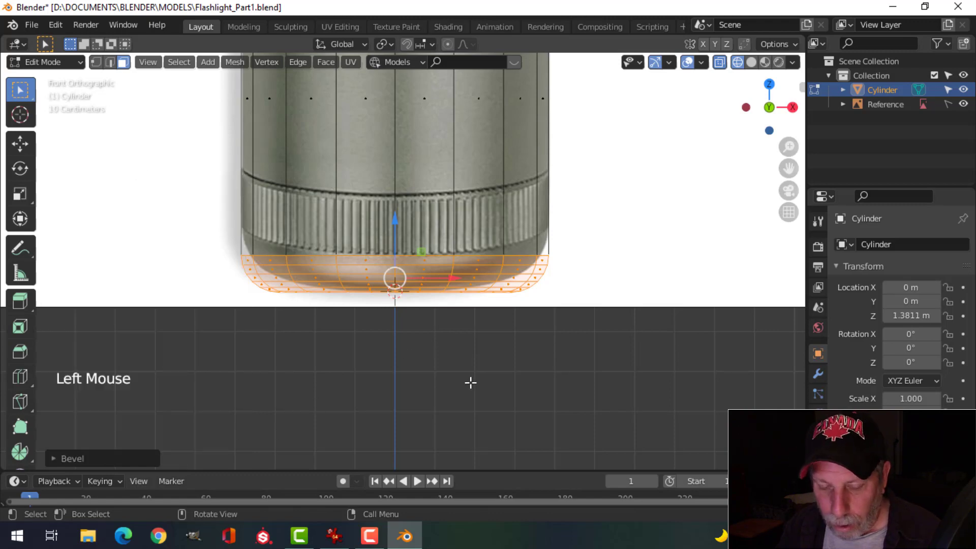
- Deselect all geometry, set the viewport shading to solid and hide the Reference image
{"action": "key", "text": "alt+a"}
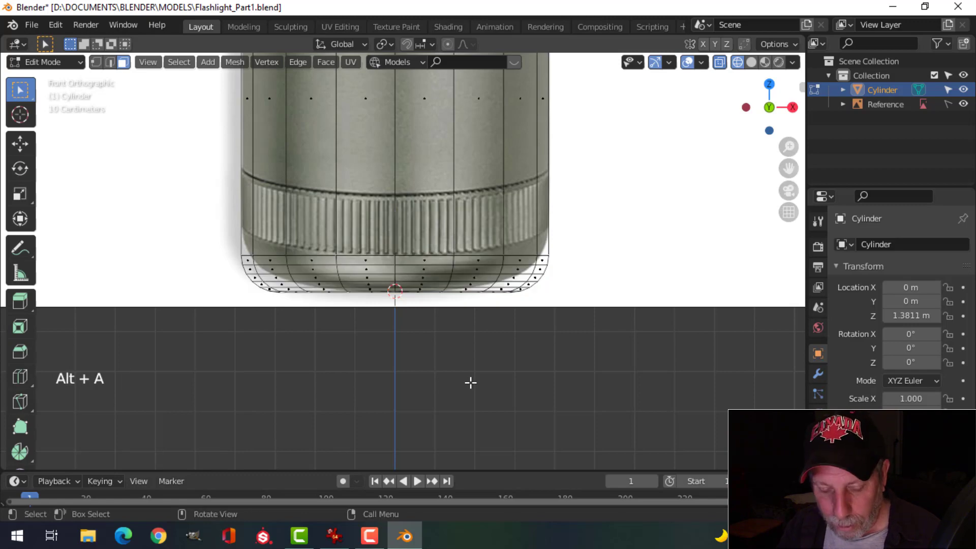
{"action": "key", "text": "z"}
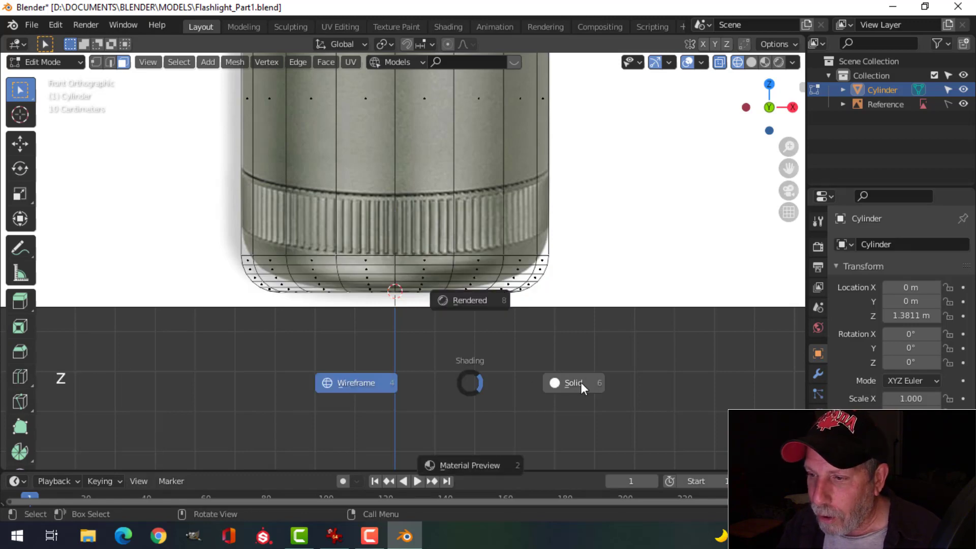
{"action": "scroll", "coordinate": [509, 362], "scroll_direction": "down", "scroll_amount": 2}
{"action": "middle_click_drag", "start_coordinate": [509, 362], "coordinate": [485, 290]}
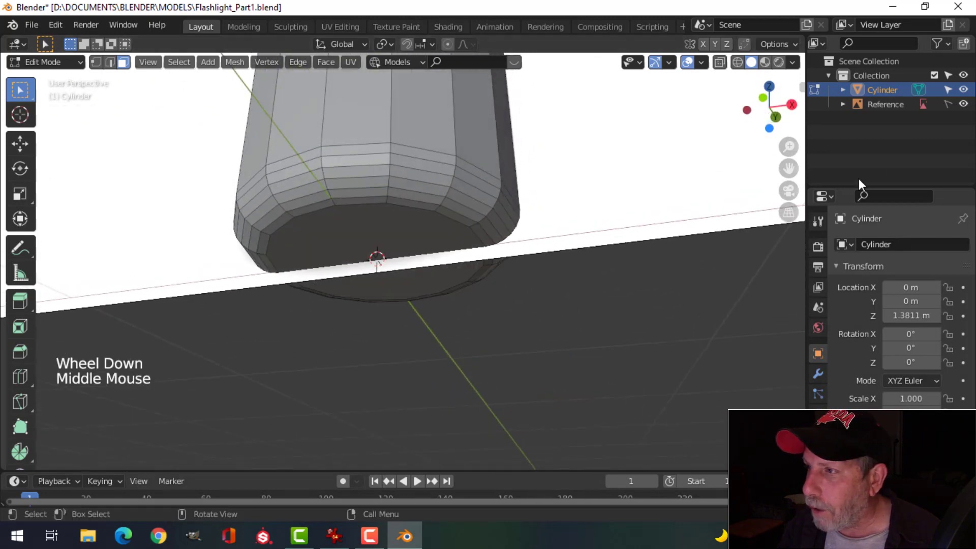
{"action": "left_click", "coordinate": [963, 104]}
- Inspect the bevelled cylinder from several angles in Edit Mode and Object Mode
{"action": "middle_click_drag", "start_coordinate": [626, 232], "coordinate": [603, 296]}
{"action": "scroll", "coordinate": [569, 297], "scroll_direction": "down", "scroll_amount": 4}
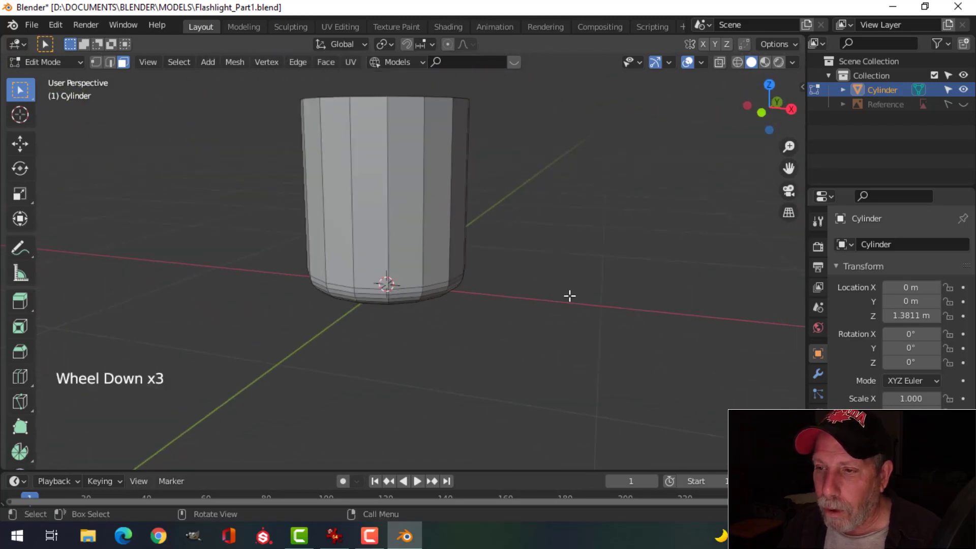
{"action": "middle_click_drag", "start_coordinate": [540, 298], "coordinate": [590, 267]}
{"action": "key", "text": "Tab"}
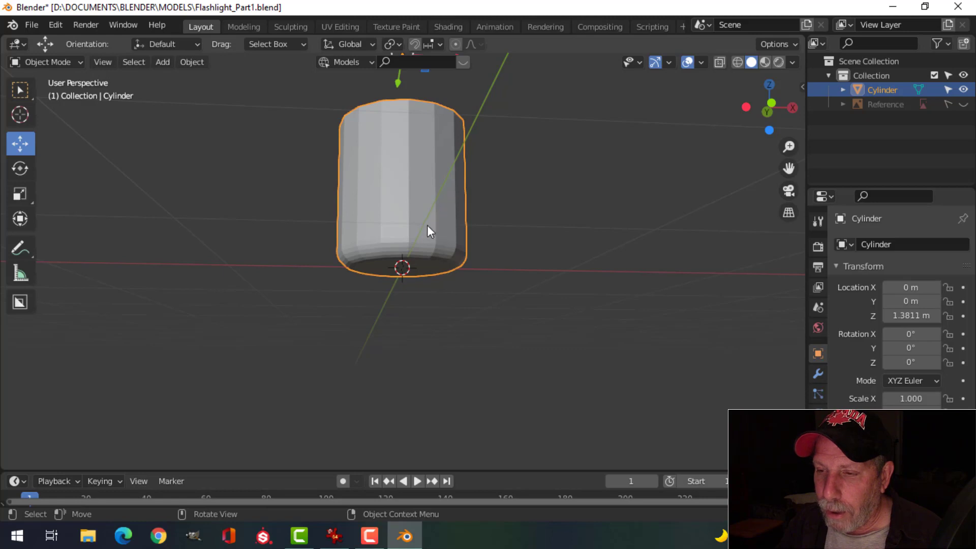
{"action": "middle_click_drag", "start_coordinate": [481, 279], "coordinate": [517, 273]}
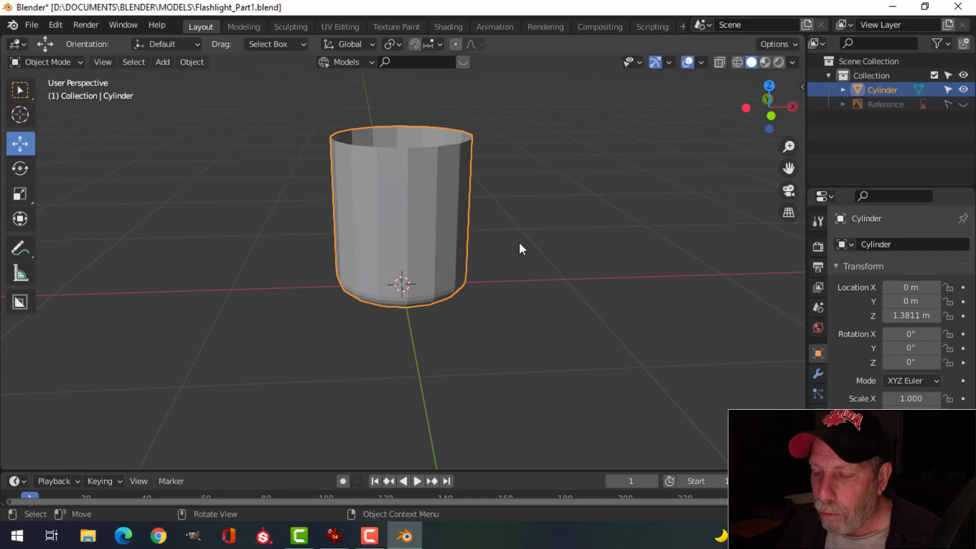
- Show the Reference image again in front view and compare the cylinder with the flashlight's handle above it
{"action": "key", "text": "KP_1"}
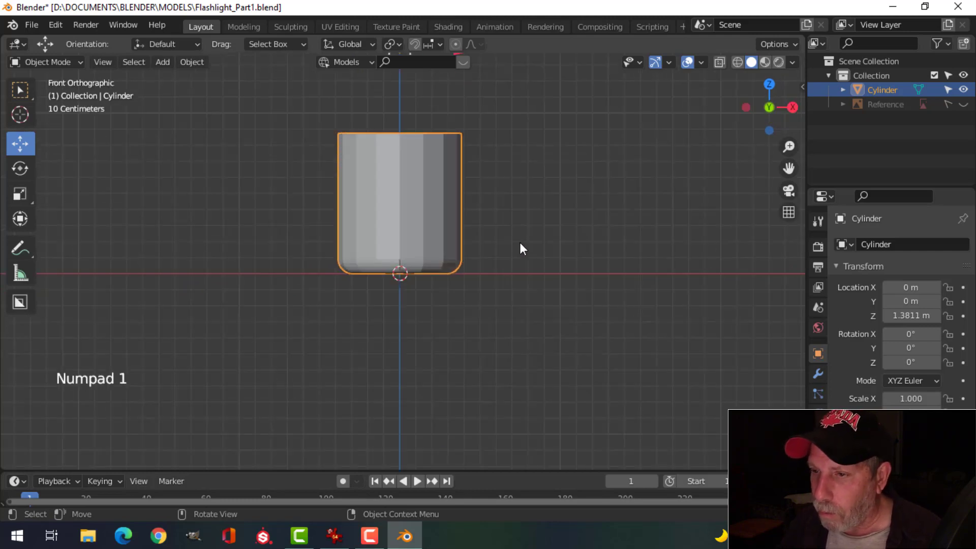
{"action": "left_click", "coordinate": [963, 104]}
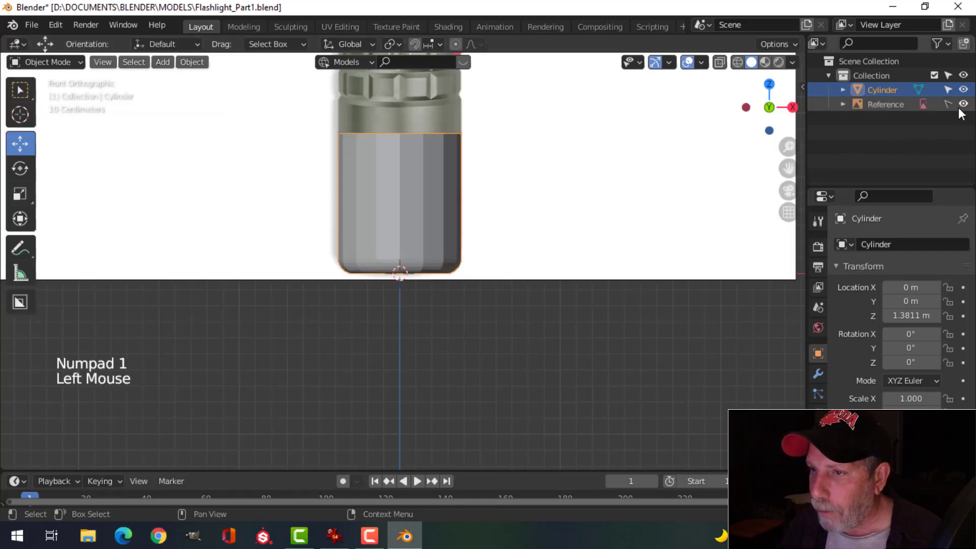
{"action": "scroll", "coordinate": [516, 205], "scroll_direction": "down", "scroll_amount": 2}
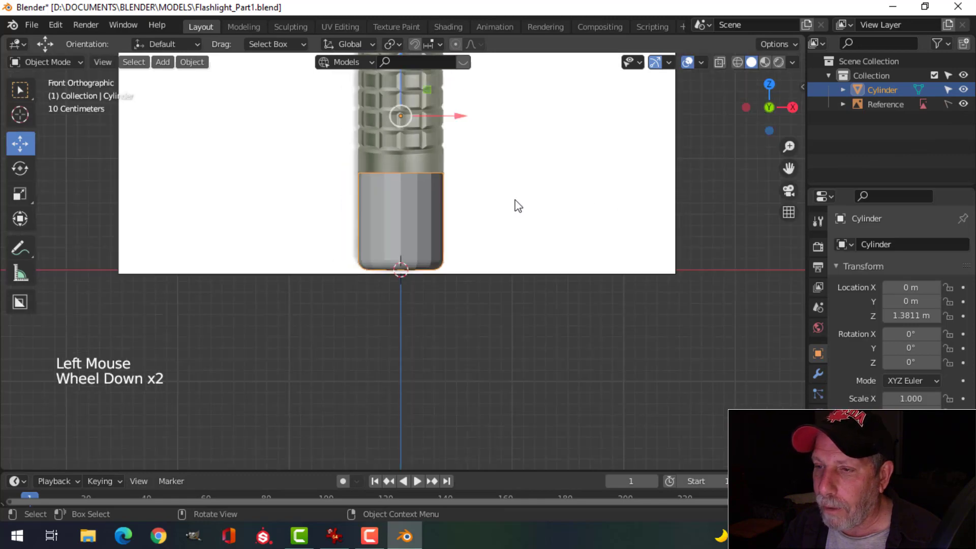
{"action": "middle_click_drag", "start_coordinate": [515, 204], "coordinate": [504, 279], "text": "shift"}
{"action": "scroll", "coordinate": [507, 249], "scroll_direction": "up", "scroll_amount": 2}
{"action": "scroll", "coordinate": [507, 250], "scroll_direction": "down", "scroll_amount": 4}
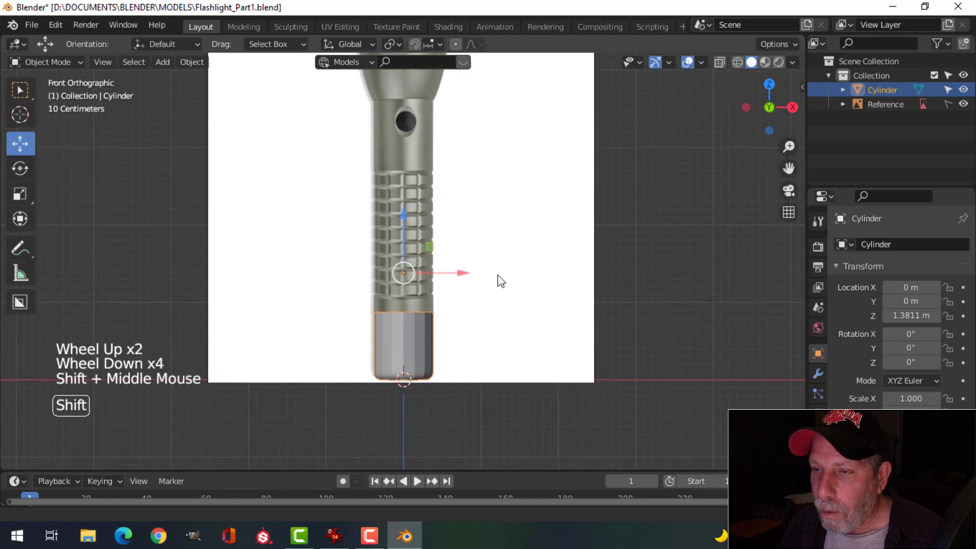
{"action": "middle_click_drag", "start_coordinate": [506, 244], "coordinate": [505, 262], "text": "shift"}
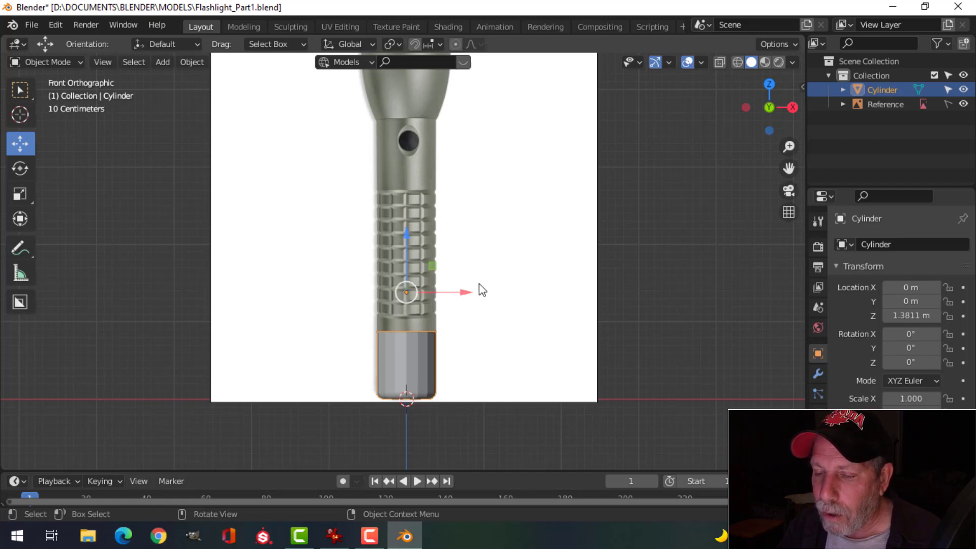
{"action": "scroll", "coordinate": [499, 311], "scroll_direction": "up", "scroll_amount": 1}
{"action": "middle_click_drag", "start_coordinate": [500, 310], "coordinate": [475, 331], "text": "shift"}
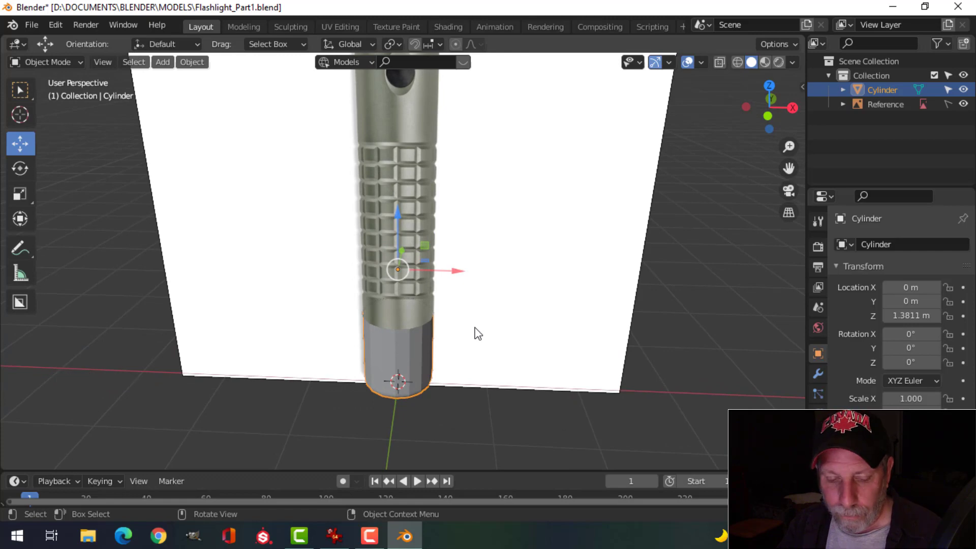
- Return the cylinder to Edit Mode and examine its open top against the grip section of the reference flashlight
{"action": "key", "text": "Tab"}
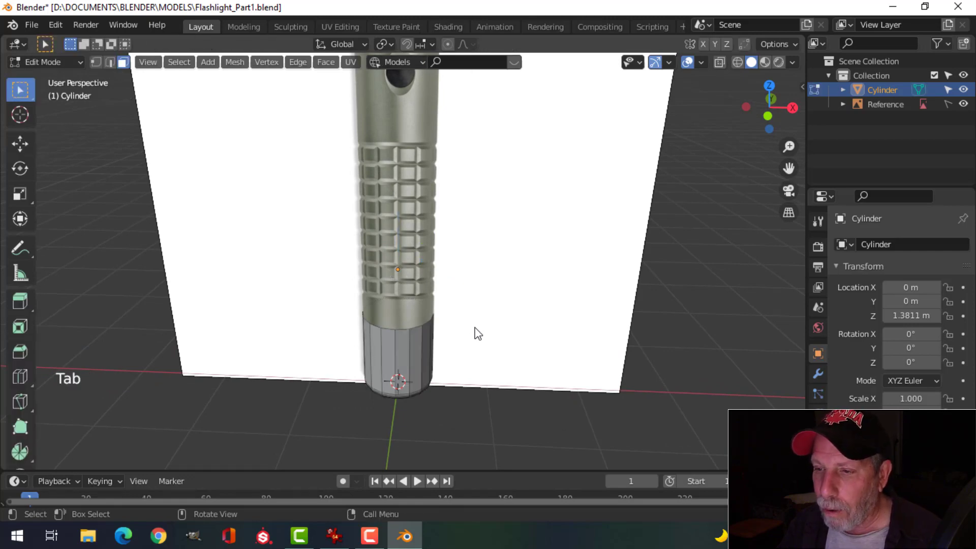
{"action": "scroll", "coordinate": [469, 343], "scroll_direction": "up", "scroll_amount": 1}
{"action": "mouse_move", "coordinate": [469, 345]}
{"action": "middle_mouse_down", "text": "shift"}
{"action": "mouse_move", "coordinate": [473, 299]}
{"action": "mouse_move", "coordinate": [438, 325]}
{"action": "mouse_move", "coordinate": [483, 342]}
{"action": "mouse_move", "coordinate": [483, 331]}
{"action": "middle_mouse_up", "text": "shift"}
{"action": "scroll", "coordinate": [466, 313], "scroll_direction": "down", "scroll_amount": 1}
{"action": "scroll", "coordinate": [466, 312], "scroll_direction": "down", "scroll_amount": 2}
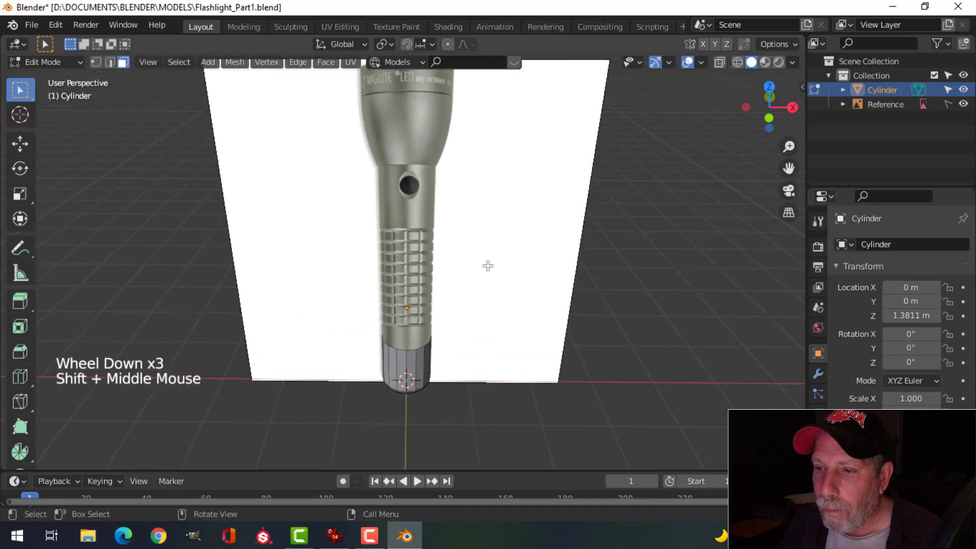
{"action": "middle_click_drag", "start_coordinate": [488, 264], "coordinate": [480, 214]}
{"action": "scroll", "coordinate": [483, 261], "scroll_direction": "up", "scroll_amount": 1}
{"action": "scroll", "coordinate": [483, 261], "scroll_direction": "up", "scroll_amount": 1}
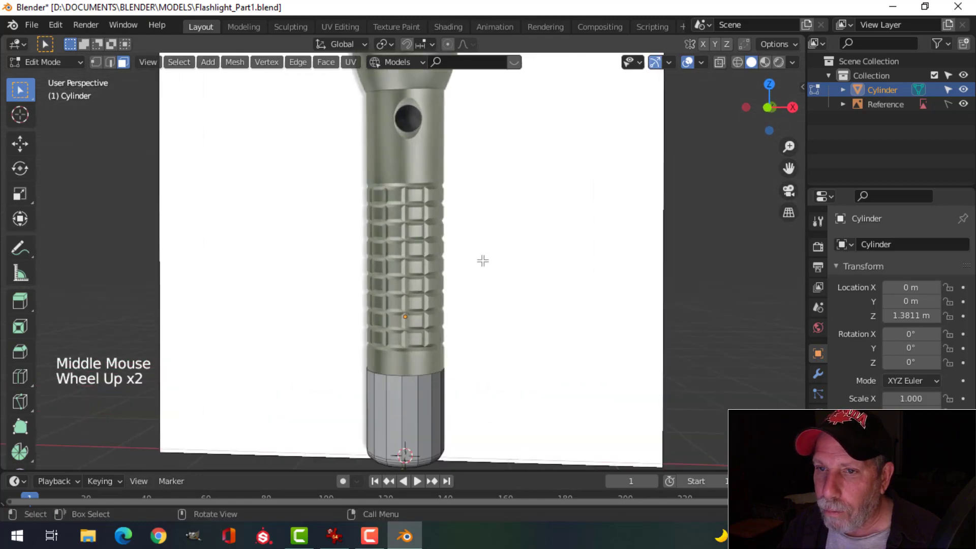
{"action": "middle_click_drag", "start_coordinate": [482, 260], "coordinate": [471, 233], "text": "shift"}
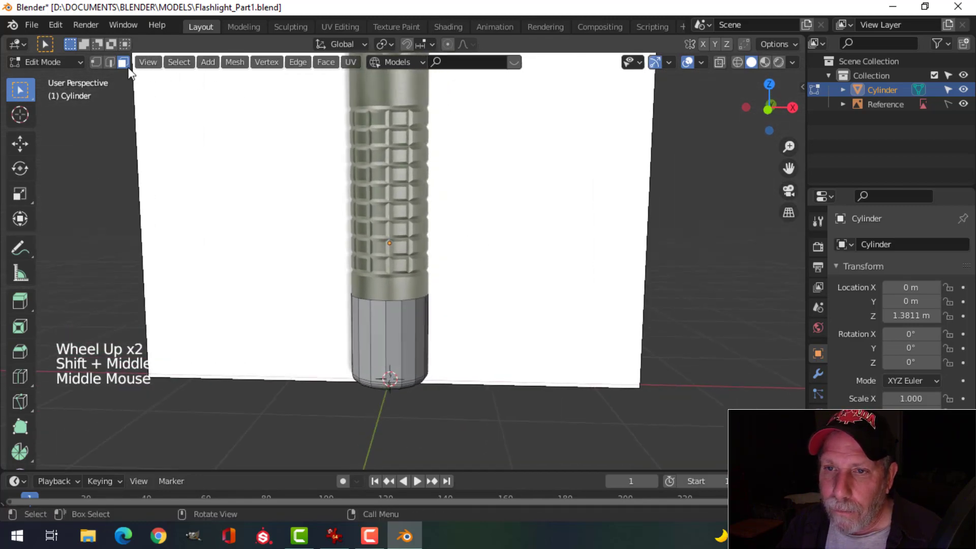
{"action": "left_click", "coordinate": [376, 320]}
{"action": "left_click", "coordinate": [393, 313]}
{"action": "left_click", "coordinate": [418, 312]}
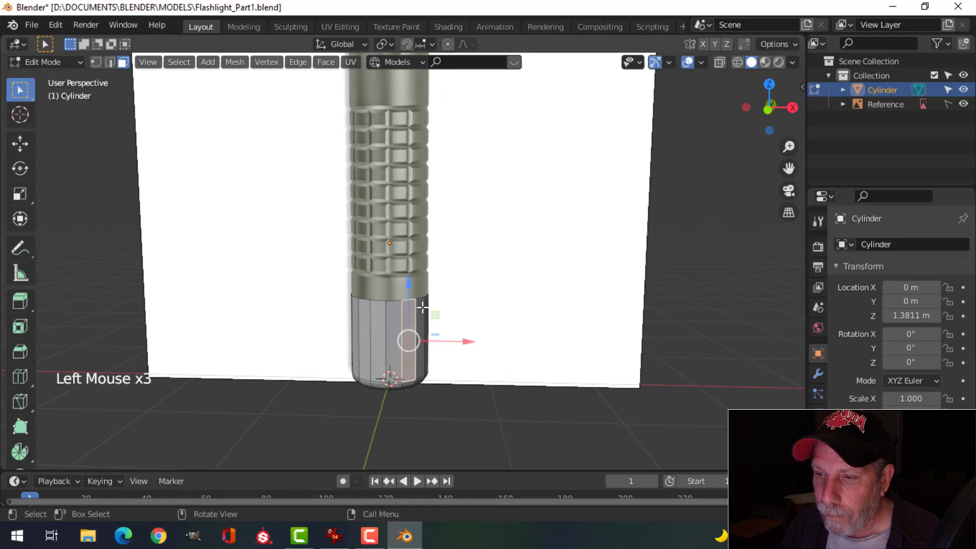
{"action": "left_click", "coordinate": [451, 305]}
{"action": "key", "text": "alt+a"}
- Switch to edge selection, select the edge loop around the cylinder's open top, and clear the selection
{"action": "middle_click", "coordinate": [454, 315]}
{"action": "middle_click_drag", "start_coordinate": [454, 314], "coordinate": [438, 329]}
{"action": "scroll", "coordinate": [438, 329], "scroll_direction": "up", "scroll_amount": 2}
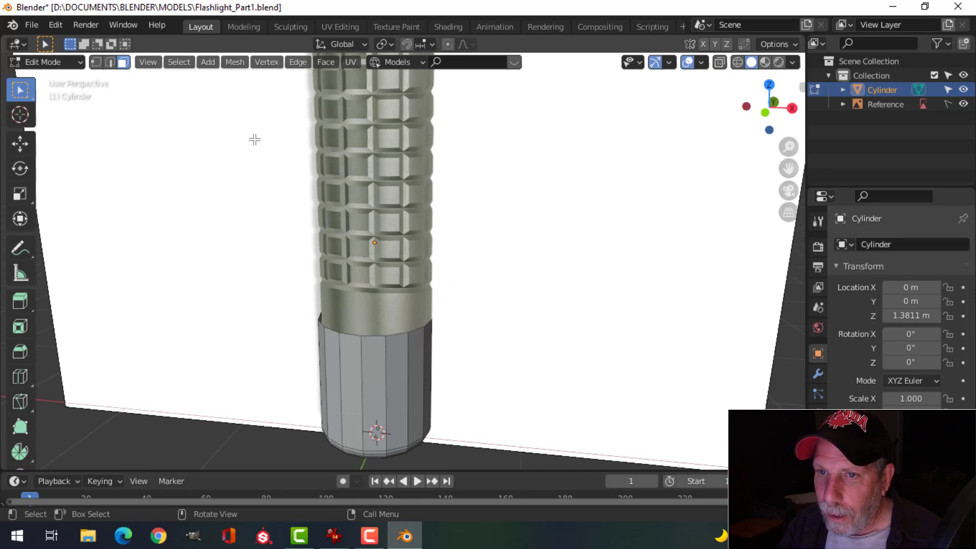
{"action": "left_click", "coordinate": [111, 62]}
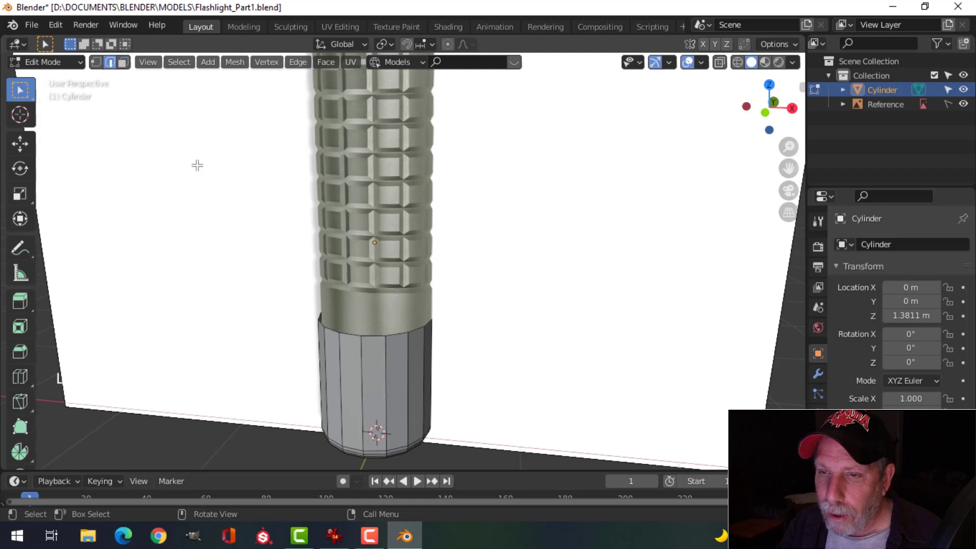
{"action": "left_click", "coordinate": [375, 337], "text": "alt"}
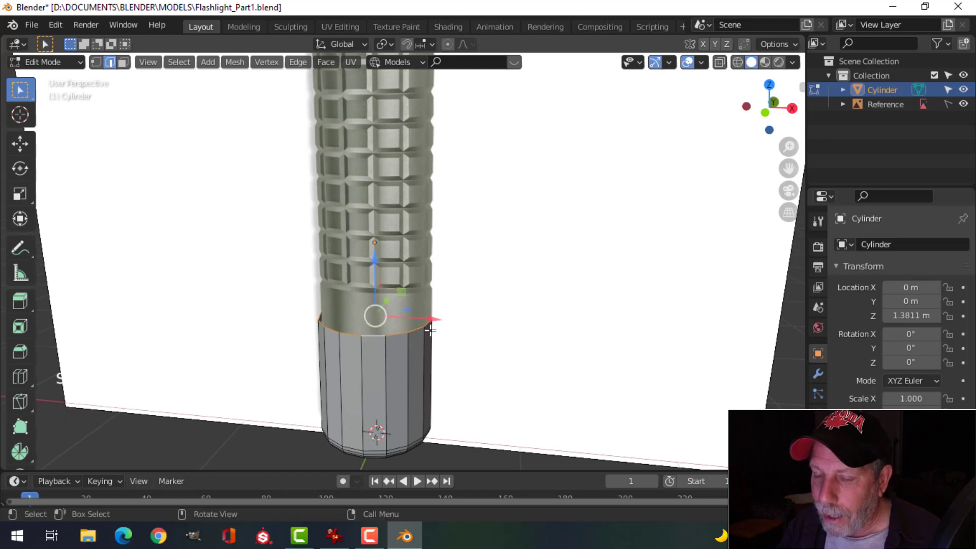
{"action": "middle_click_drag", "start_coordinate": [466, 329], "coordinate": [493, 310]}
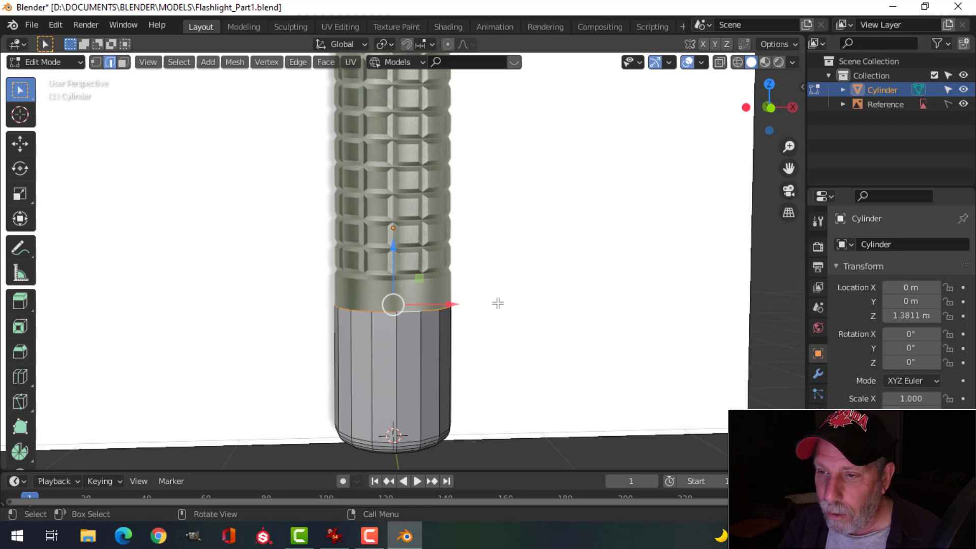
{"action": "key", "text": "alt"}
{"action": "key", "text": "alt+a"}
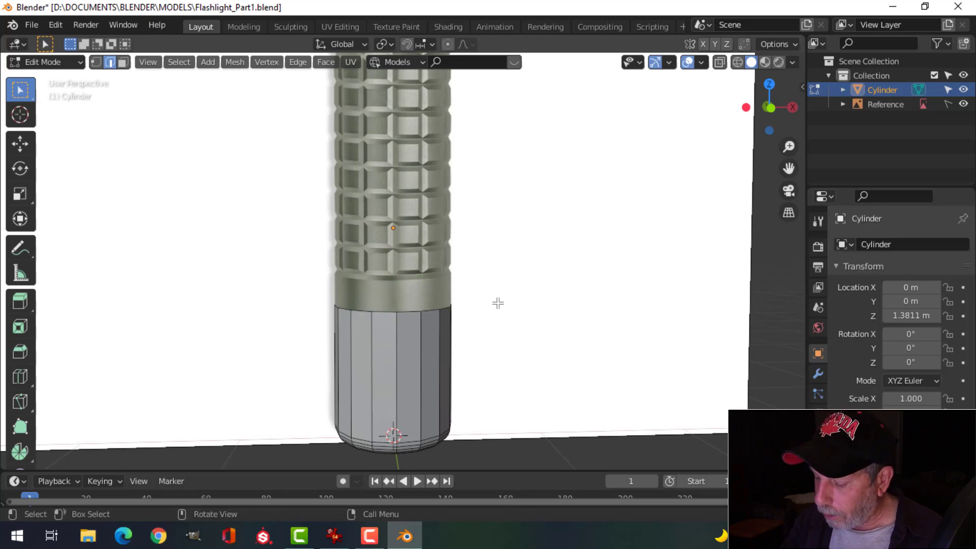
- Try box-selecting the cylinder's top rim in front view with solid shading, and check the selection from the side
{"action": "key", "text": "KP_1"}
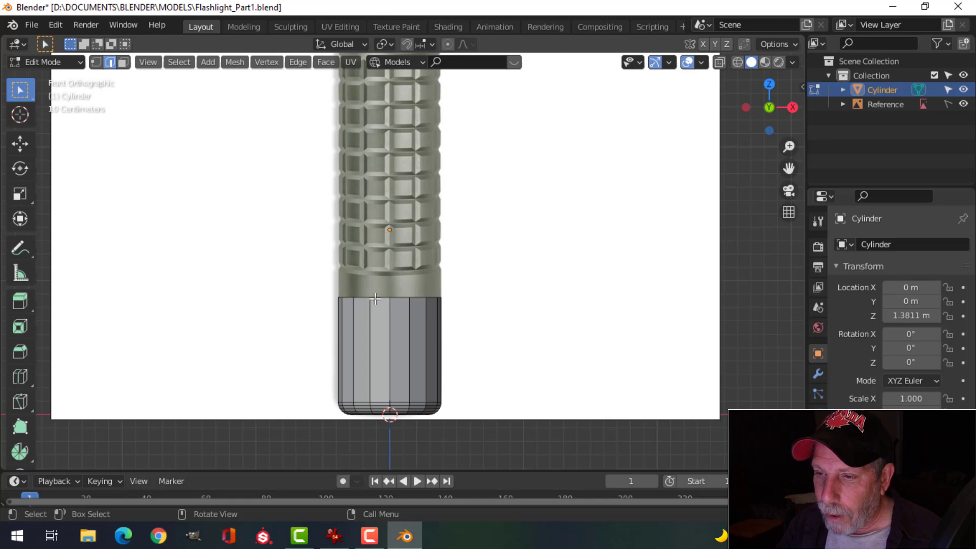
{"action": "key", "text": "b"}
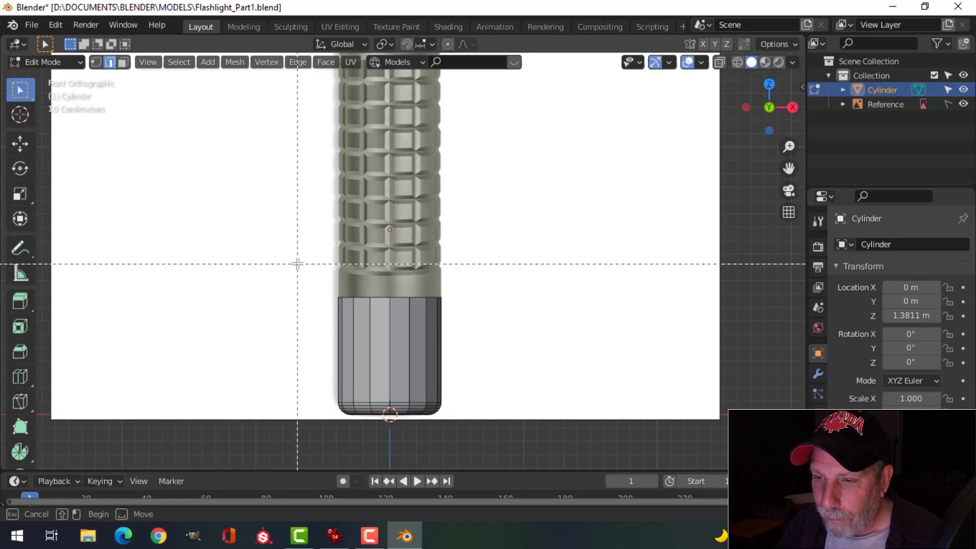
{"action": "left_click_drag", "start_coordinate": [298, 262], "coordinate": [506, 316]}
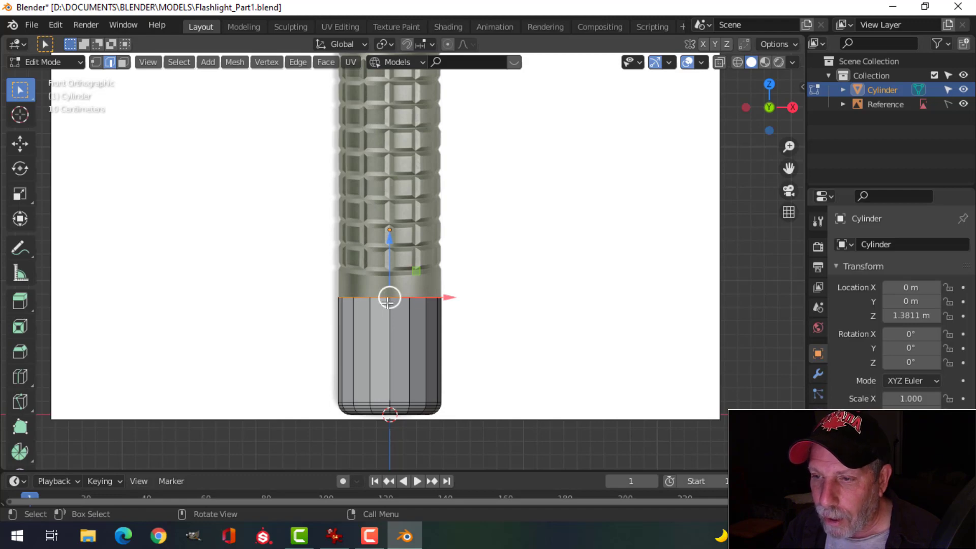
{"action": "middle_click_drag", "start_coordinate": [511, 288], "coordinate": [360, 316]}
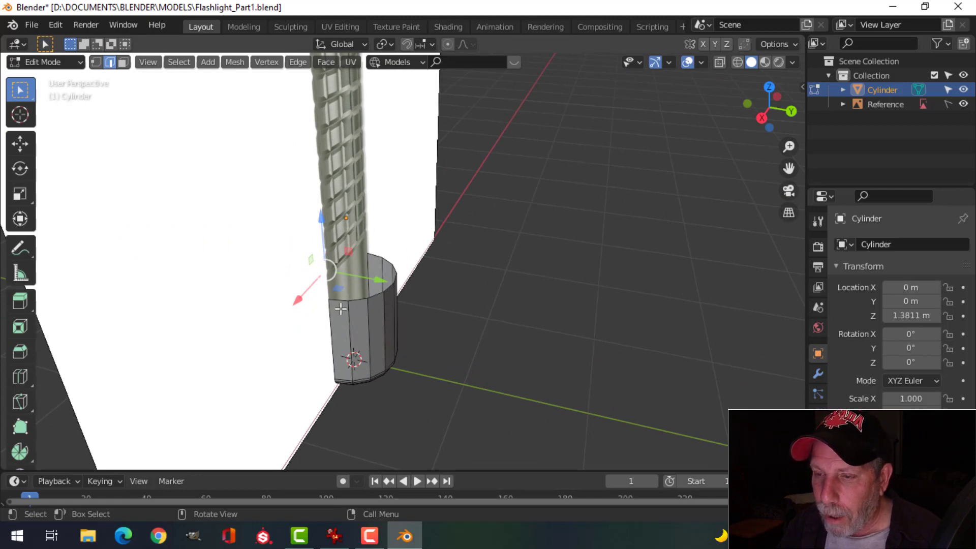
{"action": "middle_click_drag", "start_coordinate": [341, 309], "coordinate": [470, 310]}
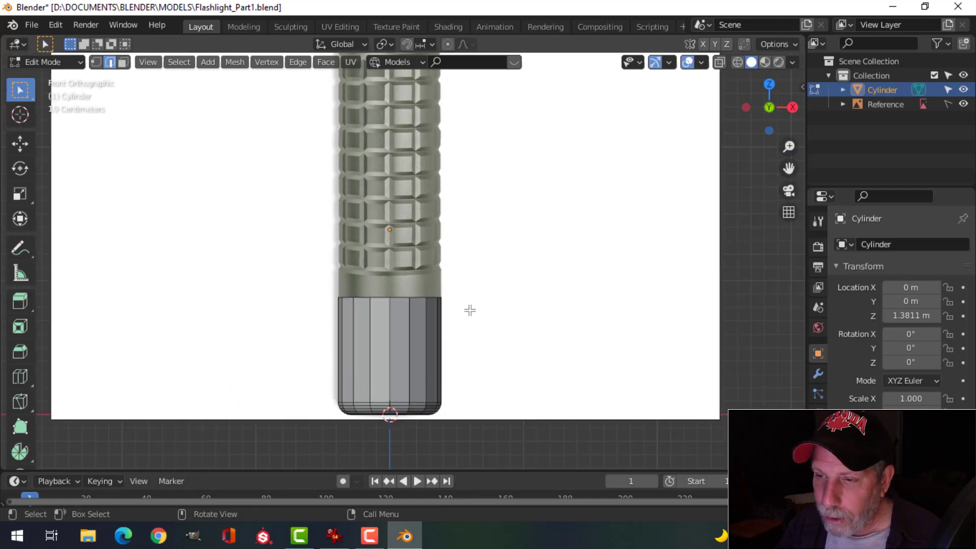
- Box-select the cylinder's top rim in wireframe shading, check it from an angle, and deselect everything
{"action": "key", "text": "z"}
{"action": "left_click", "coordinate": [389, 313]}
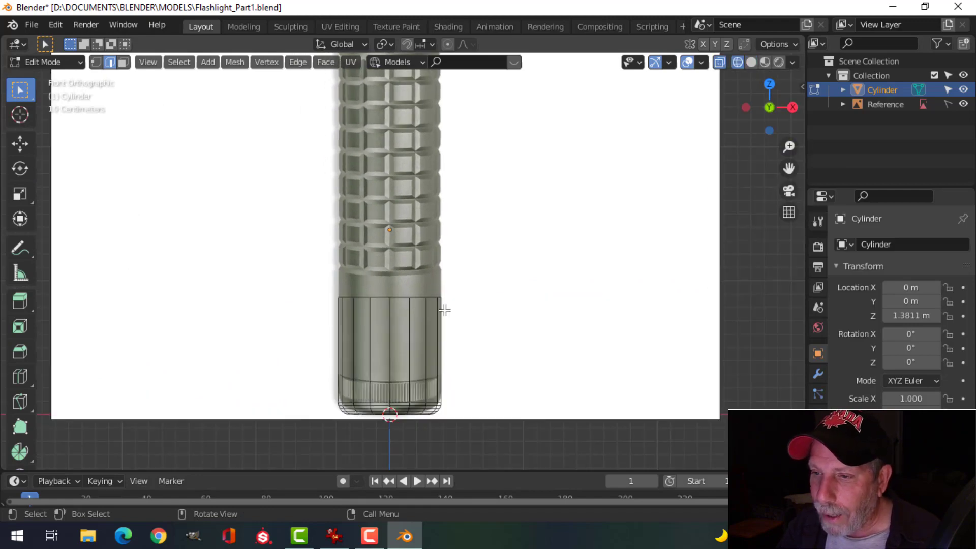
{"action": "scroll", "coordinate": [471, 324], "scroll_direction": "up", "scroll_amount": 1}
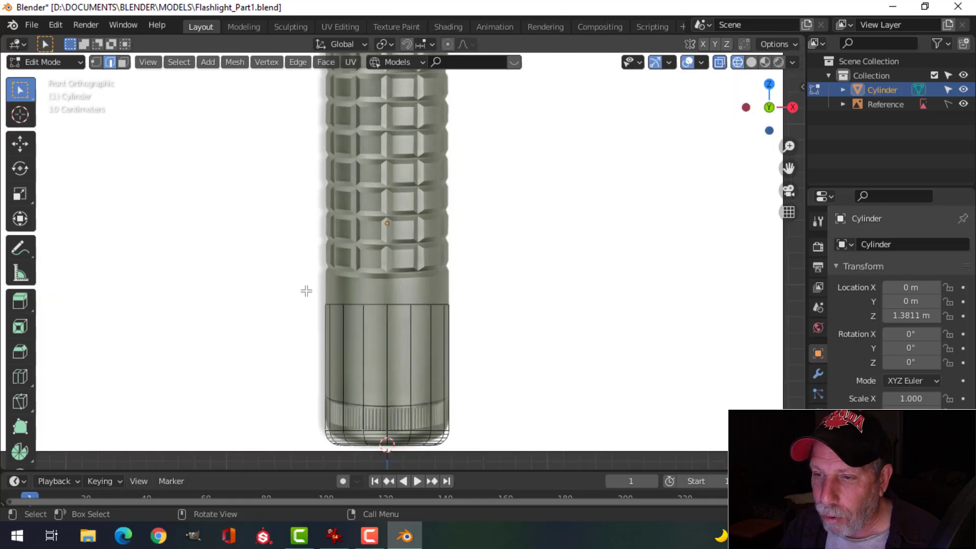
{"action": "key", "text": "b"}
{"action": "left_click_drag", "start_coordinate": [211, 253], "coordinate": [498, 324]}
{"action": "middle_click_drag", "start_coordinate": [569, 283], "coordinate": [490, 320]}
{"action": "scroll", "coordinate": [489, 310], "scroll_direction": "up", "scroll_amount": 2}
{"action": "key", "text": "alt+a"}
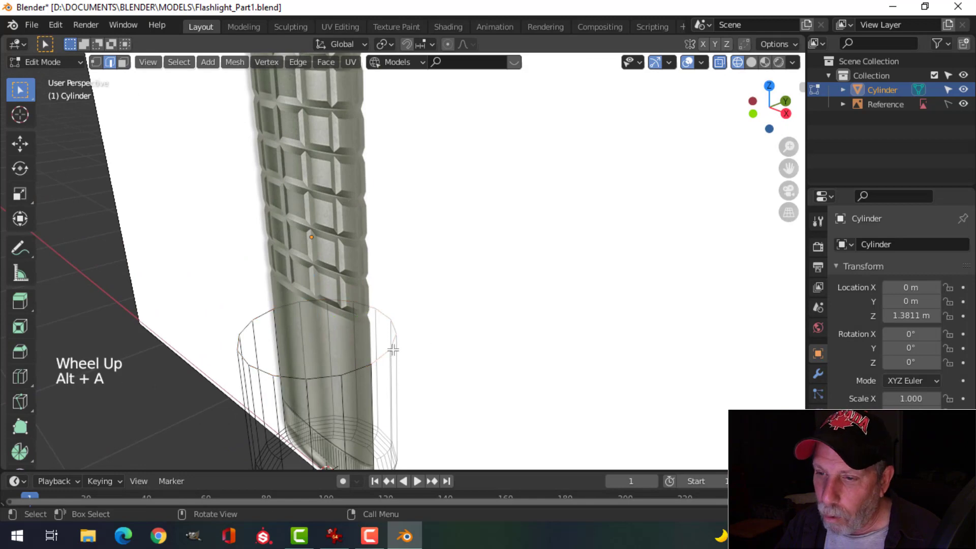
- Select the cylinder's top edge loop and, with solid shading in front view, move it up along Z to the base of the flashlight's head
{"action": "left_click", "coordinate": [351, 372], "text": "alt+shift"}
{"action": "mouse_move", "coordinate": [469, 356]}
{"action": "middle_mouse_down"}
{"action": "mouse_move", "coordinate": [405, 357]}
{"action": "mouse_move", "coordinate": [417, 335]}
{"action": "mouse_move", "coordinate": [431, 338]}
{"action": "mouse_move", "coordinate": [261, 345]}
{"action": "mouse_move", "coordinate": [427, 310]}
{"action": "mouse_move", "coordinate": [466, 312]}
{"action": "middle_mouse_up"}
{"action": "key", "text": "z"}
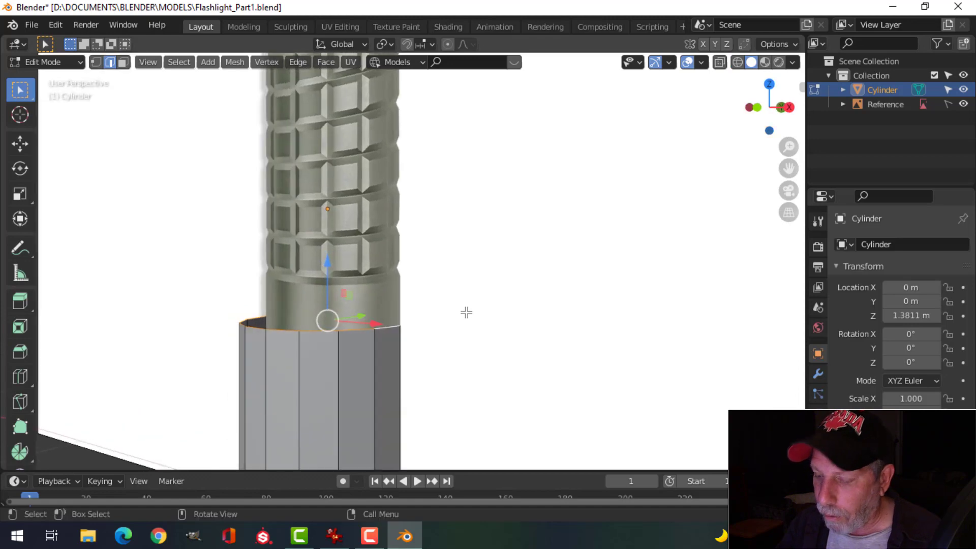
{"action": "key", "text": "KP_1"}
{"action": "scroll", "coordinate": [466, 312], "scroll_direction": "down", "scroll_amount": 4}
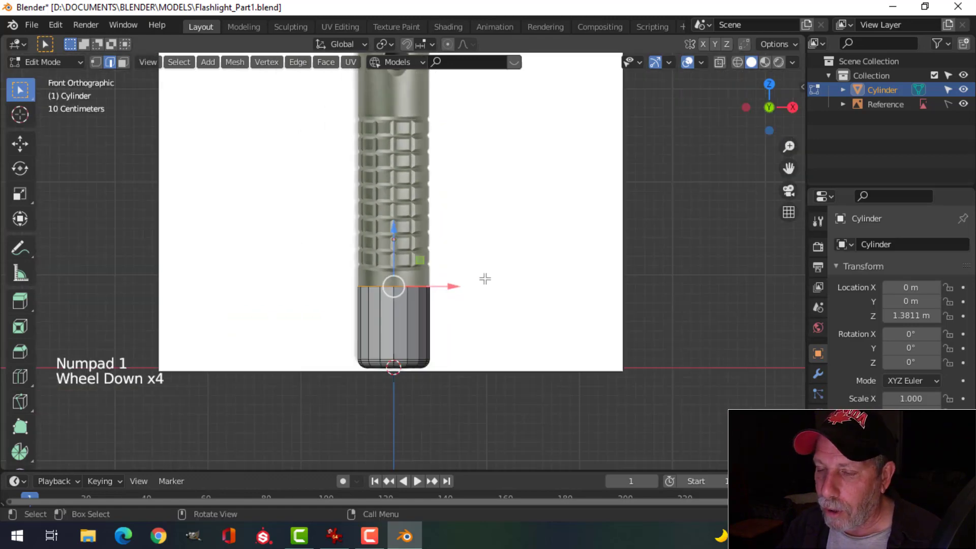
{"action": "middle_click_drag", "start_coordinate": [484, 279], "coordinate": [504, 376], "text": "shift"}
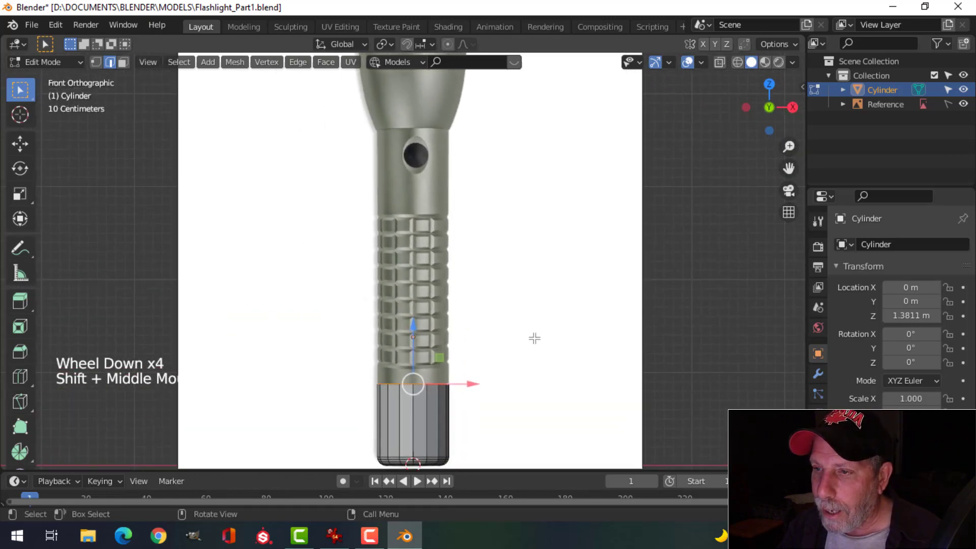
{"action": "middle_click_drag", "start_coordinate": [534, 330], "coordinate": [526, 344], "text": "shift"}
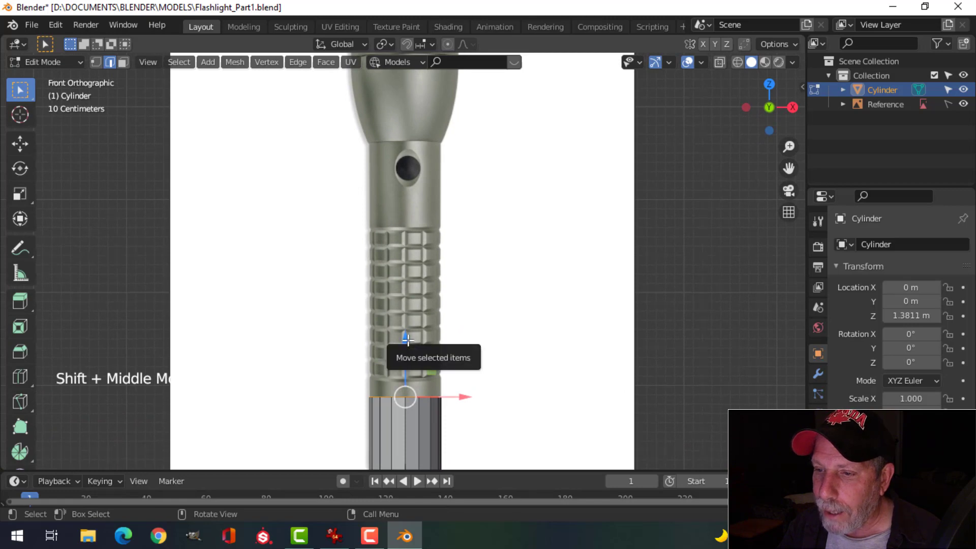
{"action": "left_click_drag", "start_coordinate": [407, 340], "coordinate": [408, 297]}
{"action": "key", "text": "g"}
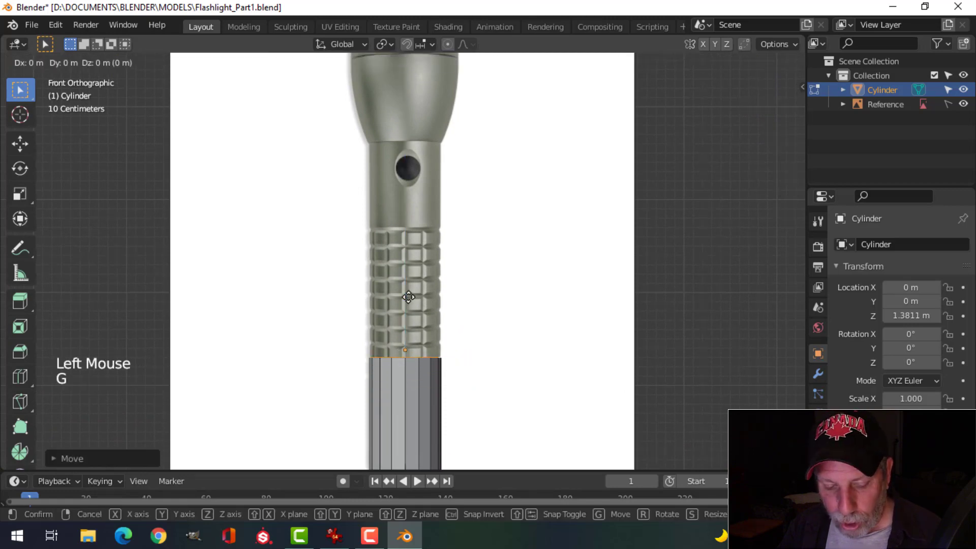
{"action": "key", "text": "z"}
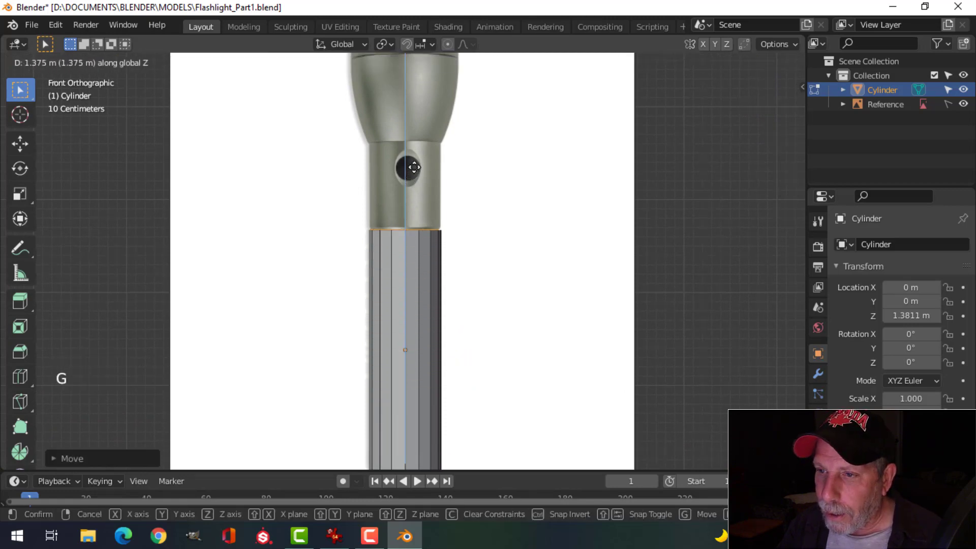
{"action": "left_click", "coordinate": [415, 81]}
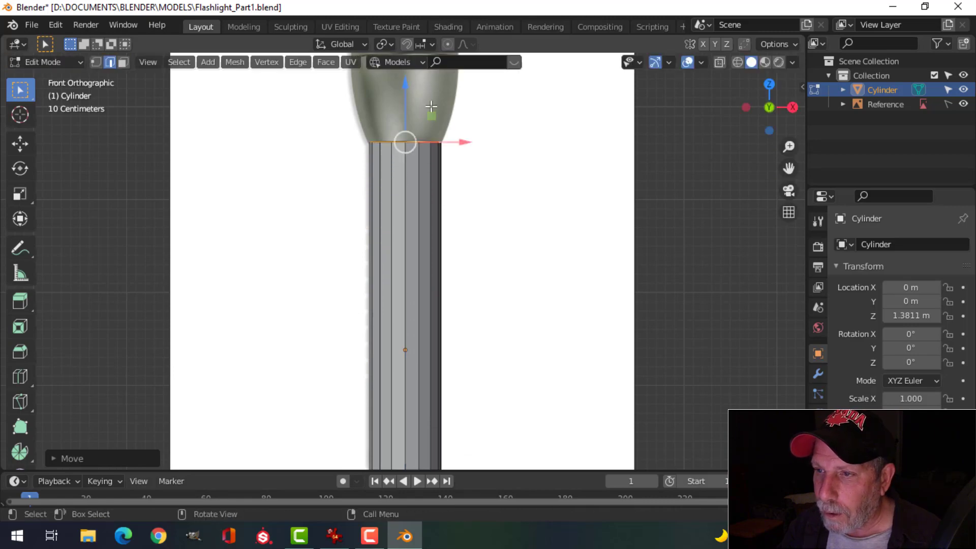
{"action": "scroll", "coordinate": [497, 201], "scroll_direction": "up", "scroll_amount": 2}
{"action": "scroll", "coordinate": [496, 204], "scroll_direction": "down", "scroll_amount": 3}
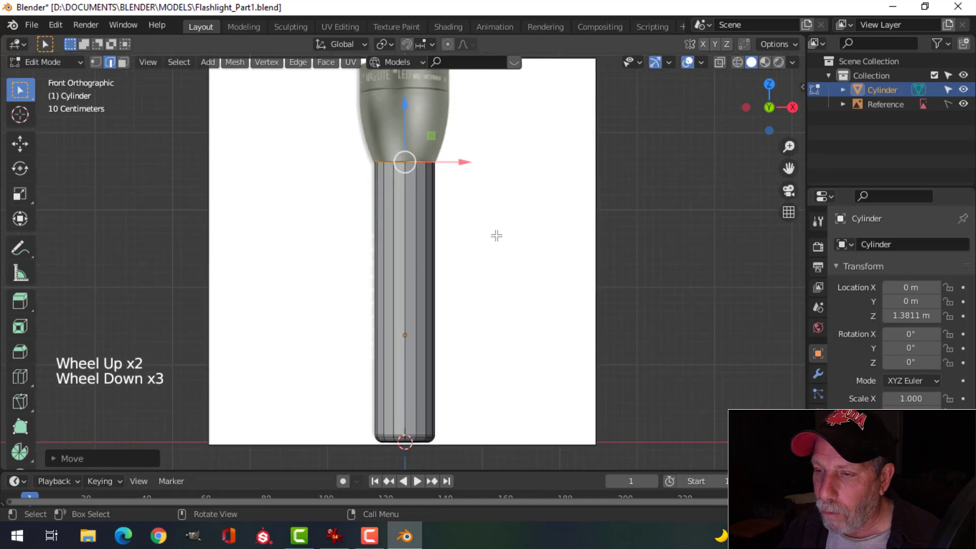
{"action": "key", "text": "alt+a"}
- Return to Object Mode, hide the Reference image and inspect the lengthened cylinder from several angles
{"action": "middle_click_drag", "start_coordinate": [488, 301], "coordinate": [386, 320], "text": "shift"}
{"action": "key", "text": "Tab"}
{"action": "left_click", "coordinate": [966, 105]}
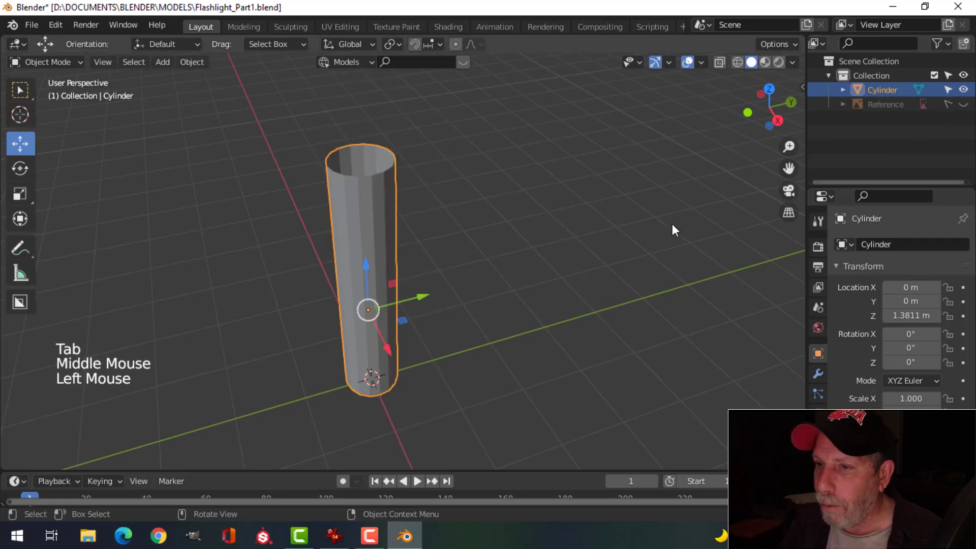
{"action": "middle_click_drag", "start_coordinate": [671, 227], "coordinate": [554, 192]}
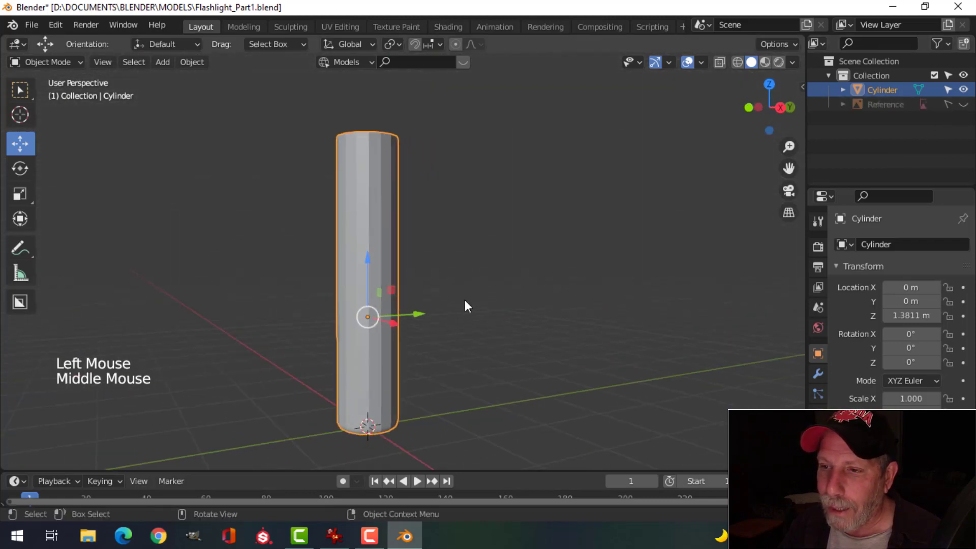
{"action": "middle_click_drag", "start_coordinate": [466, 305], "coordinate": [540, 357]}
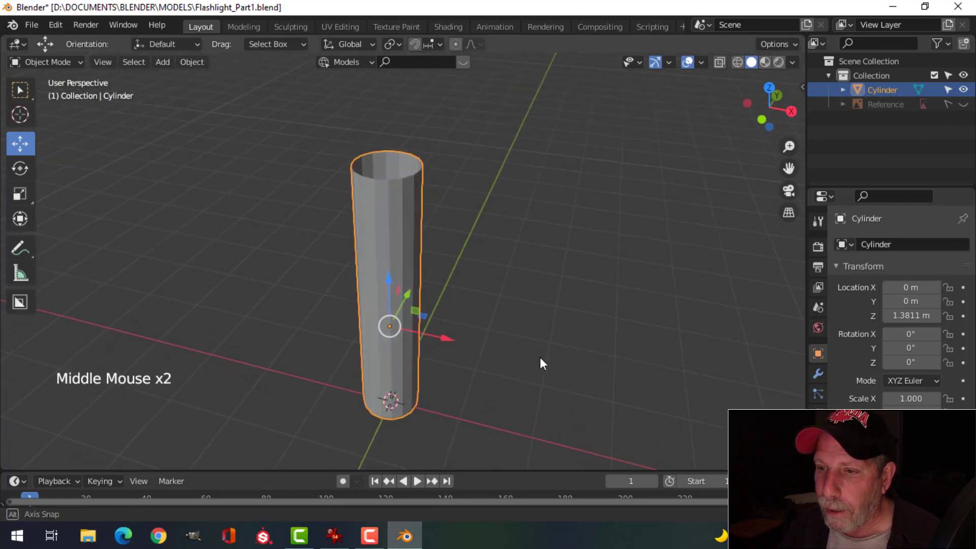
{"action": "middle_click_drag", "start_coordinate": [420, 240], "coordinate": [506, 268]}
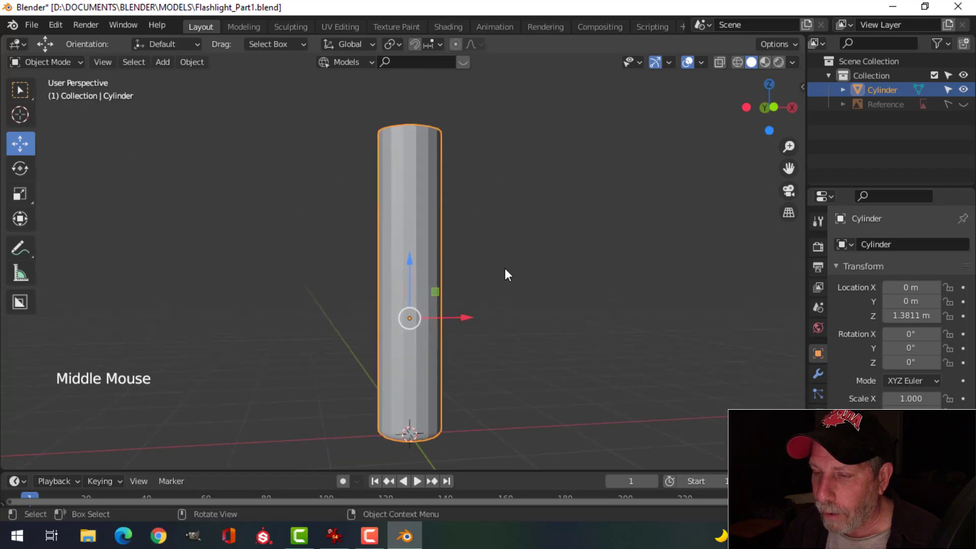
- Apply Shade Smooth to the cylinder and deselect it
{"action": "right_click", "coordinate": [403, 189]}
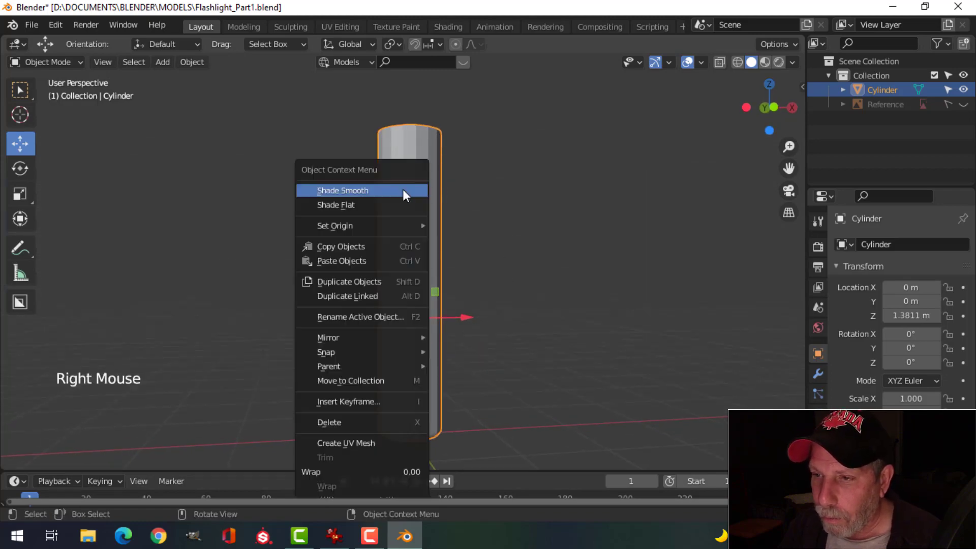
{"action": "left_click", "coordinate": [403, 189]}
{"action": "middle_click_drag", "start_coordinate": [527, 249], "coordinate": [492, 315]}
{"action": "key", "text": "alt+a"}
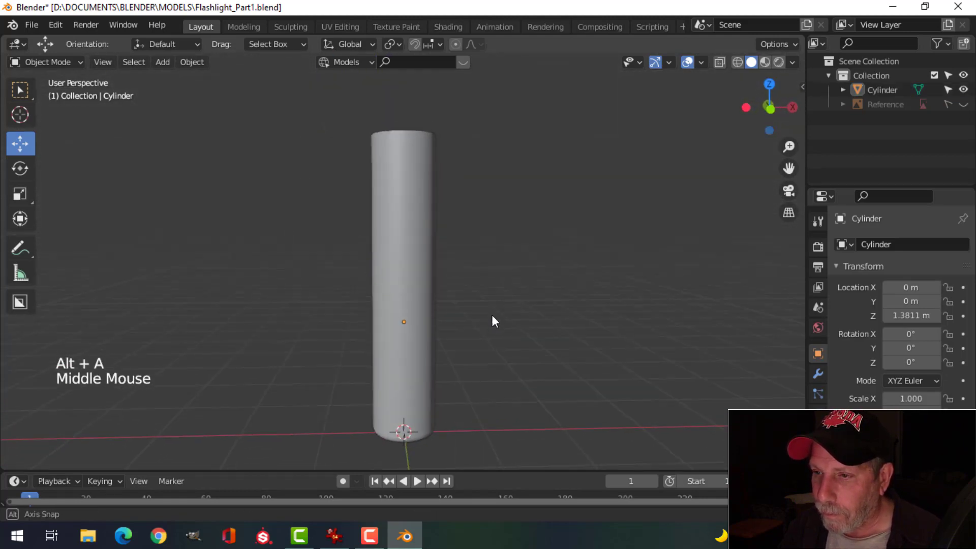
- Switch the cylinder to Shade Flat for comparison and restore Shade Smooth
{"action": "left_click", "coordinate": [397, 208]}
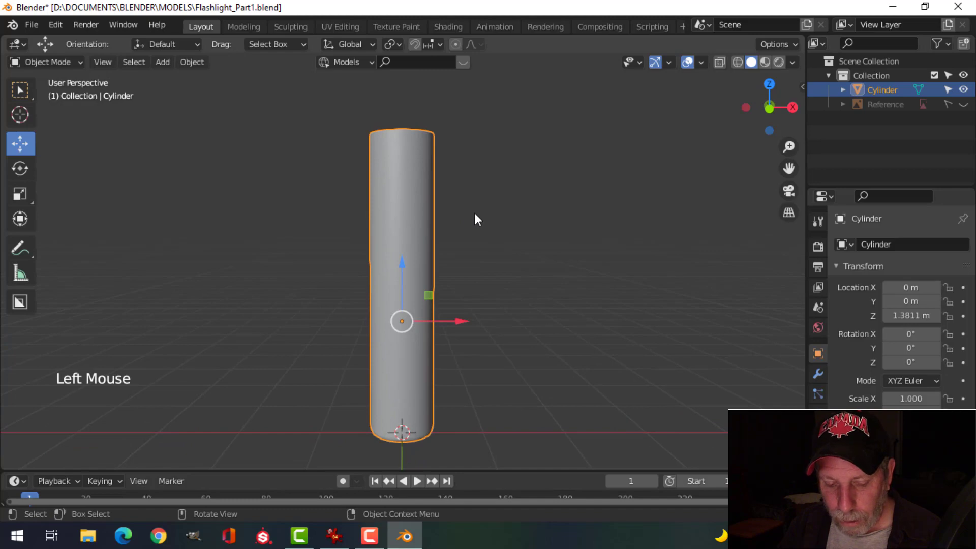
{"action": "right_click", "coordinate": [402, 192]}
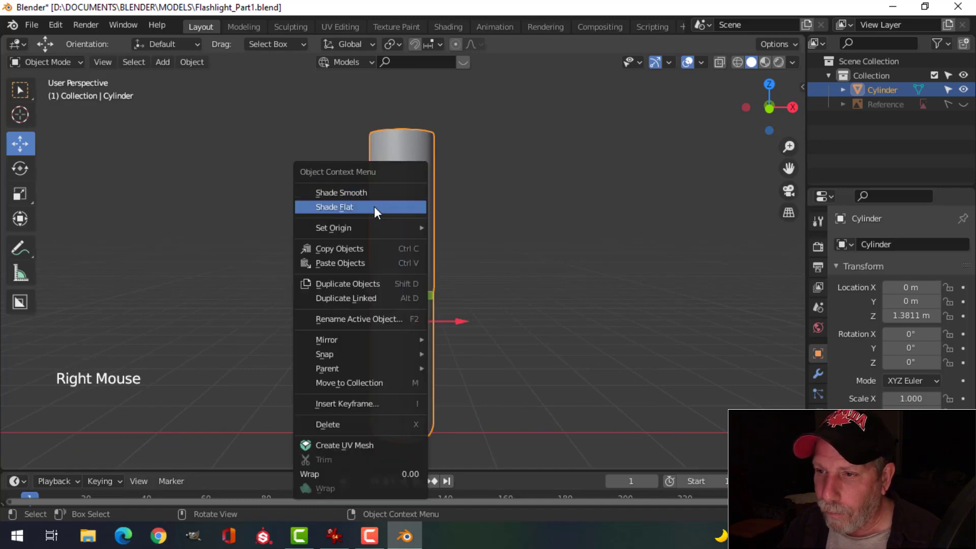
{"action": "left_click", "coordinate": [375, 206]}
{"action": "right_click", "coordinate": [398, 173]}
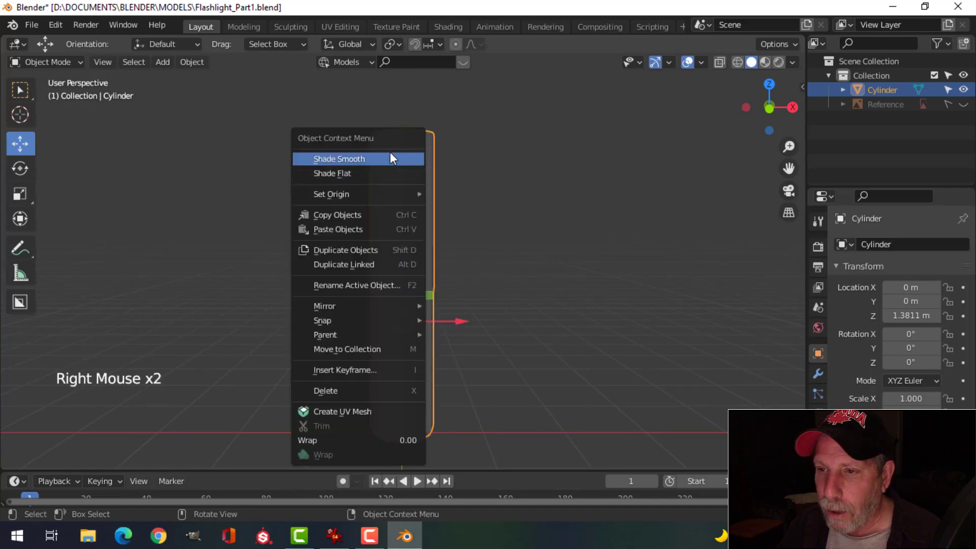
{"action": "left_click", "coordinate": [389, 155]}
{"action": "key", "text": "alt+a"}
- Show the Reference image again and view the smoothed cylinder against it in front view
{"action": "middle_click_drag", "start_coordinate": [517, 224], "coordinate": [522, 236]}
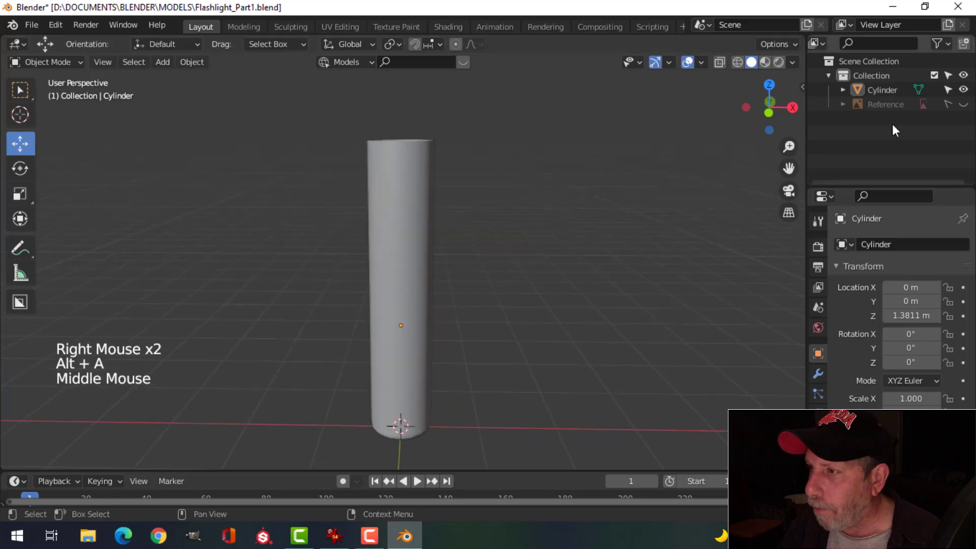
{"action": "left_click", "coordinate": [964, 104]}
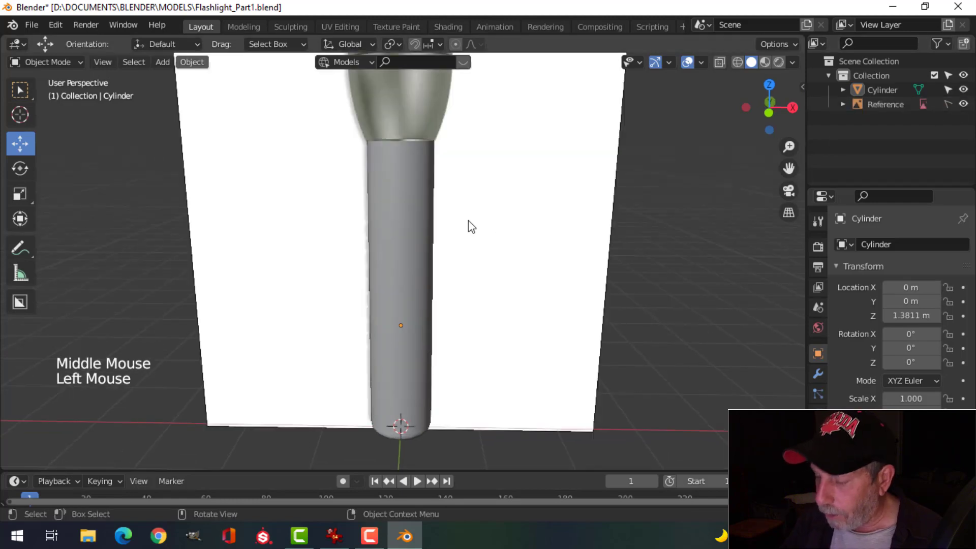
{"action": "key", "text": "KP_1"}
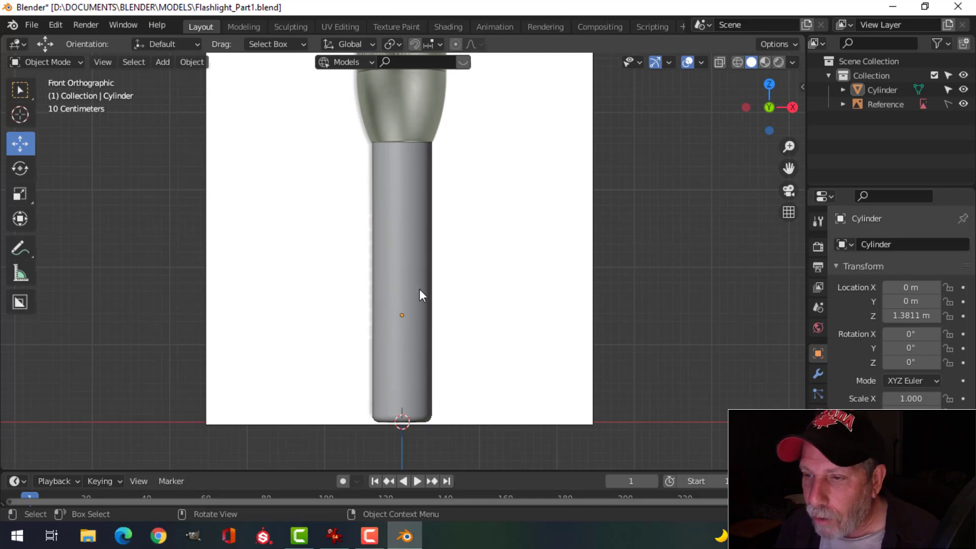
- Select the cylinder and switch the viewport to wireframe shading so the reference image shows through
{"action": "left_click", "coordinate": [407, 270]}
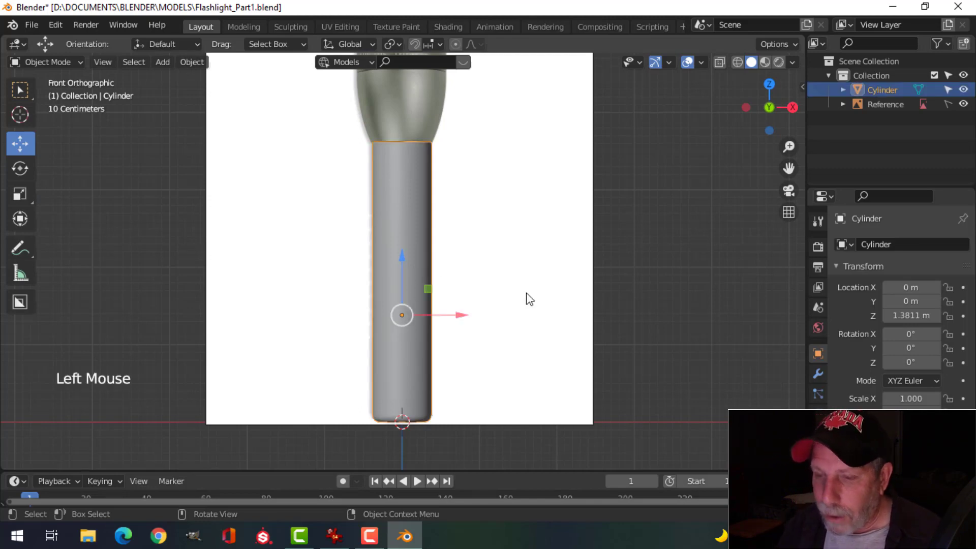
{"action": "key", "text": "z"}
{"action": "left_click", "coordinate": [414, 293]}
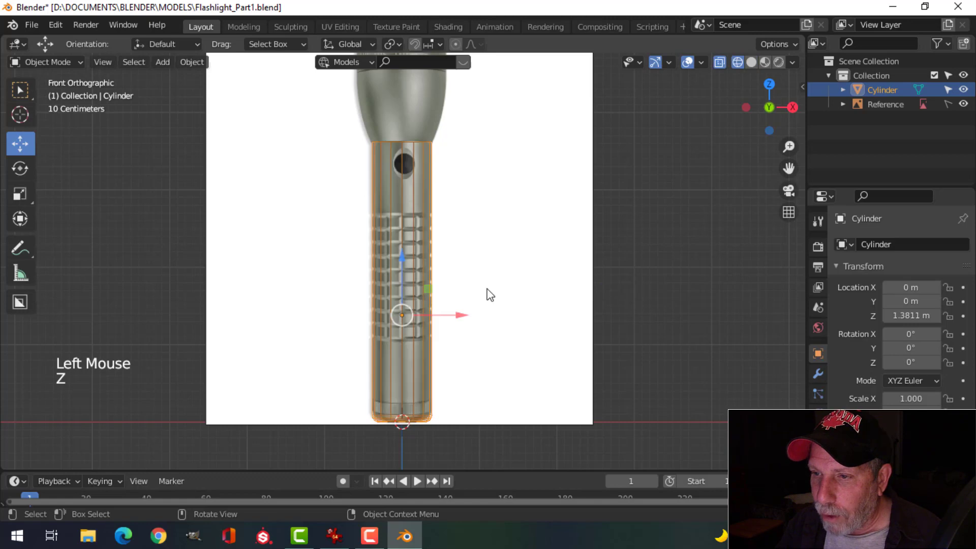
- Examine the reference's grip pattern behind the cylinder's wireframe, from the rounded bottom up to the pattern's upper edge
{"action": "scroll", "coordinate": [486, 292], "scroll_direction": "up", "scroll_amount": 2}
{"action": "scroll", "coordinate": [493, 281], "scroll_direction": "down", "scroll_amount": 1}
{"action": "middle_click_drag", "start_coordinate": [492, 281], "coordinate": [484, 244], "text": "shift"}
{"action": "scroll", "coordinate": [487, 304], "scroll_direction": "up", "scroll_amount": 1}
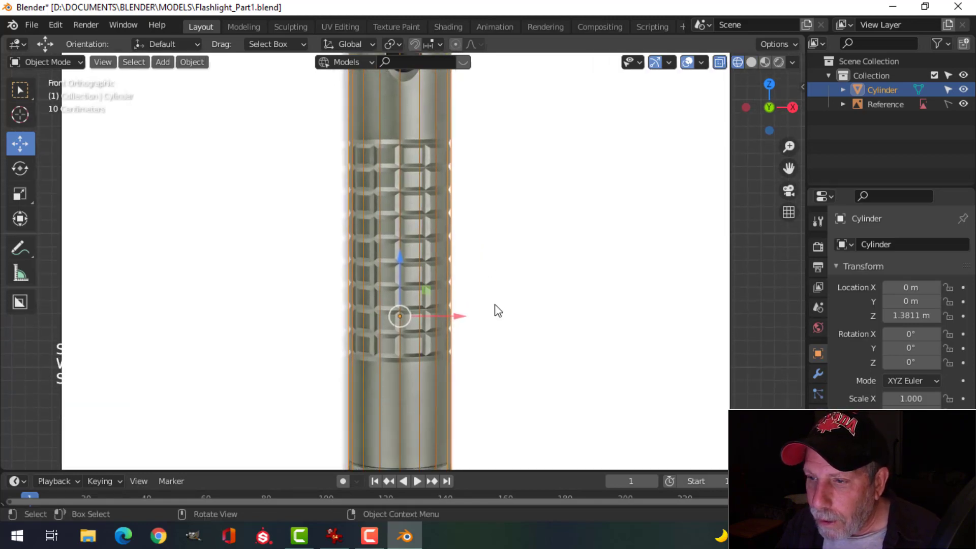
{"action": "middle_click_drag", "start_coordinate": [497, 310], "coordinate": [495, 277], "text": "shift"}
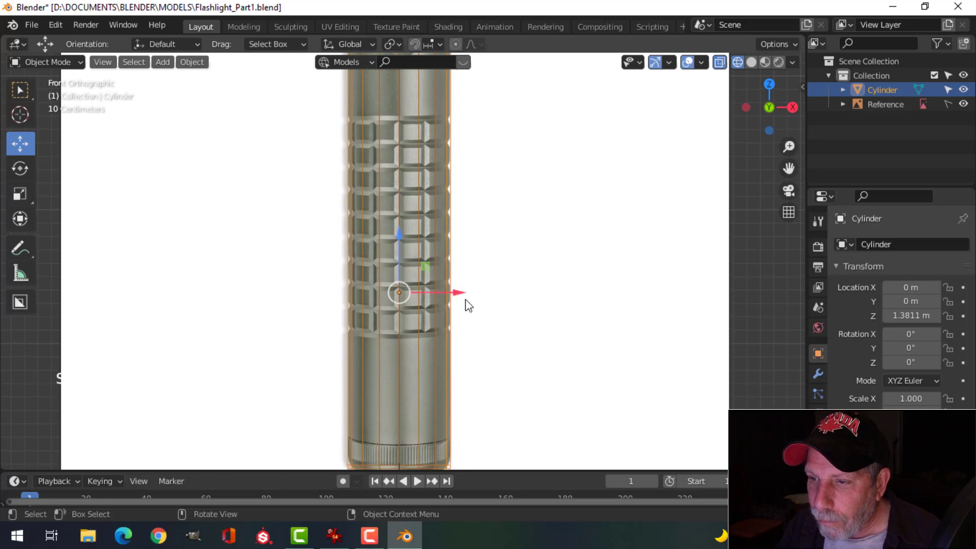
{"action": "scroll", "coordinate": [468, 306], "scroll_direction": "up", "scroll_amount": 1}
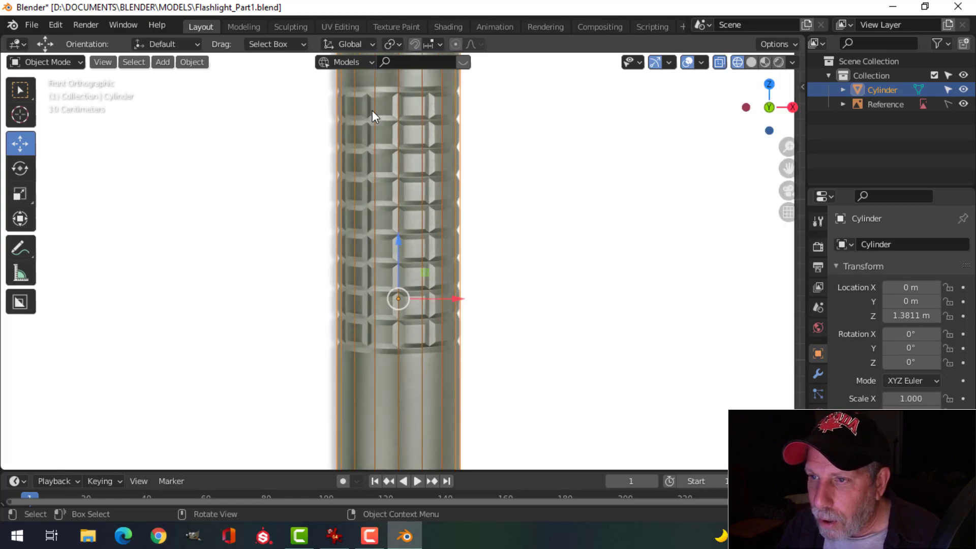
{"action": "scroll", "coordinate": [471, 269], "scroll_direction": "down", "scroll_amount": 1}
{"action": "middle_click_drag", "start_coordinate": [484, 375], "coordinate": [481, 336], "text": "shift"}
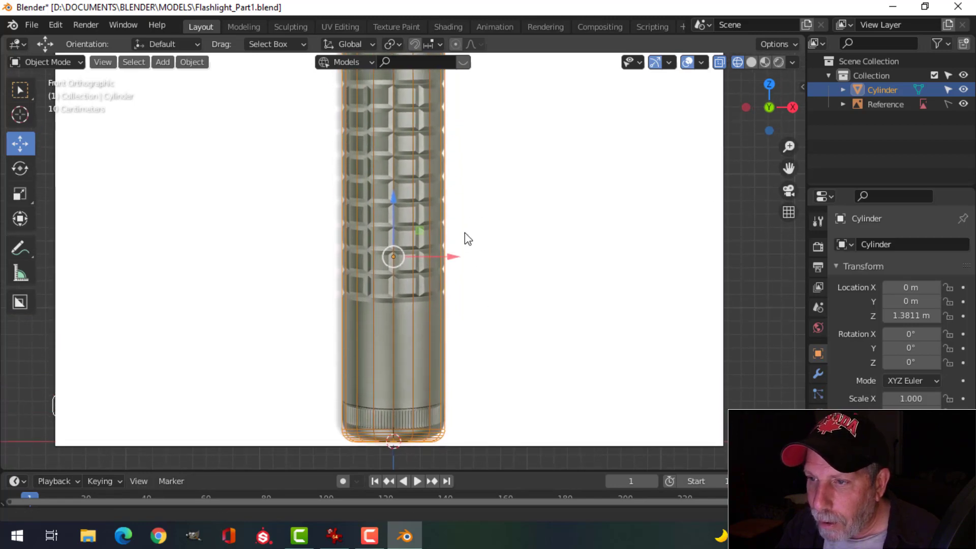
{"action": "middle_click_drag", "start_coordinate": [463, 232], "coordinate": [473, 299], "text": "shift"}
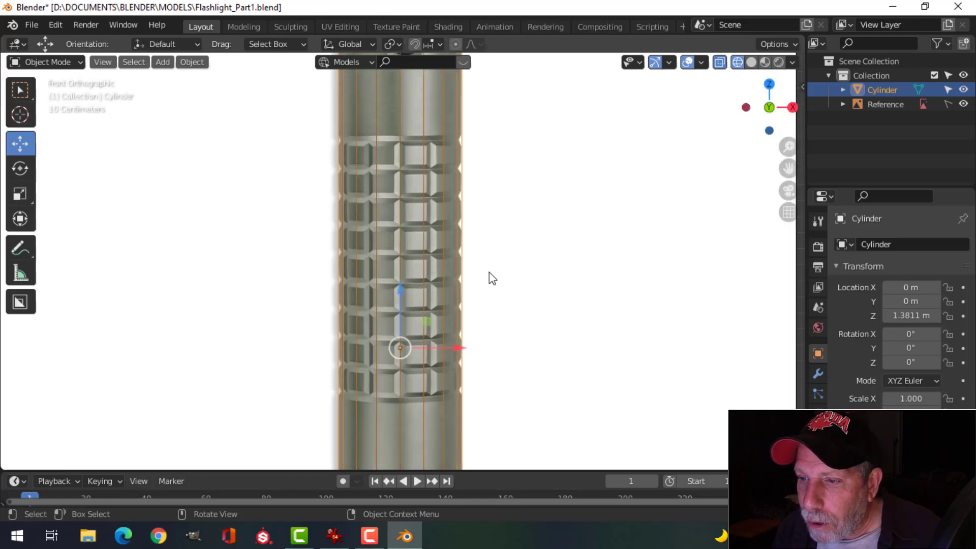
{"action": "scroll", "coordinate": [521, 191], "scroll_direction": "up", "scroll_amount": 4}
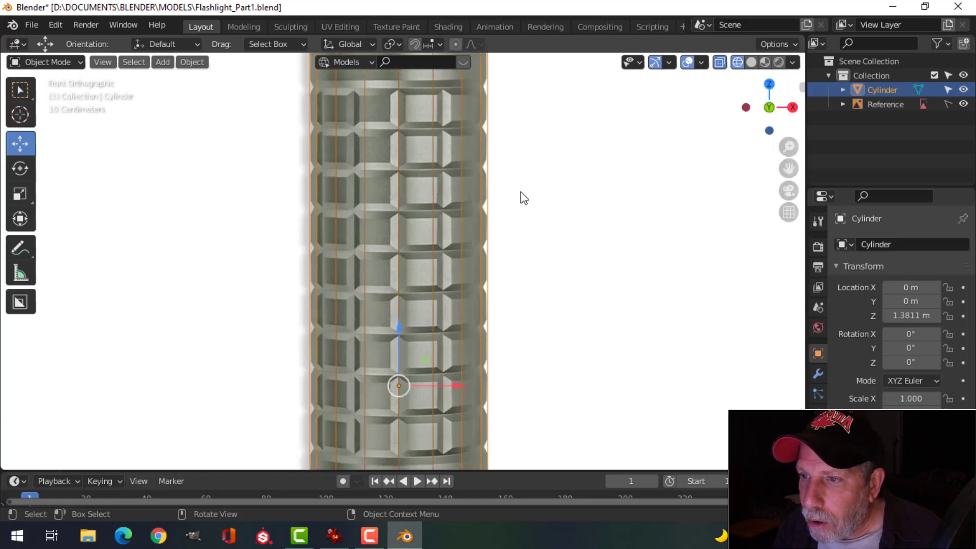
{"action": "scroll", "coordinate": [505, 262], "scroll_direction": "up", "scroll_amount": 1}
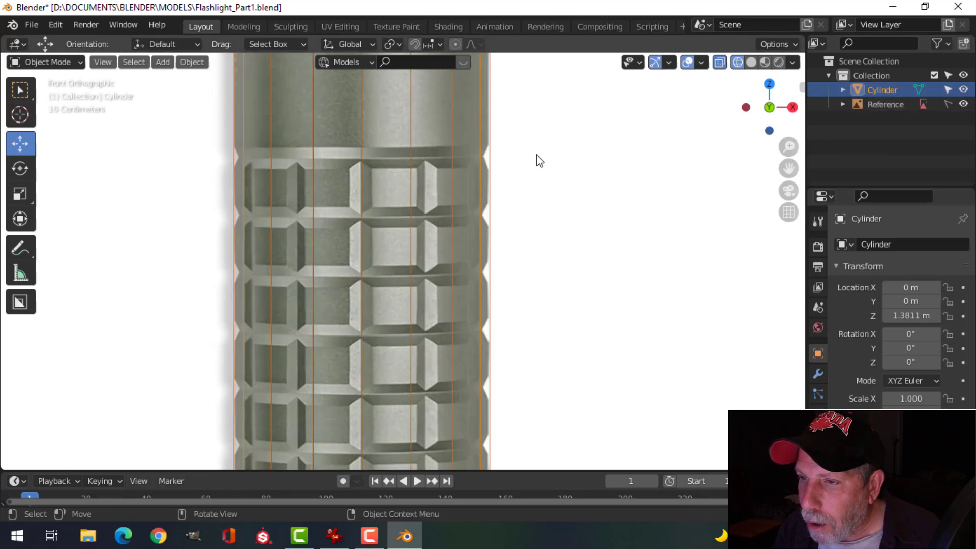
- Hide the cylinder, study the rows and grooves of the reference's grip along its full height, and show the cylinder again
{"action": "key", "text": "h"}
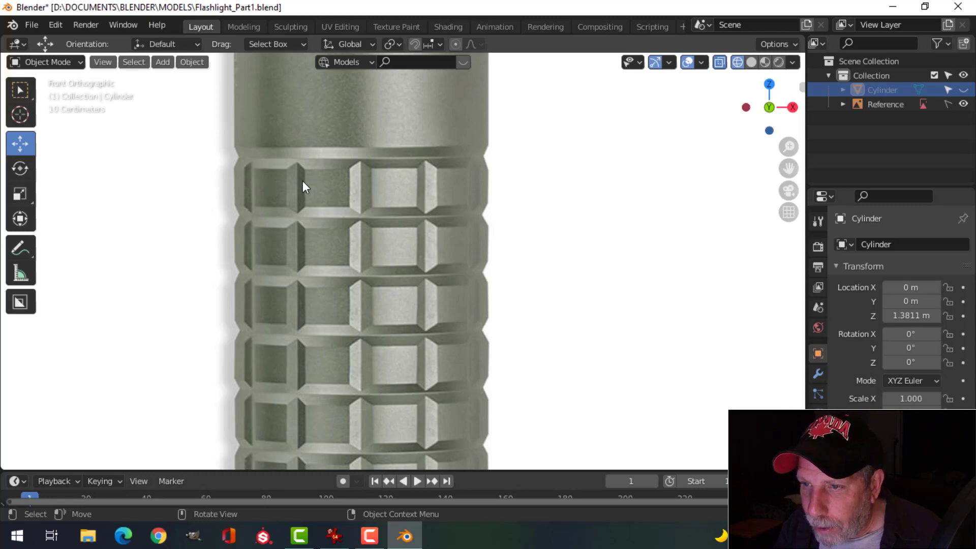
{"action": "scroll", "coordinate": [493, 209], "scroll_direction": "down", "scroll_amount": 2}
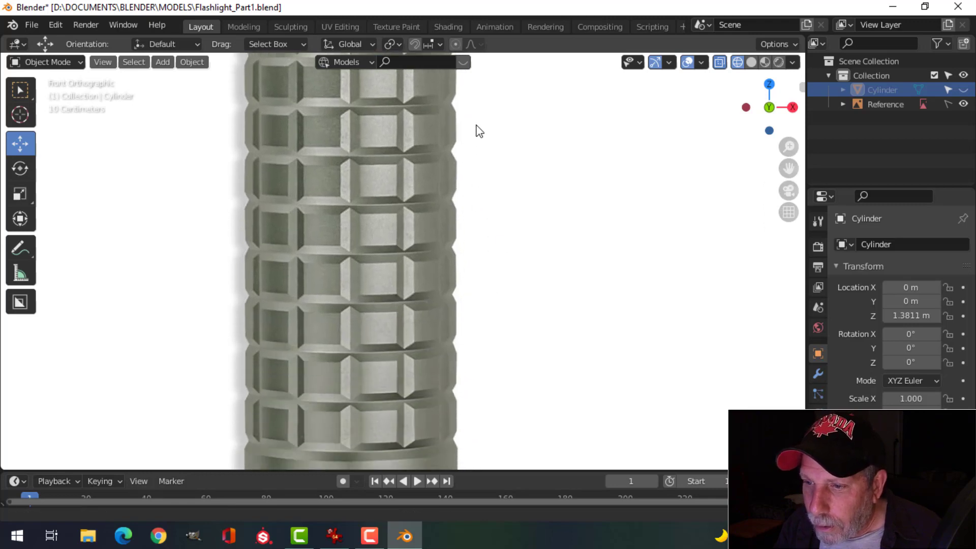
{"action": "middle_click_drag", "start_coordinate": [478, 265], "coordinate": [451, 211], "text": "shift"}
{"action": "scroll", "coordinate": [300, 249], "scroll_direction": "up", "scroll_amount": 2}
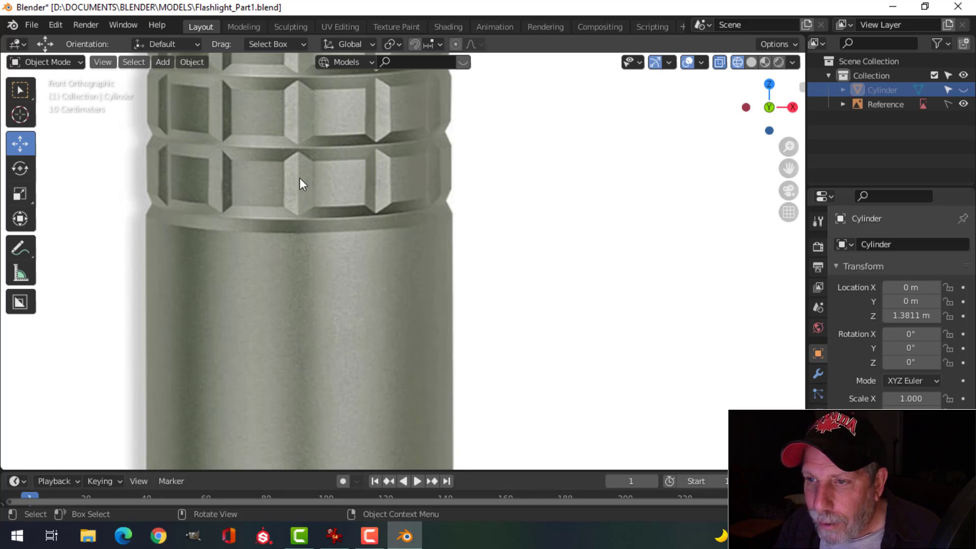
{"action": "scroll", "coordinate": [300, 179], "scroll_direction": "down", "scroll_amount": 4}
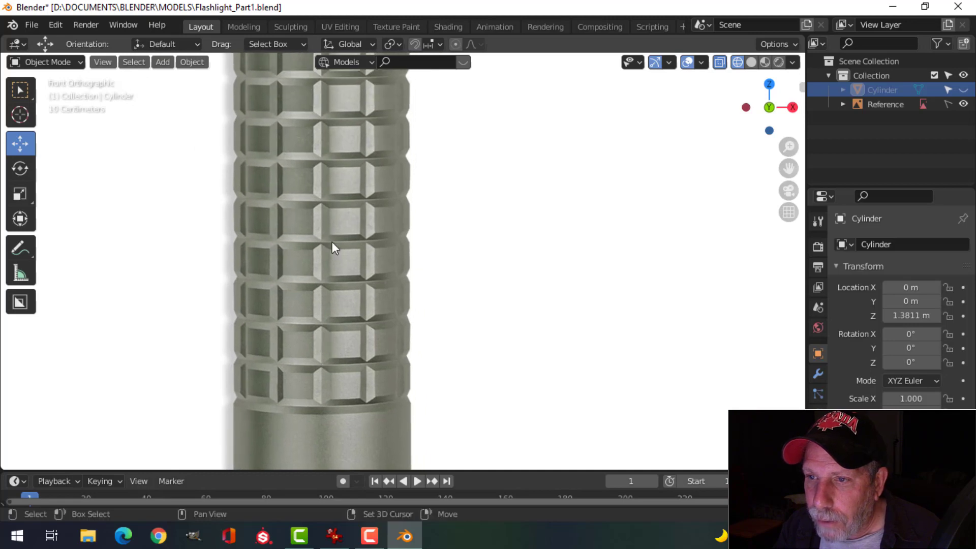
{"action": "scroll", "coordinate": [331, 349], "scroll_direction": "up", "scroll_amount": 3, "text": "shift"}
{"action": "scroll", "coordinate": [300, 239], "scroll_direction": "up", "scroll_amount": 2}
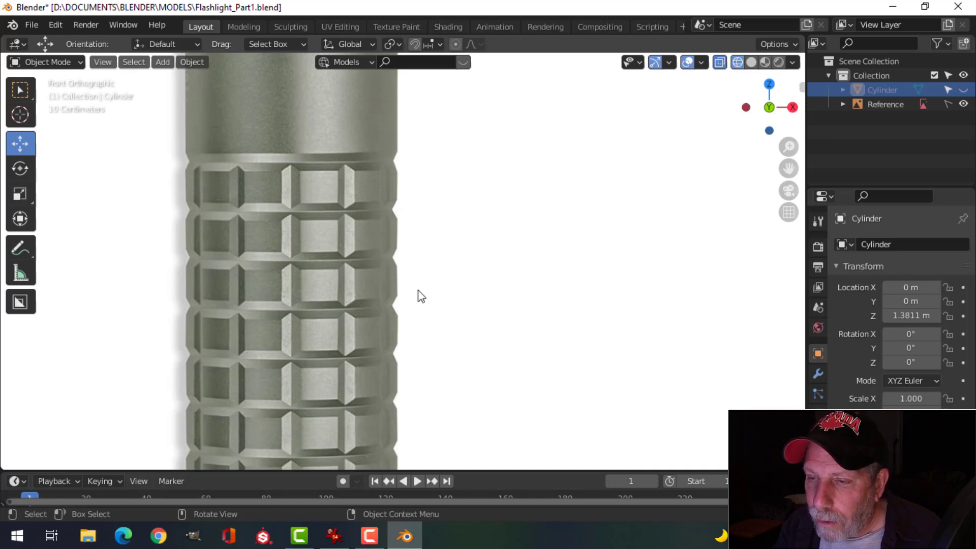
{"action": "scroll", "coordinate": [488, 273], "scroll_direction": "down", "scroll_amount": 2, "text": "shift"}
{"action": "scroll", "coordinate": [493, 266], "scroll_direction": "down", "scroll_amount": 2}
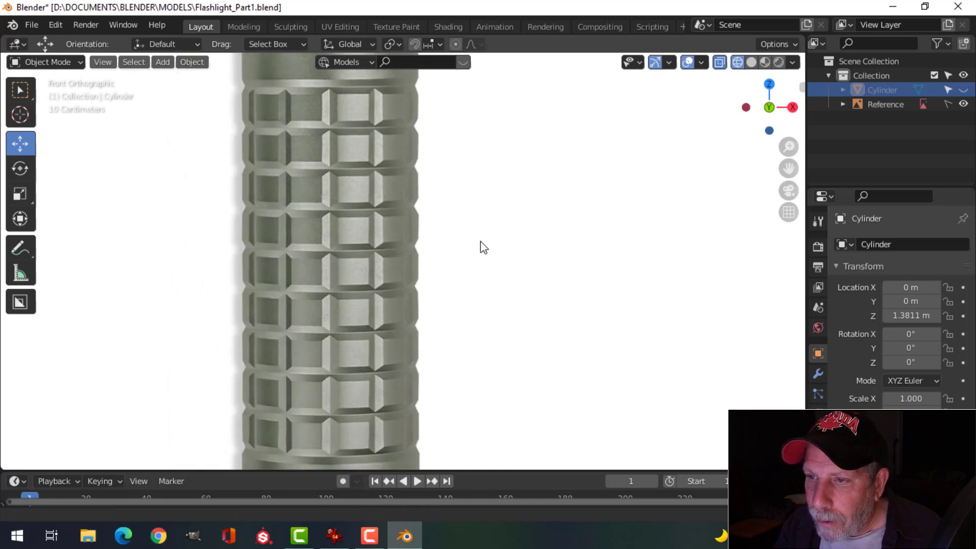
{"action": "scroll", "coordinate": [483, 247], "scroll_direction": "up", "scroll_amount": 1, "text": "shift"}
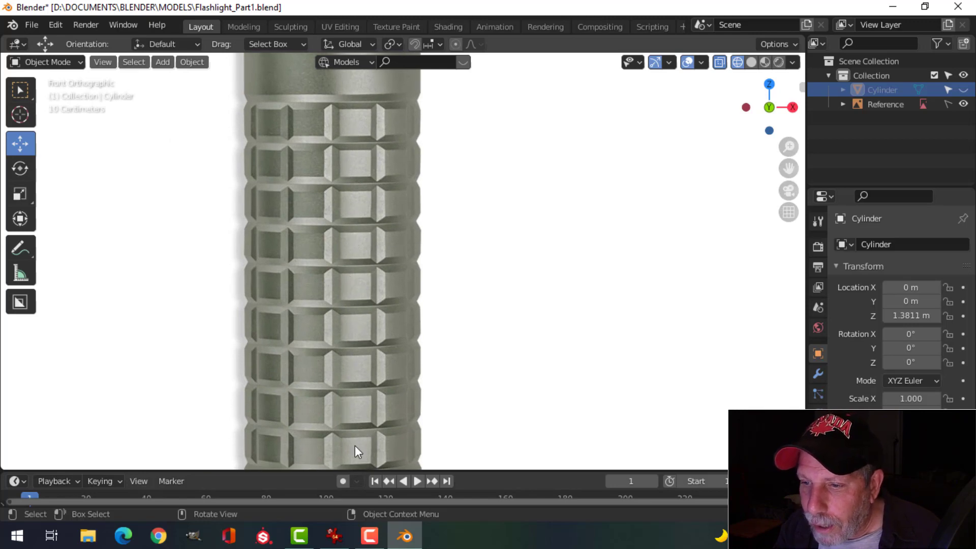
{"action": "scroll", "coordinate": [477, 369], "scroll_direction": "down", "scroll_amount": 3}
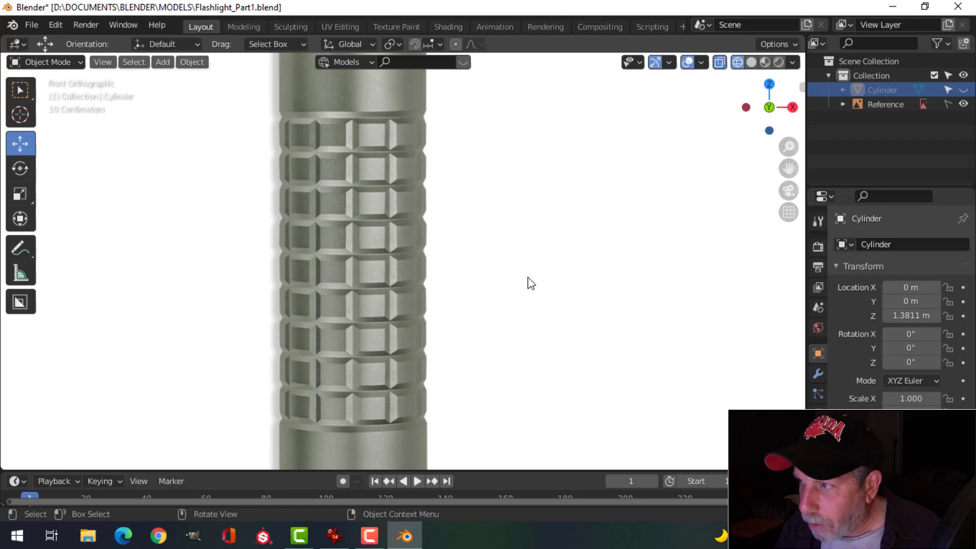
{"action": "left_click", "coordinate": [963, 90]}
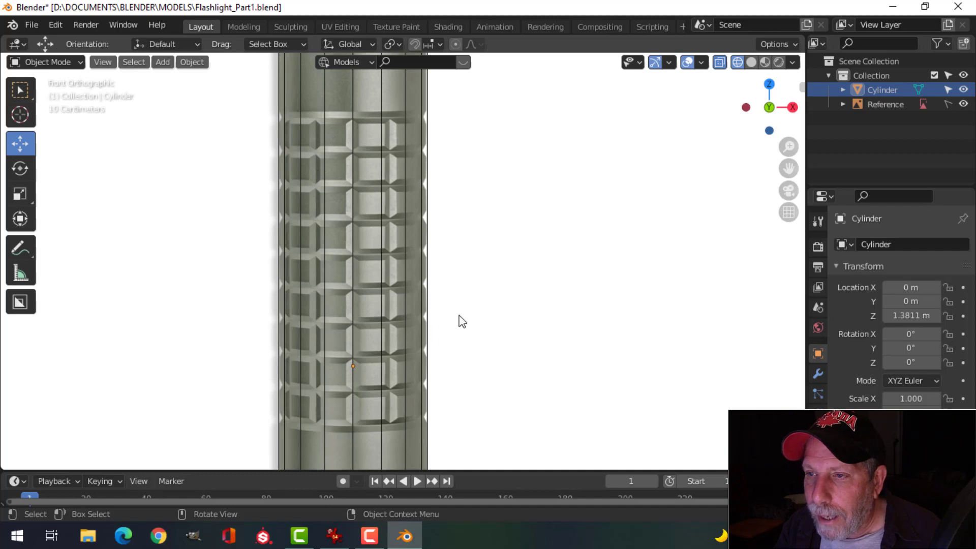
- Select the cylinder again and enter Edit Mode with its rounded bottom in view
{"action": "middle_click_drag", "start_coordinate": [458, 321], "coordinate": [499, 295], "text": "shift"}
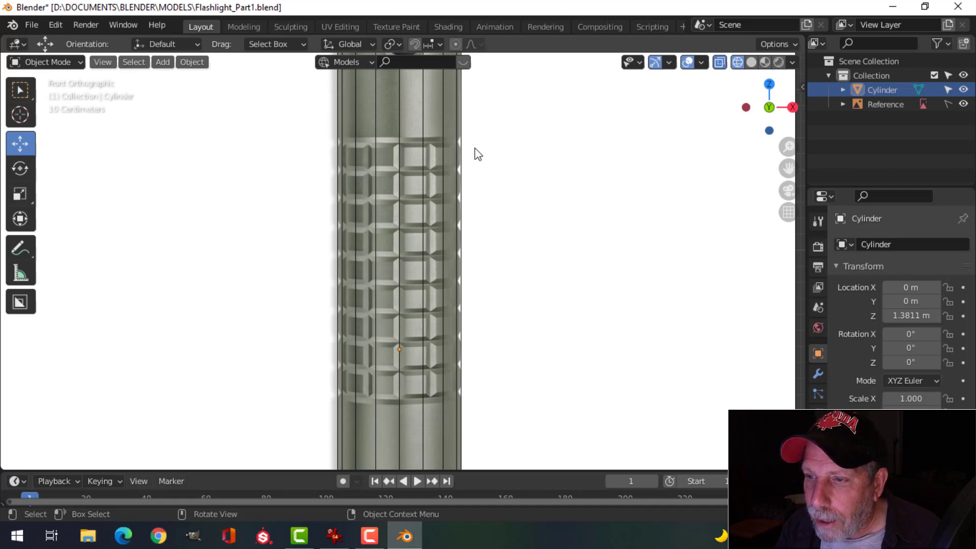
{"action": "scroll", "coordinate": [482, 357], "scroll_direction": "down", "scroll_amount": 1}
{"action": "middle_click_drag", "start_coordinate": [487, 359], "coordinate": [452, 188], "text": "shift"}
{"action": "scroll", "coordinate": [413, 308], "scroll_direction": "up", "scroll_amount": 2}
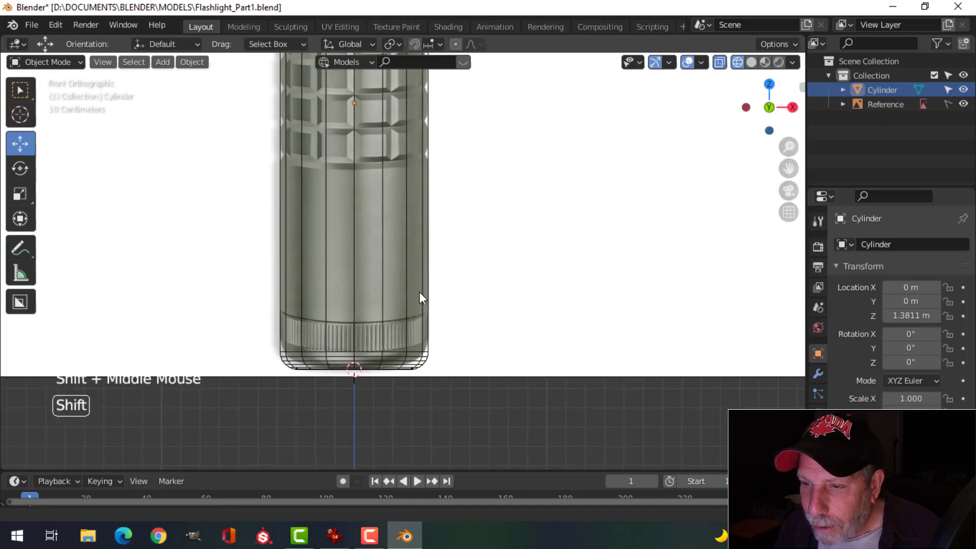
{"action": "middle_click_drag", "start_coordinate": [420, 292], "coordinate": [432, 264], "text": "shift"}
{"action": "scroll", "coordinate": [432, 265], "scroll_direction": "up", "scroll_amount": 2}
{"action": "left_click", "coordinate": [385, 267]}
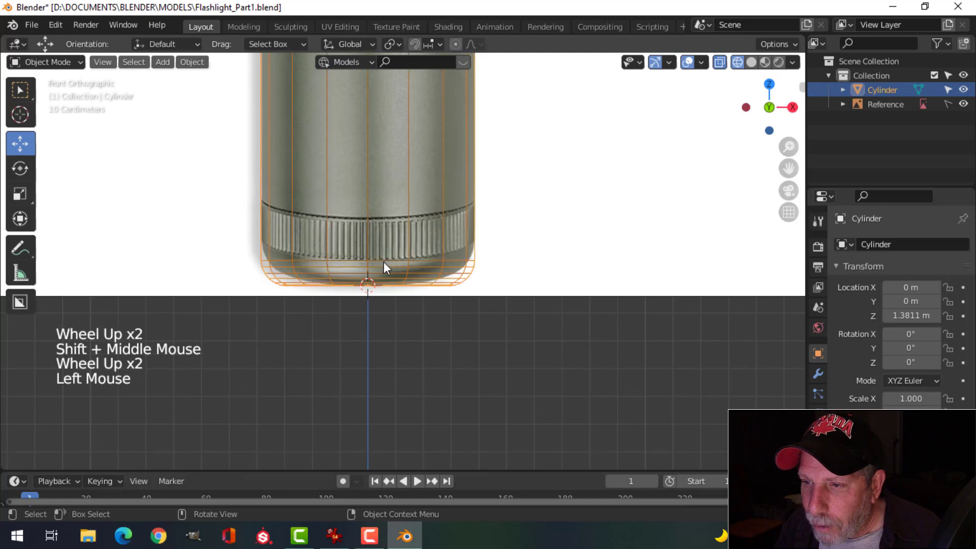
{"action": "key", "text": "Tab"}
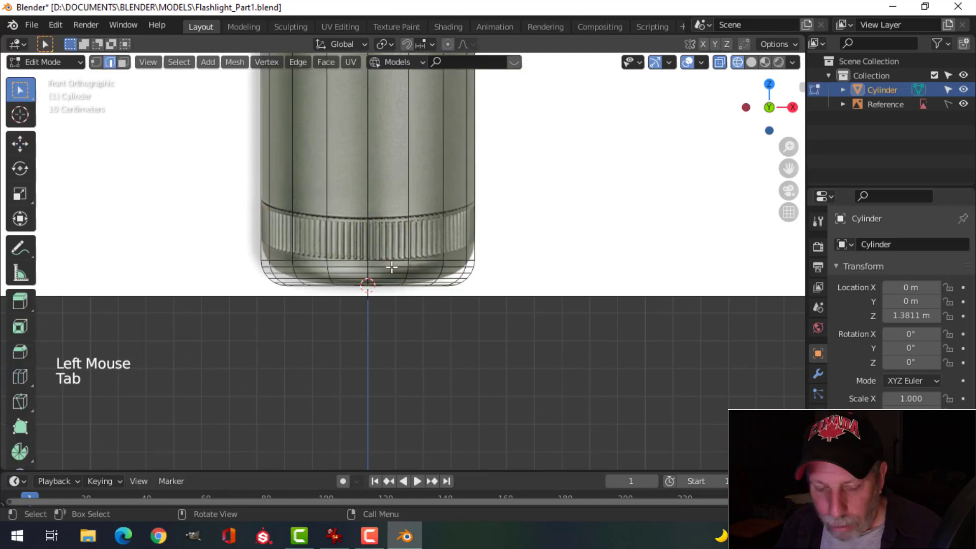
- Select the horizontal edge loops of the rounded bottom one after another to inspect them, clearing the selection each time
{"action": "left_click", "coordinate": [385, 264], "text": "alt+shift"}
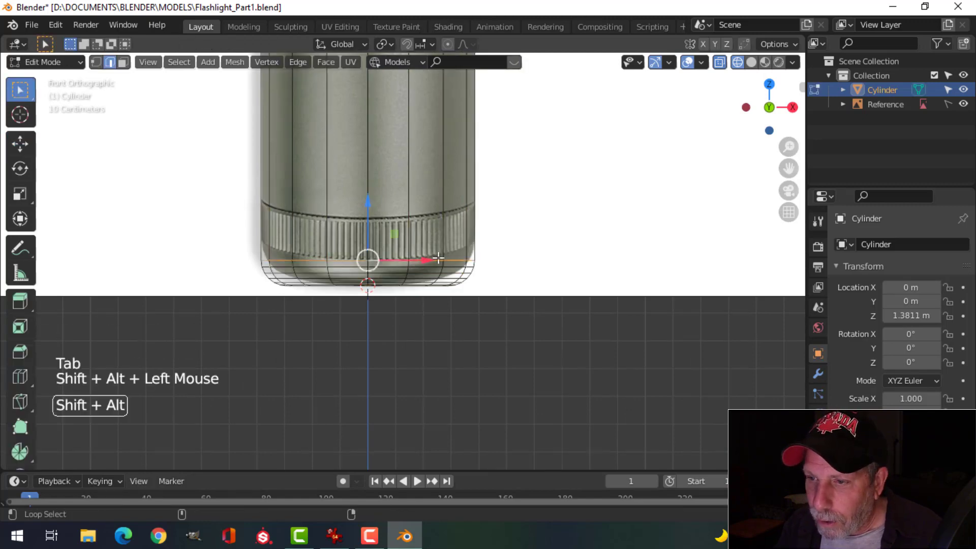
{"action": "key", "text": "alt+a"}
{"action": "left_click", "coordinate": [396, 267], "text": "alt+shift"}
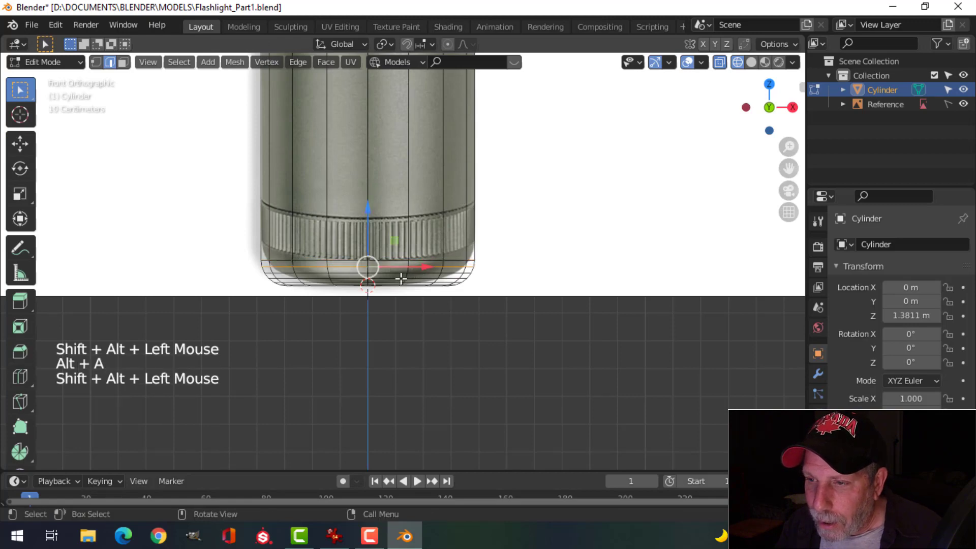
{"action": "key", "text": "alt+a"}
{"action": "left_click", "coordinate": [393, 270], "text": "alt+shift"}
{"action": "key", "text": "alt+a"}
{"action": "scroll", "coordinate": [489, 228], "scroll_direction": "down", "scroll_amount": 2}
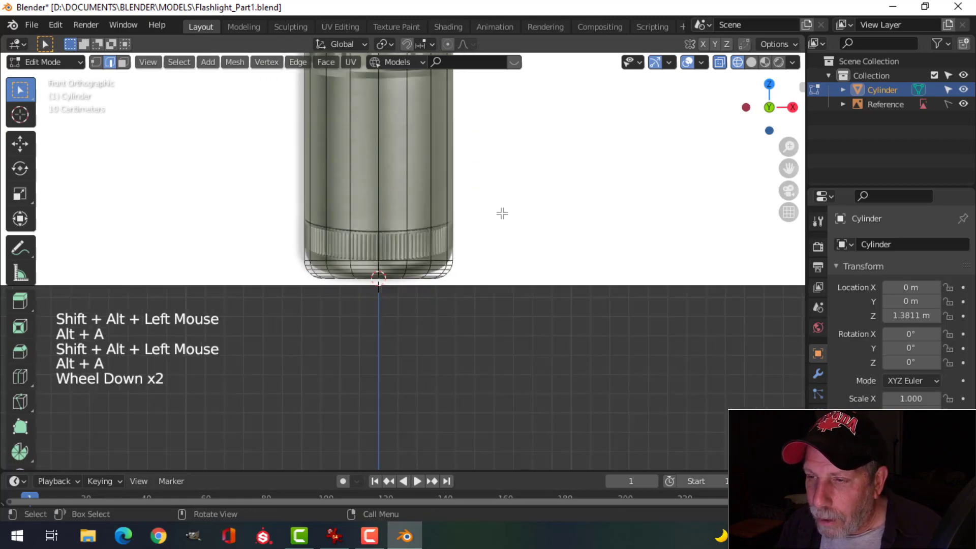
- Add one horizontal loop cut around the cylinder, slide it to the upper edge of the grip pattern and deselect it
{"action": "middle_click_drag", "start_coordinate": [507, 199], "coordinate": [503, 296], "text": "shift"}
{"action": "middle_click_drag", "start_coordinate": [492, 256], "coordinate": [479, 309], "text": "shift"}
{"action": "scroll", "coordinate": [479, 289], "scroll_direction": "down", "scroll_amount": 3}
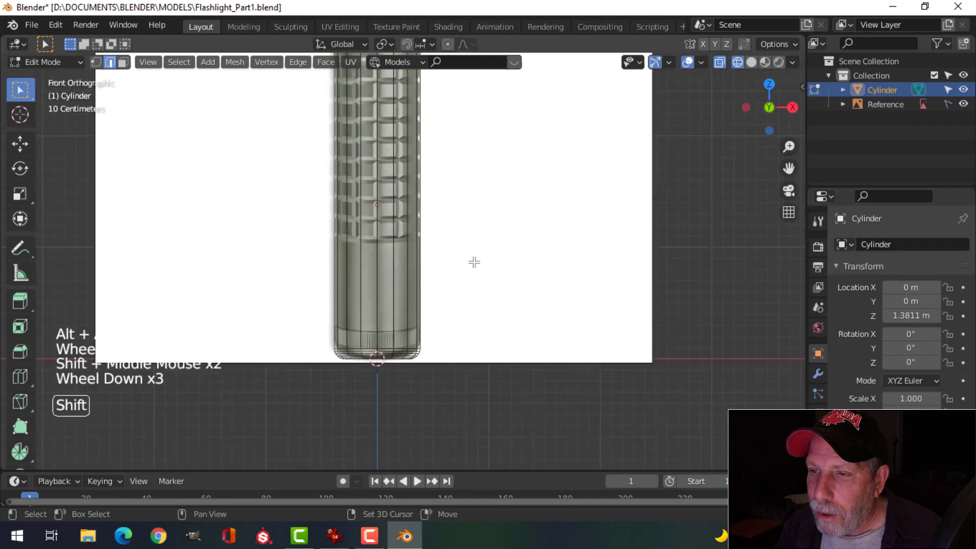
{"action": "middle_click_drag", "start_coordinate": [473, 262], "coordinate": [465, 351], "text": "shift"}
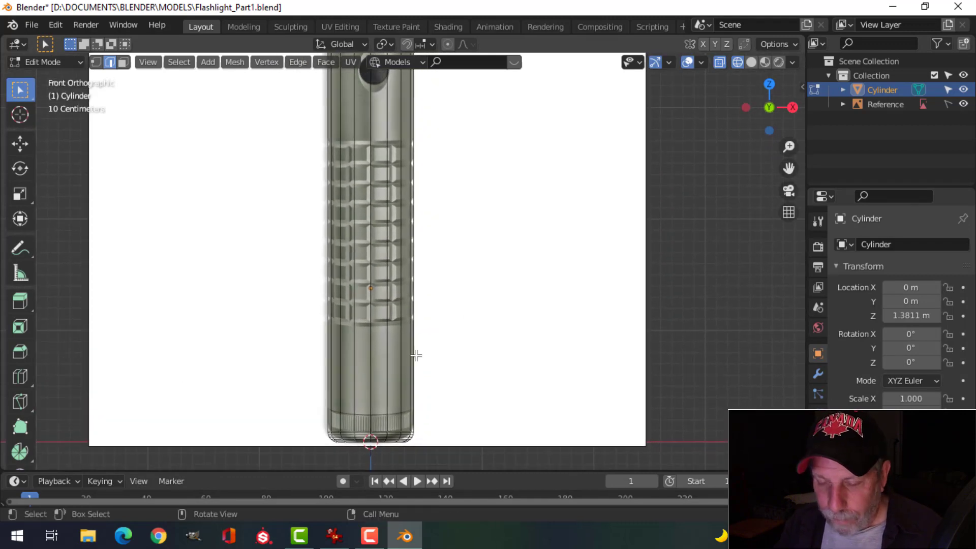
{"action": "key", "text": "ctrl+r"}
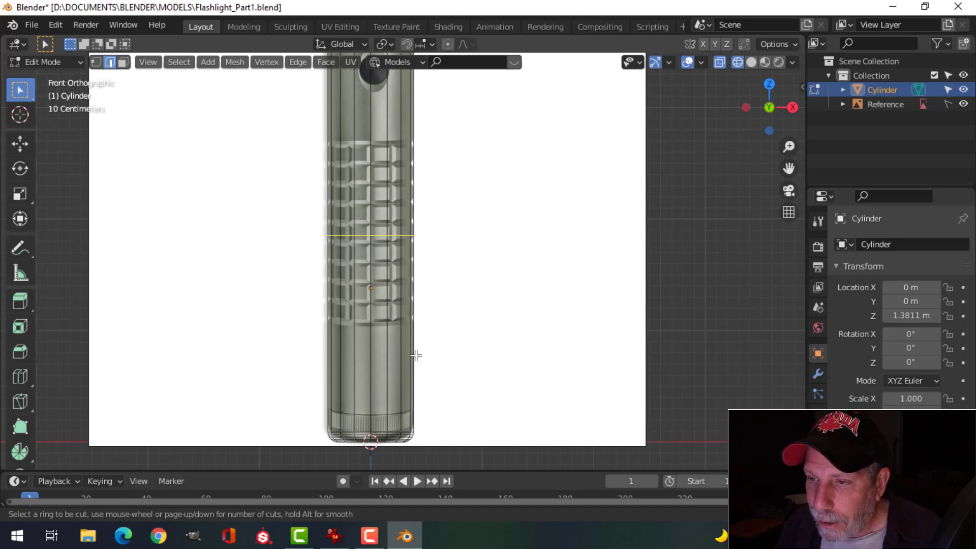
{"action": "left_click", "coordinate": [416, 356]}
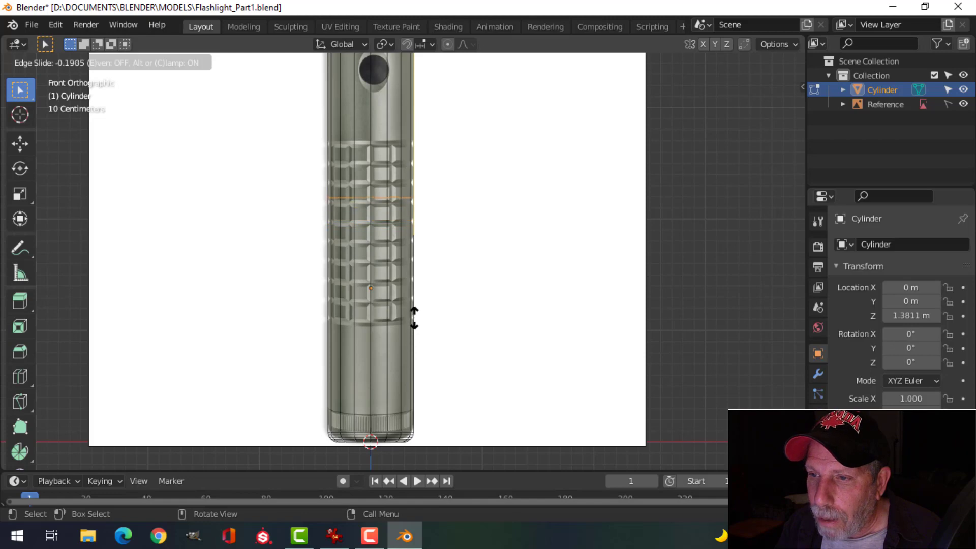
{"action": "left_click", "coordinate": [412, 260]}
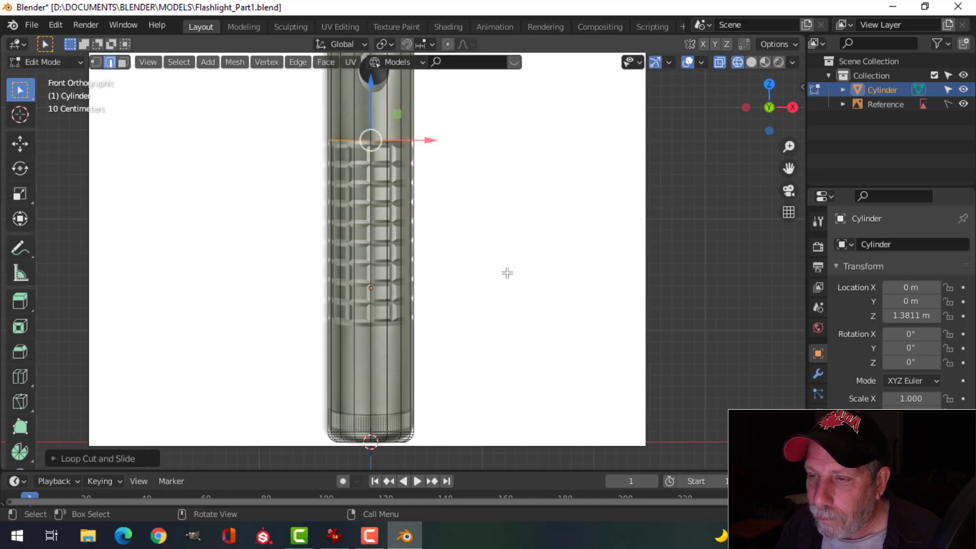
{"action": "middle_click_drag", "start_coordinate": [478, 268], "coordinate": [472, 291]}
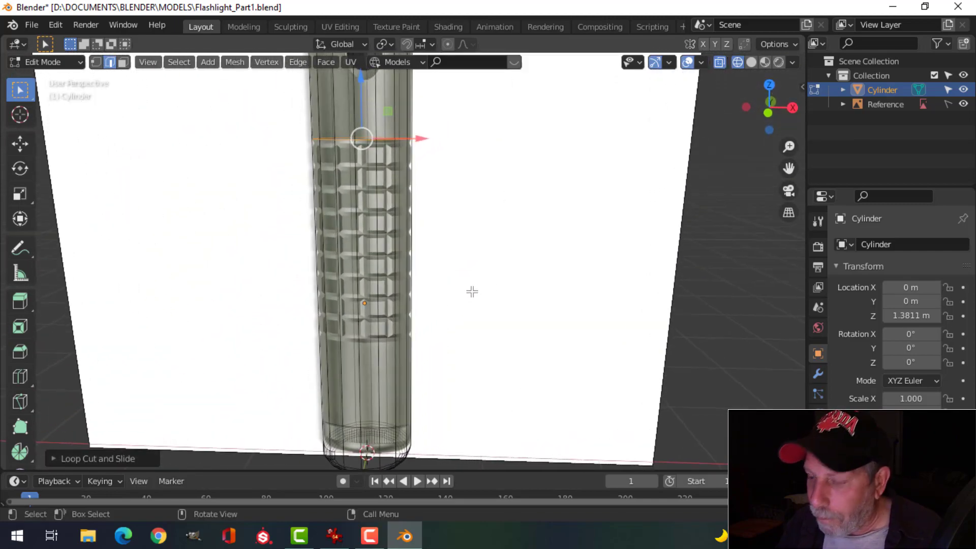
{"action": "key", "text": "KP_1"}
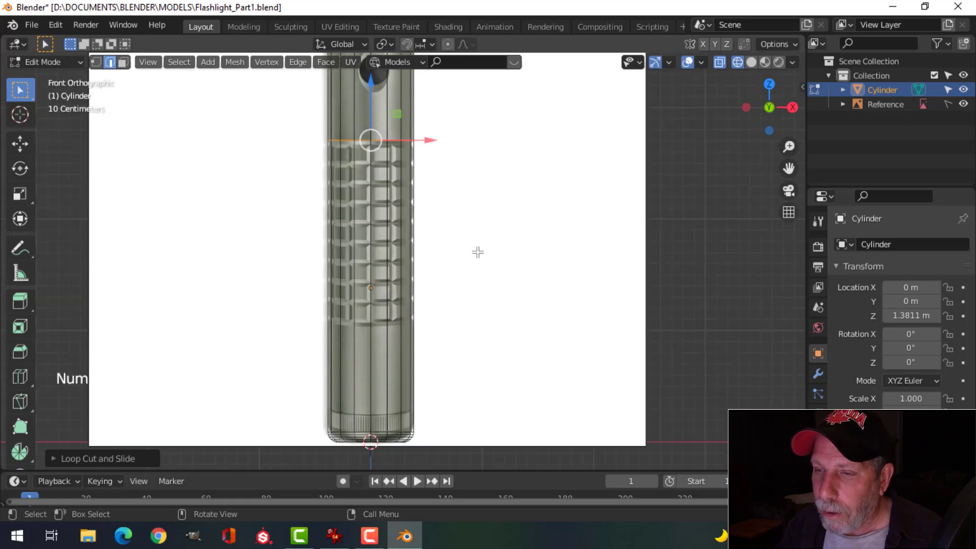
{"action": "key", "text": "alt+a"}
- Select the edge loop at the upper end of the grip and move it along Z to line up with the pattern's upper edge
{"action": "scroll", "coordinate": [455, 205], "scroll_direction": "up", "scroll_amount": 3}
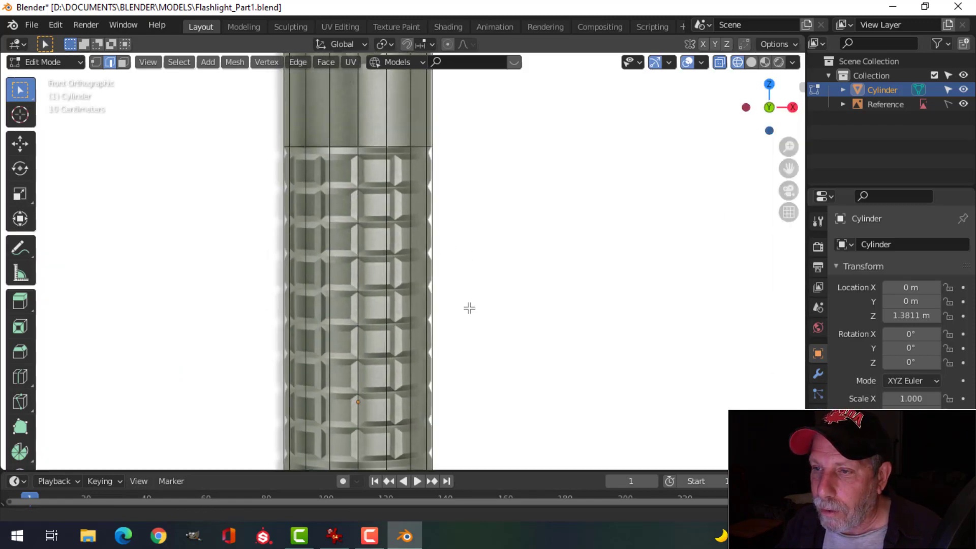
{"action": "scroll", "coordinate": [390, 216], "scroll_direction": "up", "scroll_amount": 1}
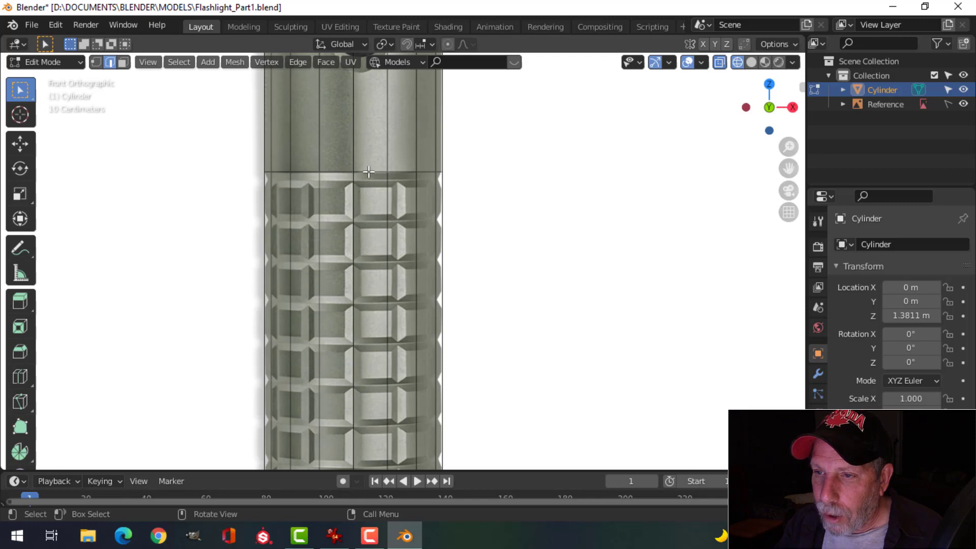
{"action": "left_click", "coordinate": [368, 172], "text": "alt"}
{"action": "key", "text": "g"}
{"action": "key", "text": "z"}
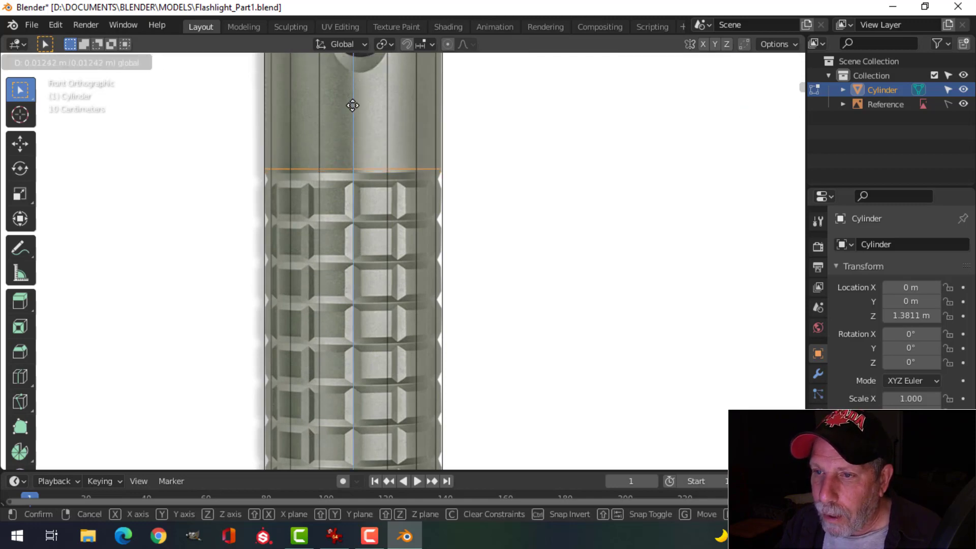
{"action": "left_click", "coordinate": [353, 108]}
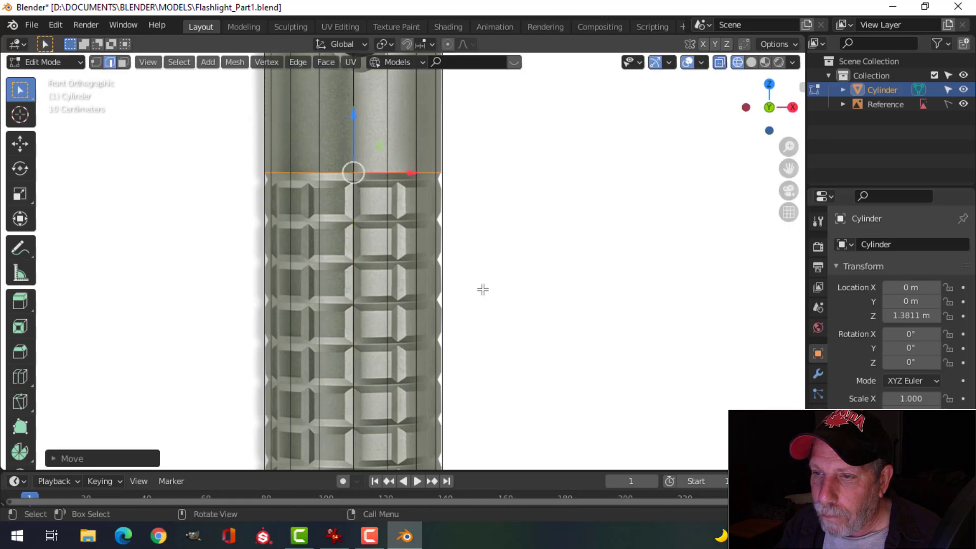
- Add one horizontal loop cut around the cylinder and slide it down to the lower edge of the grip pattern
{"action": "scroll", "coordinate": [472, 201], "scroll_direction": "down", "scroll_amount": 6, "text": "shift"}
{"action": "scroll", "coordinate": [461, 340], "scroll_direction": "down", "scroll_amount": 5, "text": "shift"}
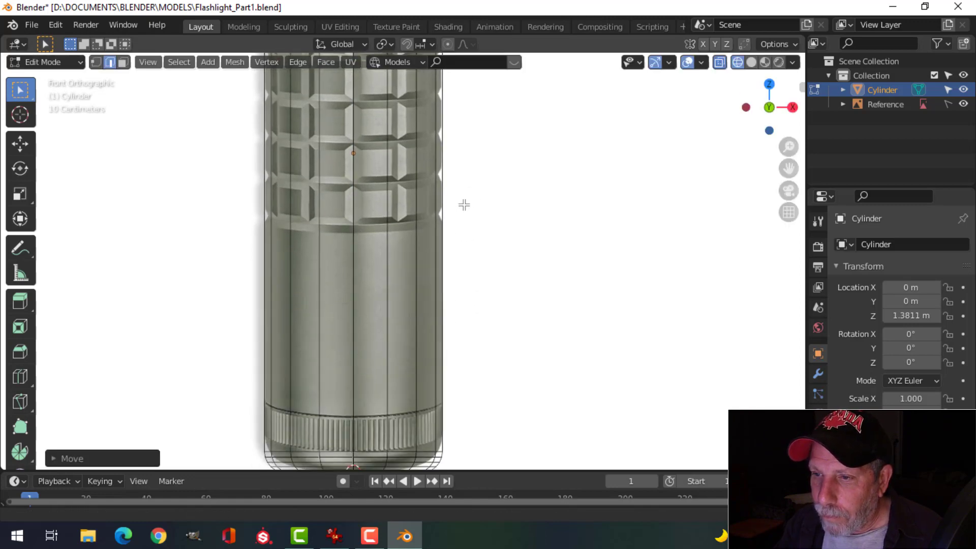
{"action": "scroll", "coordinate": [461, 268], "scroll_direction": "down", "scroll_amount": 2}
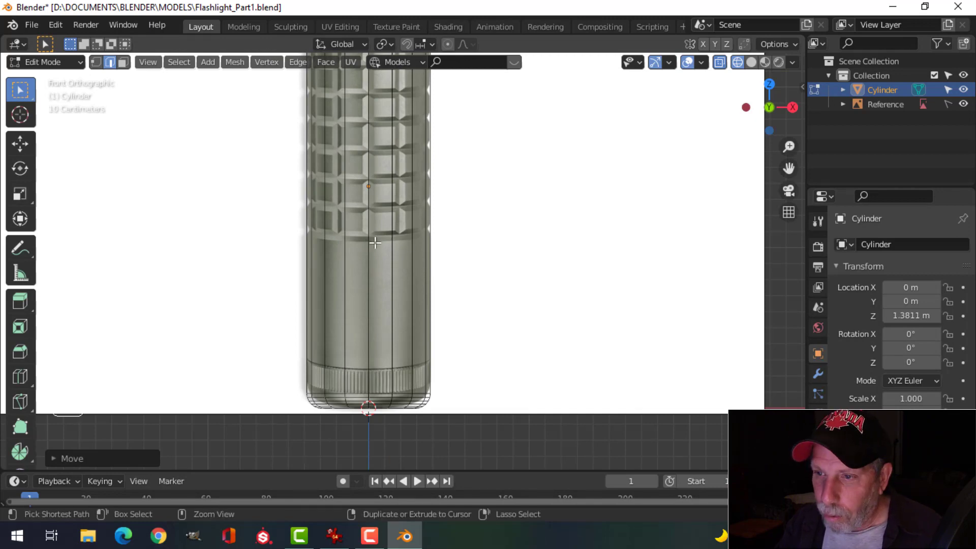
{"action": "key", "text": "ctrl+r"}
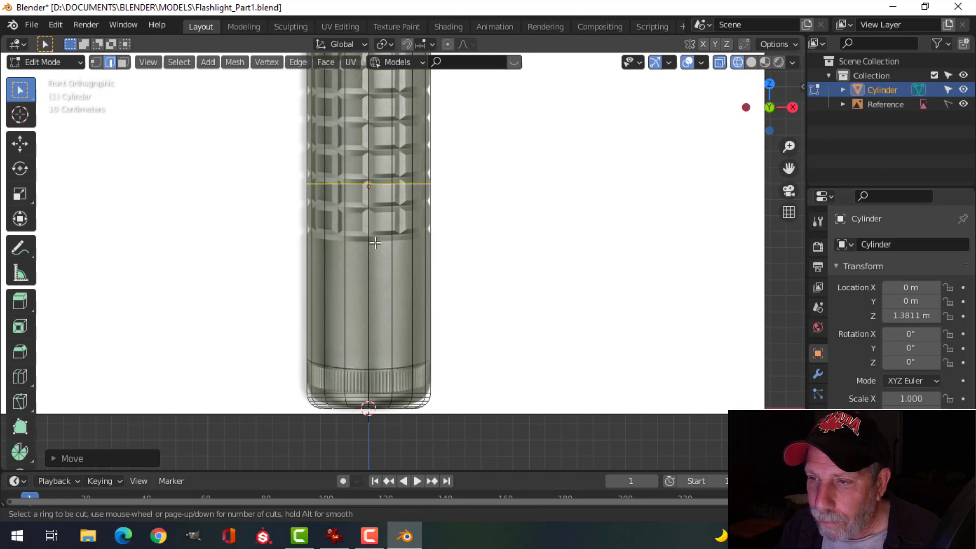
{"action": "left_click", "coordinate": [375, 244]}
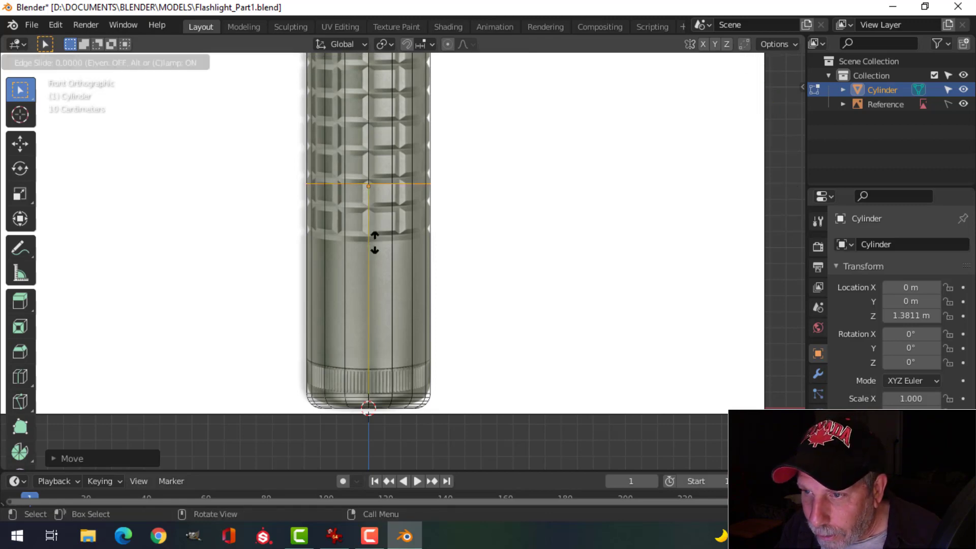
{"action": "left_click", "coordinate": [377, 300]}
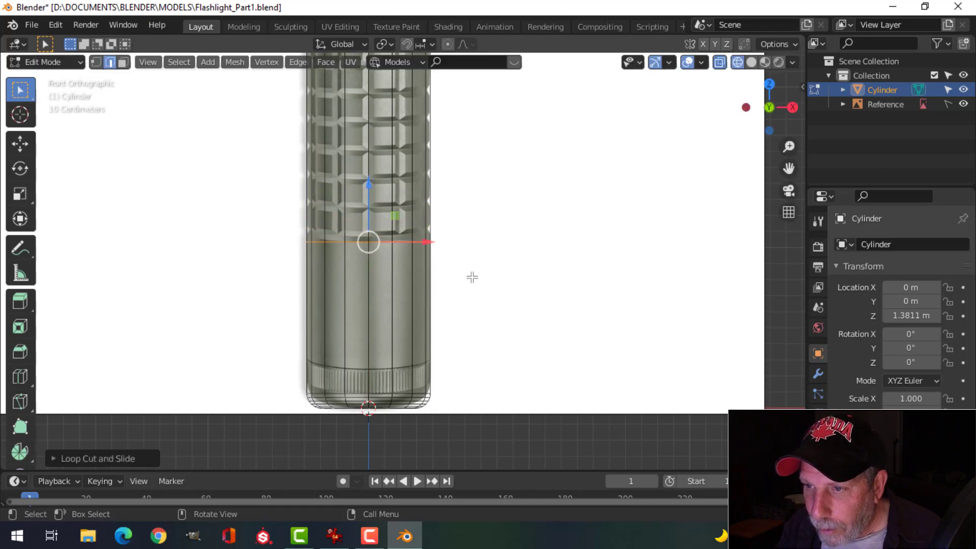
- Switch to solid shading and examine the cylinder with its two grip boundary loops from several angles
{"action": "scroll", "coordinate": [475, 273], "scroll_direction": "down", "scroll_amount": 2, "text": "alt"}
{"action": "middle_click_drag", "start_coordinate": [486, 282], "coordinate": [470, 312]}
{"action": "key", "text": "z"}
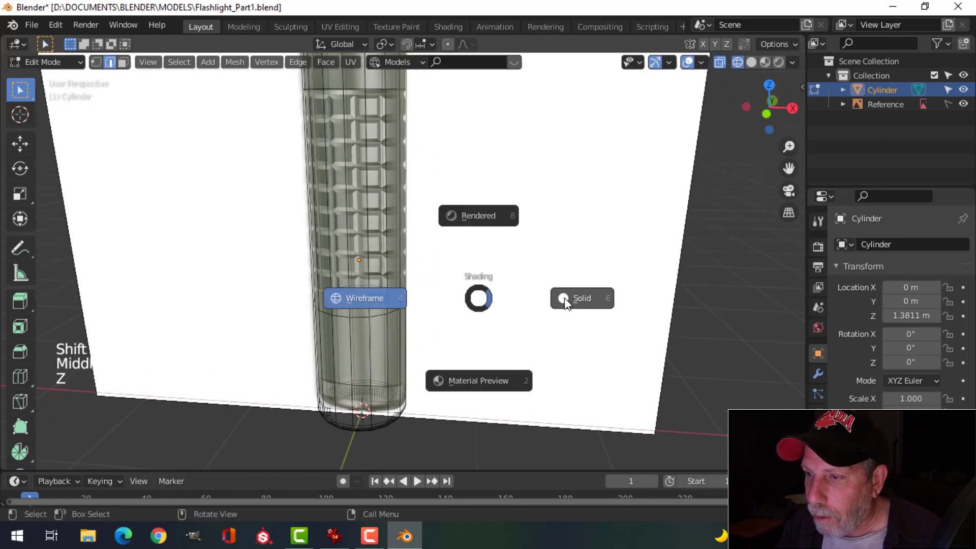
{"action": "left_click", "coordinate": [562, 299]}
{"action": "scroll", "coordinate": [432, 274], "scroll_direction": "down", "scroll_amount": 1}
{"action": "middle_click_drag", "start_coordinate": [430, 288], "coordinate": [389, 160]}
{"action": "scroll", "coordinate": [438, 217], "scroll_direction": "down", "scroll_amount": 2}
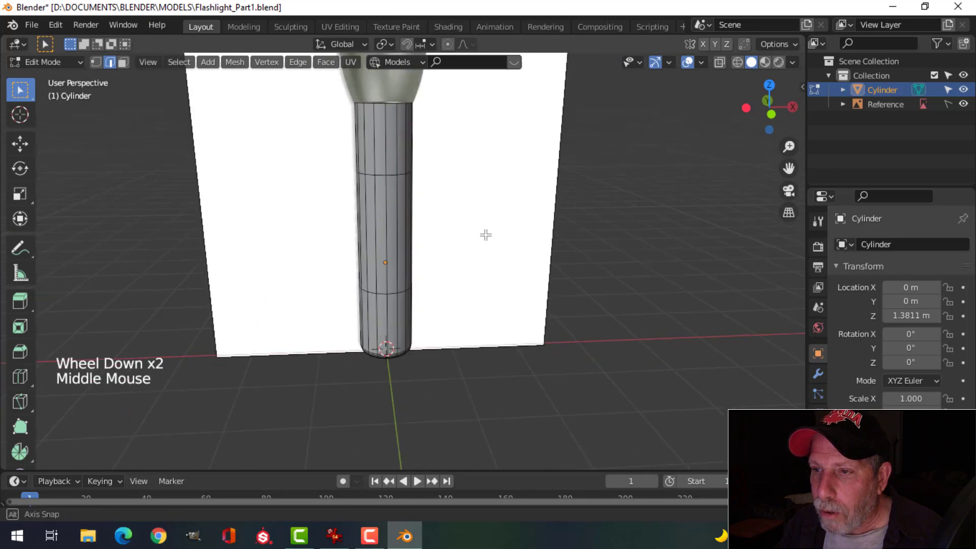
{"action": "middle_click_drag", "start_coordinate": [486, 233], "coordinate": [528, 325]}
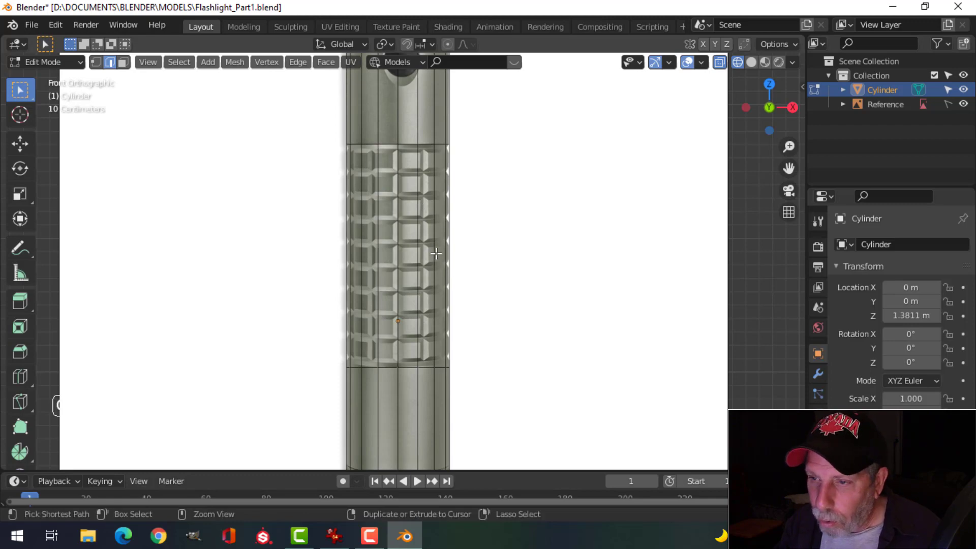
- Add eight evenly spaced horizontal loop cuts between the two grip boundary loops without sliding them, and clear the selection
{"action": "key", "text": "ctrl+r"}
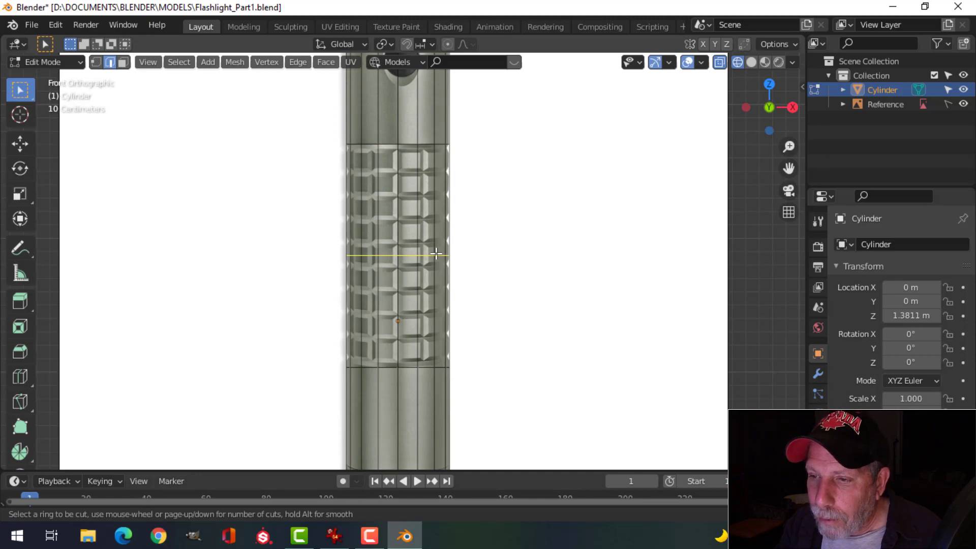
{"action": "scroll", "coordinate": [436, 253], "scroll_direction": "up", "scroll_amount": 1}
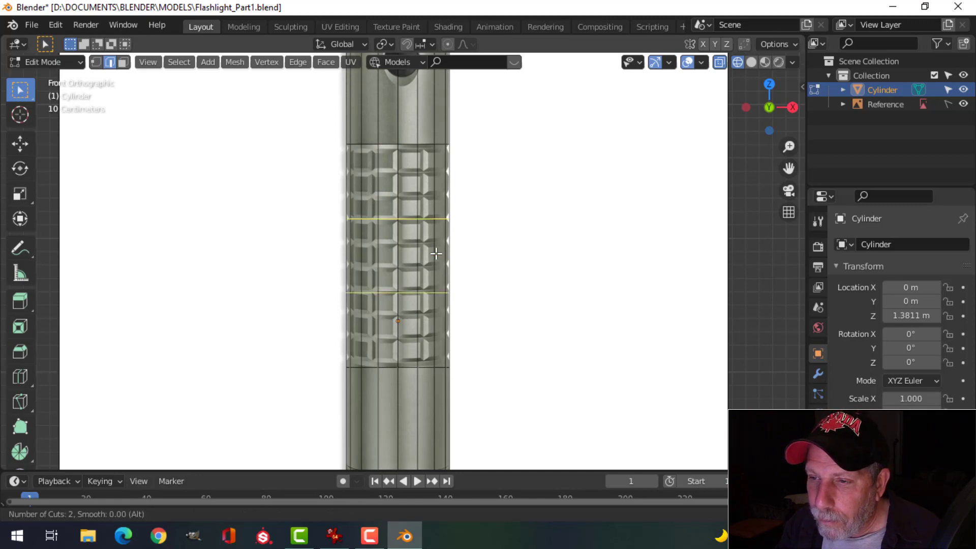
{"action": "scroll", "coordinate": [436, 254], "scroll_direction": "up", "scroll_amount": 1}
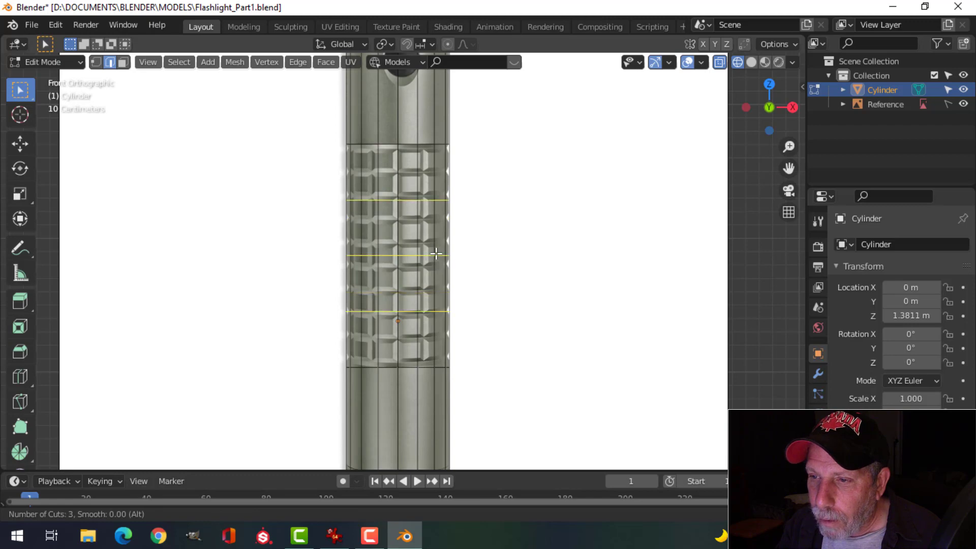
{"action": "scroll", "coordinate": [435, 254], "scroll_direction": "up", "scroll_amount": 1}
{"action": "scroll", "coordinate": [436, 253], "scroll_direction": "up", "scroll_amount": 1}
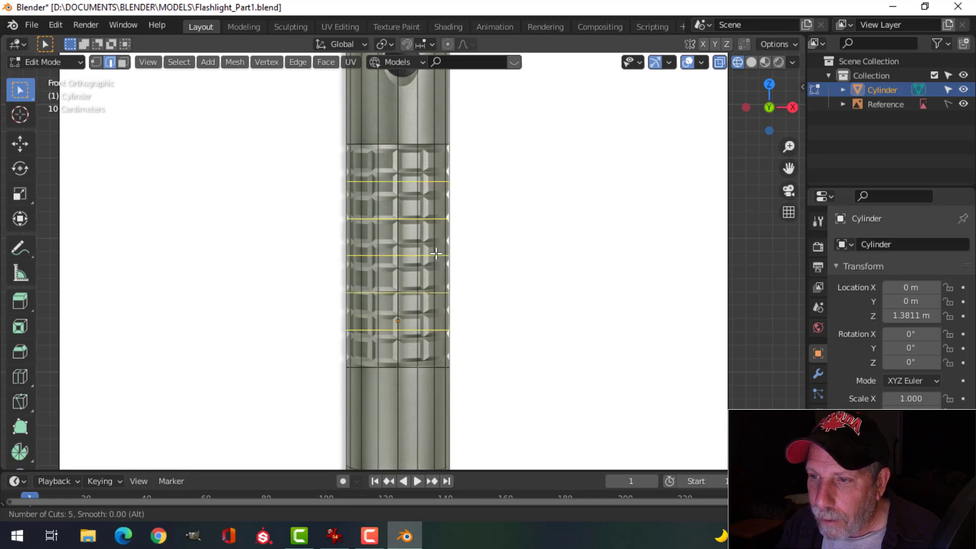
{"action": "scroll", "coordinate": [436, 254], "scroll_direction": "up", "scroll_amount": 1}
{"action": "scroll", "coordinate": [435, 254], "scroll_direction": "up", "scroll_amount": 1}
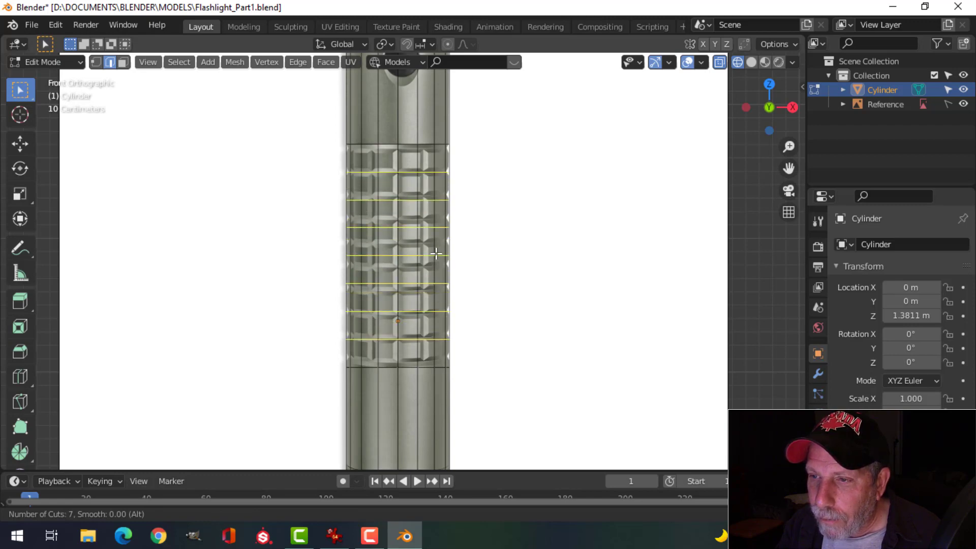
{"action": "scroll", "coordinate": [436, 254], "scroll_direction": "up", "scroll_amount": 1}
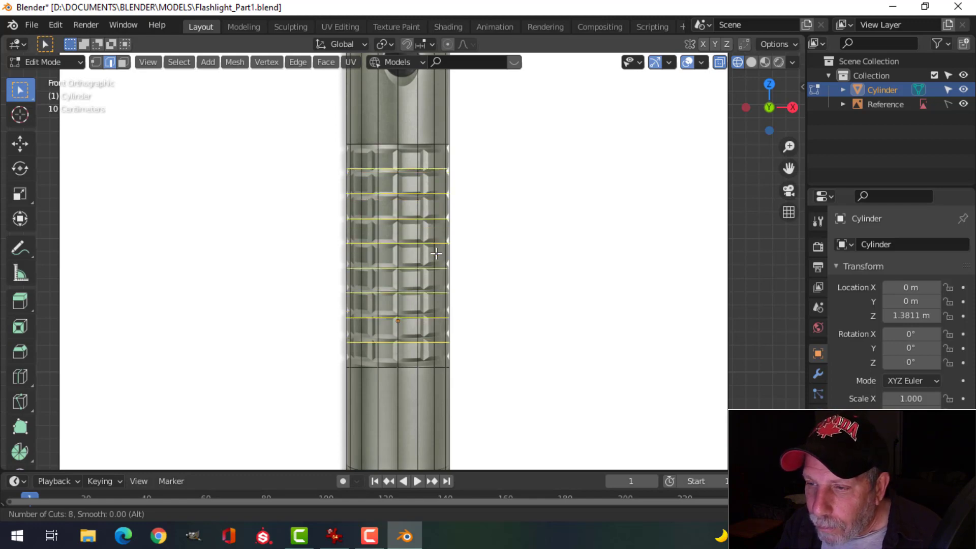
{"action": "left_click", "coordinate": [436, 254]}
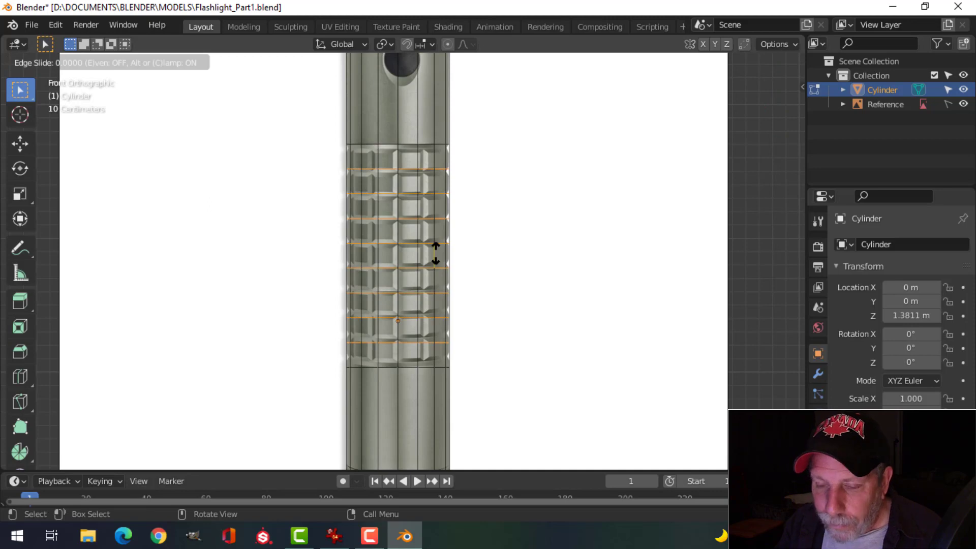
{"action": "right_click", "coordinate": [436, 254]}
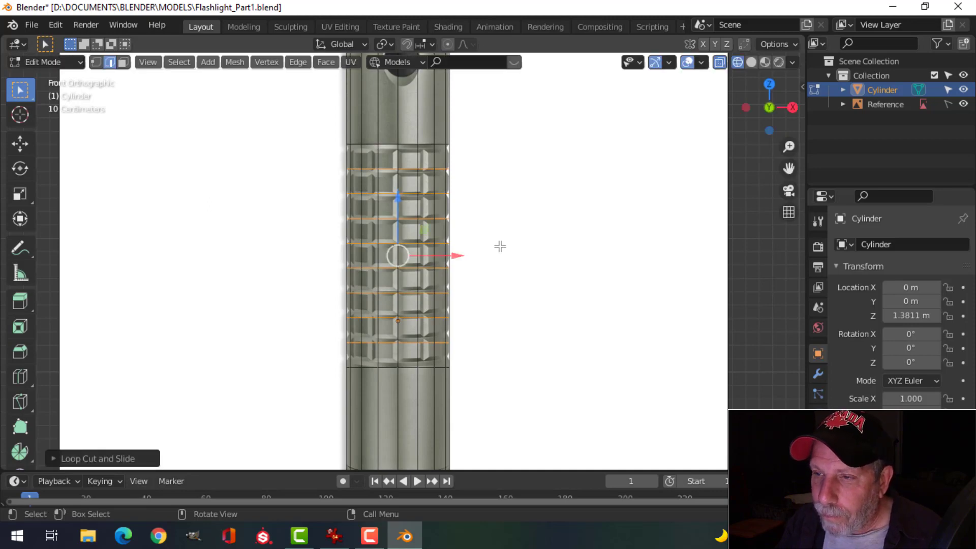
{"action": "scroll", "coordinate": [500, 247], "scroll_direction": "up", "scroll_amount": 2}
{"action": "middle_click_drag", "start_coordinate": [507, 233], "coordinate": [508, 263], "text": "shift"}
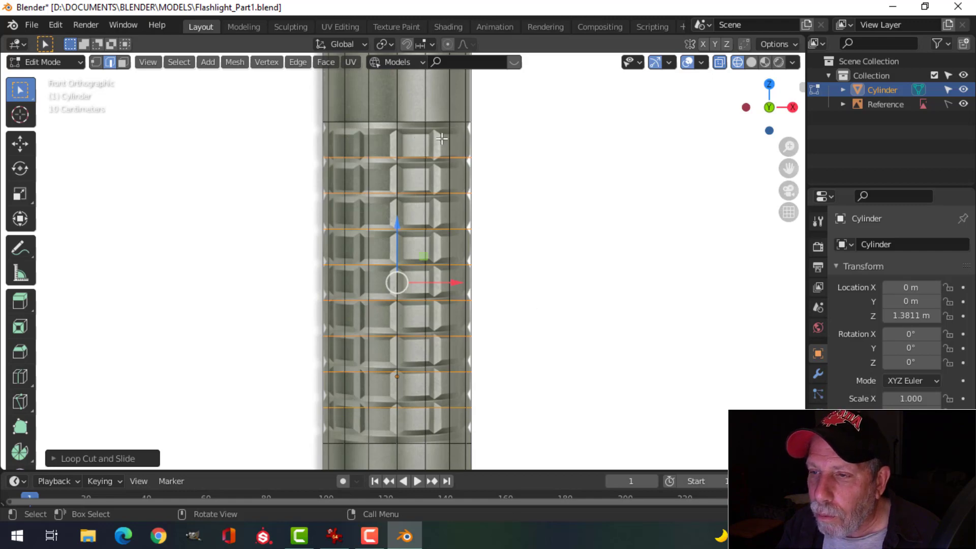
{"action": "left_click", "coordinate": [536, 176]}
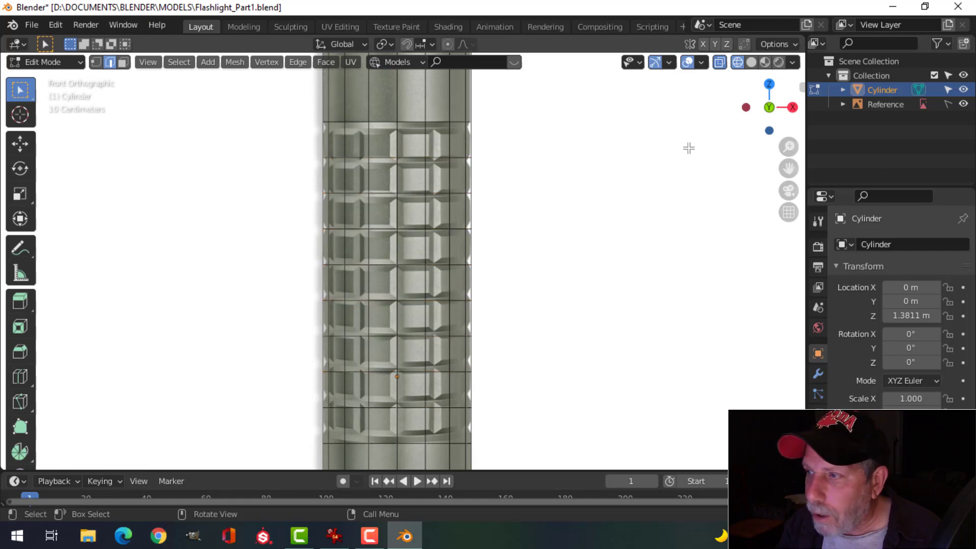
- Hide the reference image and show the cylinder in solid shading with face selection active
{"action": "left_click", "coordinate": [963, 104]}
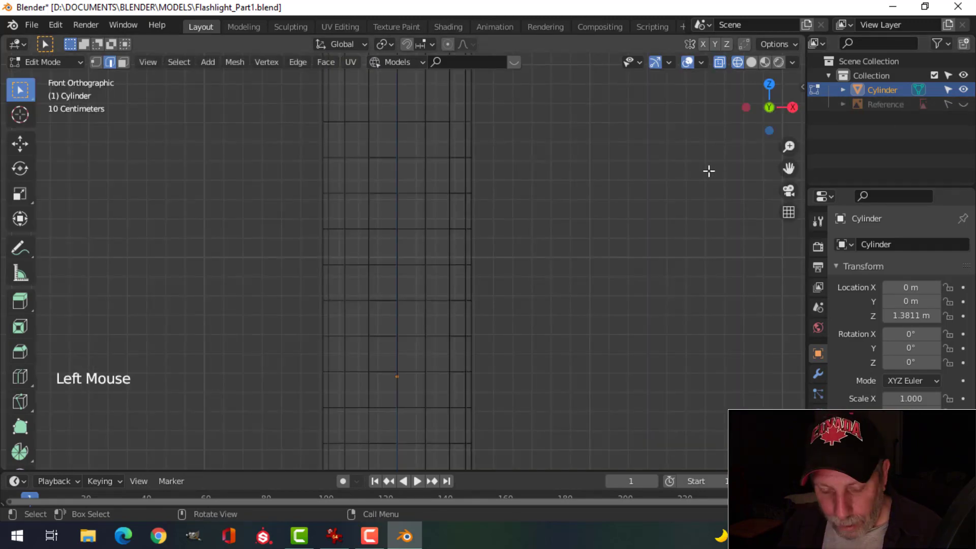
{"action": "key", "text": "z"}
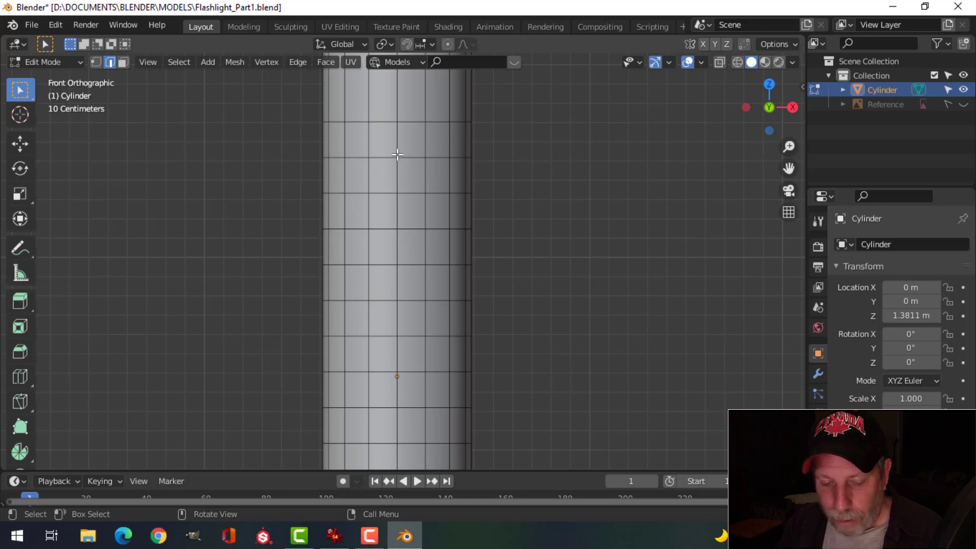
{"action": "key", "text": "3"}
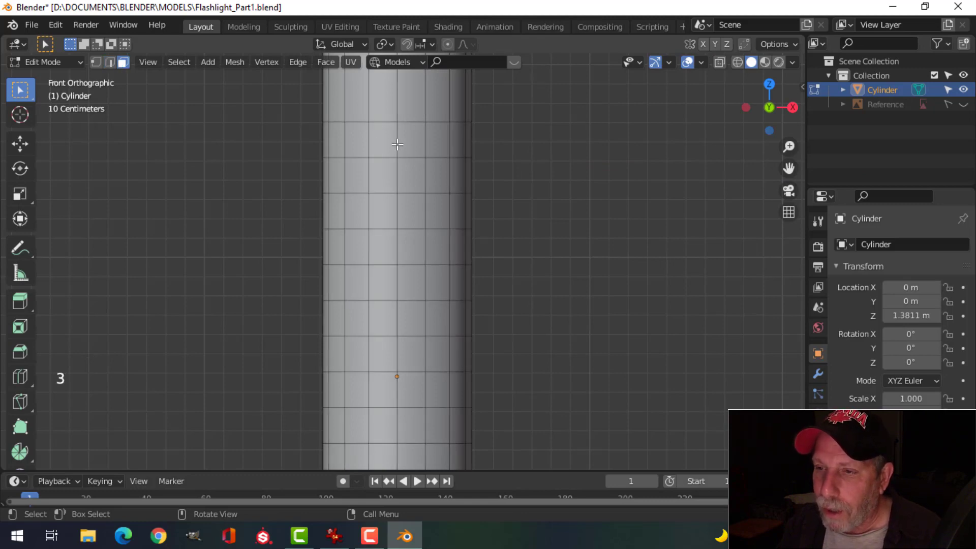
- Select all nine horizontal face loops of the grip area together, from the uppermost row down to the lowest
{"action": "left_click", "coordinate": [397, 144], "text": "alt+shift"}
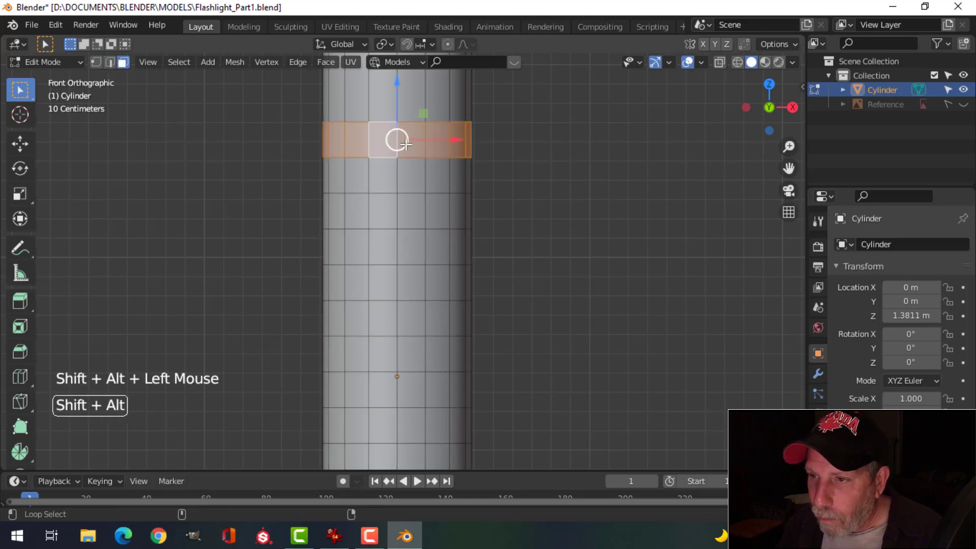
{"action": "left_click", "coordinate": [401, 177], "text": "alt+shift"}
{"action": "left_click", "coordinate": [394, 219], "text": "alt+shift"}
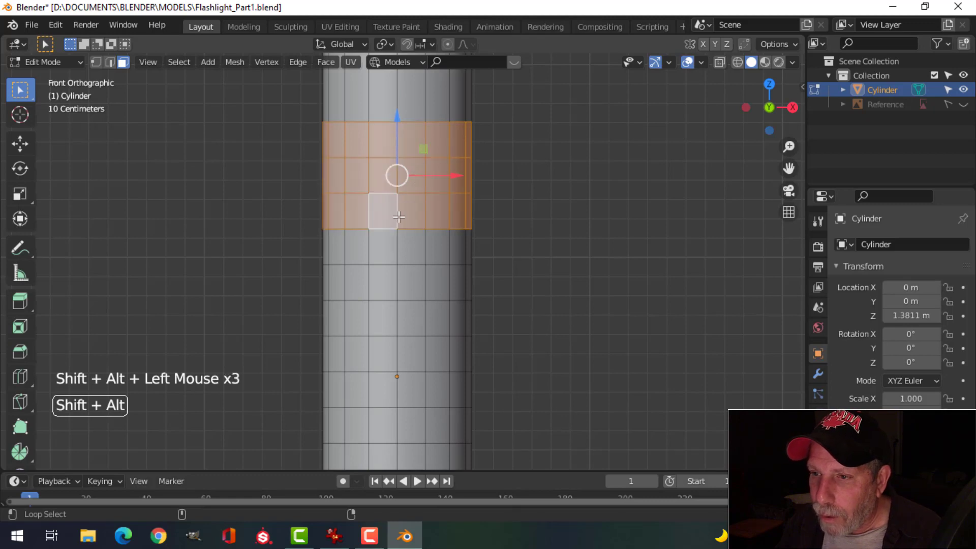
{"action": "left_click", "coordinate": [398, 245], "text": "alt+shift"}
{"action": "left_click", "coordinate": [406, 292], "text": "alt+shift"}
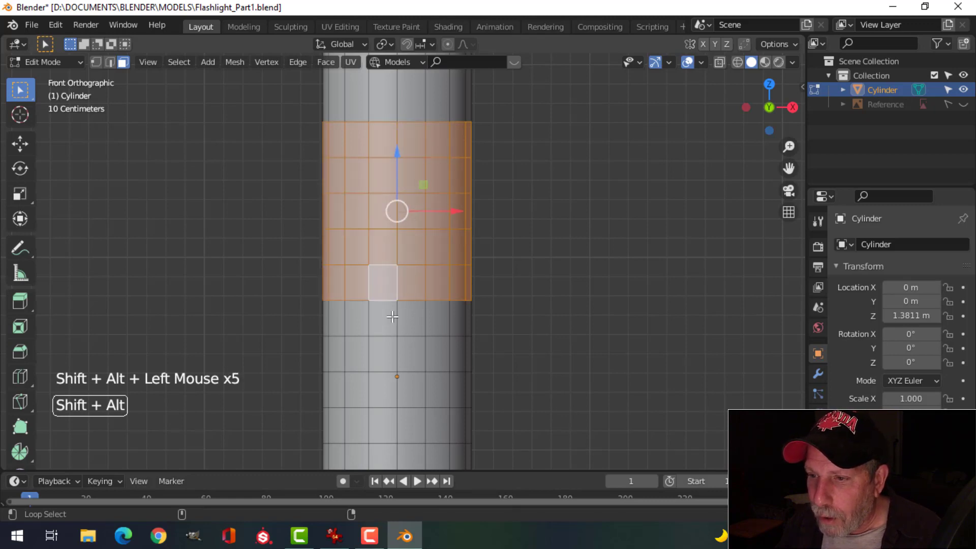
{"action": "left_click", "coordinate": [397, 355], "text": "alt+shift"}
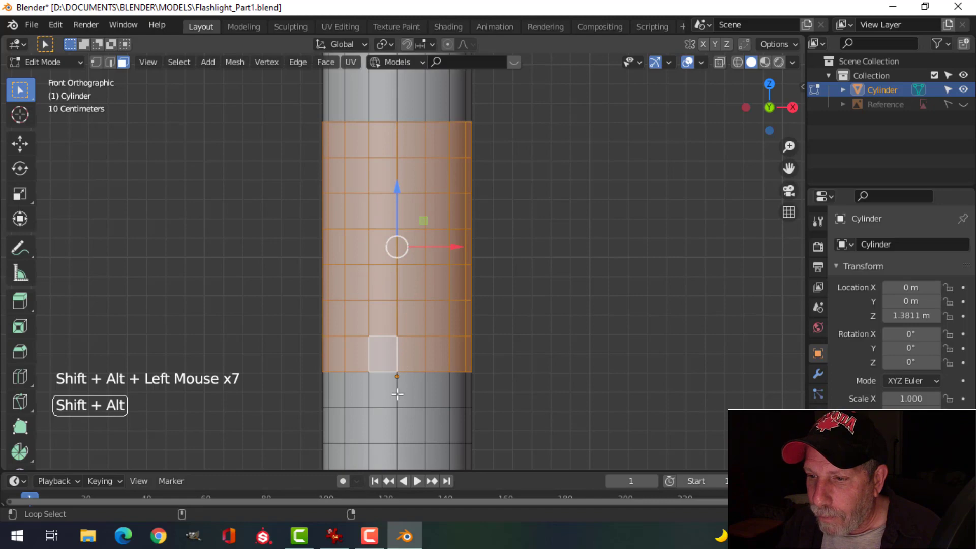
{"action": "left_click", "coordinate": [398, 394], "text": "alt+shift"}
{"action": "left_click", "coordinate": [400, 428], "text": "alt+shift"}
- Look over the selected grip faces and show the reference image again
{"action": "scroll", "coordinate": [523, 312], "scroll_direction": "down", "scroll_amount": 1}
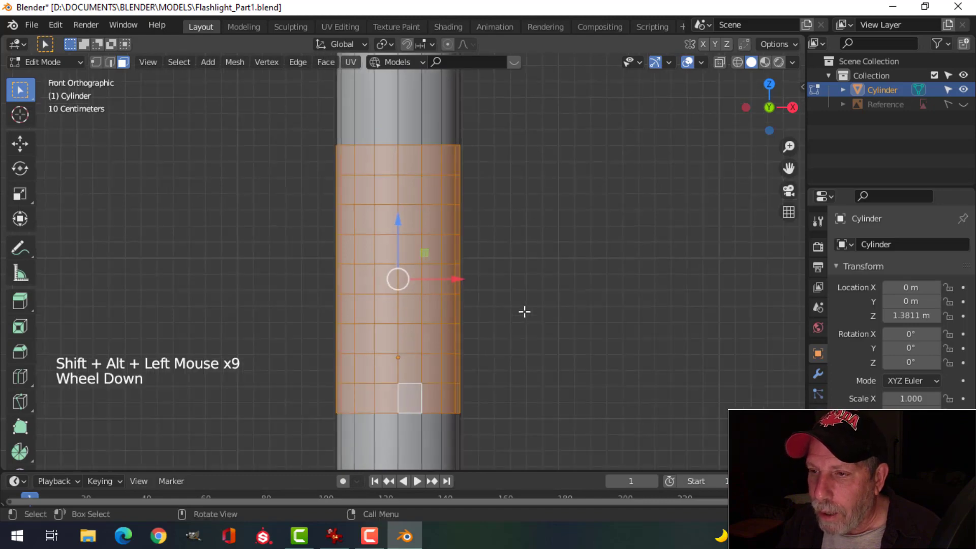
{"action": "middle_click_drag", "start_coordinate": [523, 312], "coordinate": [525, 281], "text": "shift"}
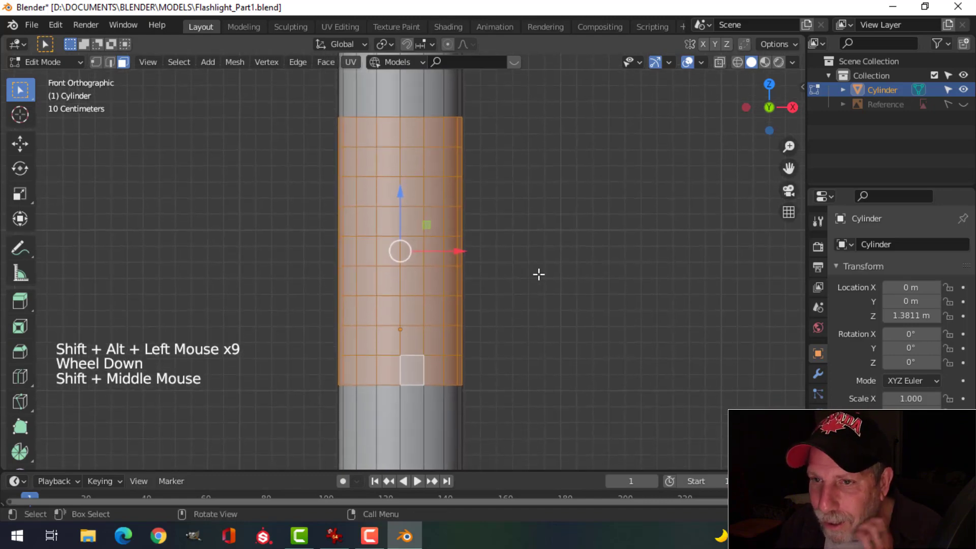
{"action": "scroll", "coordinate": [526, 209], "scroll_direction": "down", "scroll_amount": 1}
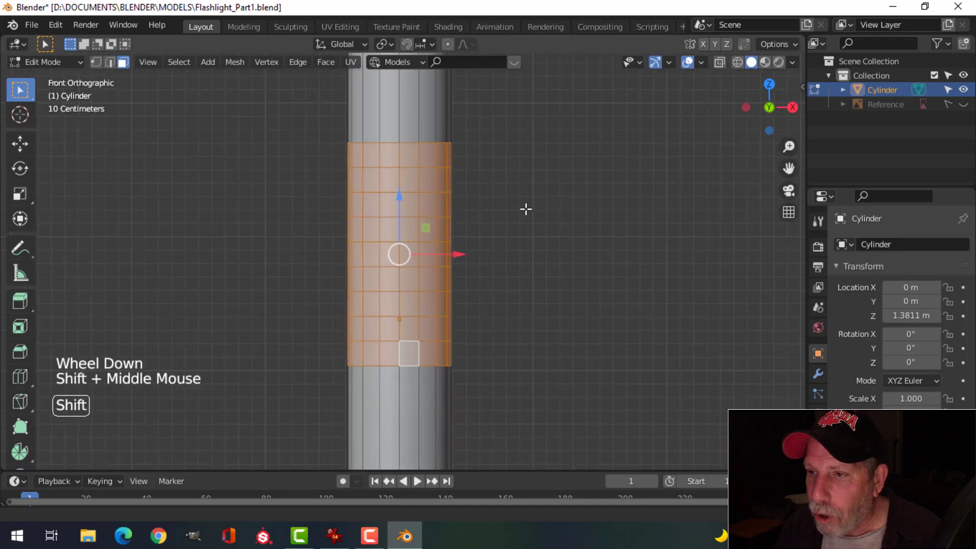
{"action": "middle_click_drag", "start_coordinate": [526, 209], "coordinate": [528, 230], "text": "shift"}
{"action": "scroll", "coordinate": [524, 242], "scroll_direction": "down", "scroll_amount": 1}
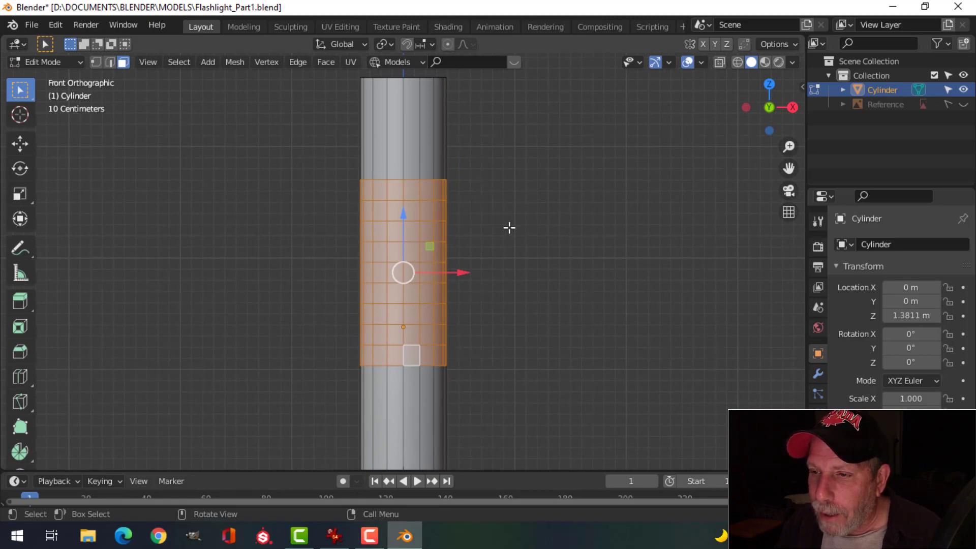
{"action": "scroll", "coordinate": [508, 232], "scroll_direction": "up", "scroll_amount": 2}
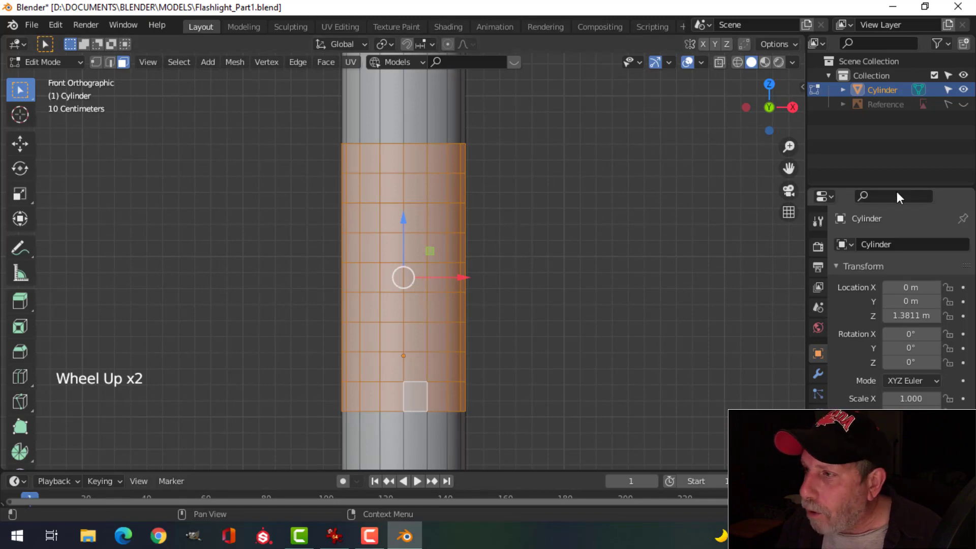
{"action": "left_click", "coordinate": [964, 104]}
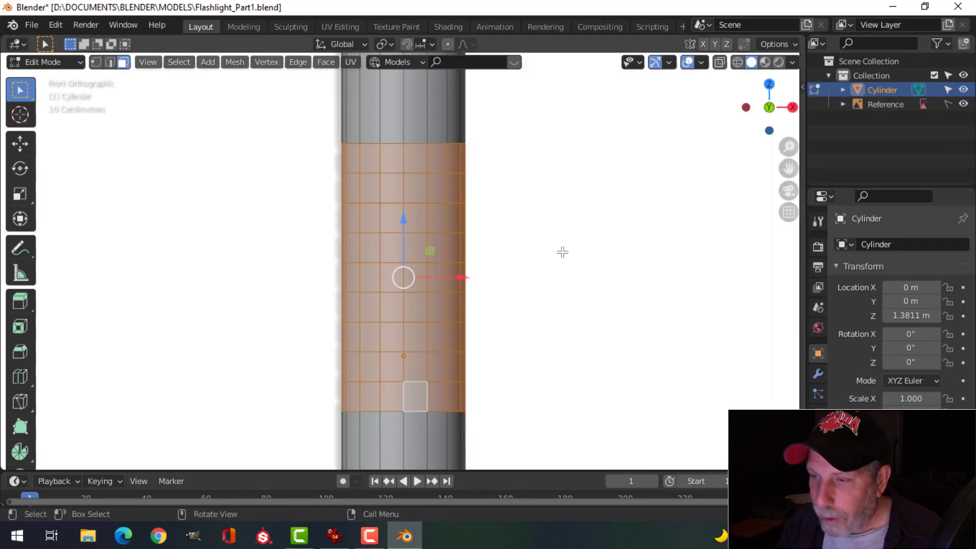
- Show the model in wireframe shading and compare the selected grip faces with the raised pattern in the reference image
{"action": "key", "text": "z"}
{"action": "left_click", "coordinate": [447, 251]}
{"action": "scroll", "coordinate": [385, 122], "scroll_direction": "up", "scroll_amount": 5}
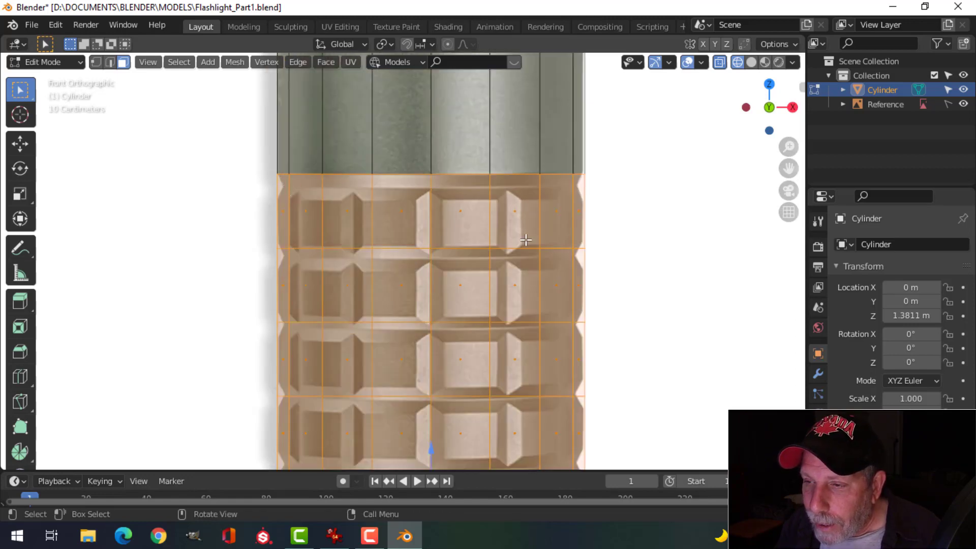
{"action": "scroll", "coordinate": [514, 247], "scroll_direction": "down", "scroll_amount": 3}
{"action": "scroll", "coordinate": [471, 198], "scroll_direction": "down", "scroll_amount": 3, "text": "shift"}
{"action": "scroll", "coordinate": [472, 198], "scroll_direction": "down", "scroll_amount": 3}
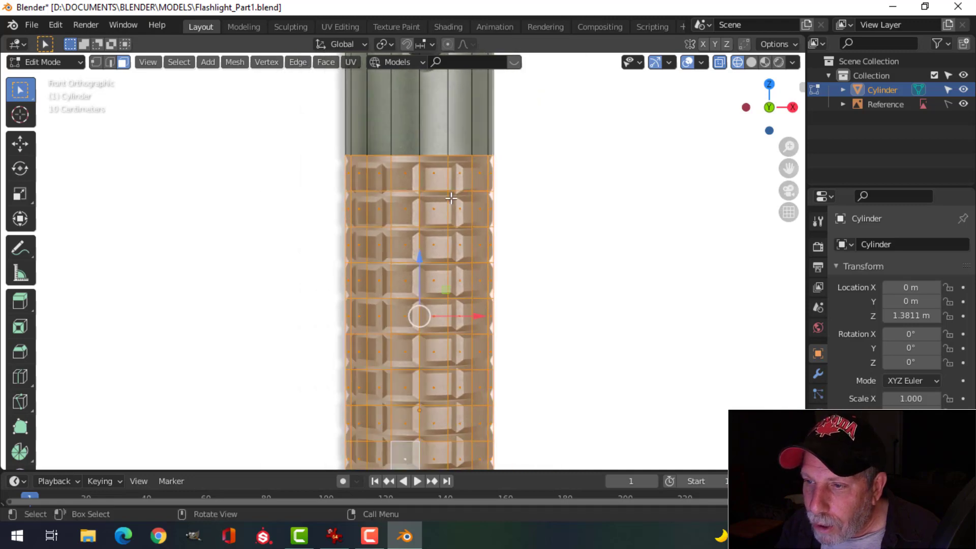
{"action": "scroll", "coordinate": [369, 202], "scroll_direction": "up", "scroll_amount": 4, "text": "shift"}
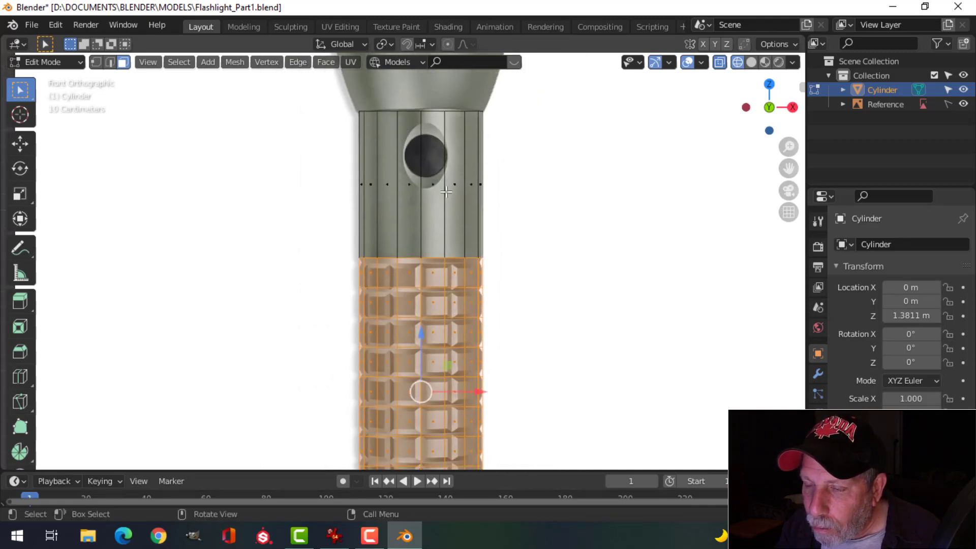
{"action": "scroll", "coordinate": [528, 253], "scroll_direction": "up", "scroll_amount": 3}
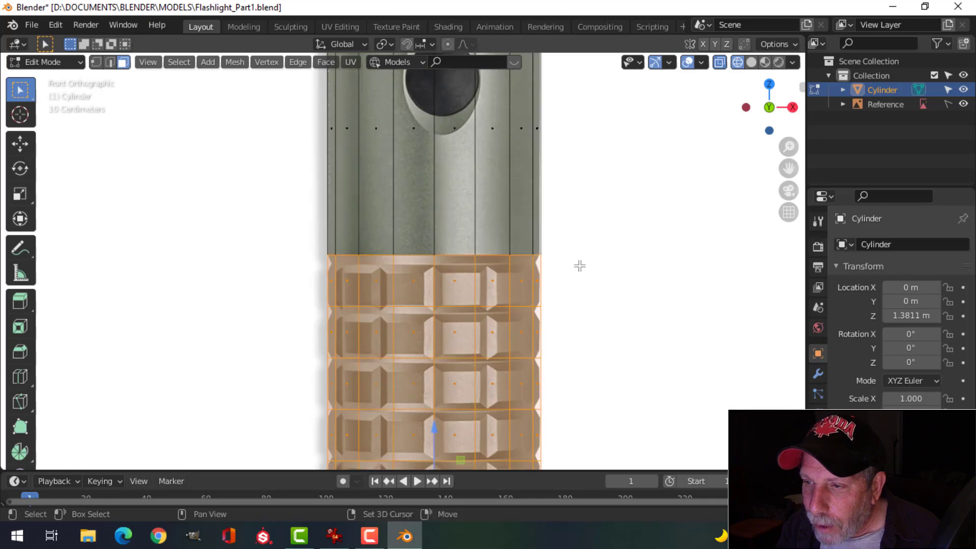
{"action": "middle_click_drag", "start_coordinate": [580, 266], "coordinate": [548, 184], "text": "shift"}
{"action": "scroll", "coordinate": [579, 265], "scroll_direction": "down", "scroll_amount": 1}
{"action": "middle_click_drag", "start_coordinate": [579, 265], "coordinate": [552, 334], "text": "shift"}
{"action": "scroll", "coordinate": [560, 231], "scroll_direction": "down", "scroll_amount": 1}
{"action": "scroll", "coordinate": [562, 199], "scroll_direction": "up", "scroll_amount": 2}
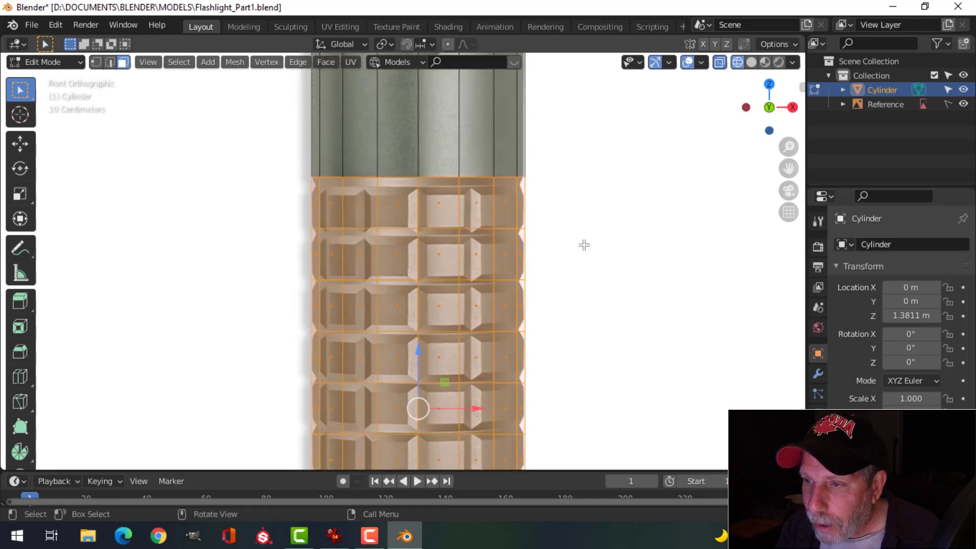
- Extrude the selected grip faces in place and scale them inward uniformly to about 0.96, matching the recessed grip edges in the reference
{"action": "key", "text": "e"}
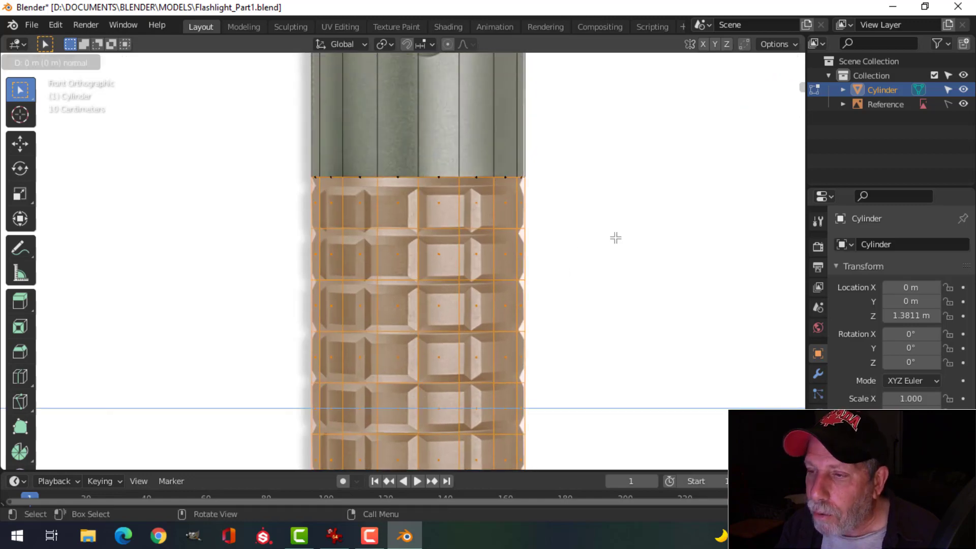
{"action": "right_click", "coordinate": [616, 237]}
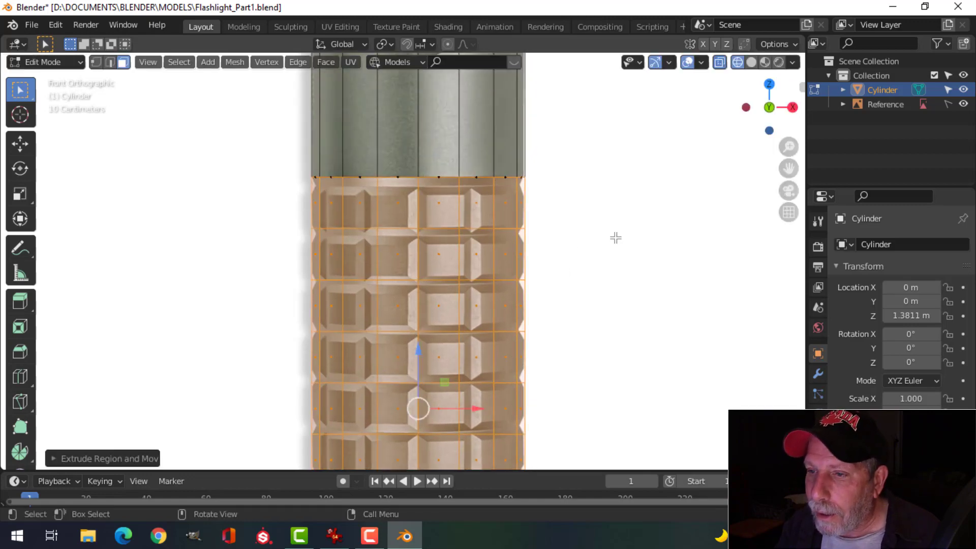
{"action": "key", "text": "s"}
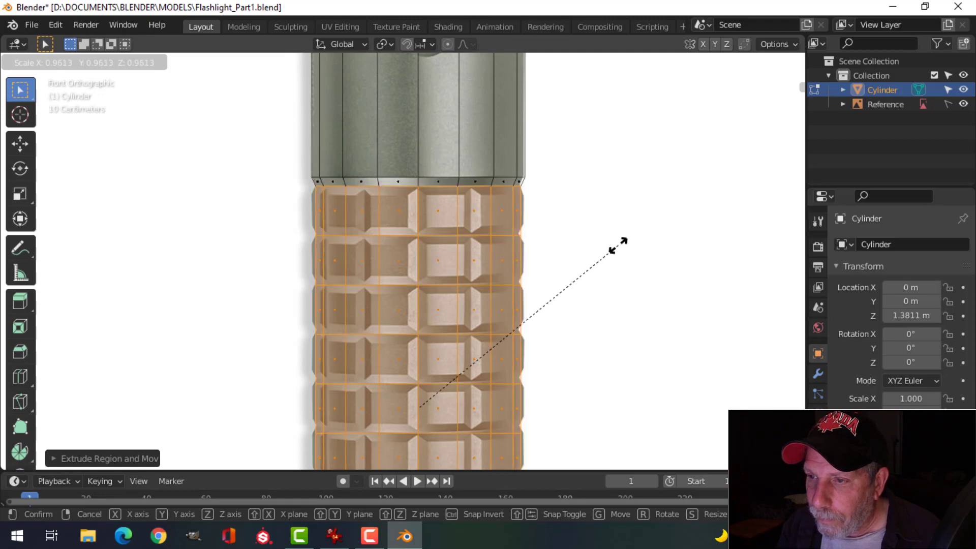
{"action": "left_click", "coordinate": [615, 242]}
{"action": "scroll", "coordinate": [608, 248], "scroll_direction": "down", "scroll_amount": 3}
{"action": "middle_click_drag", "start_coordinate": [598, 292], "coordinate": [580, 103], "text": "shift"}
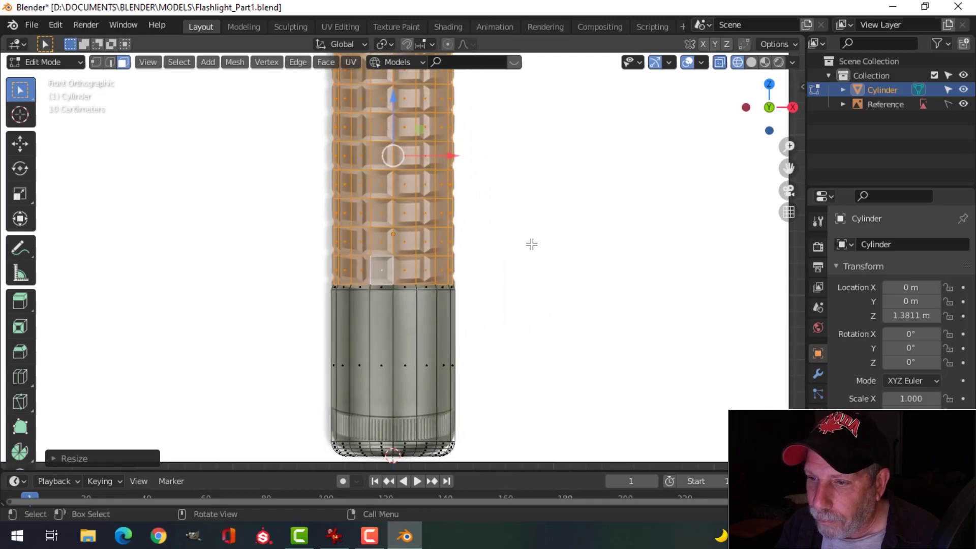
{"action": "scroll", "coordinate": [531, 245], "scroll_direction": "up", "scroll_amount": 5}
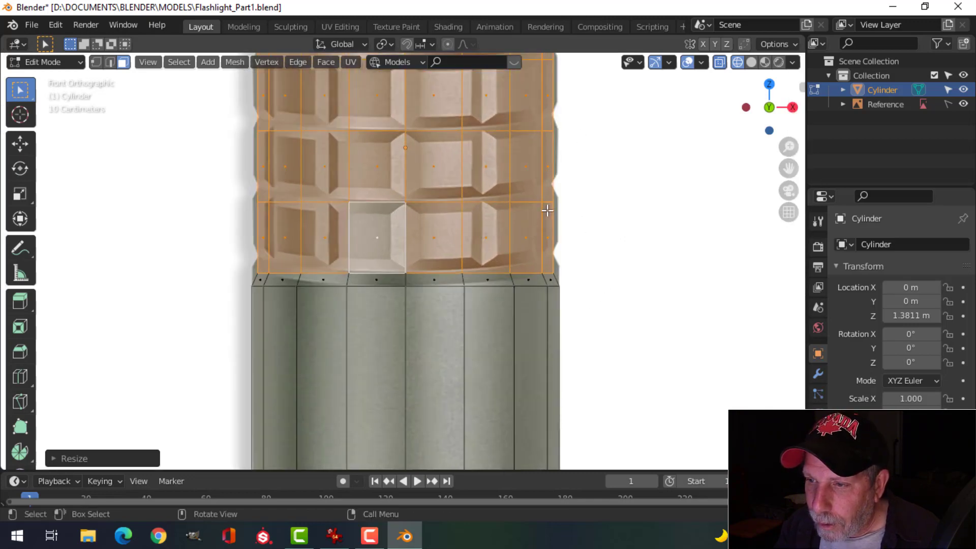
{"action": "scroll", "coordinate": [547, 210], "scroll_direction": "down", "scroll_amount": 3}
{"action": "middle_click_drag", "start_coordinate": [564, 207], "coordinate": [562, 265]}
{"action": "scroll", "coordinate": [564, 233], "scroll_direction": "down", "scroll_amount": 3}
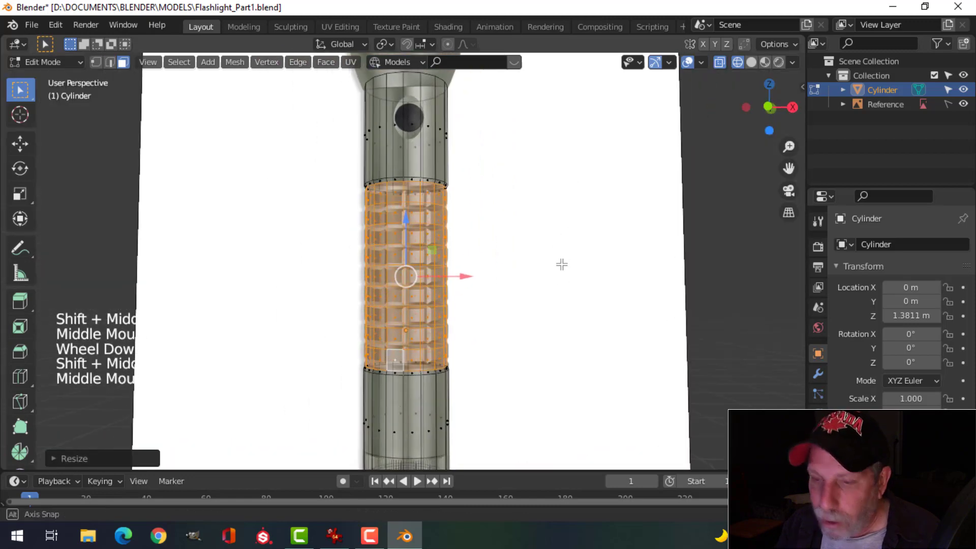
- Clear the face selection and show the recessed grip area in solid shading
{"action": "key", "text": "alt+a"}
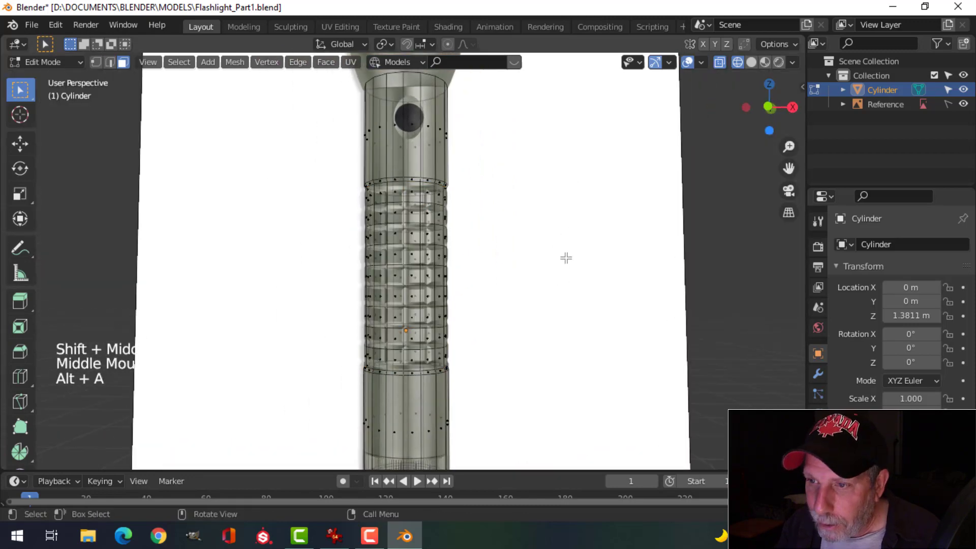
{"action": "key", "text": "z"}
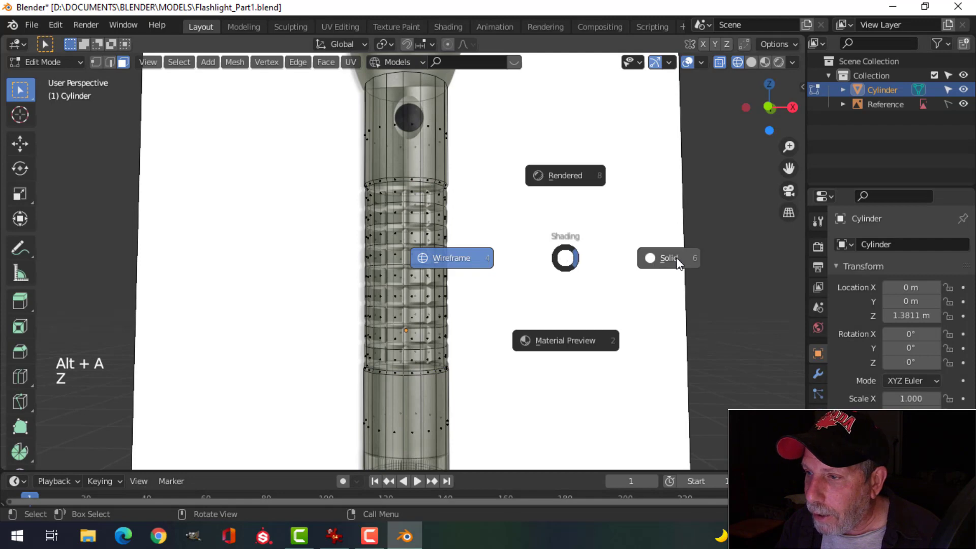
{"action": "mouse_move", "coordinate": [534, 231]}
{"action": "middle_mouse_down"}
{"action": "mouse_move", "coordinate": [505, 251]}
{"action": "mouse_move", "coordinate": [482, 251]}
{"action": "mouse_move", "coordinate": [491, 210]}
{"action": "mouse_move", "coordinate": [503, 235]}
{"action": "mouse_move", "coordinate": [532, 222]}
{"action": "mouse_move", "coordinate": [580, 233]}
{"action": "mouse_move", "coordinate": [553, 248]}
{"action": "mouse_move", "coordinate": [472, 232]}
{"action": "mouse_move", "coordinate": [461, 221]}
{"action": "mouse_move", "coordinate": [482, 237]}
{"action": "mouse_move", "coordinate": [491, 320]}
{"action": "mouse_move", "coordinate": [514, 212]}
{"action": "mouse_move", "coordinate": [510, 230]}
{"action": "middle_mouse_up"}
{"action": "scroll", "coordinate": [482, 250], "scroll_direction": "up", "scroll_amount": 4}
{"action": "scroll", "coordinate": [482, 238], "scroll_direction": "down", "scroll_amount": 4}
{"action": "scroll", "coordinate": [504, 227], "scroll_direction": "up", "scroll_amount": 4}
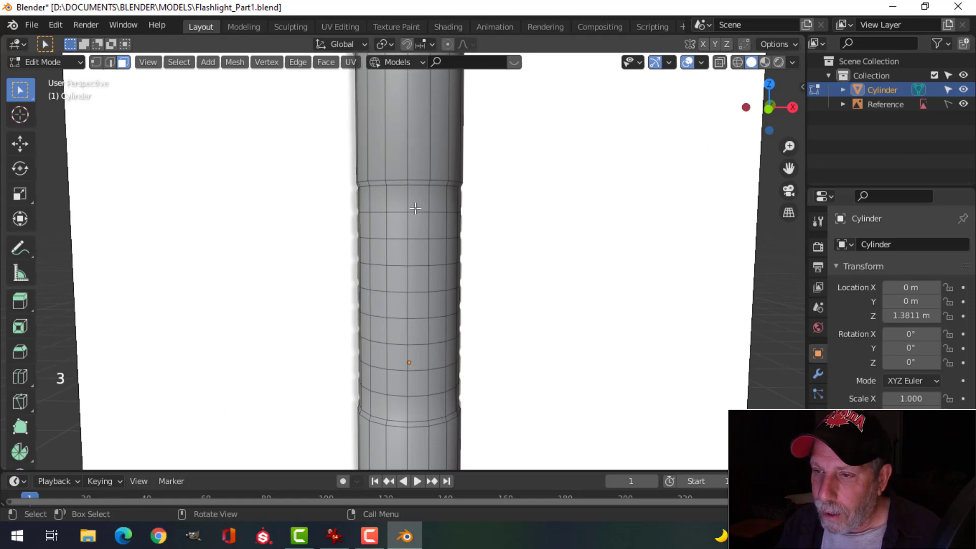
- Select all nine horizontal face loops of the recessed grip area, leaving out the narrow sloped rings above and below it
{"action": "scroll", "coordinate": [412, 200], "scroll_direction": "up", "scroll_amount": 3}
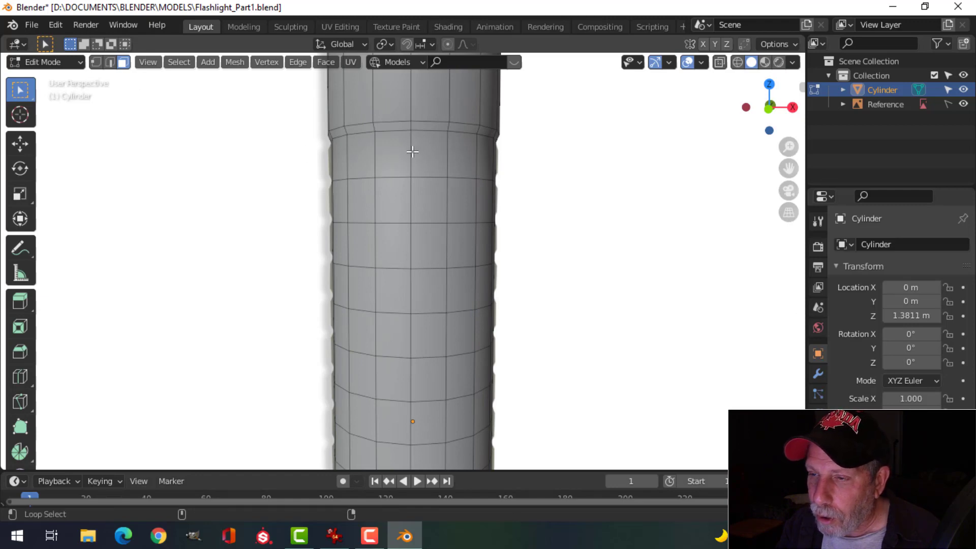
{"action": "left_click", "coordinate": [412, 153], "text": "alt"}
{"action": "left_click", "coordinate": [407, 198], "text": "alt+shift"}
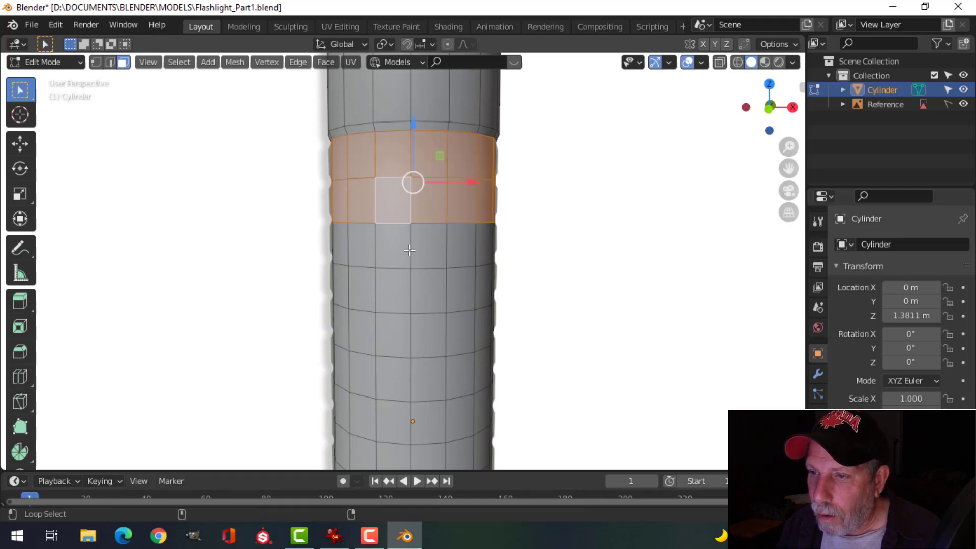
{"action": "left_click", "coordinate": [411, 257], "text": "alt+shift"}
{"action": "left_click", "coordinate": [410, 291], "text": "alt+shift"}
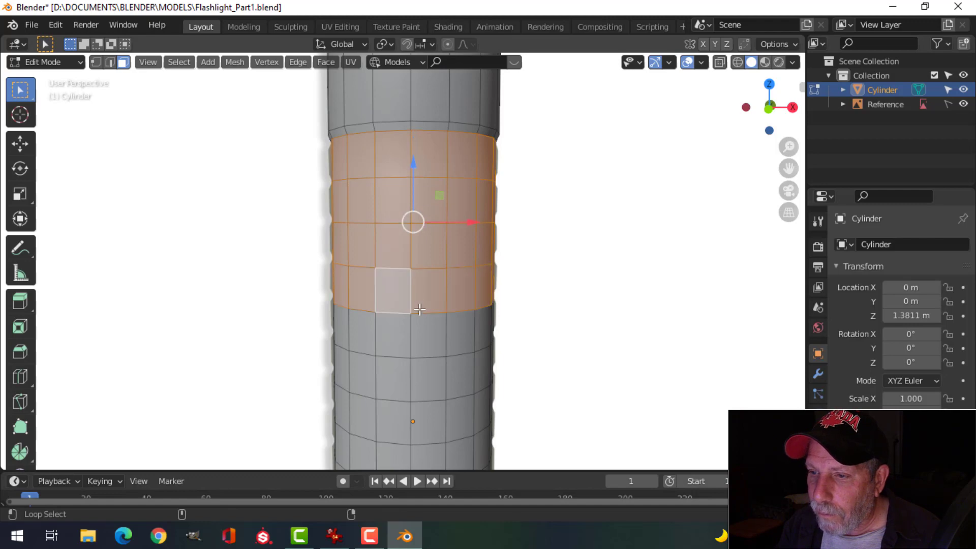
{"action": "left_click", "coordinate": [414, 338], "text": "alt+shift"}
{"action": "left_click", "coordinate": [407, 378], "text": "alt+shift"}
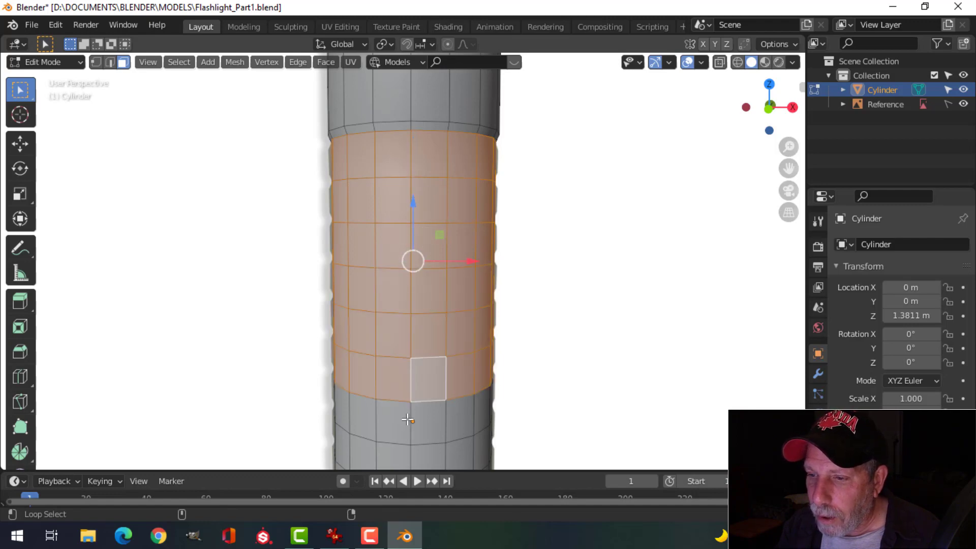
{"action": "left_click", "coordinate": [407, 414], "text": "alt+shift"}
{"action": "scroll", "coordinate": [533, 346], "scroll_direction": "down", "scroll_amount": 2}
{"action": "scroll", "coordinate": [533, 346], "scroll_direction": "down", "scroll_amount": 2, "text": "shift"}
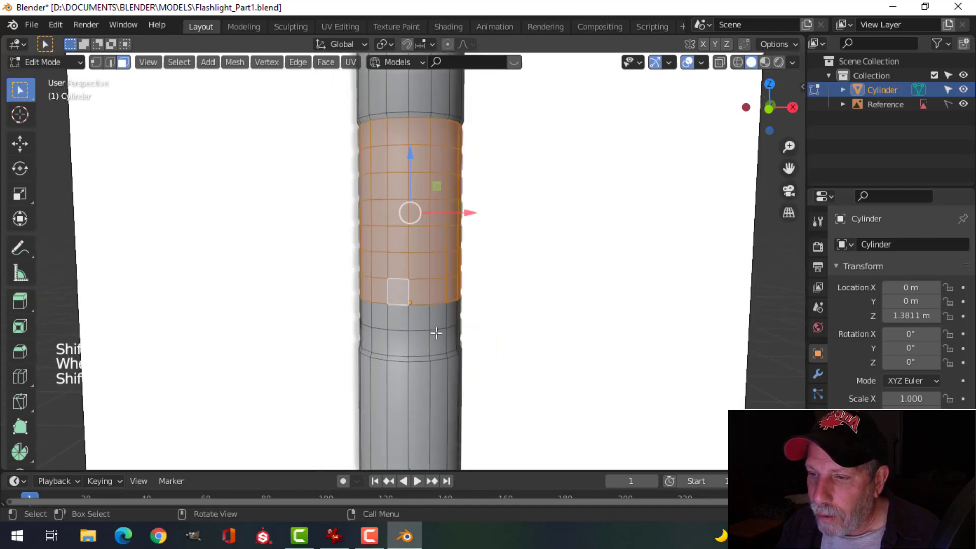
{"action": "left_click", "coordinate": [410, 320], "text": "alt+shift"}
{"action": "left_click", "coordinate": [409, 344], "text": "alt+shift"}
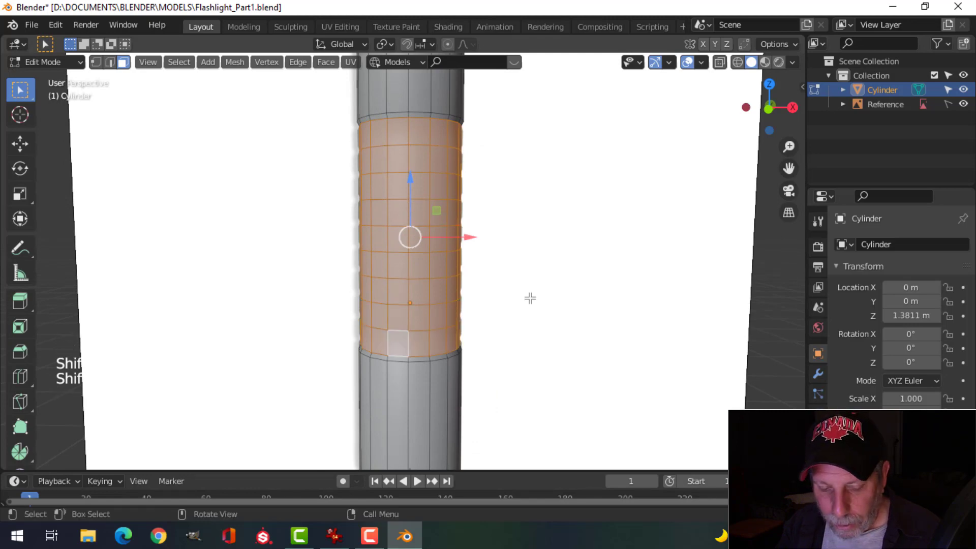
- Compare the selected grip rows with the reference's raised blocks in wireframe shading from the front view
{"action": "key", "text": "z"}
{"action": "left_click", "coordinate": [450, 304]}
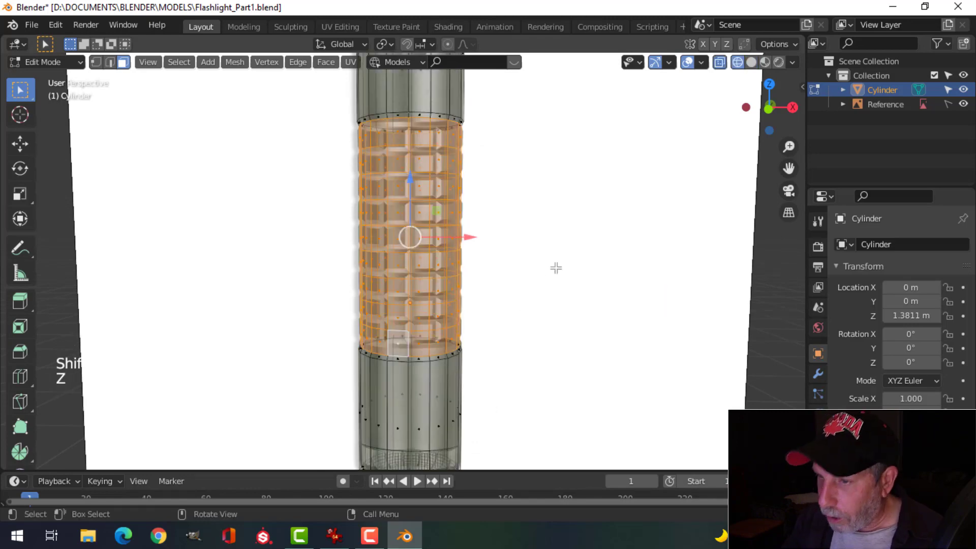
{"action": "key", "text": "KP_1"}
{"action": "scroll", "coordinate": [549, 266], "scroll_direction": "up", "scroll_amount": 4}
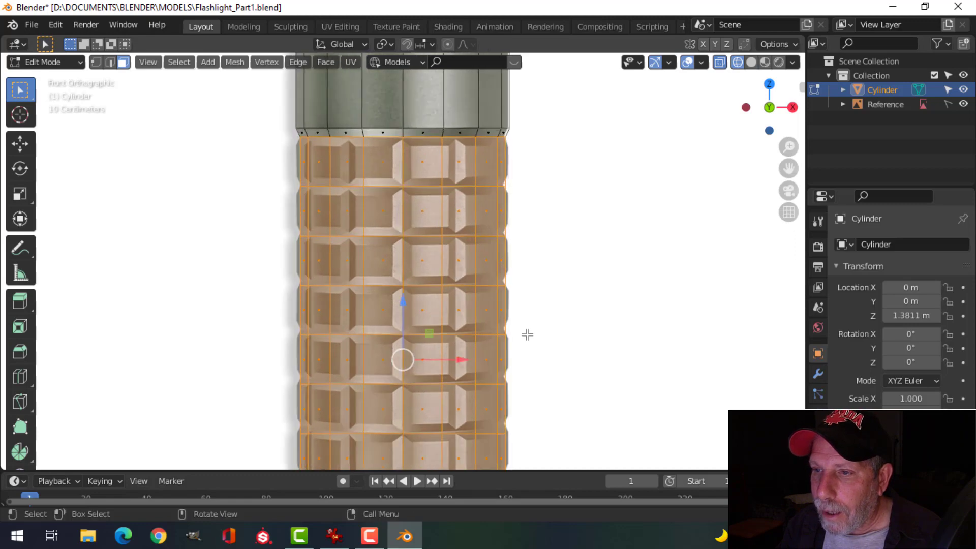
{"action": "scroll", "coordinate": [527, 335], "scroll_direction": "up", "scroll_amount": 1}
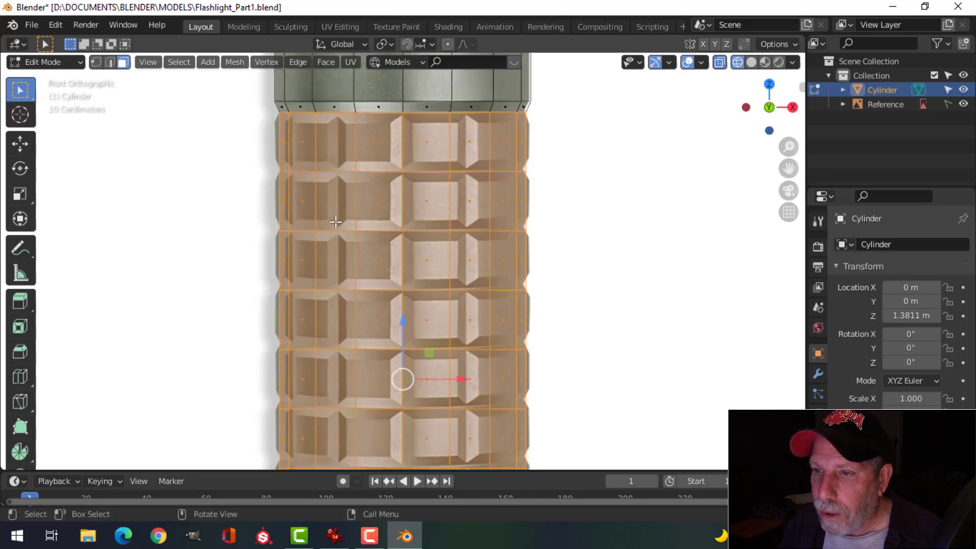
{"action": "scroll", "coordinate": [463, 297], "scroll_direction": "down", "scroll_amount": 2}
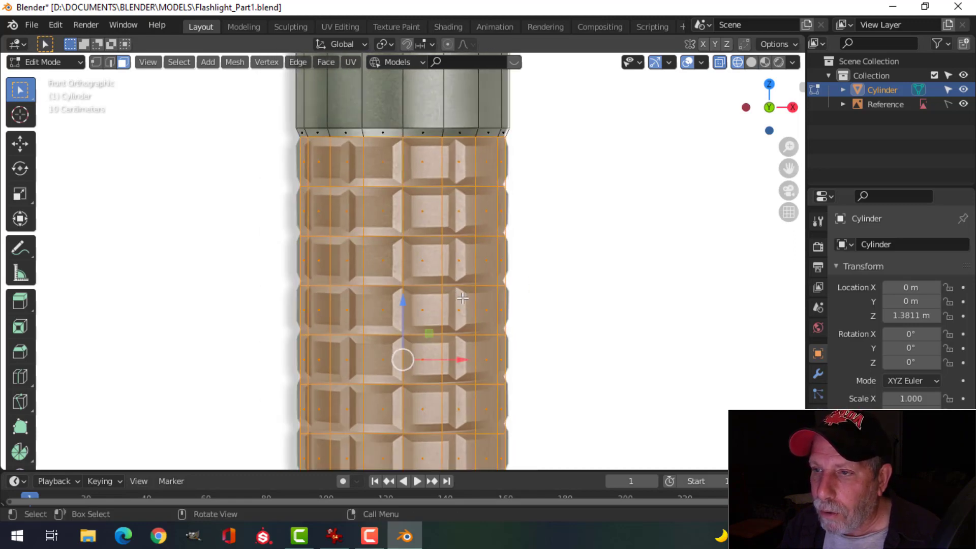
{"action": "scroll", "coordinate": [296, 182], "scroll_direction": "up", "scroll_amount": 3, "text": "shift"}
{"action": "scroll", "coordinate": [296, 182], "scroll_direction": "up", "scroll_amount": 1}
{"action": "scroll", "coordinate": [497, 266], "scroll_direction": "down", "scroll_amount": 3}
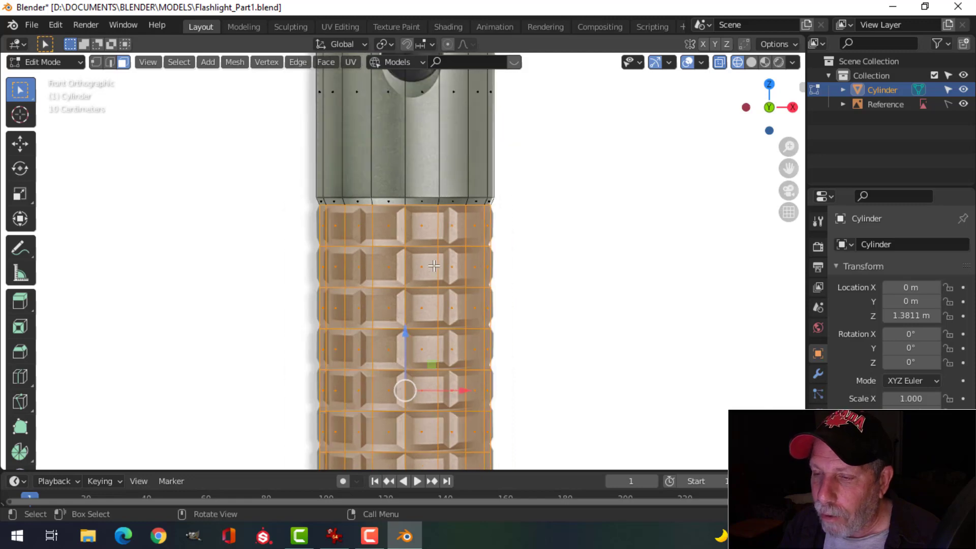
{"action": "scroll", "coordinate": [532, 235], "scroll_direction": "down", "scroll_amount": 4, "text": "shift"}
{"action": "scroll", "coordinate": [542, 259], "scroll_direction": "up", "scroll_amount": 1, "text": "shift"}
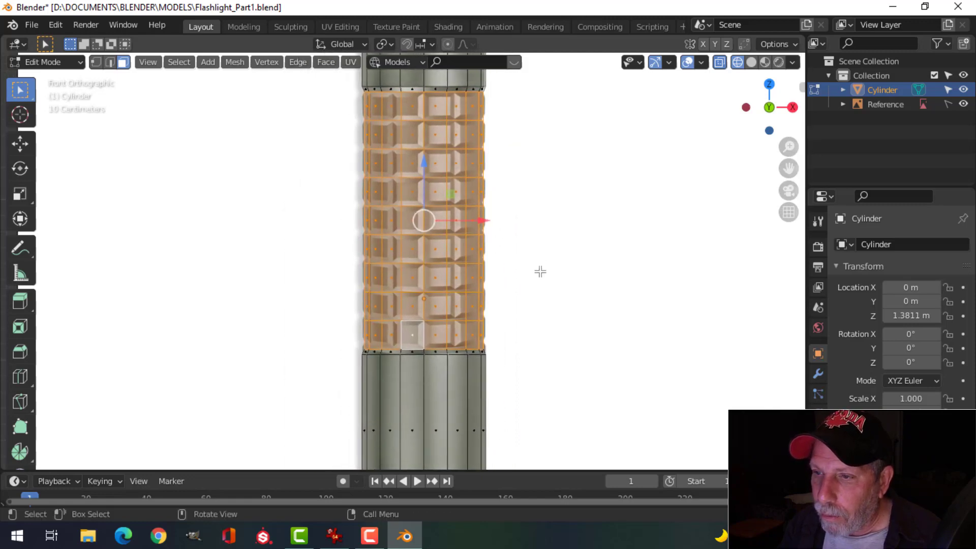
{"action": "scroll", "coordinate": [541, 271], "scroll_direction": "up", "scroll_amount": 1}
{"action": "scroll", "coordinate": [542, 272], "scroll_direction": "down", "scroll_amount": 1}
{"action": "scroll", "coordinate": [548, 258], "scroll_direction": "down", "scroll_amount": 1}
{"action": "scroll", "coordinate": [548, 257], "scroll_direction": "up", "scroll_amount": 2, "text": "shift"}
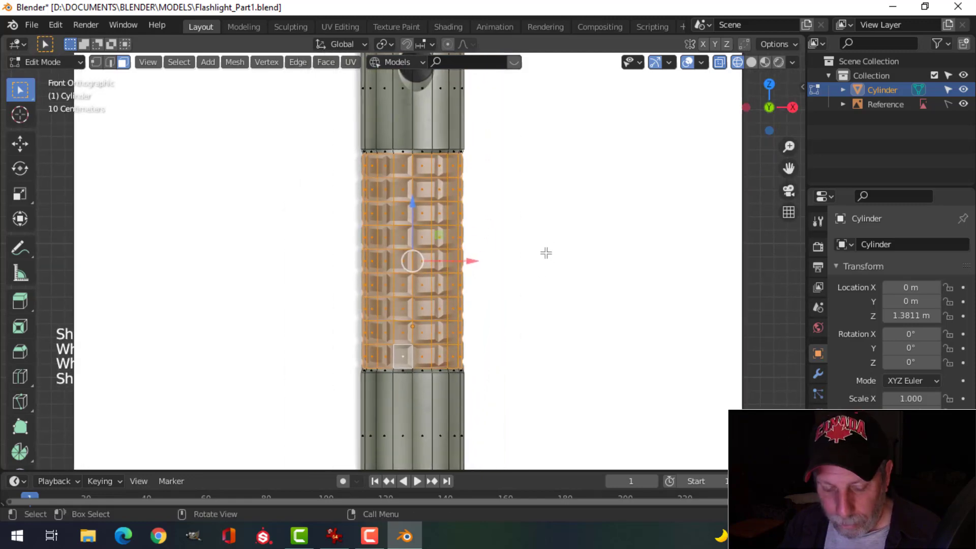
- Return to solid shading and hide the cylinder to examine the reference's grip pattern, showing the cylinder again when done
{"action": "key", "text": "z"}
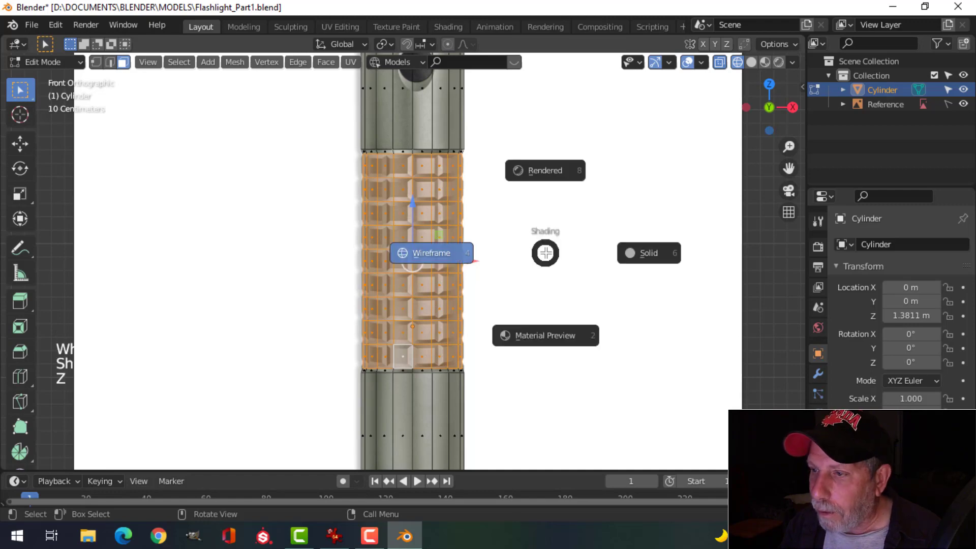
{"action": "left_click", "coordinate": [646, 252]}
{"action": "scroll", "coordinate": [557, 234], "scroll_direction": "up", "scroll_amount": 2}
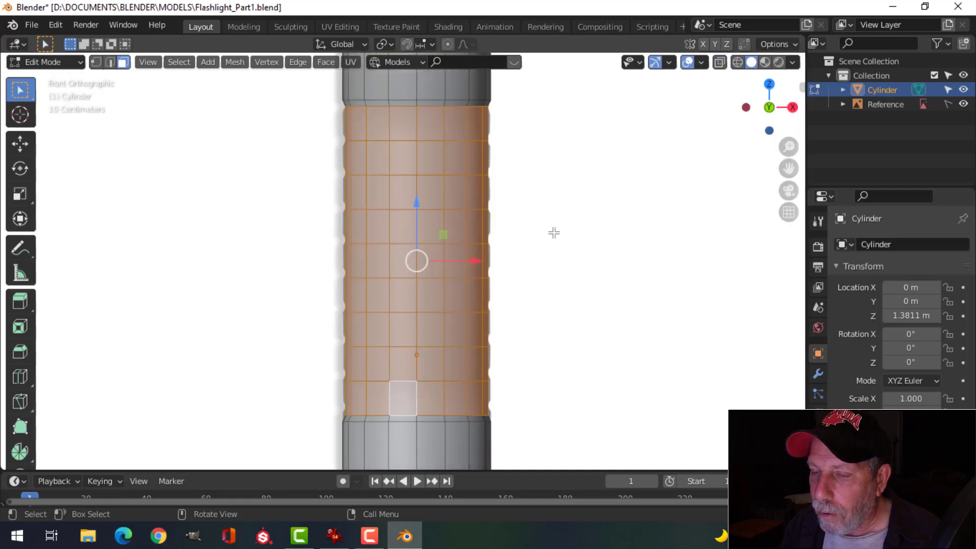
{"action": "scroll", "coordinate": [554, 234], "scroll_direction": "up", "scroll_amount": 1, "text": "shift"}
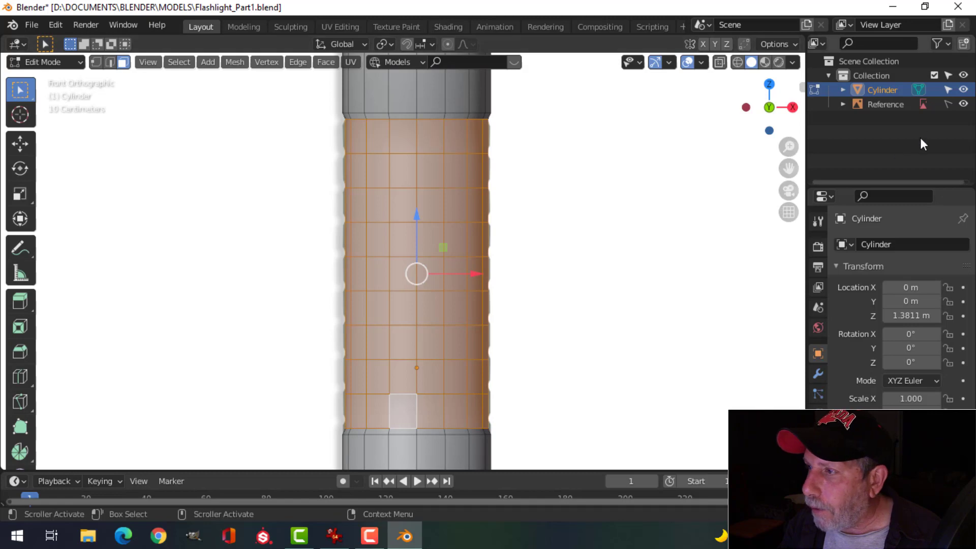
{"action": "left_click", "coordinate": [963, 89]}
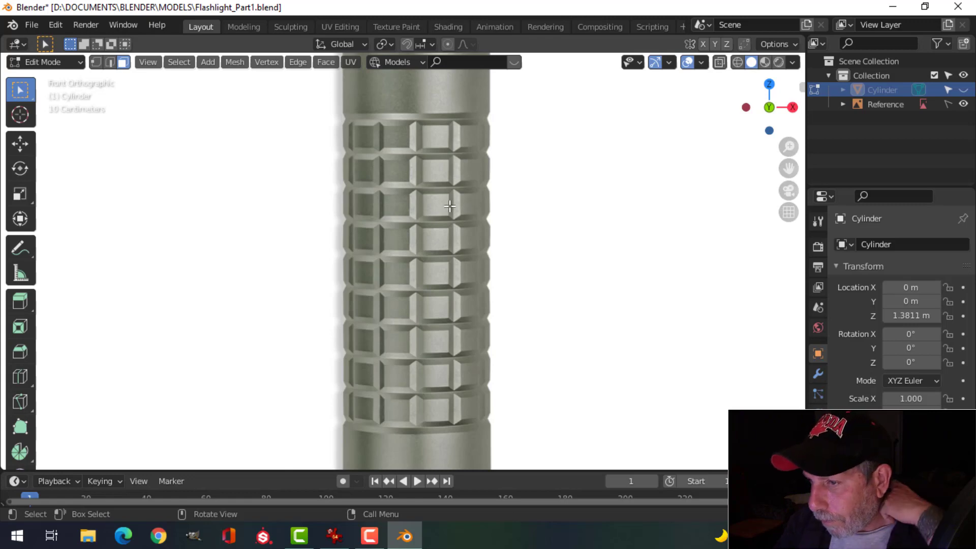
{"action": "key", "text": "alt+h"}
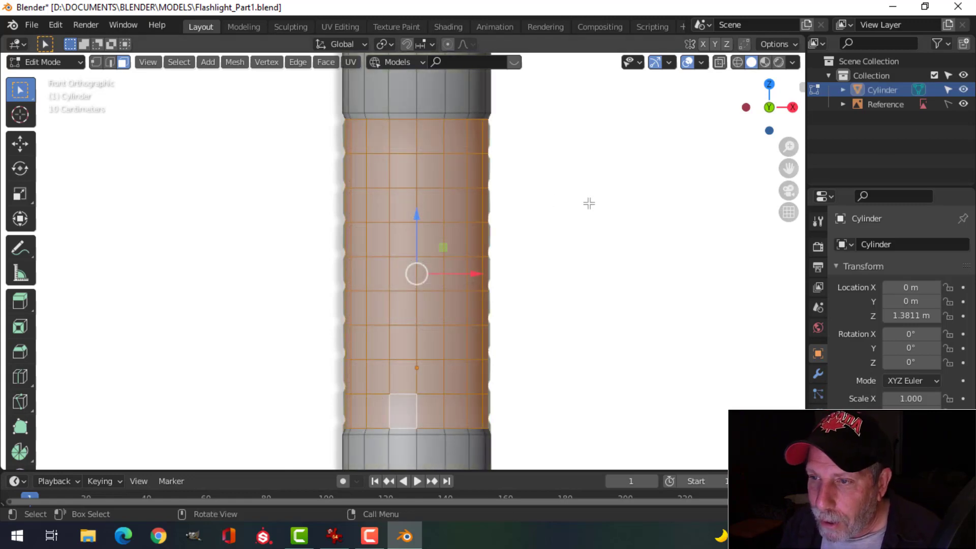
- Inset the selected grip faces individually with a thickness of about 0.012
{"action": "key", "text": "i"}
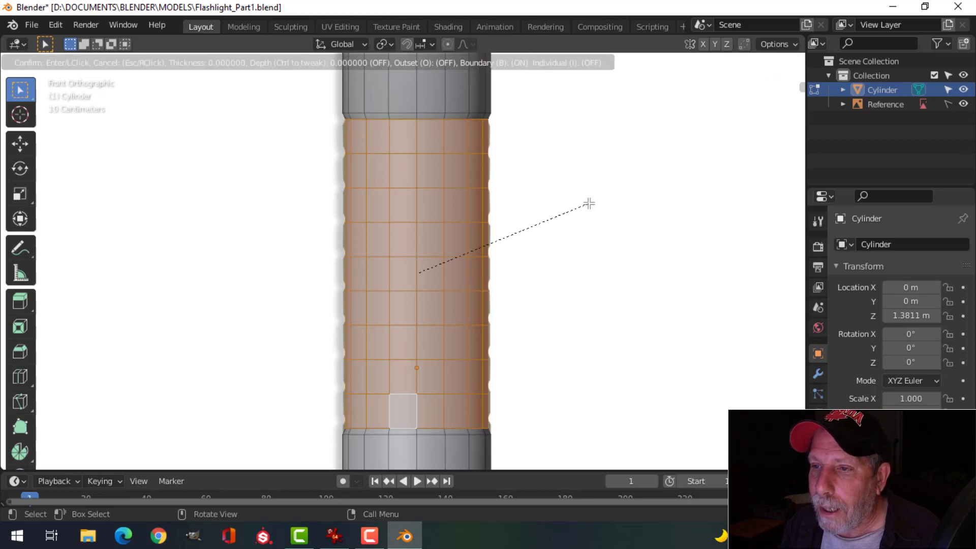
{"action": "key", "text": "i"}
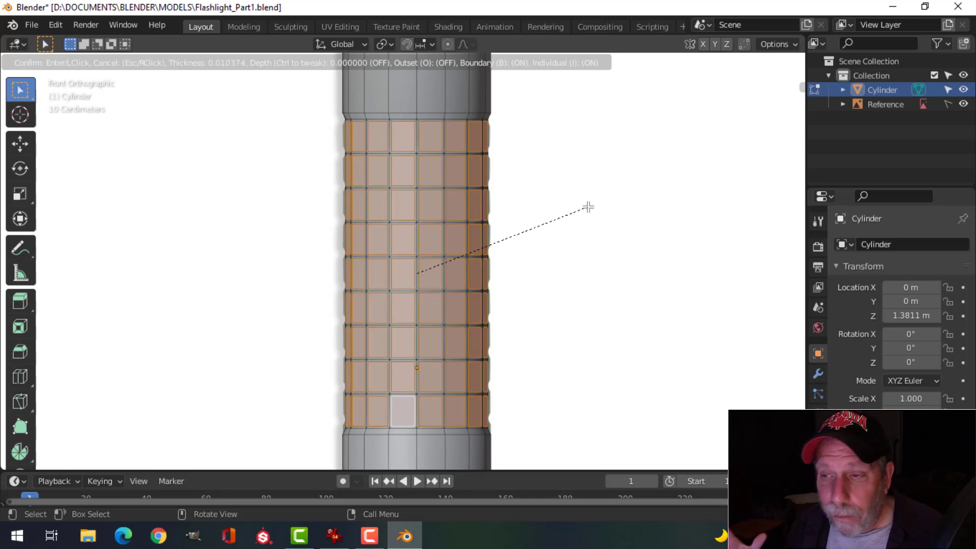
{"action": "key", "text": "i"}
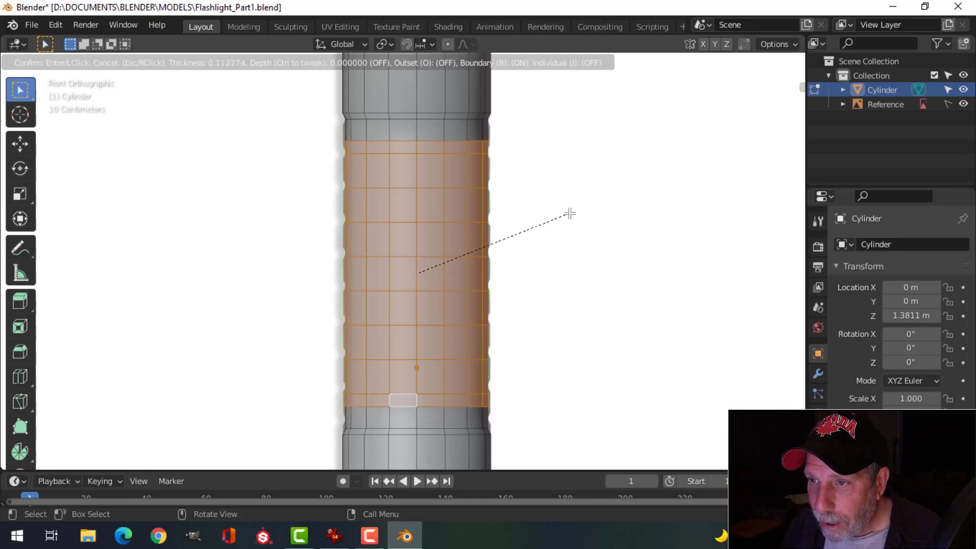
{"action": "key", "text": "i"}
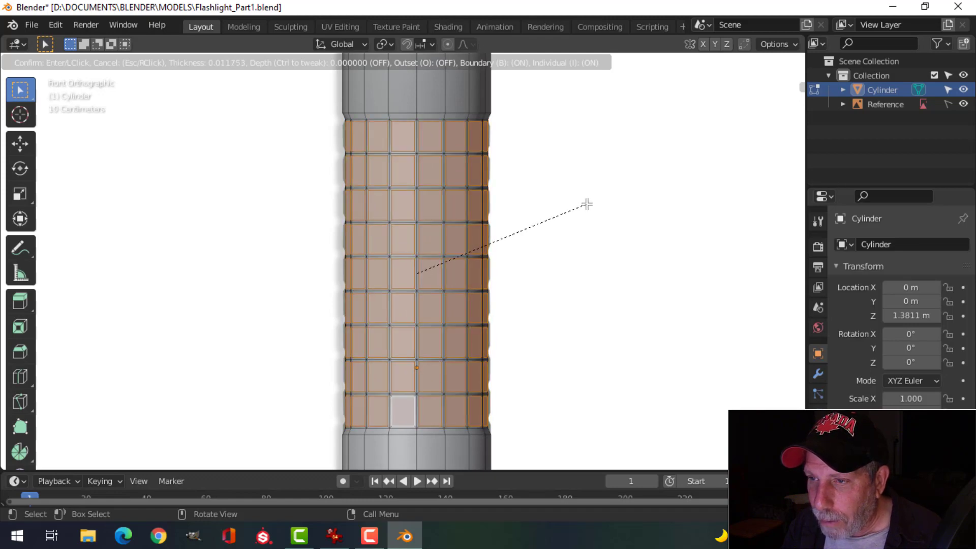
{"action": "left_click", "coordinate": [587, 203]}
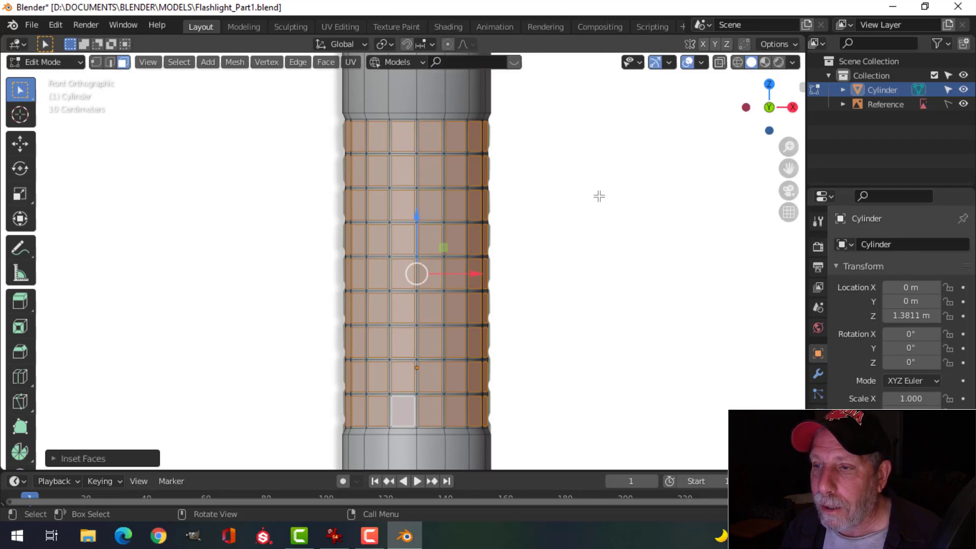
{"action": "mouse_move", "coordinate": [599, 196]}
{"action": "middle_mouse_down"}
{"action": "mouse_move", "coordinate": [551, 207]}
{"action": "mouse_move", "coordinate": [499, 240]}
{"action": "mouse_move", "coordinate": [497, 253]}
{"action": "mouse_move", "coordinate": [606, 187]}
{"action": "middle_mouse_up"}
{"action": "key", "text": "KP_1"}
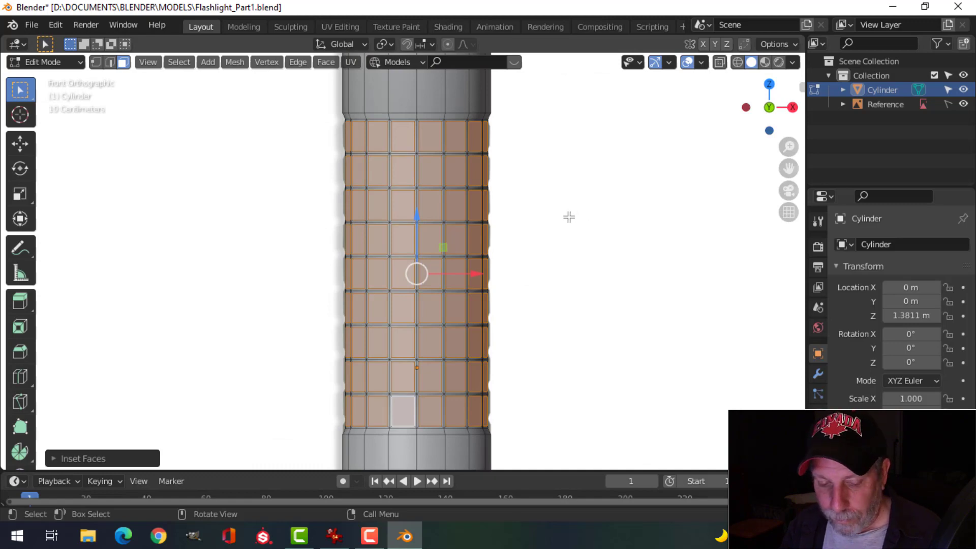
- Extrude the inset grip faces in place and fatten them outward along their normals by about 0.028
{"action": "key", "text": "e"}
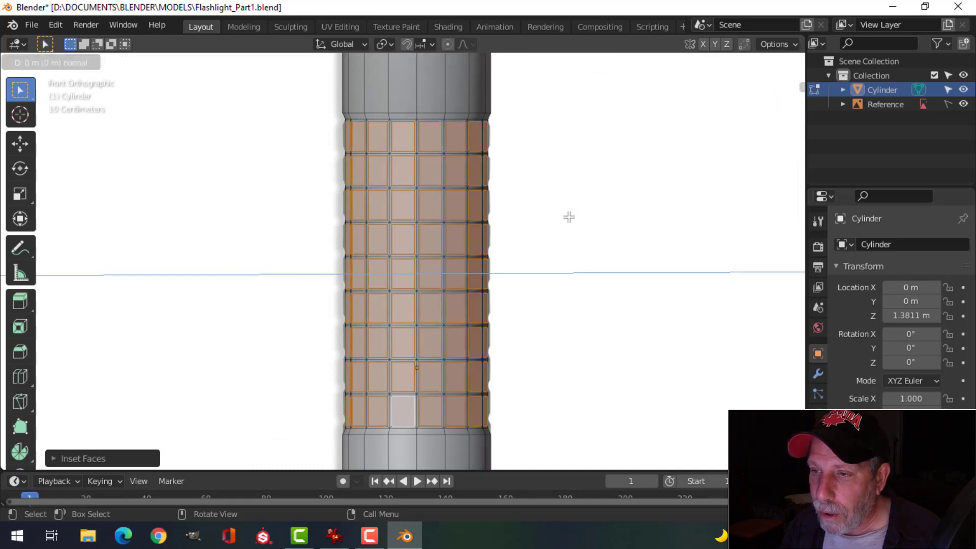
{"action": "right_click", "coordinate": [569, 217]}
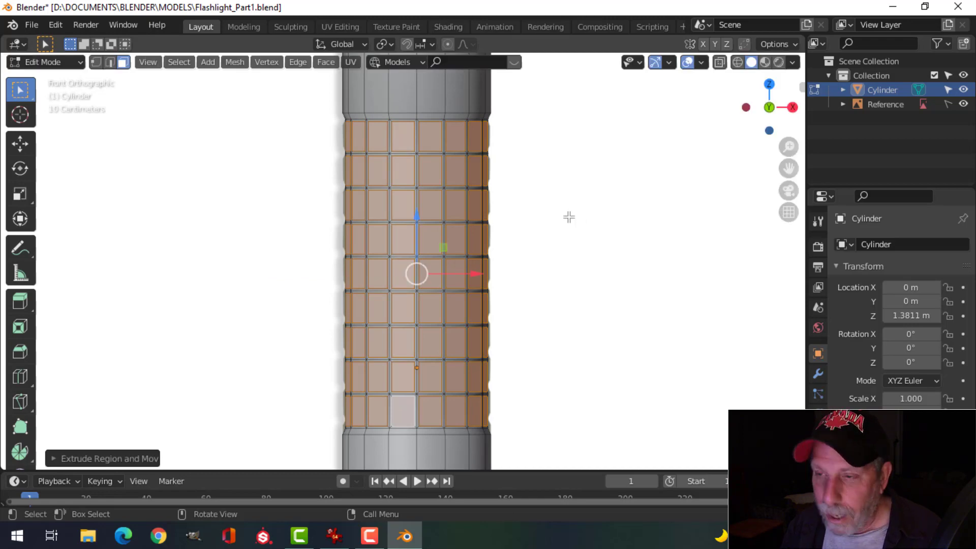
{"action": "key", "text": "alt+s"}
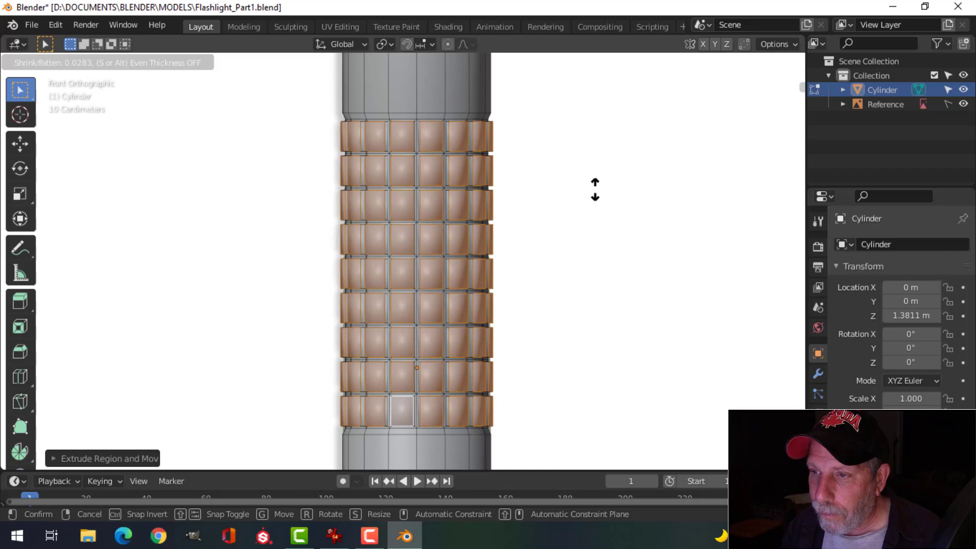
{"action": "left_click", "coordinate": [595, 189]}
{"action": "middle_click_drag", "start_coordinate": [595, 190], "coordinate": [526, 240]}
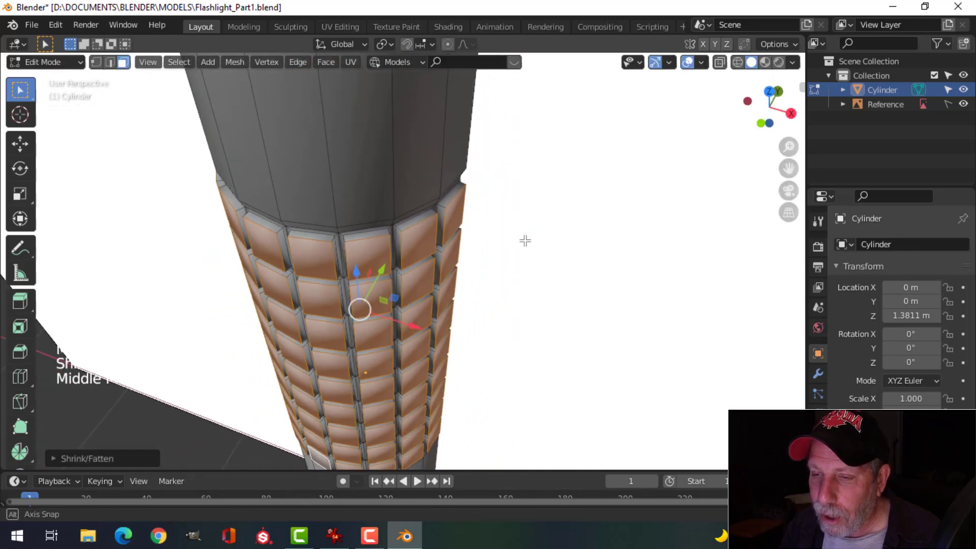
- Undo the fattening, the extrusion and the individual inset of the grip faces
{"action": "key", "text": "ctrl+z"}
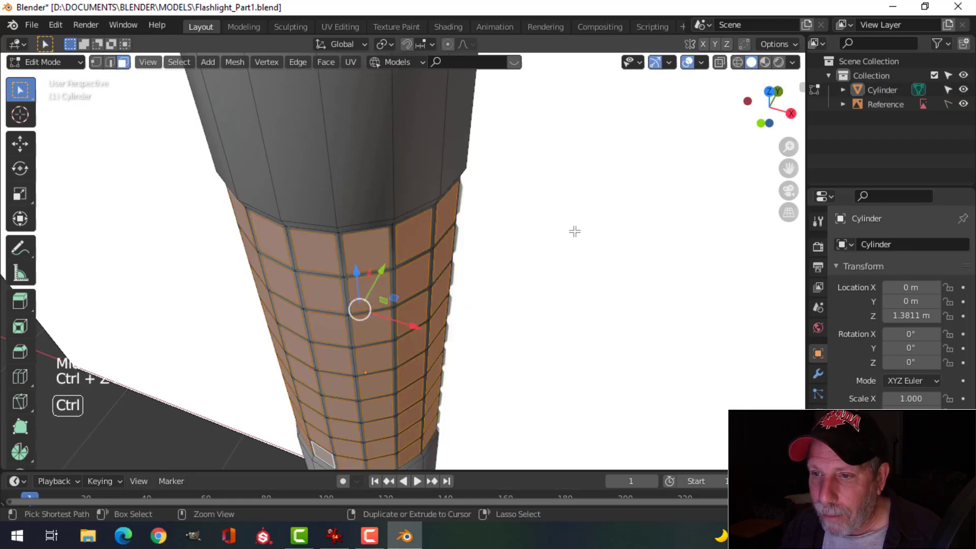
{"action": "key", "text": "ctrl+z"}
{"action": "key", "text": "ctrl+z"}
{"action": "key", "text": "ctrl+z"}
{"action": "scroll", "coordinate": [575, 229], "scroll_direction": "down", "scroll_amount": 2}
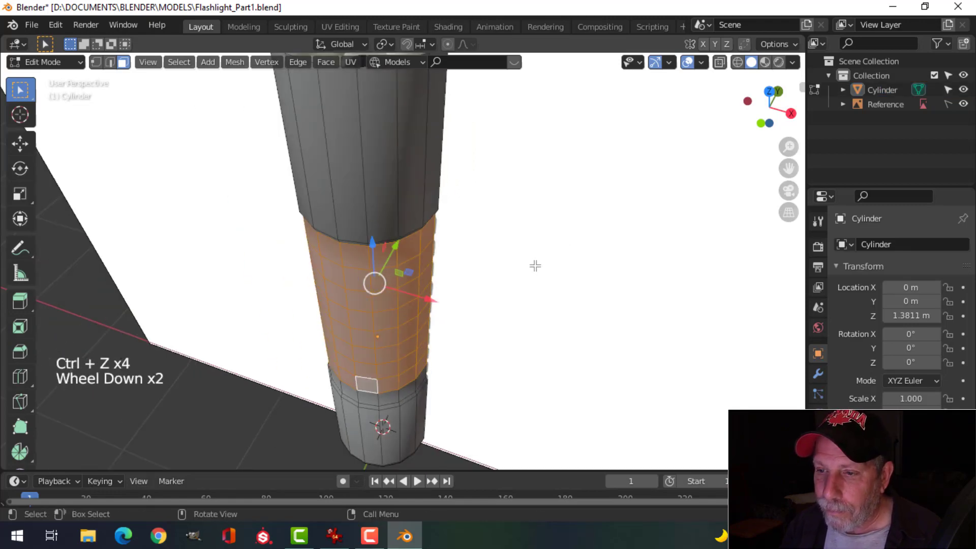
- Reselect all nine horizontal face loops of the recessed grip area, leaving out the narrow rings above and below it
{"action": "middle_click_drag", "start_coordinate": [534, 266], "coordinate": [382, 390]}
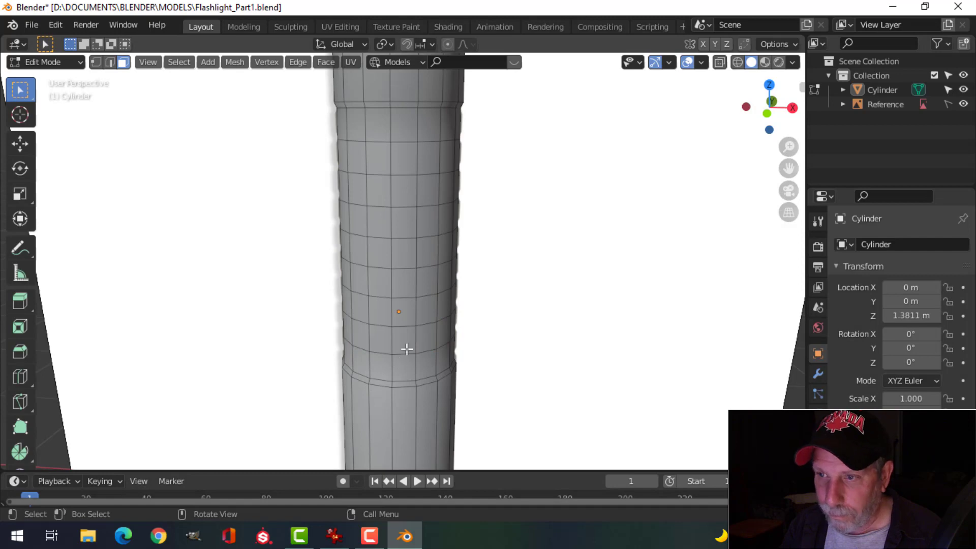
{"action": "left_click", "coordinate": [390, 126], "text": "alt"}
{"action": "left_click", "coordinate": [396, 162], "text": "alt+shift"}
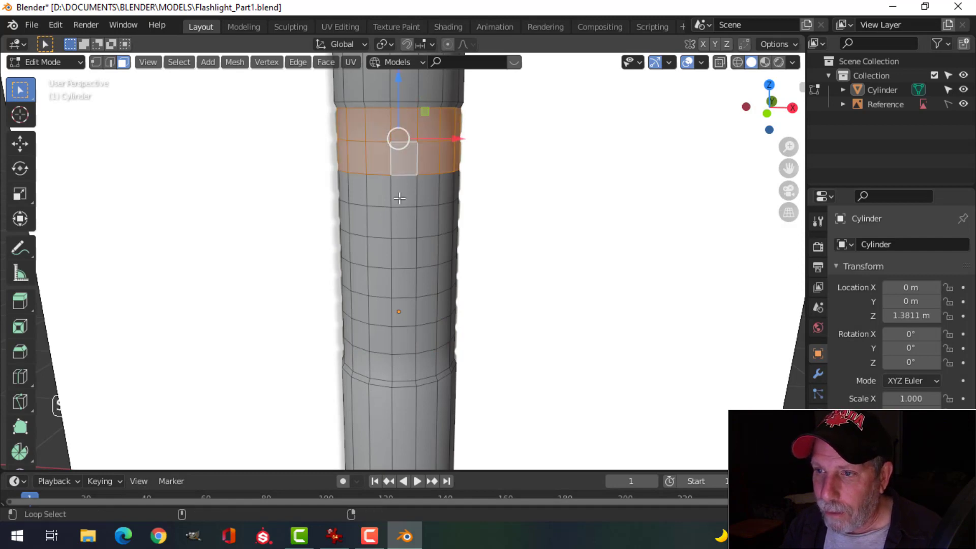
{"action": "left_click", "coordinate": [396, 198], "text": "alt+shift"}
{"action": "left_click", "coordinate": [392, 223], "text": "alt+shift"}
{"action": "left_click", "coordinate": [394, 260], "text": "alt+shift"}
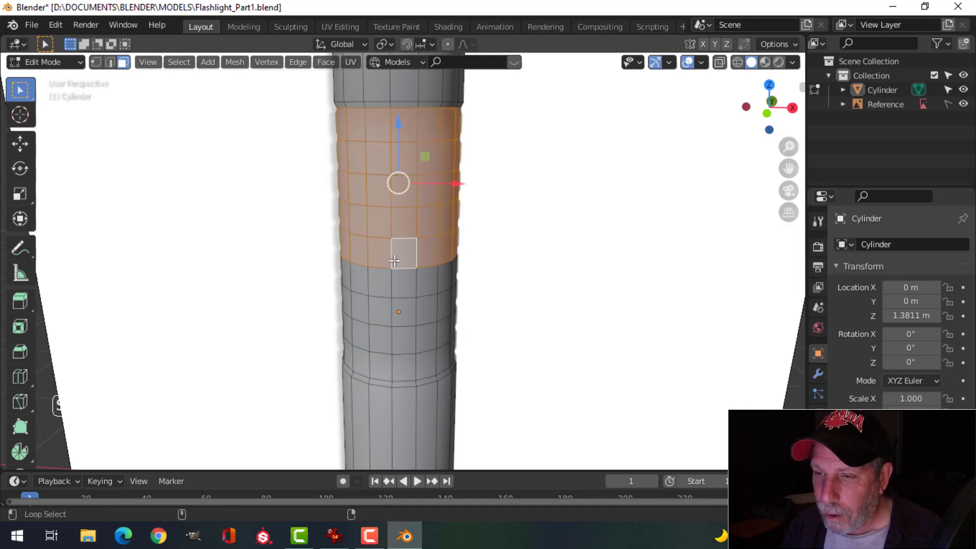
{"action": "left_click", "coordinate": [394, 286], "text": "alt+shift"}
{"action": "left_click", "coordinate": [390, 316], "text": "alt+shift"}
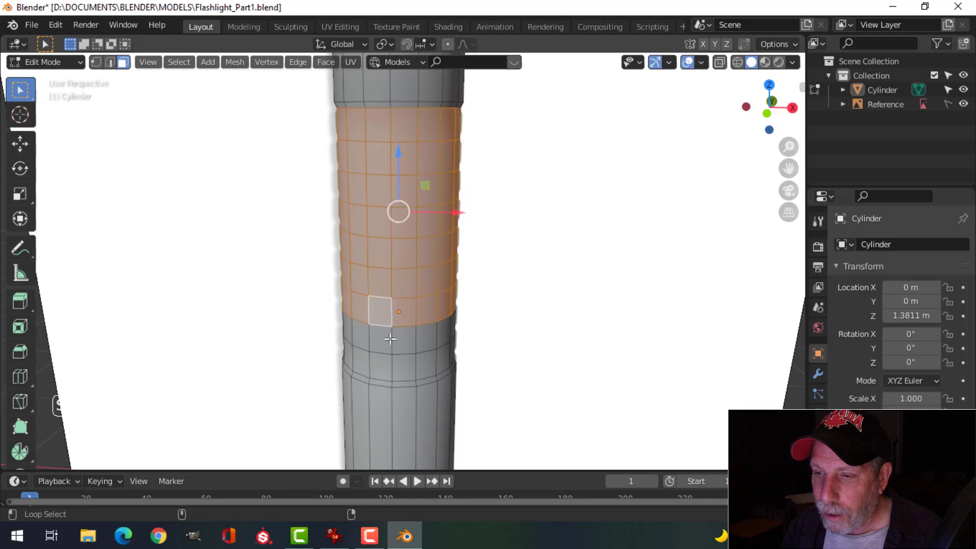
{"action": "left_click", "coordinate": [391, 342], "text": "alt+shift"}
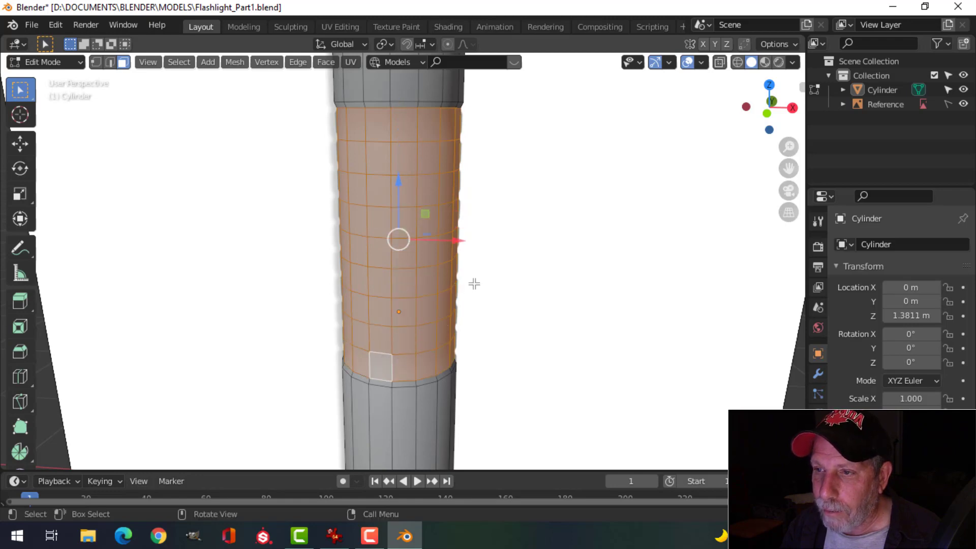
{"action": "scroll", "coordinate": [516, 247], "scroll_direction": "down", "scroll_amount": 2}
{"action": "scroll", "coordinate": [529, 239], "scroll_direction": "up", "scroll_amount": 2}
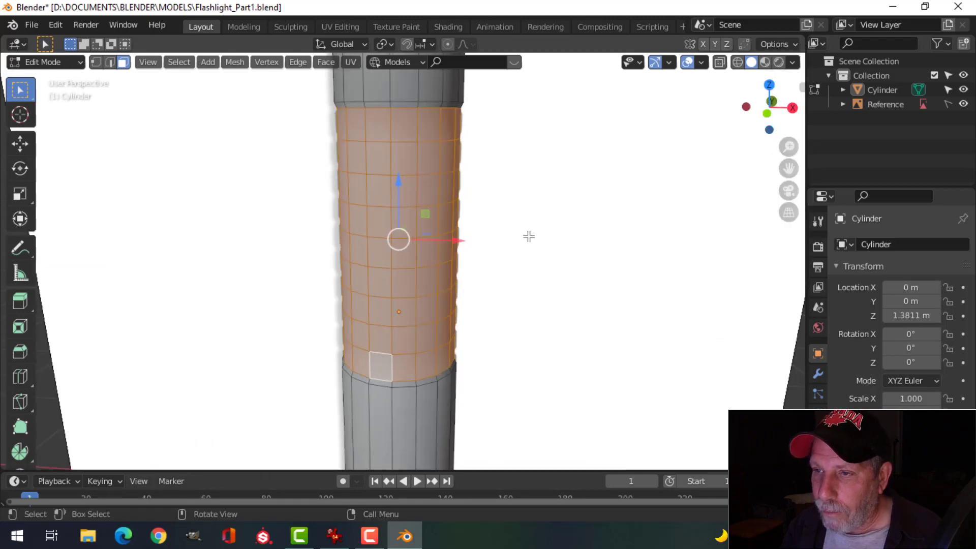
{"action": "scroll", "coordinate": [527, 240], "scroll_direction": "down", "scroll_amount": 1}
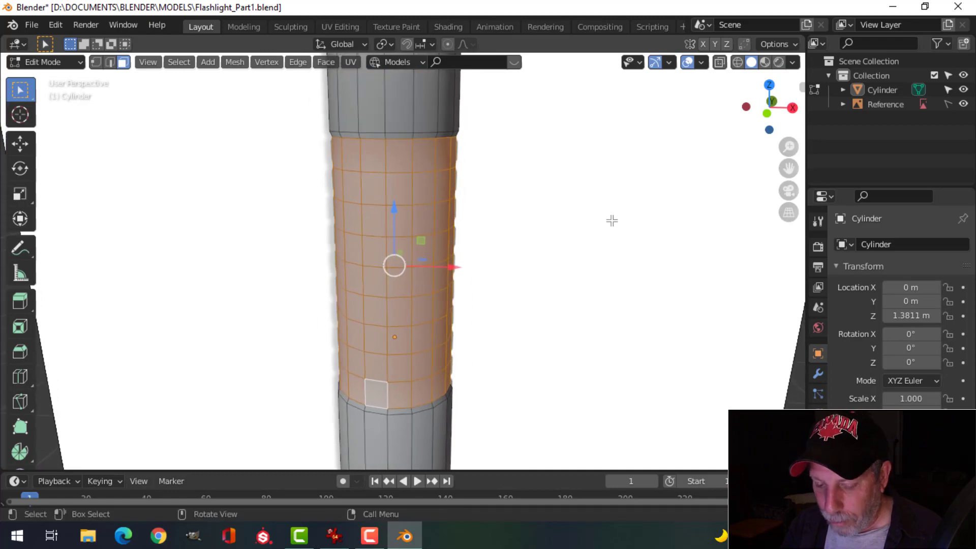
{"action": "key", "text": "i"}
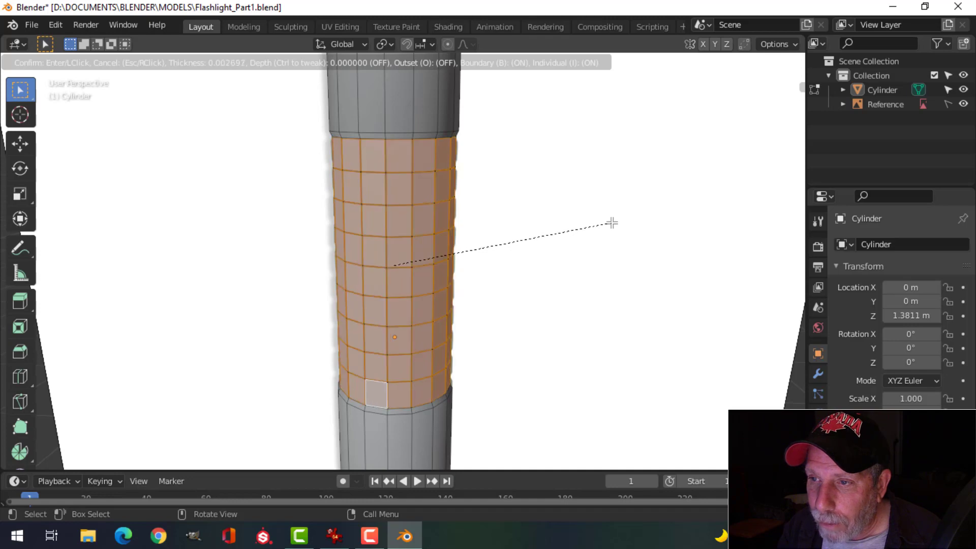
{"action": "key", "text": "i"}
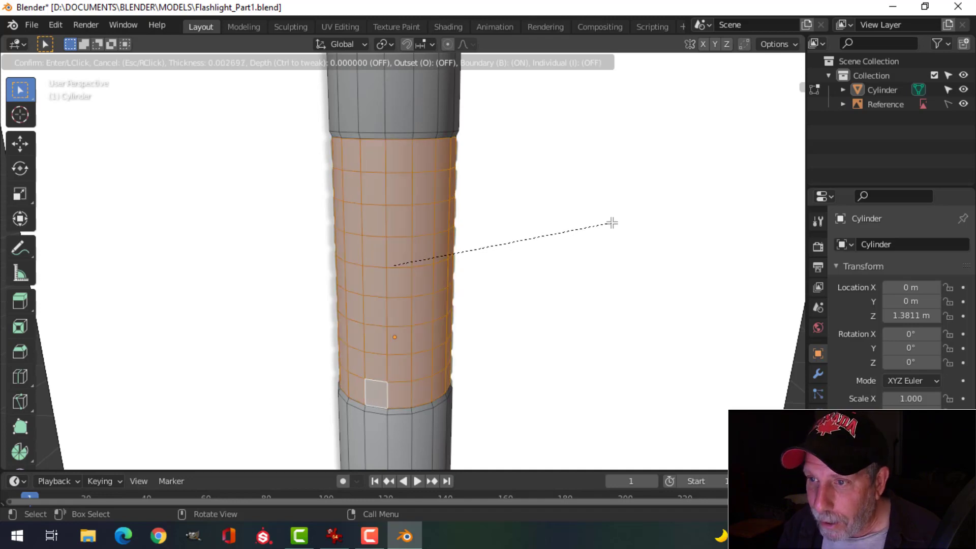
{"action": "left_click", "coordinate": [604, 225]}
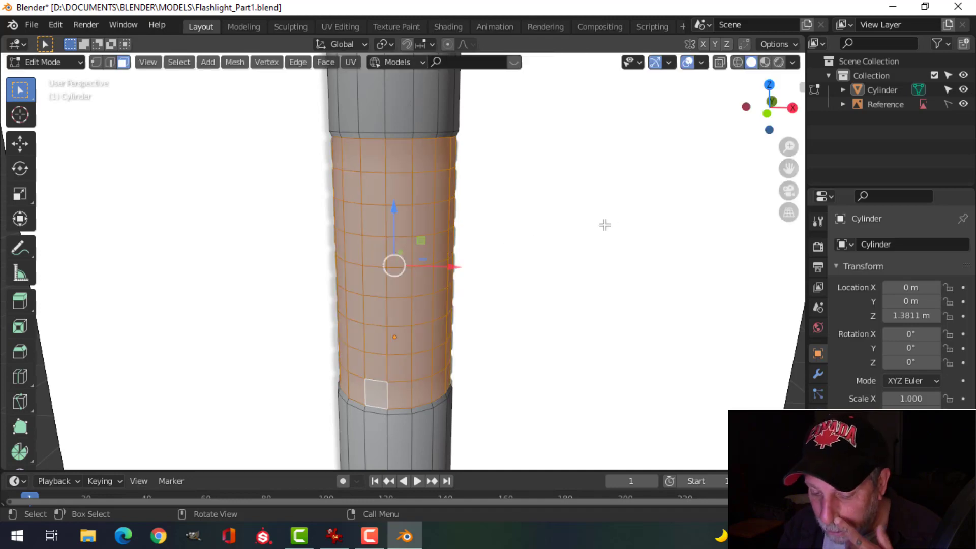
- Inset each selected grip face individually with a thickness of about 0.012
{"action": "key", "text": "i"}
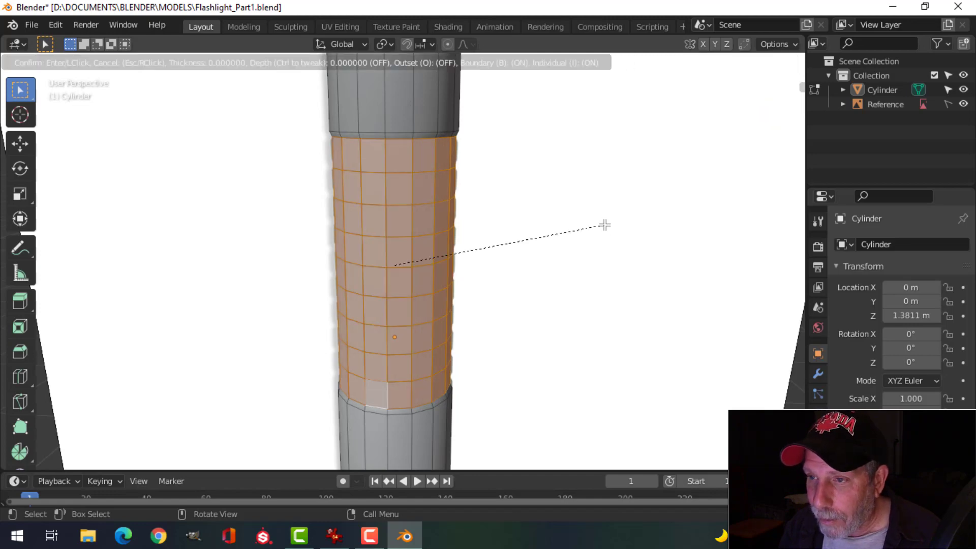
{"action": "key", "text": "shift"}
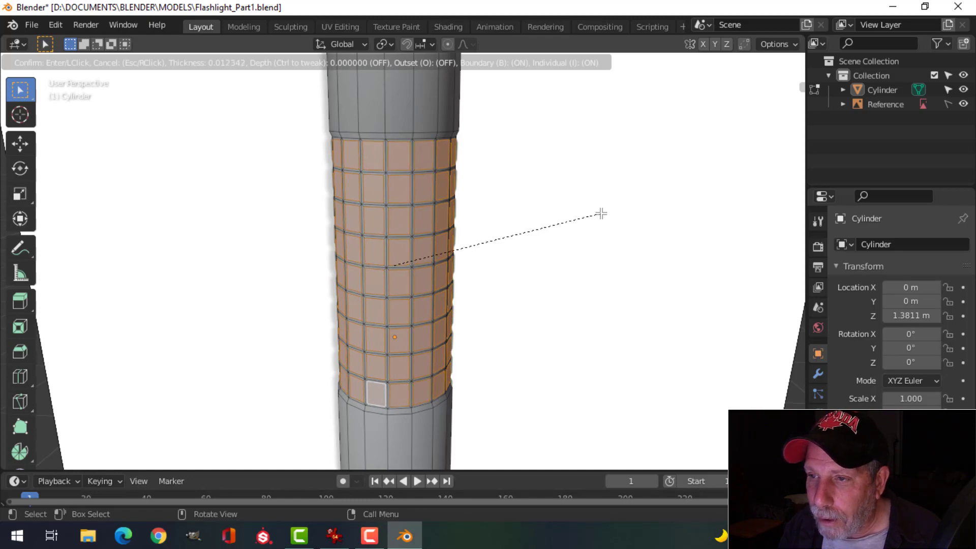
{"action": "left_click", "coordinate": [601, 214]}
{"action": "mouse_move", "coordinate": [601, 214]}
{"action": "middle_mouse_down"}
{"action": "mouse_move", "coordinate": [569, 229]}
{"action": "mouse_move", "coordinate": [505, 231]}
{"action": "mouse_move", "coordinate": [597, 223]}
{"action": "middle_mouse_up"}
{"action": "scroll", "coordinate": [474, 177], "scroll_direction": "up", "scroll_amount": 2}
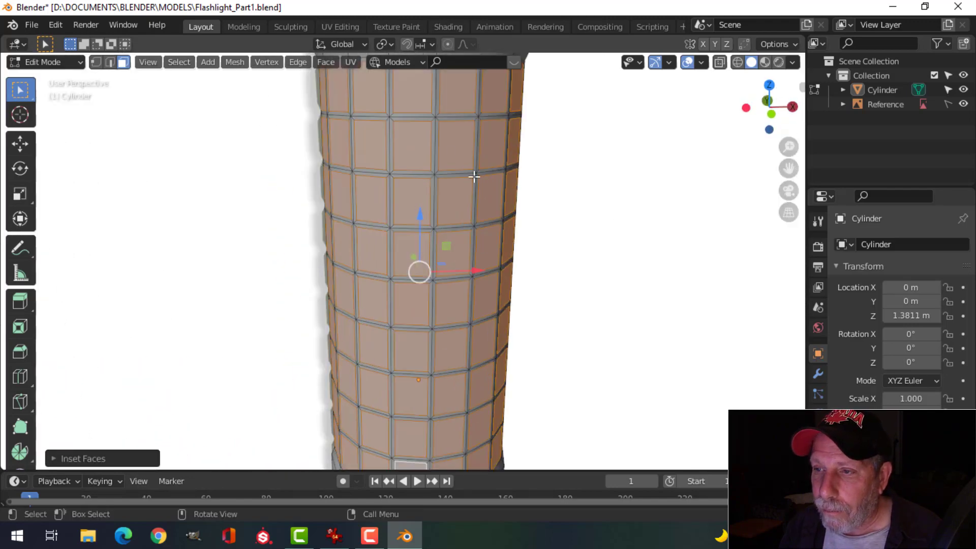
{"action": "scroll", "coordinate": [409, 118], "scroll_direction": "down", "scroll_amount": 1}
{"action": "scroll", "coordinate": [584, 186], "scroll_direction": "down", "scroll_amount": 2}
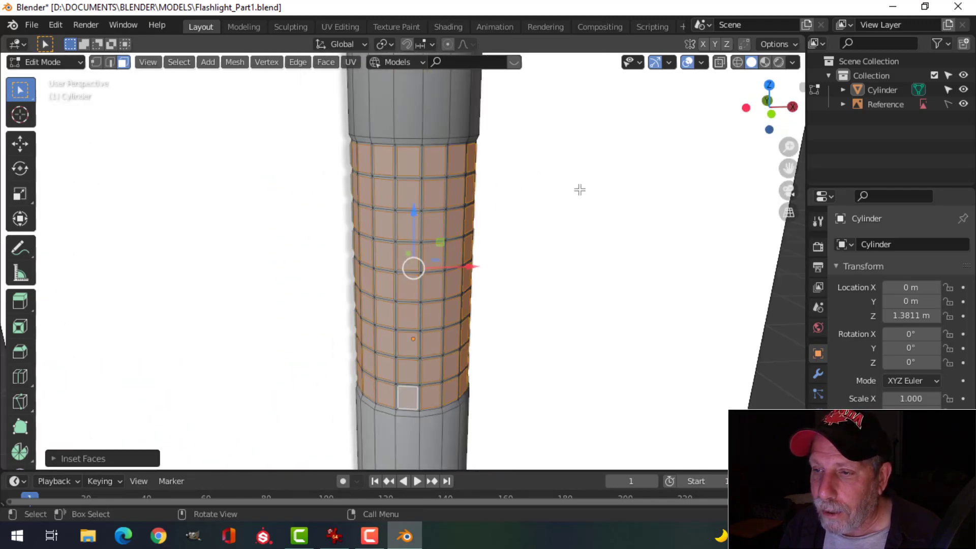
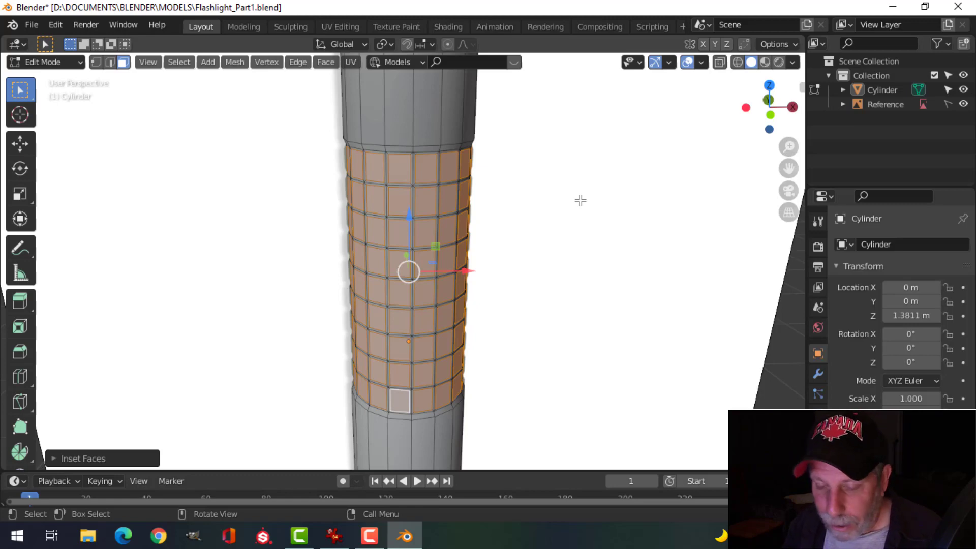
- Extrude the inset grip faces in place and fatten them outward by about 0.03 to form raised blocks
{"action": "key", "text": "e"}
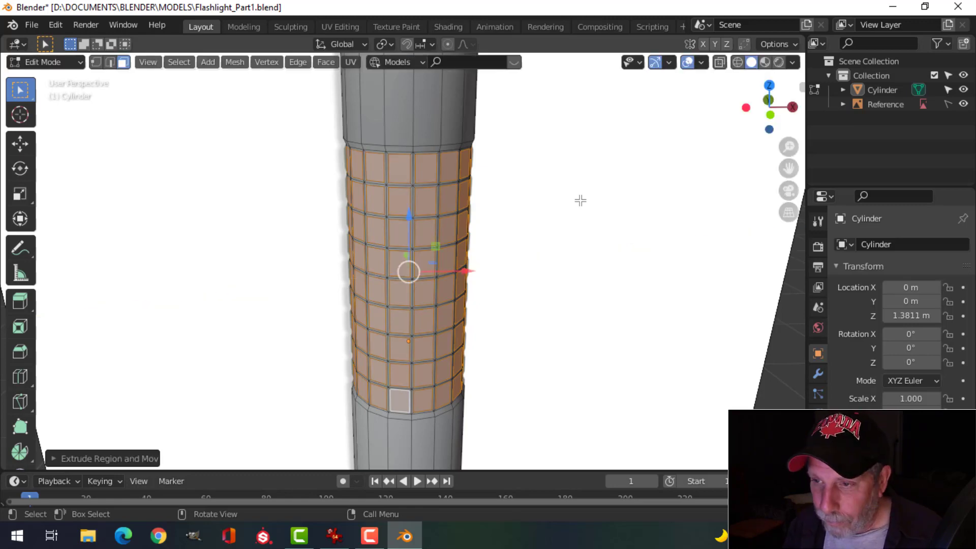
{"action": "key", "text": "alt+s"}
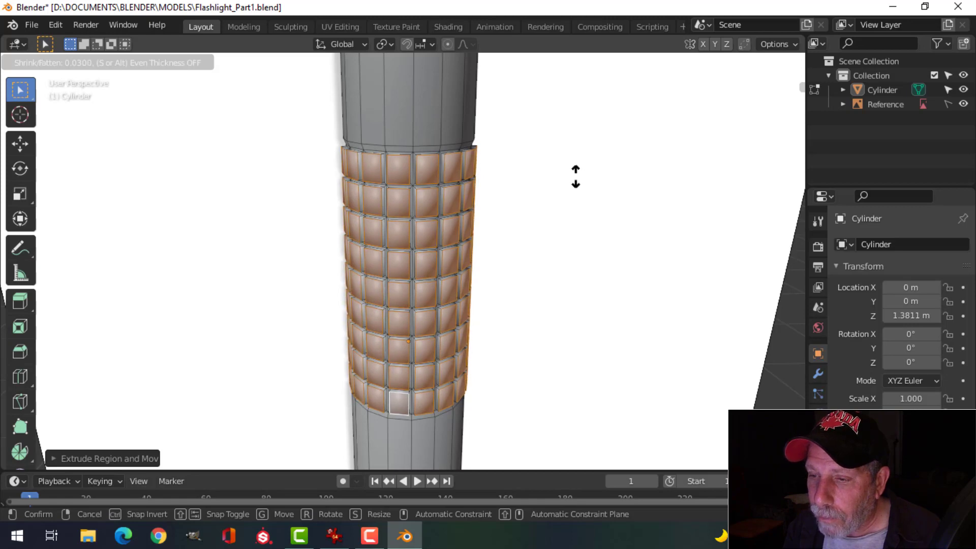
{"action": "left_click", "coordinate": [576, 177]}
{"action": "middle_click_drag", "start_coordinate": [529, 176], "coordinate": [567, 228]}
{"action": "scroll", "coordinate": [563, 226], "scroll_direction": "down", "scroll_amount": 1}
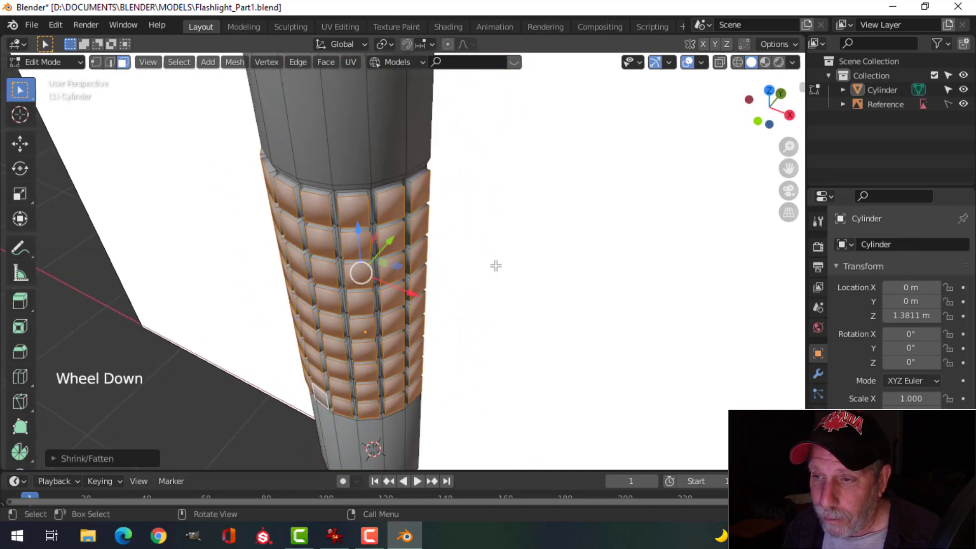
{"action": "middle_click_drag", "start_coordinate": [495, 266], "coordinate": [498, 261]}
- Hide the cylinder to examine the reference's grip blocks from the front, and show it again to compare the raised blocks
{"action": "left_click", "coordinate": [963, 90]}
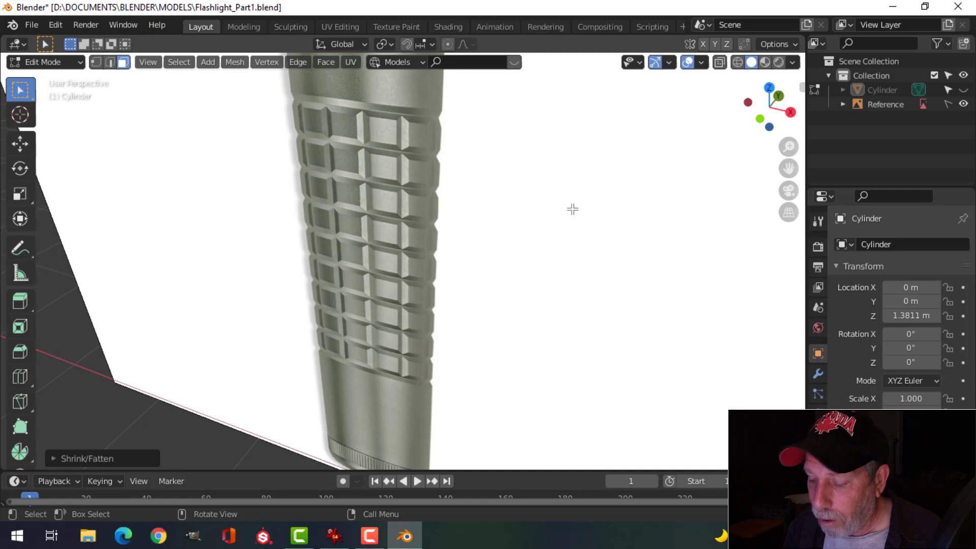
{"action": "key", "text": "KP_1"}
{"action": "scroll", "coordinate": [574, 209], "scroll_direction": "up", "scroll_amount": 5}
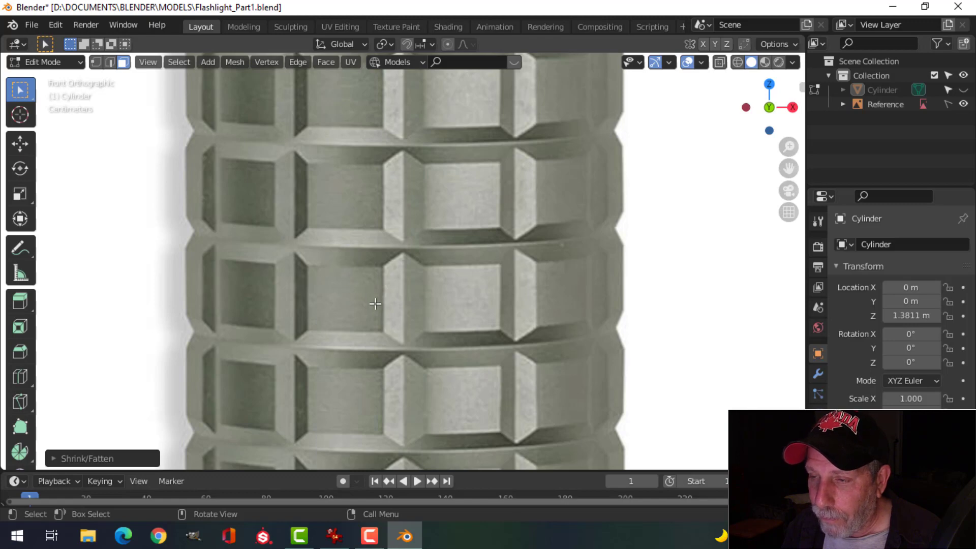
{"action": "left_click", "coordinate": [963, 90]}
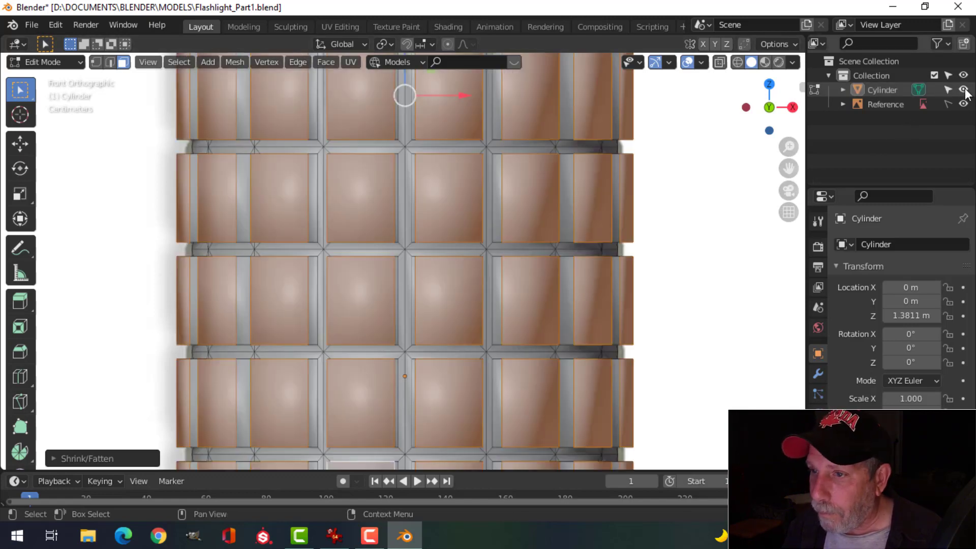
{"action": "scroll", "coordinate": [733, 211], "scroll_direction": "down", "scroll_amount": 2}
{"action": "scroll", "coordinate": [672, 231], "scroll_direction": "down", "scroll_amount": 1}
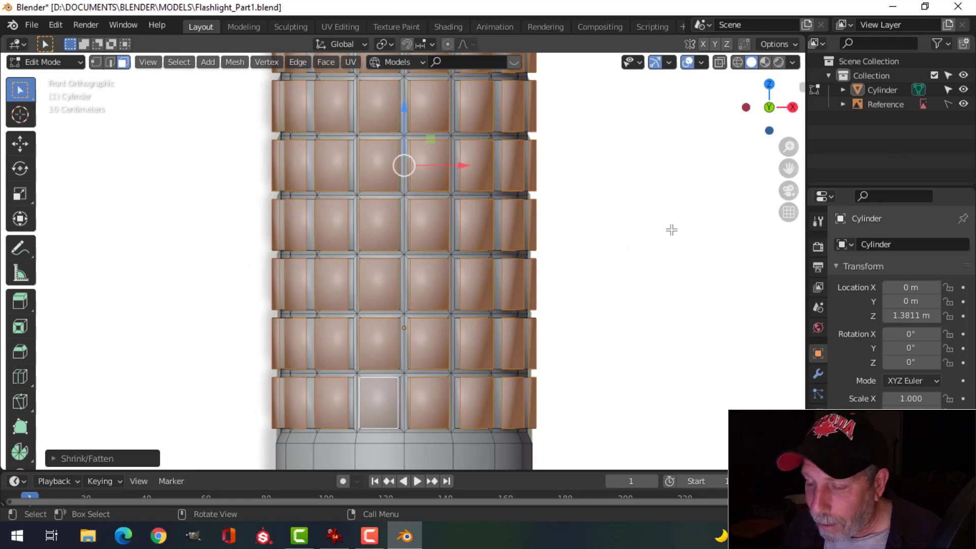
{"action": "scroll", "coordinate": [641, 229], "scroll_direction": "down", "scroll_amount": 1}
{"action": "middle_click_drag", "start_coordinate": [623, 229], "coordinate": [593, 294], "text": "shift"}
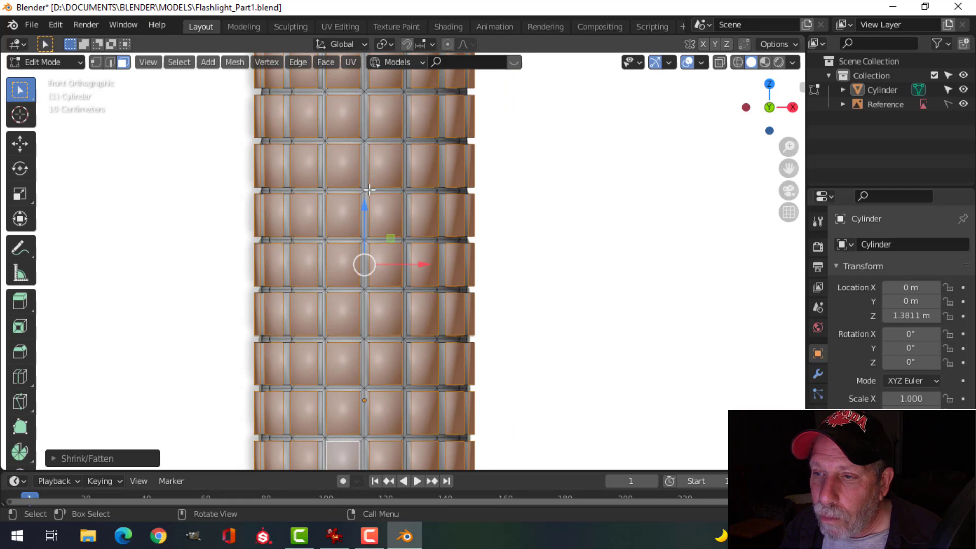
{"action": "scroll", "coordinate": [369, 190], "scroll_direction": "down", "scroll_amount": 2}
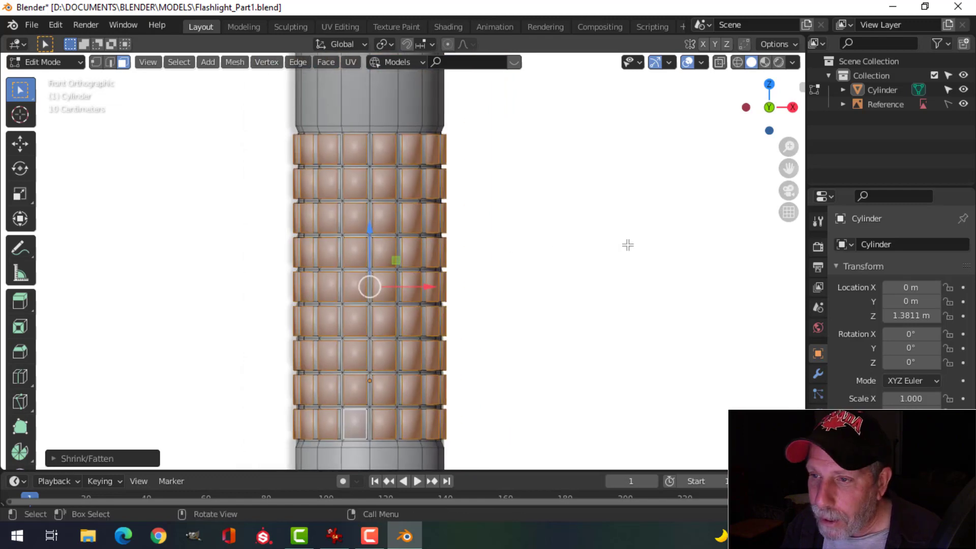
{"action": "key", "text": "s"}
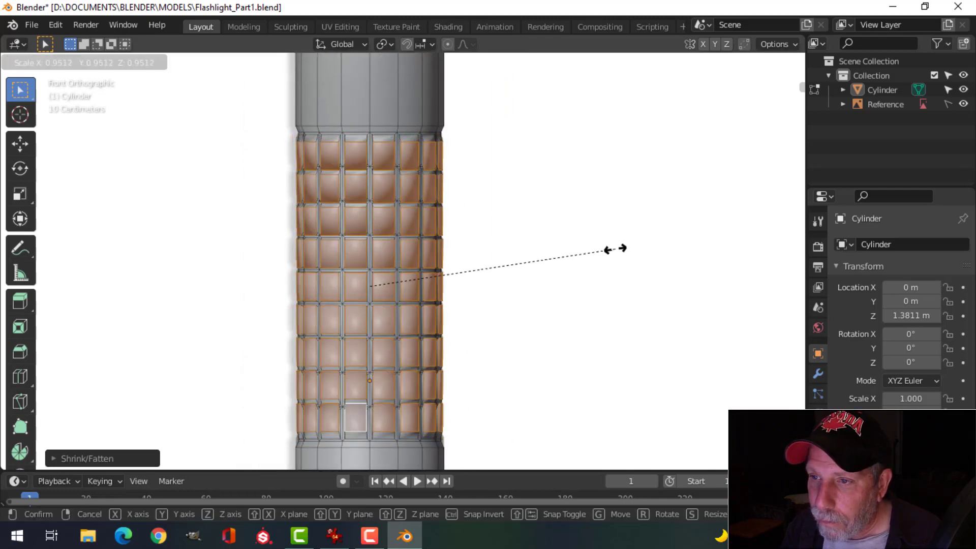
{"action": "key", "text": "Escape"}
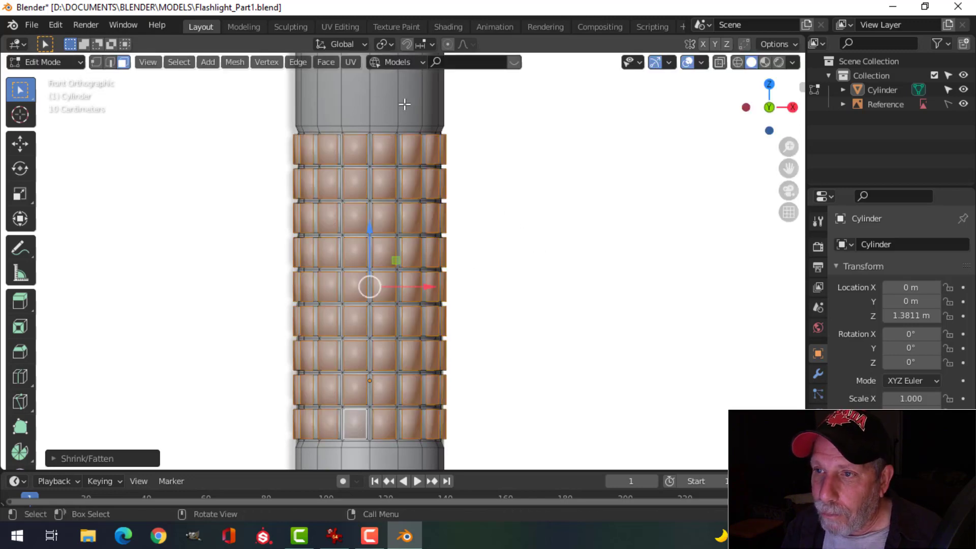
- Set the pivot point to Individual Origins and scale the raised grip faces to about 0.75 to taper each block
{"action": "left_click", "coordinate": [385, 42]}
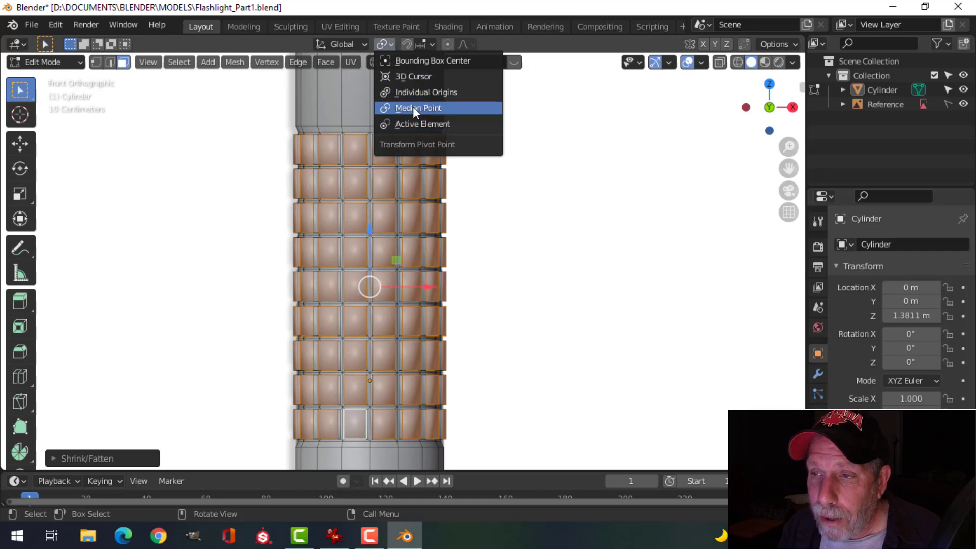
{"action": "left_click", "coordinate": [414, 92]}
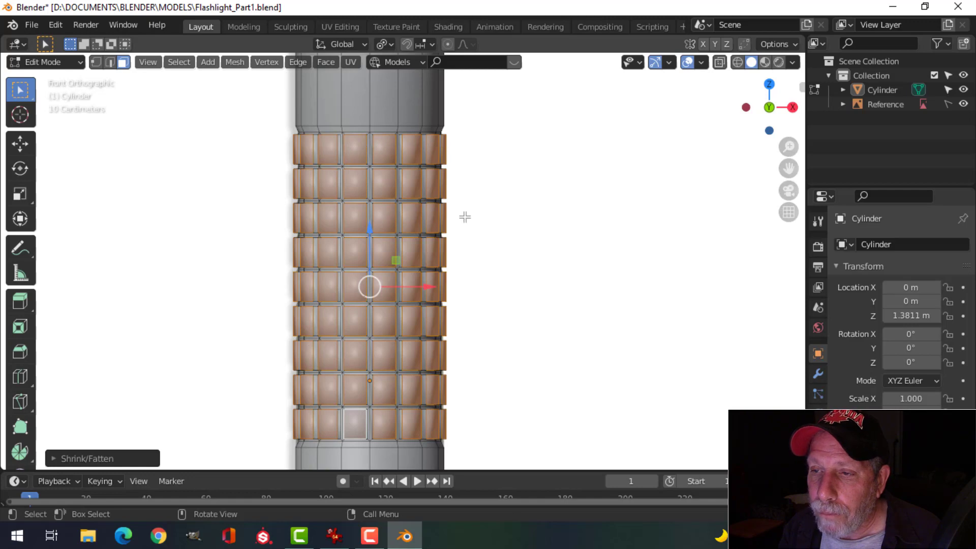
{"action": "scroll", "coordinate": [501, 222], "scroll_direction": "up", "scroll_amount": 2}
{"action": "middle_click_drag", "start_coordinate": [508, 197], "coordinate": [590, 270], "text": "shift"}
{"action": "scroll", "coordinate": [529, 271], "scroll_direction": "up", "scroll_amount": 1}
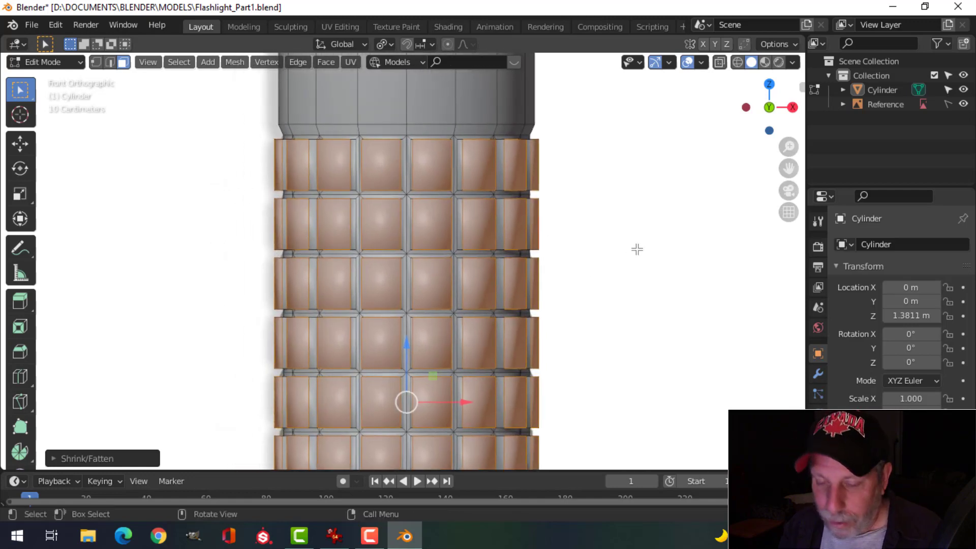
{"action": "key", "text": "s"}
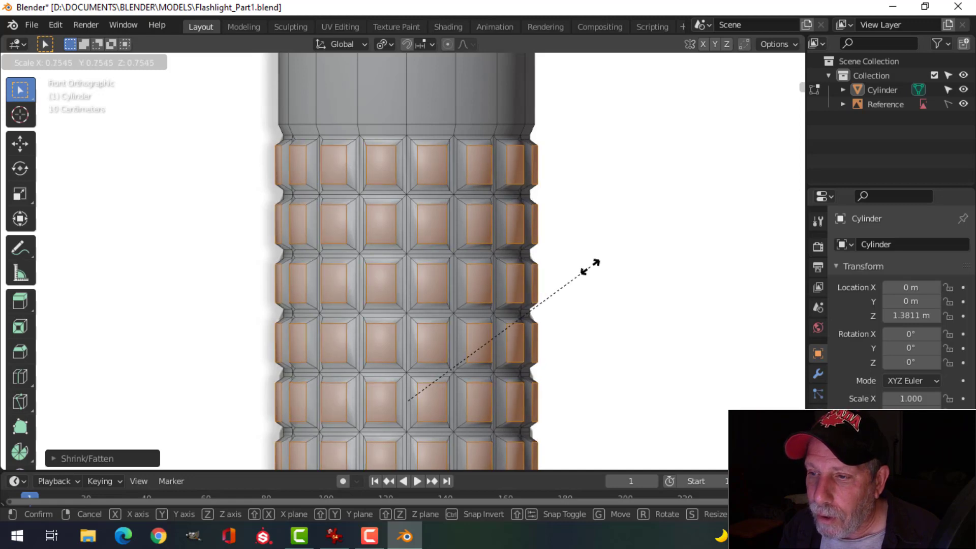
{"action": "left_click", "coordinate": [590, 266]}
{"action": "middle_click_drag", "start_coordinate": [579, 236], "coordinate": [527, 274]}
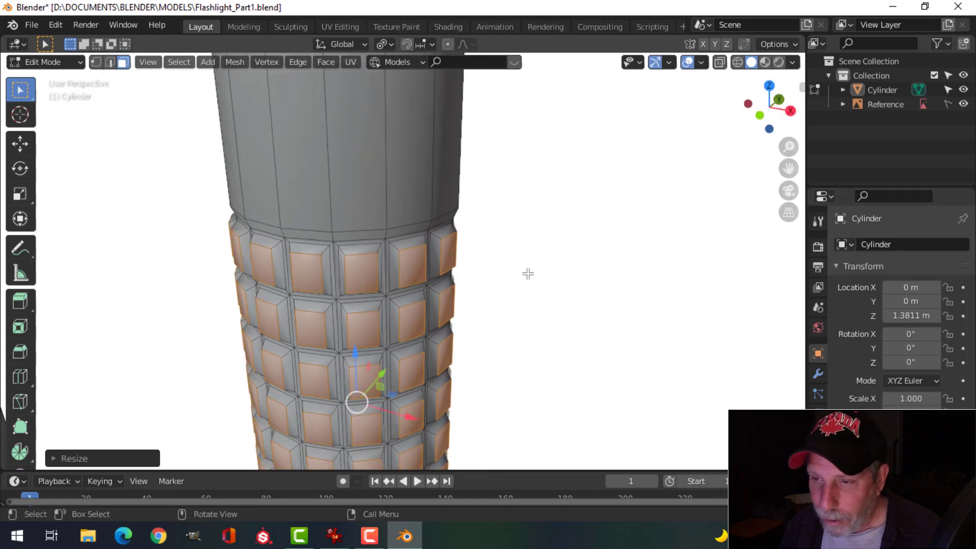
- Deselect all faces, keep solid shading, and return to Object Mode to view the tapered blocks on the whole body
{"action": "key", "text": "alt+a"}
{"action": "key", "text": "z"}
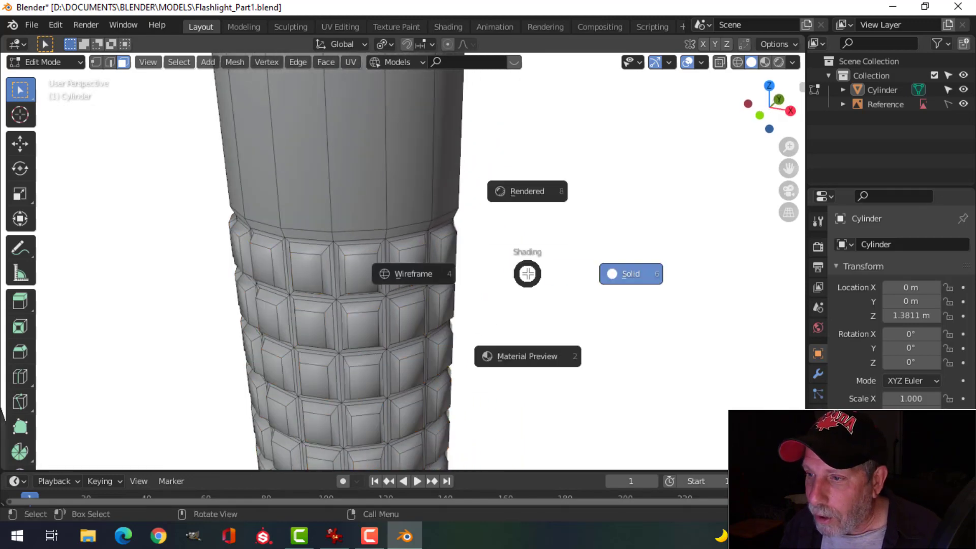
{"action": "left_click", "coordinate": [621, 278]}
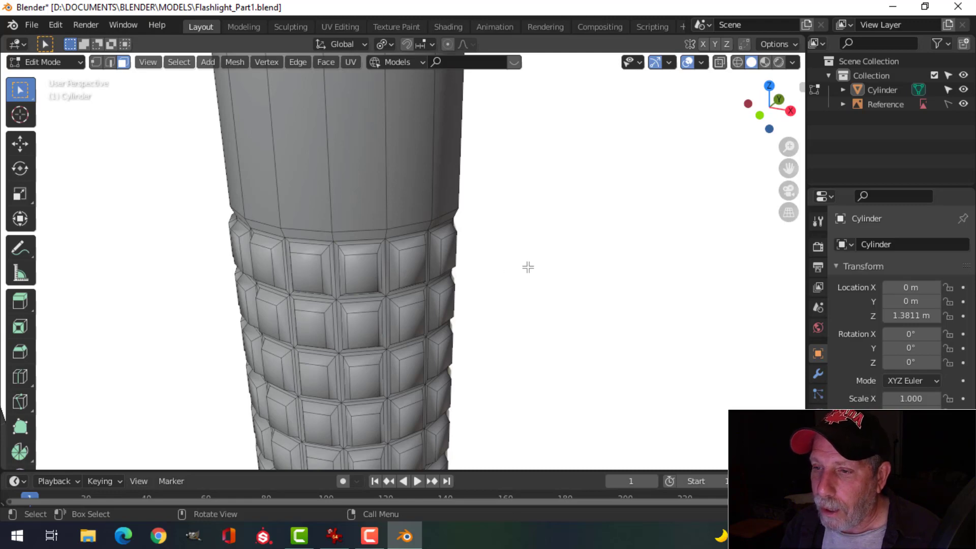
{"action": "key", "text": "Tab"}
{"action": "scroll", "coordinate": [527, 267], "scroll_direction": "down", "scroll_amount": 3}
{"action": "middle_click_drag", "start_coordinate": [508, 275], "coordinate": [464, 273]}
{"action": "scroll", "coordinate": [493, 264], "scroll_direction": "down", "scroll_amount": 3}
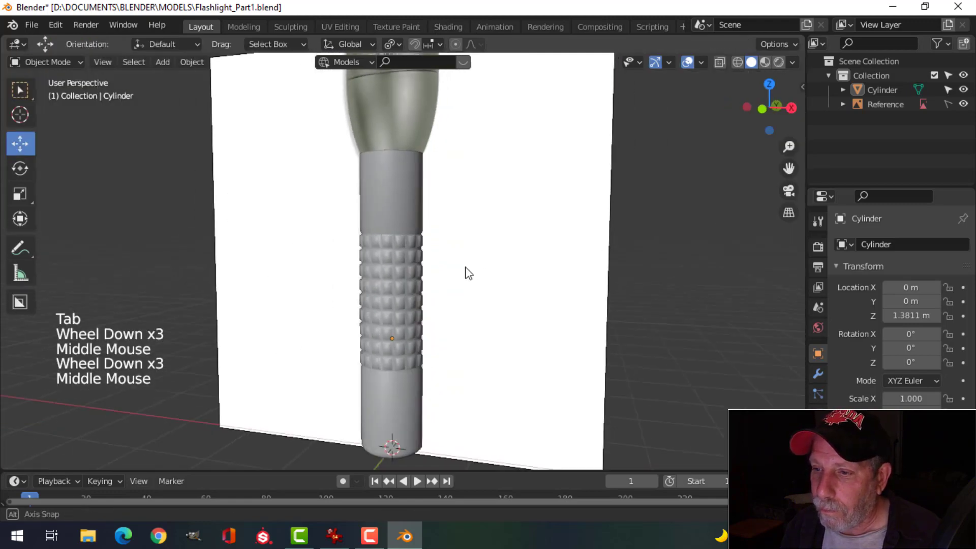
- Hide the reference image and select the cylinder
{"action": "left_click", "coordinate": [964, 105]}
{"action": "scroll", "coordinate": [450, 289], "scroll_direction": "up", "scroll_amount": 4}
{"action": "middle_click_drag", "start_coordinate": [451, 289], "coordinate": [494, 330], "text": "shift"}
{"action": "scroll", "coordinate": [458, 247], "scroll_direction": "up", "scroll_amount": 2}
{"action": "scroll", "coordinate": [448, 283], "scroll_direction": "down", "scroll_amount": 2}
{"action": "left_click", "coordinate": [421, 292]}
{"action": "scroll", "coordinate": [457, 300], "scroll_direction": "down", "scroll_amount": 2}
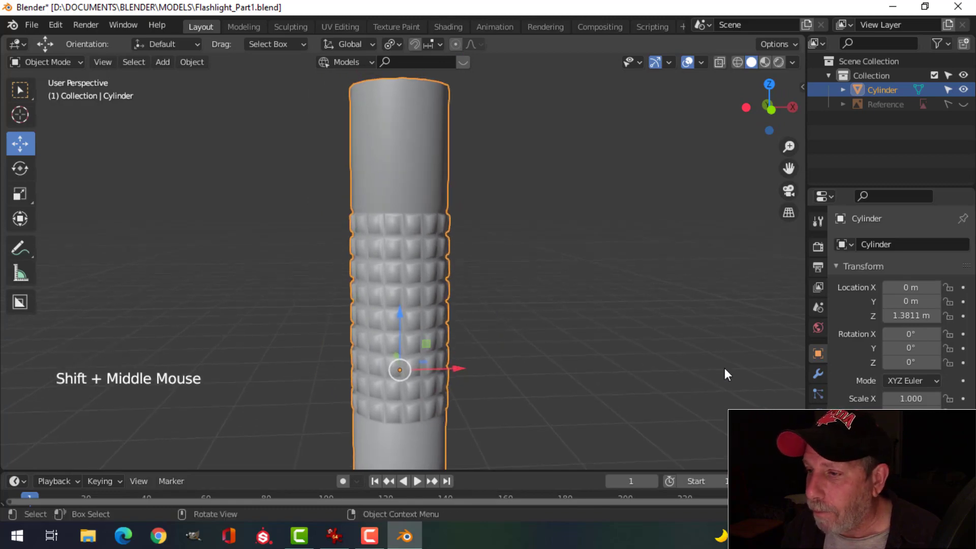
- Add a Bevel modifier to the cylinder with 3 segments and an amount of 0.02 m
{"action": "left_click", "coordinate": [818, 373]}
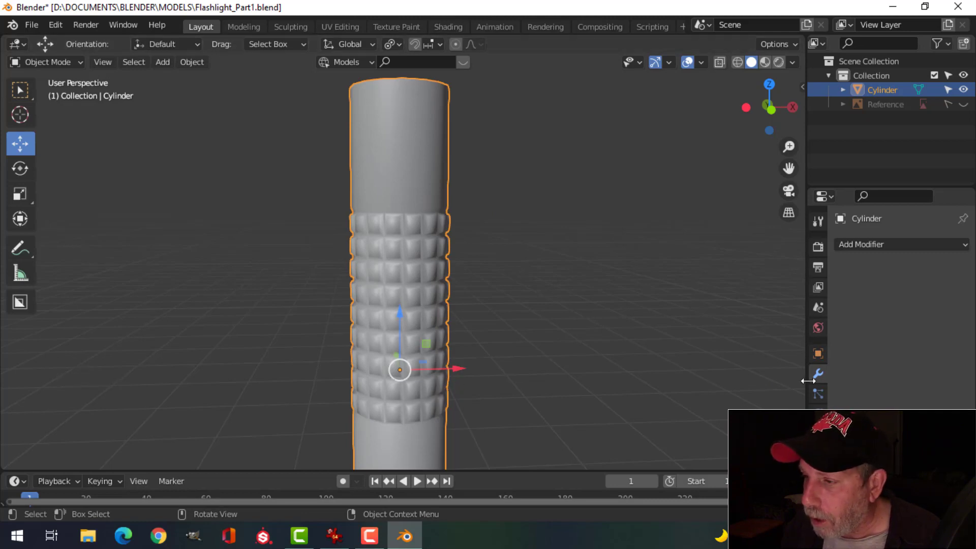
{"action": "left_click", "coordinate": [863, 245]}
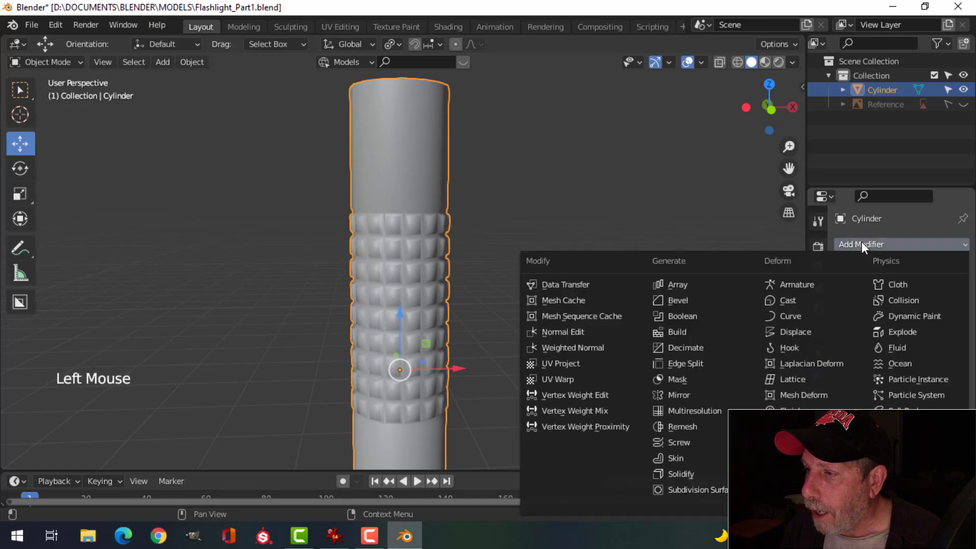
{"action": "left_click", "coordinate": [688, 301]}
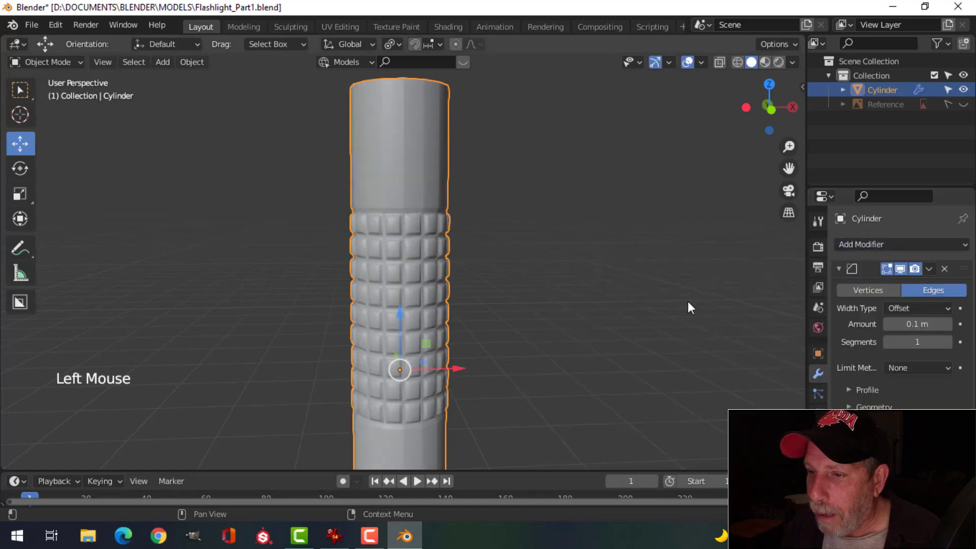
{"action": "left_click", "coordinate": [947, 342]}
{"action": "left_click", "coordinate": [948, 342]}
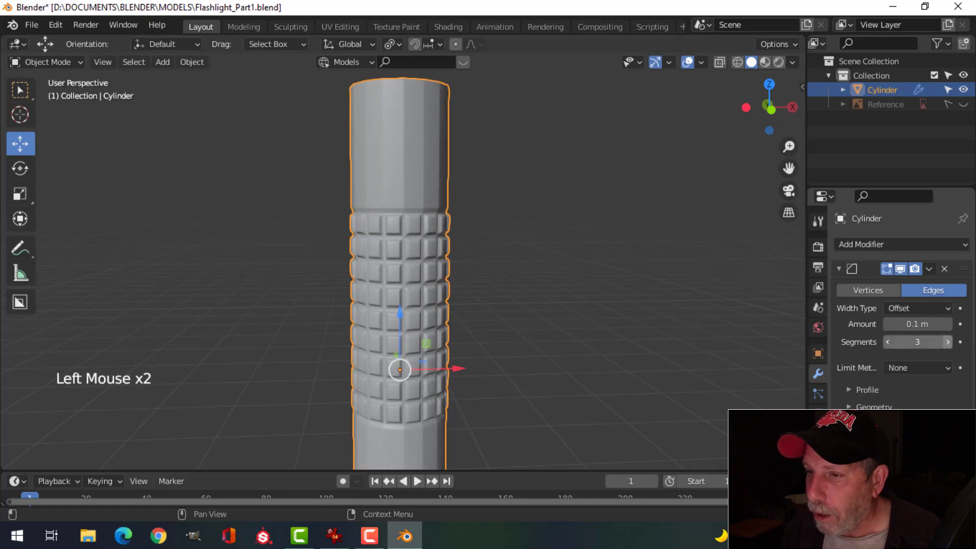
{"action": "left_click", "coordinate": [922, 324]}
{"action": "type", "text": "0.02"}
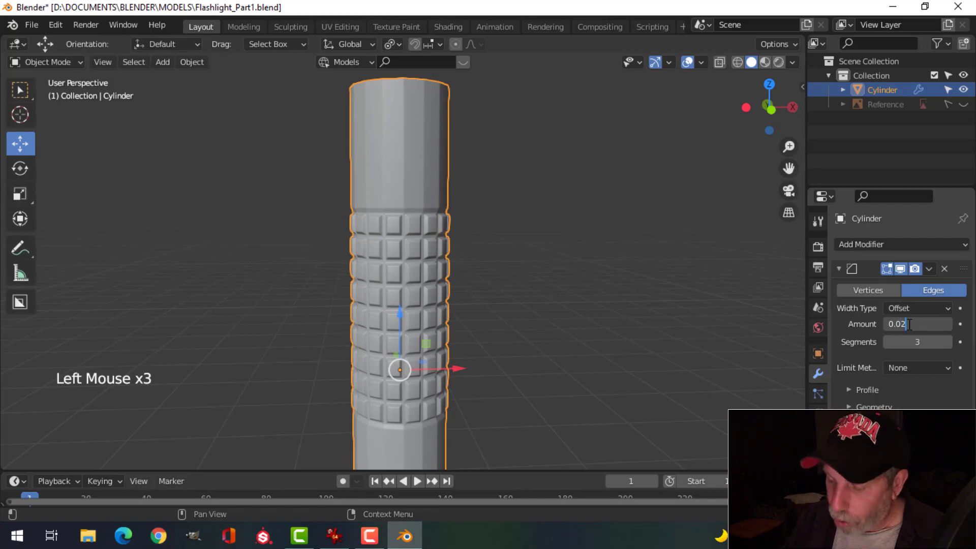
{"action": "key", "text": "Return"}
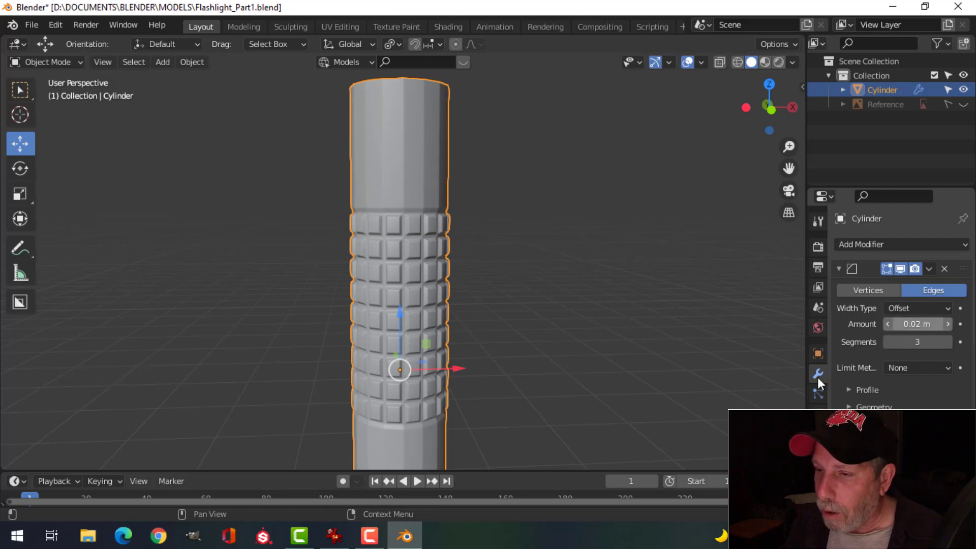
- Examine the beveled grip blocks and the shading of the plain upper body from several angles
{"action": "scroll", "coordinate": [456, 298], "scroll_direction": "up", "scroll_amount": 3}
{"action": "scroll", "coordinate": [456, 297], "scroll_direction": "up", "scroll_amount": 3}
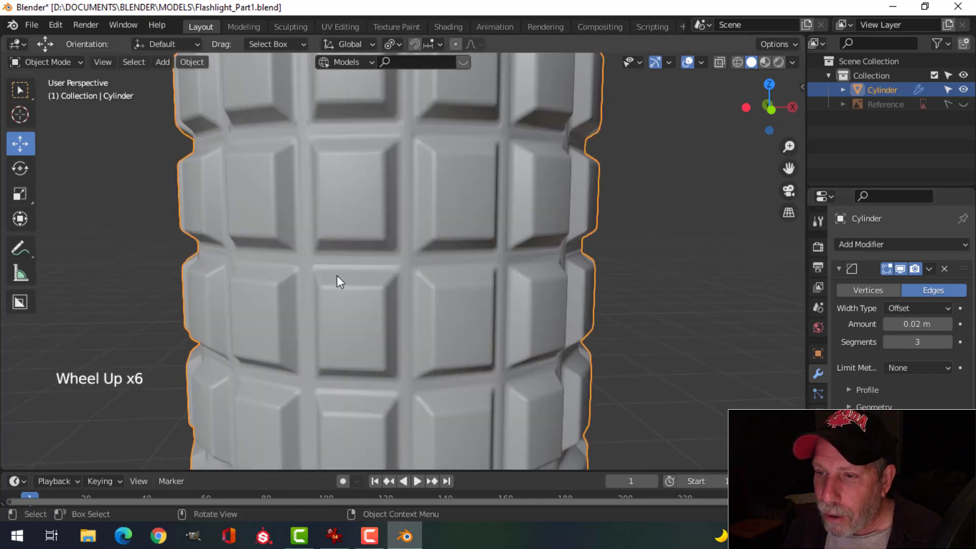
{"action": "scroll", "coordinate": [337, 276], "scroll_direction": "down", "scroll_amount": 2}
{"action": "scroll", "coordinate": [390, 232], "scroll_direction": "down", "scroll_amount": 1}
{"action": "middle_click_drag", "start_coordinate": [394, 246], "coordinate": [405, 285]}
{"action": "scroll", "coordinate": [416, 221], "scroll_direction": "down", "scroll_amount": 2}
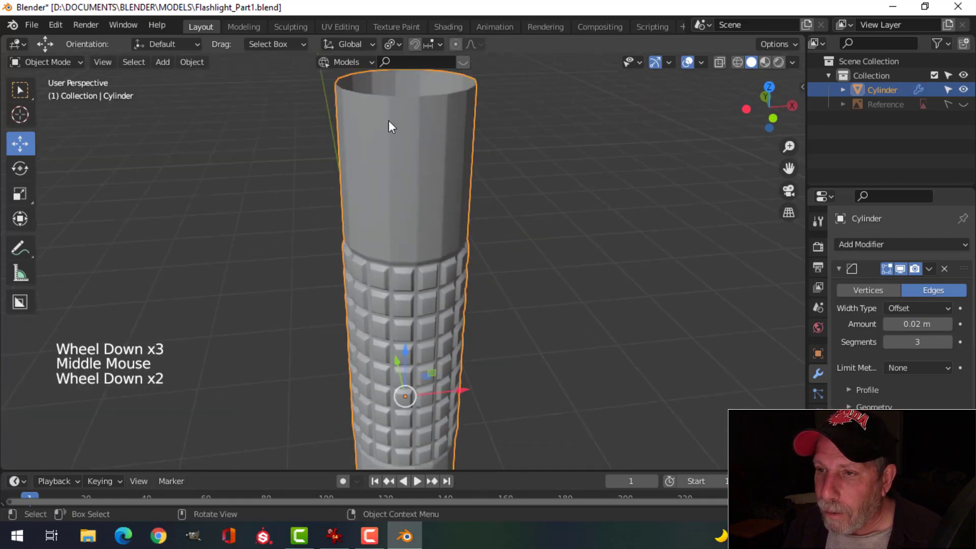
{"action": "middle_click_drag", "start_coordinate": [458, 169], "coordinate": [379, 144]}
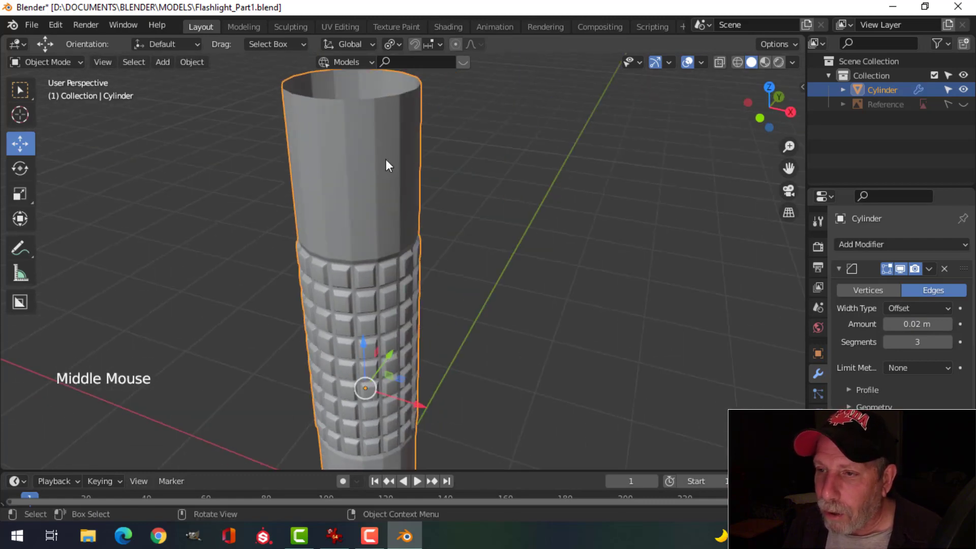
{"action": "scroll", "coordinate": [402, 234], "scroll_direction": "down", "scroll_amount": 1}
{"action": "middle_click_drag", "start_coordinate": [403, 240], "coordinate": [451, 218]}
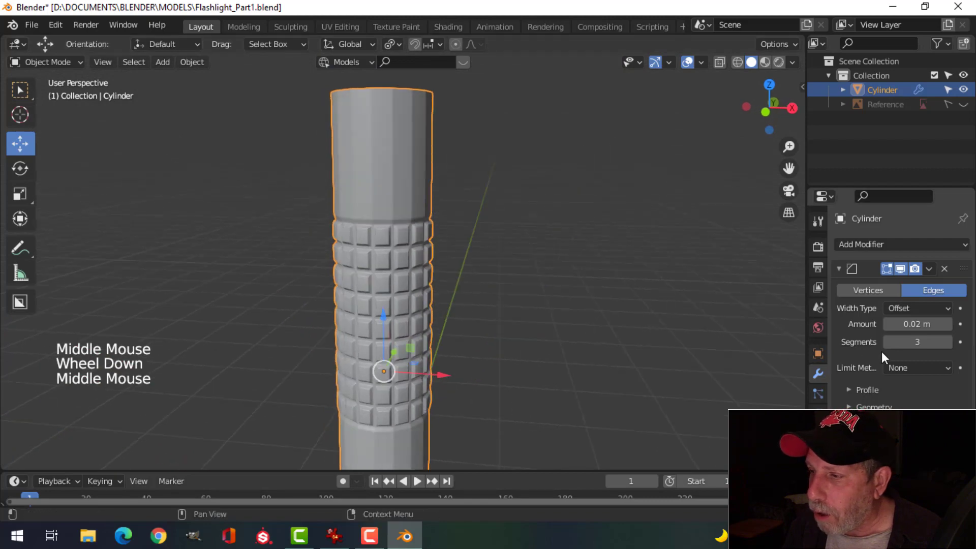
- Set the bevel's limit method to Angle and deselect the cylinder
{"action": "left_click", "coordinate": [908, 367]}
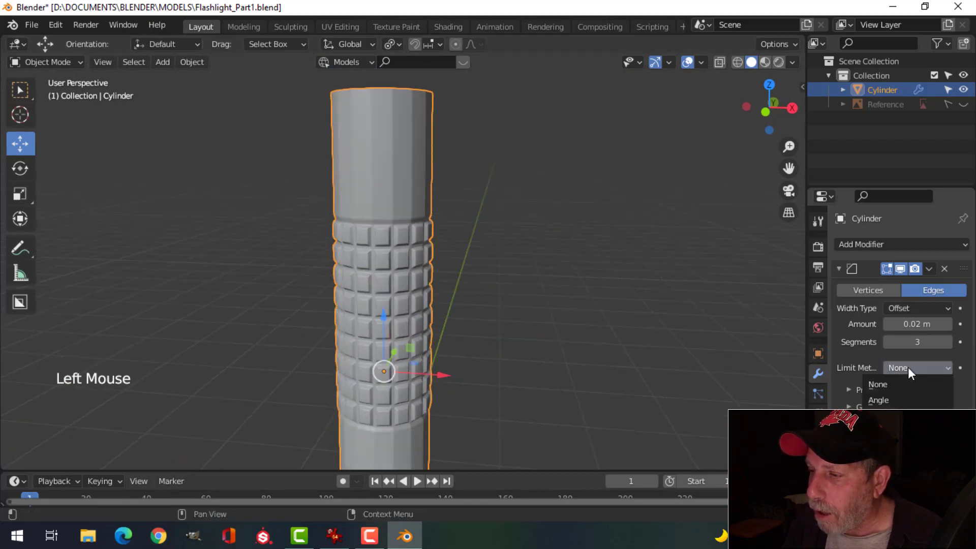
{"action": "left_click", "coordinate": [885, 400]}
{"action": "key", "text": "alt+a"}
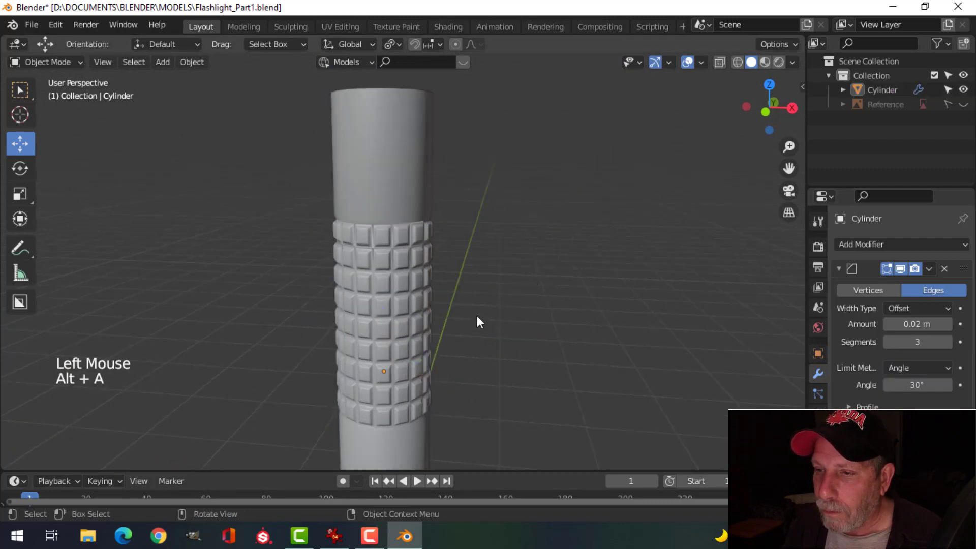
- Show the reference image again and briefly hide the cylinder to compare the upper grip blocks with the reference
{"action": "middle_click_drag", "start_coordinate": [477, 316], "coordinate": [452, 299]}
{"action": "scroll", "coordinate": [475, 313], "scroll_direction": "up", "scroll_amount": 2}
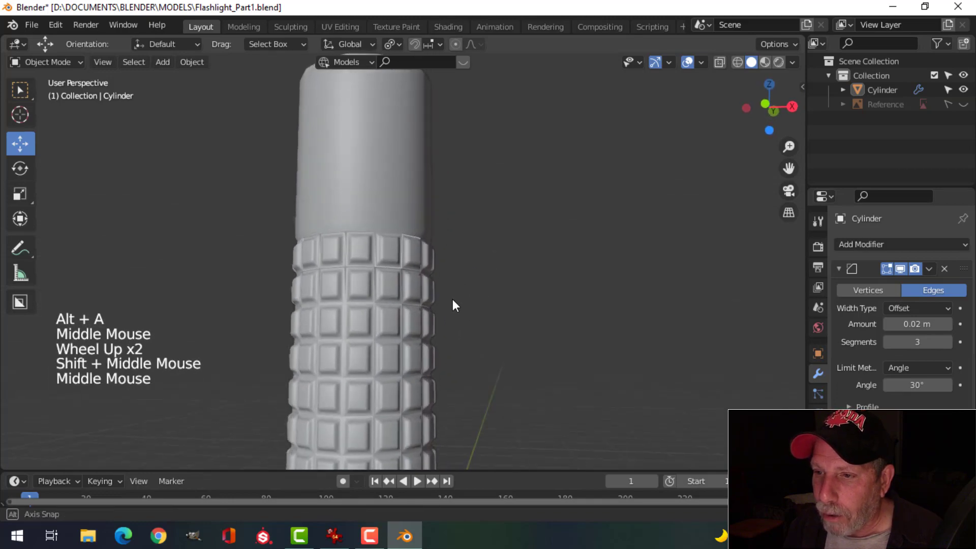
{"action": "scroll", "coordinate": [398, 273], "scroll_direction": "up", "scroll_amount": 3}
{"action": "middle_click_drag", "start_coordinate": [399, 273], "coordinate": [288, 189], "text": "shift"}
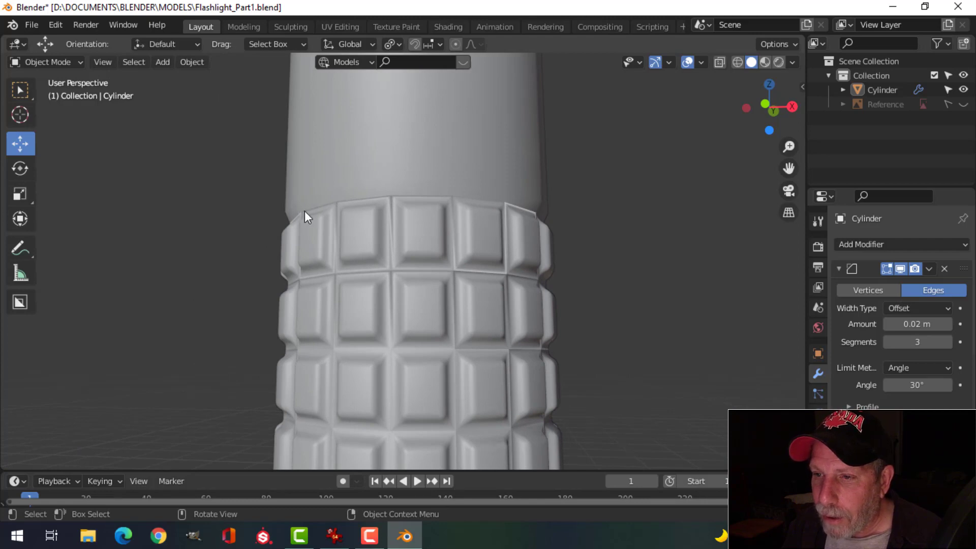
{"action": "scroll", "coordinate": [421, 246], "scroll_direction": "down", "scroll_amount": 1}
{"action": "left_click", "coordinate": [964, 105]}
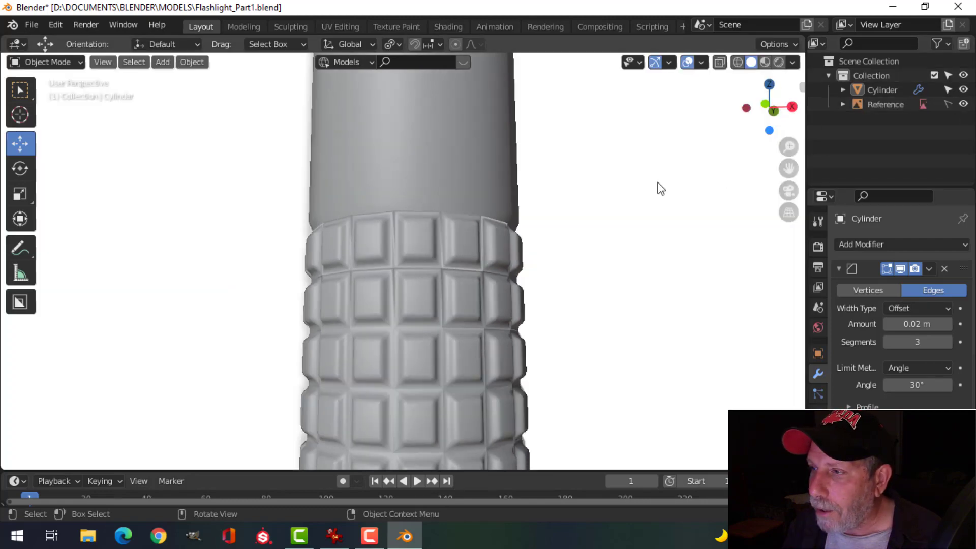
{"action": "left_click", "coordinate": [963, 90]}
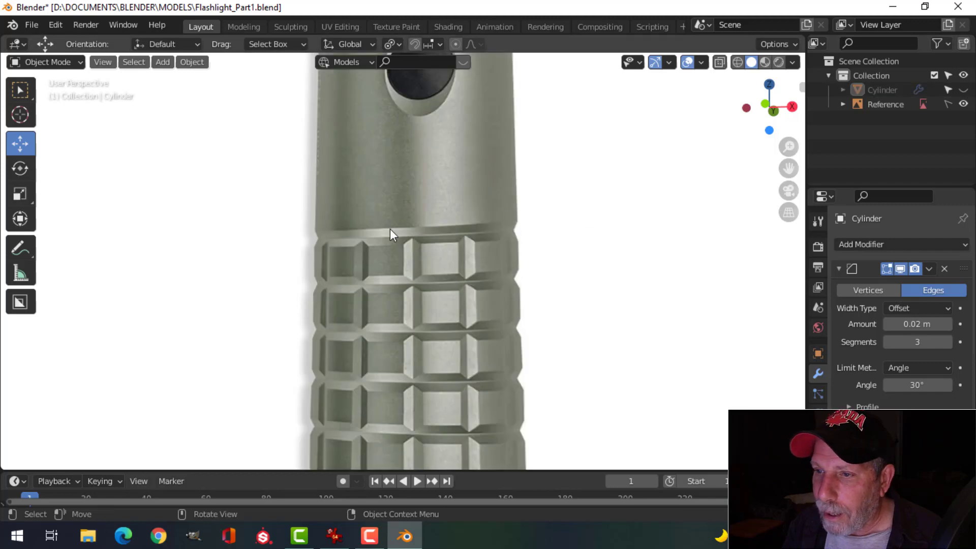
{"action": "left_click", "coordinate": [964, 90]}
- Examine the angle-limited bevel on the grip blocks, from the full grip down to close-up details
{"action": "scroll", "coordinate": [556, 229], "scroll_direction": "down", "scroll_amount": 1}
{"action": "scroll", "coordinate": [551, 250], "scroll_direction": "down", "scroll_amount": 1}
{"action": "middle_click_drag", "start_coordinate": [556, 229], "coordinate": [518, 253]}
{"action": "mouse_move", "coordinate": [527, 303]}
{"action": "middle_mouse_down"}
{"action": "mouse_move", "coordinate": [524, 322]}
{"action": "mouse_move", "coordinate": [528, 295]}
{"action": "middle_mouse_up"}
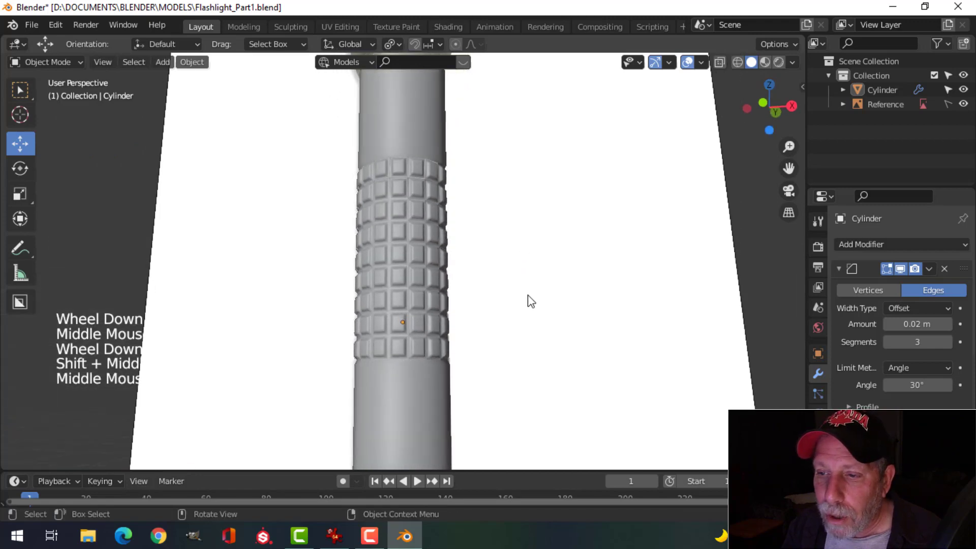
{"action": "scroll", "coordinate": [523, 303], "scroll_direction": "up", "scroll_amount": 3}
{"action": "scroll", "coordinate": [521, 302], "scroll_direction": "down", "scroll_amount": 1}
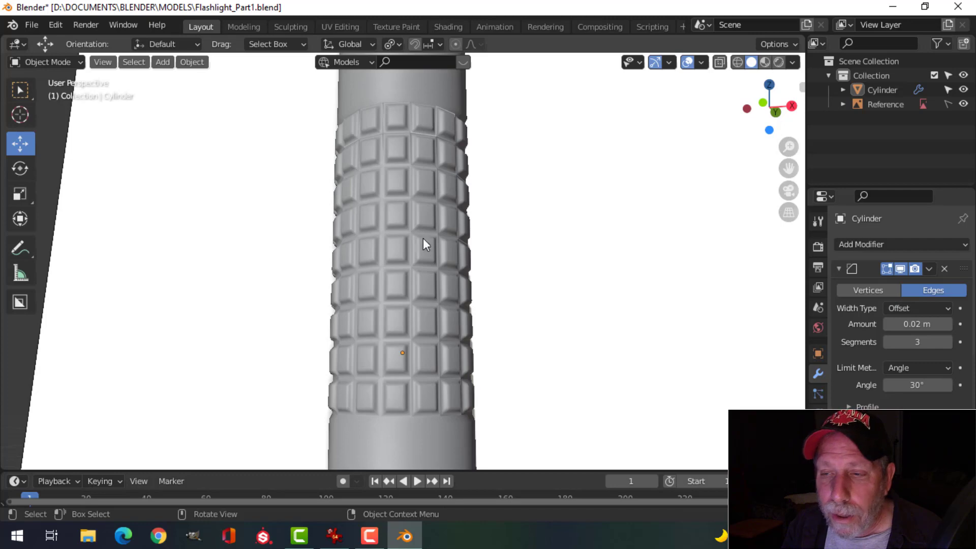
{"action": "mouse_move", "coordinate": [534, 249]}
{"action": "middle_mouse_down"}
{"action": "mouse_move", "coordinate": [527, 261]}
{"action": "mouse_move", "coordinate": [546, 249]}
{"action": "middle_mouse_up"}
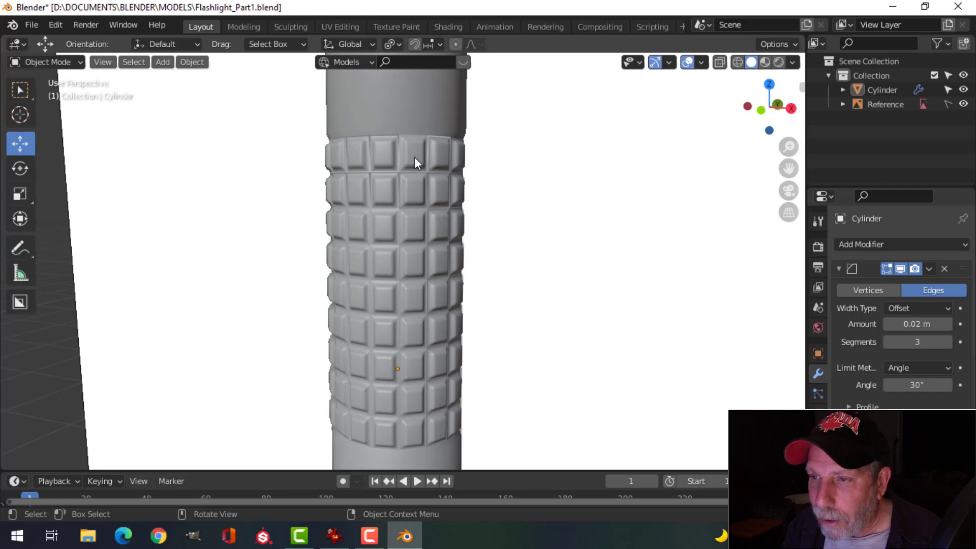
{"action": "scroll", "coordinate": [484, 181], "scroll_direction": "up", "scroll_amount": 2}
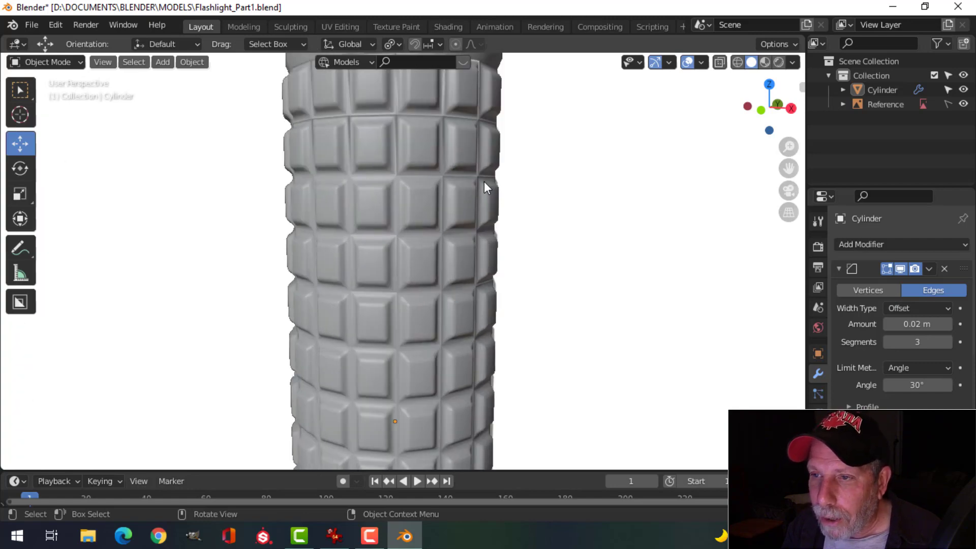
{"action": "scroll", "coordinate": [484, 182], "scroll_direction": "down", "scroll_amount": 1}
{"action": "mouse_move", "coordinate": [480, 187]}
{"action": "middle_mouse_down"}
{"action": "mouse_move", "coordinate": [469, 205]}
{"action": "mouse_move", "coordinate": [477, 194]}
{"action": "middle_mouse_up"}
{"action": "scroll", "coordinate": [466, 183], "scroll_direction": "up", "scroll_amount": 4}
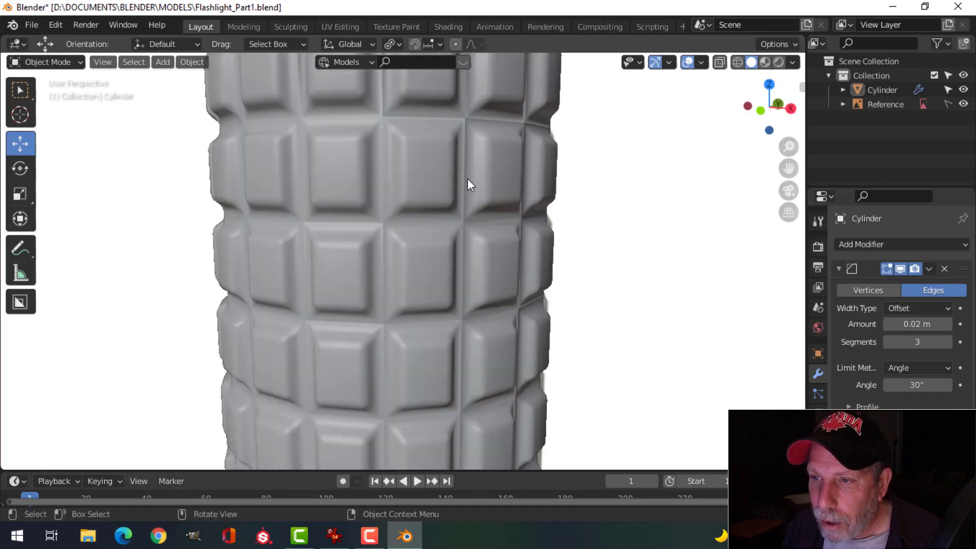
{"action": "scroll", "coordinate": [460, 237], "scroll_direction": "down", "scroll_amount": 3}
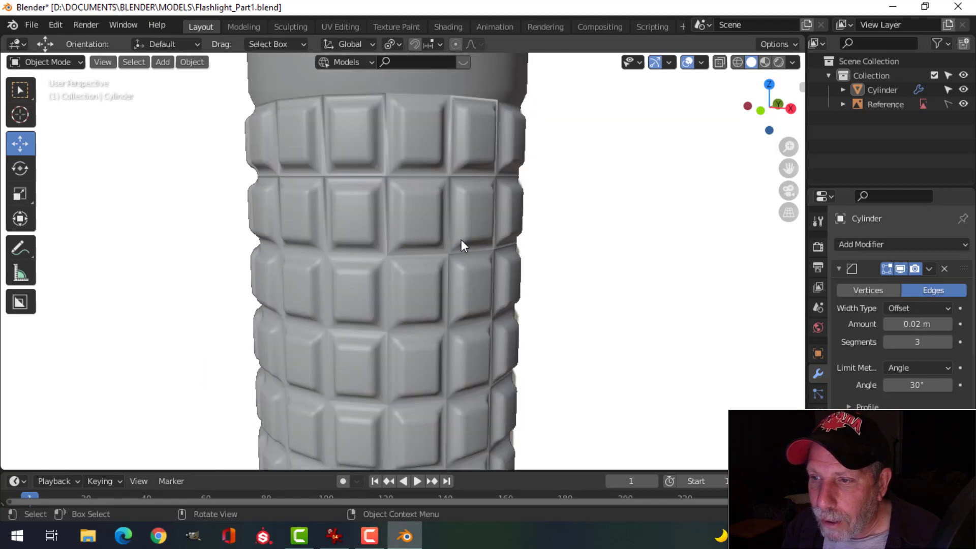
{"action": "middle_click_drag", "start_coordinate": [462, 239], "coordinate": [367, 218]}
{"action": "scroll", "coordinate": [467, 240], "scroll_direction": "down", "scroll_amount": 2}
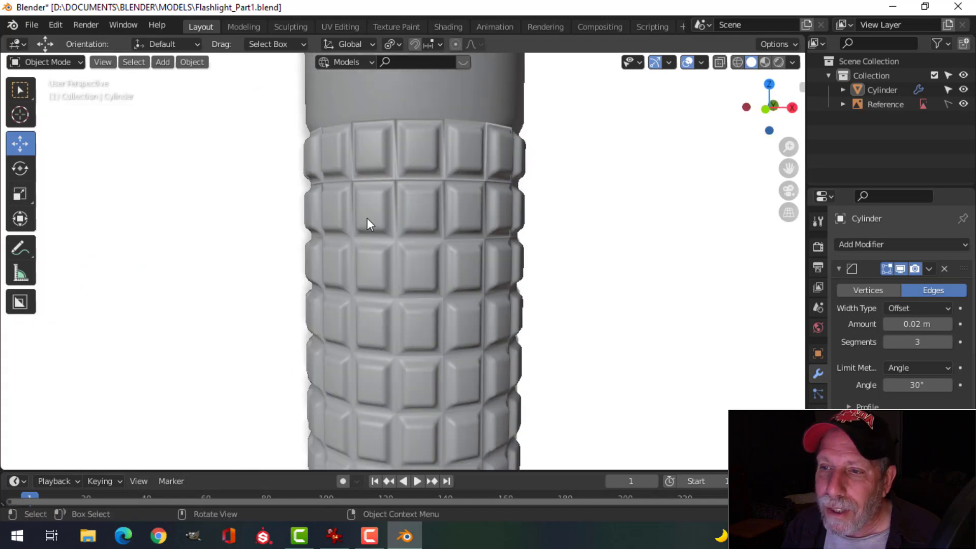
- Examine the whole grip and its transition into the plain upper body against the reference image
{"action": "scroll", "coordinate": [404, 242], "scroll_direction": "down", "scroll_amount": 1}
{"action": "scroll", "coordinate": [385, 258], "scroll_direction": "down", "scroll_amount": 2}
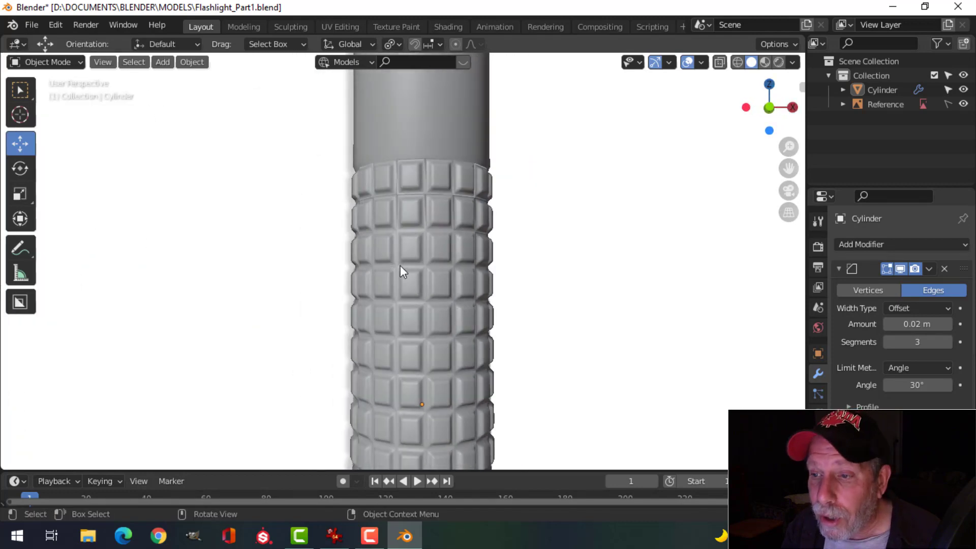
{"action": "middle_click_drag", "start_coordinate": [403, 273], "coordinate": [416, 260], "text": "shift"}
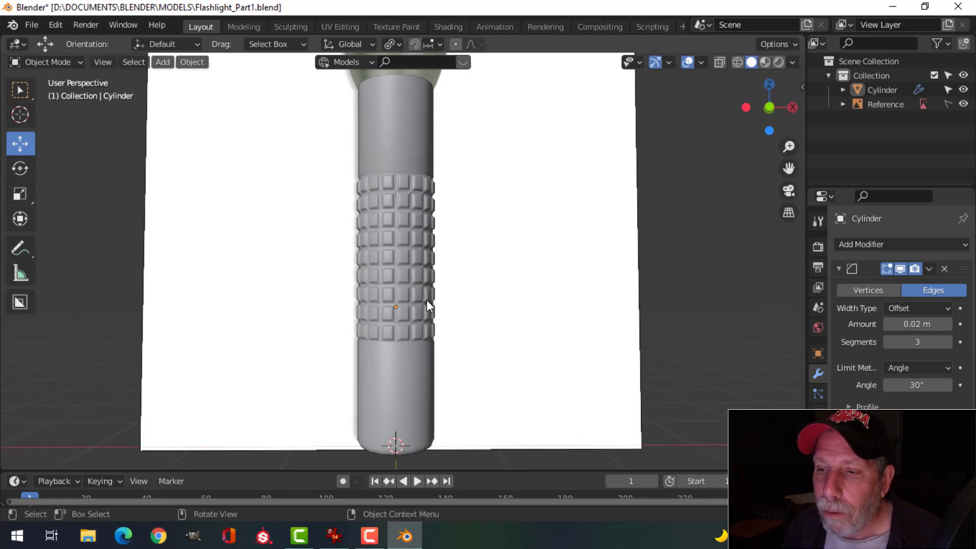
{"action": "mouse_move", "coordinate": [420, 248]}
{"action": "middle_mouse_down"}
{"action": "mouse_move", "coordinate": [407, 267]}
{"action": "mouse_move", "coordinate": [418, 267]}
{"action": "middle_mouse_up"}
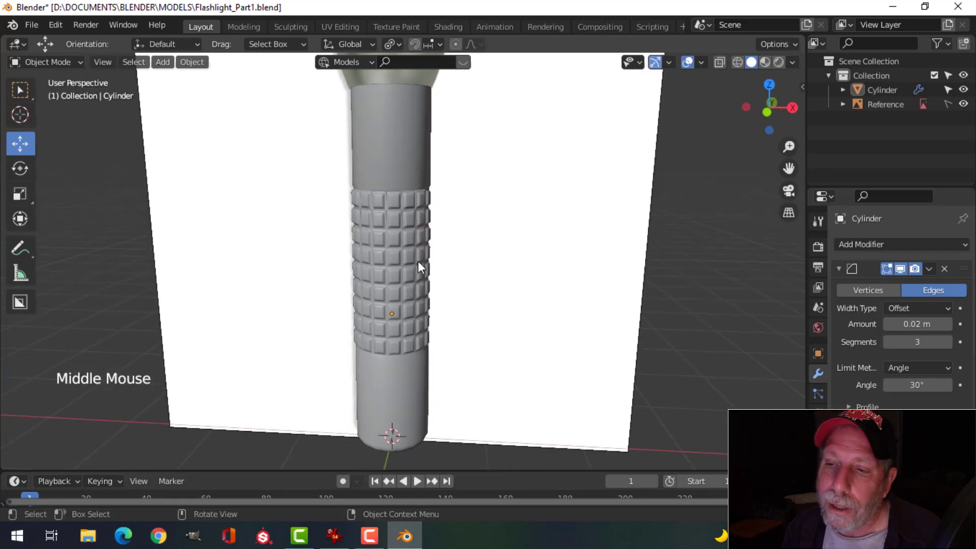
{"action": "scroll", "coordinate": [418, 255], "scroll_direction": "up", "scroll_amount": 3}
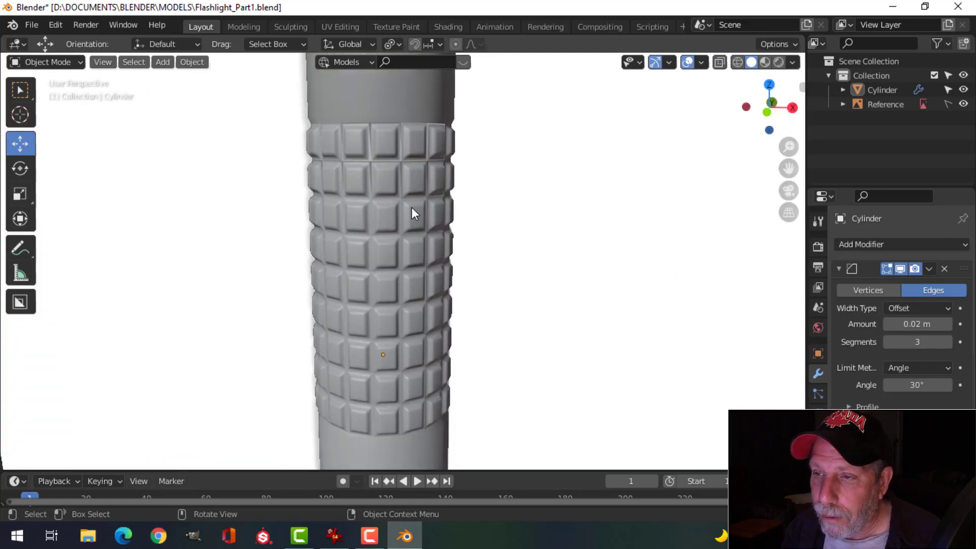
{"action": "middle_click_drag", "start_coordinate": [411, 206], "coordinate": [414, 238]}
{"action": "scroll", "coordinate": [396, 185], "scroll_direction": "down", "scroll_amount": 2}
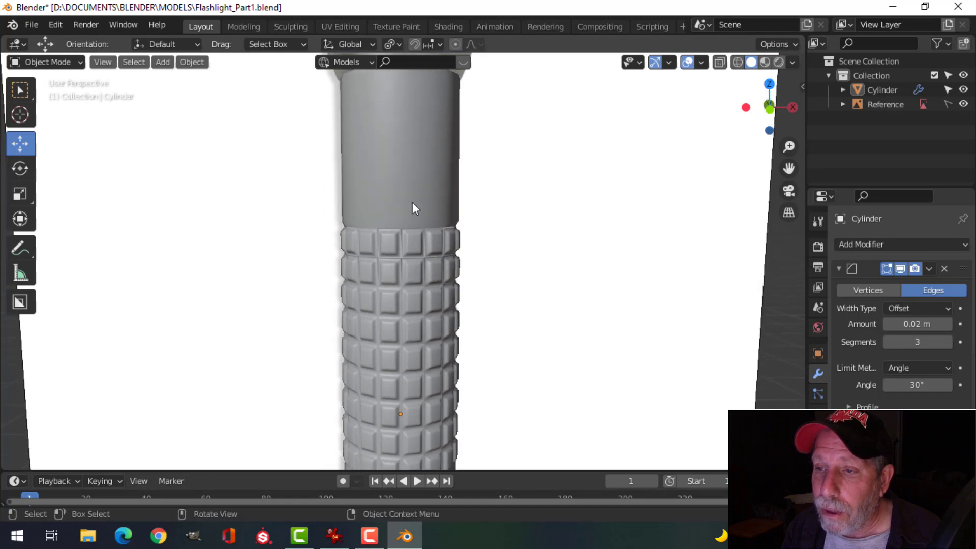
- Add an edge loop around the cylinder's plain upper section and slide it down to just above the top row of grip blocks
{"action": "left_click", "coordinate": [410, 193]}
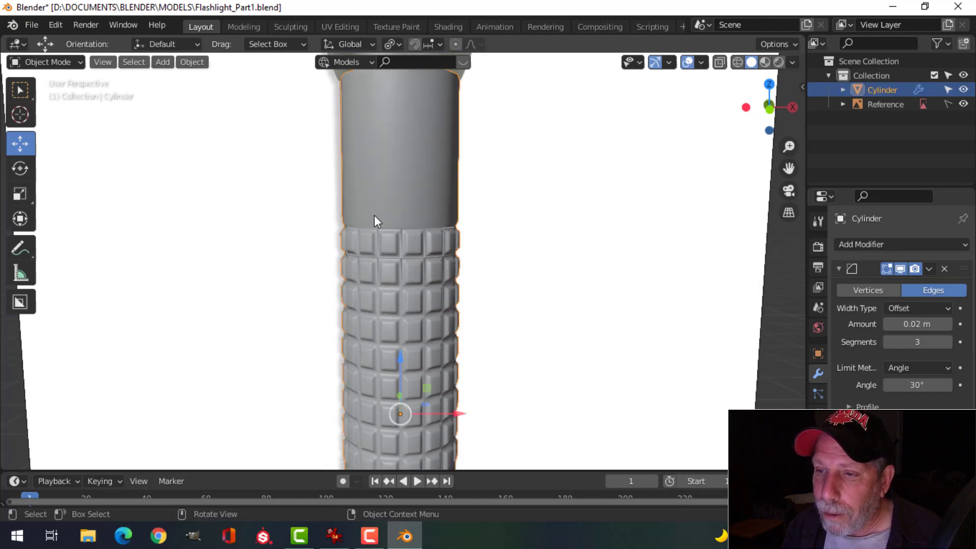
{"action": "key", "text": "Tab"}
{"action": "scroll", "coordinate": [371, 236], "scroll_direction": "up", "scroll_amount": 3}
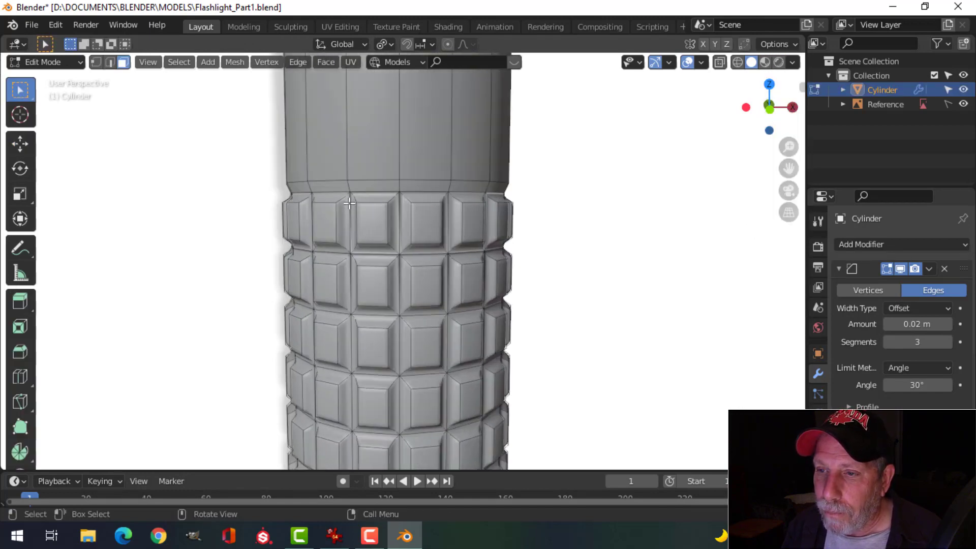
{"action": "middle_click_drag", "start_coordinate": [350, 203], "coordinate": [413, 234]}
{"action": "scroll", "coordinate": [413, 234], "scroll_direction": "down", "scroll_amount": 3}
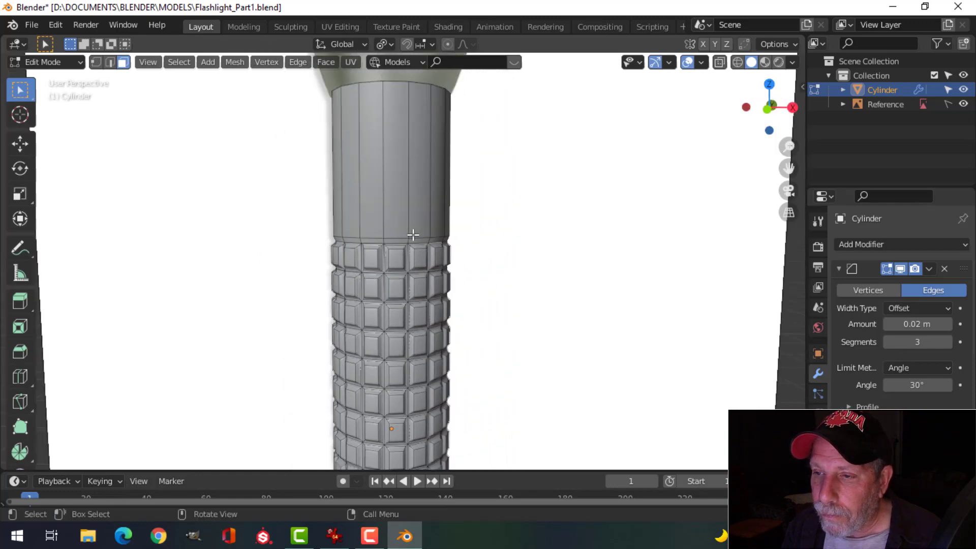
{"action": "scroll", "coordinate": [424, 242], "scroll_direction": "up", "scroll_amount": 1}
{"action": "key", "text": "KP_1"}
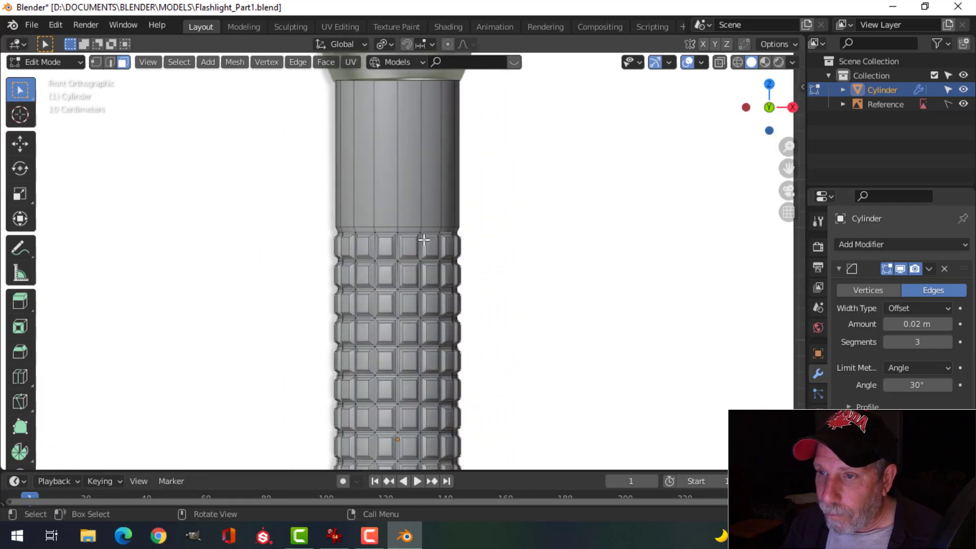
{"action": "scroll", "coordinate": [424, 240], "scroll_direction": "up", "scroll_amount": 2}
{"action": "scroll", "coordinate": [424, 237], "scroll_direction": "up", "scroll_amount": 1}
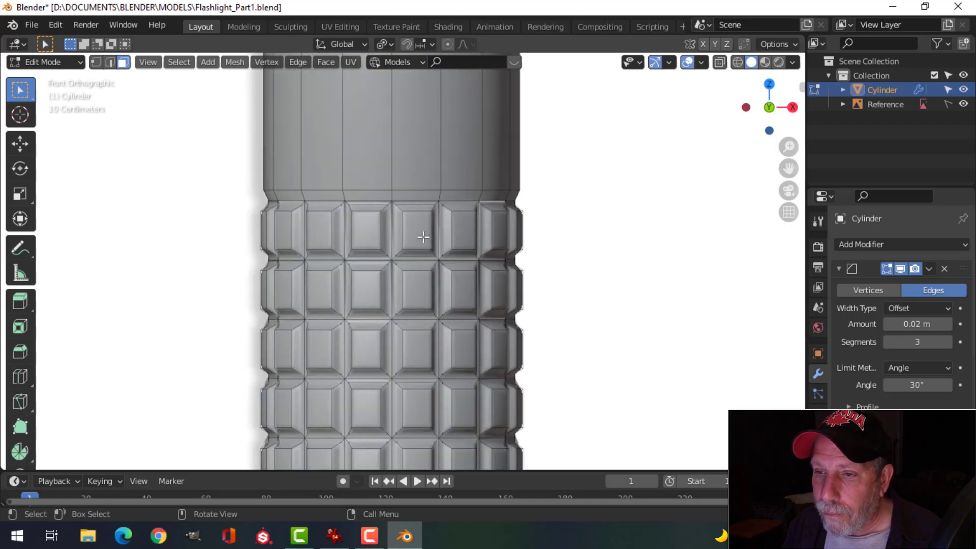
{"action": "scroll", "coordinate": [466, 219], "scroll_direction": "down", "scroll_amount": 3}
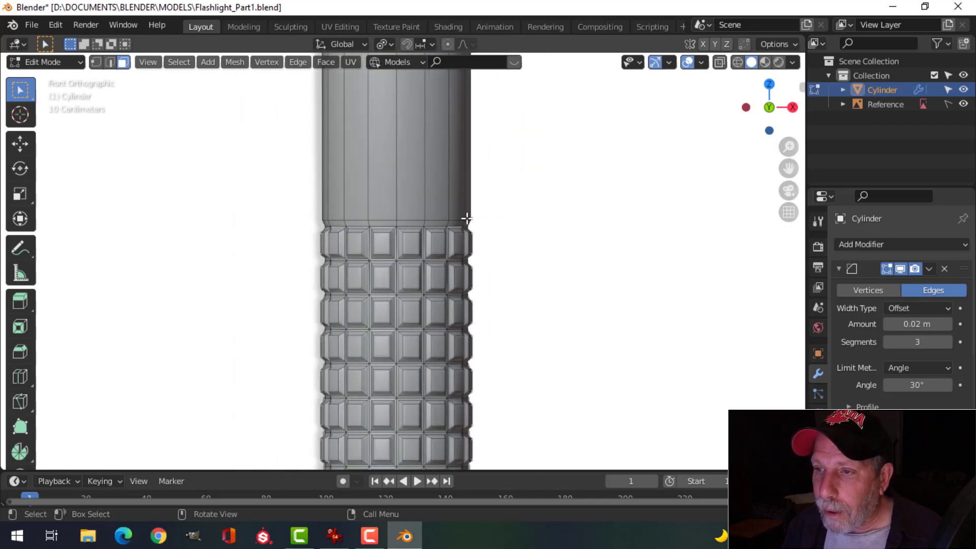
{"action": "key", "text": "ctrl+r"}
{"action": "left_click", "coordinate": [472, 162]}
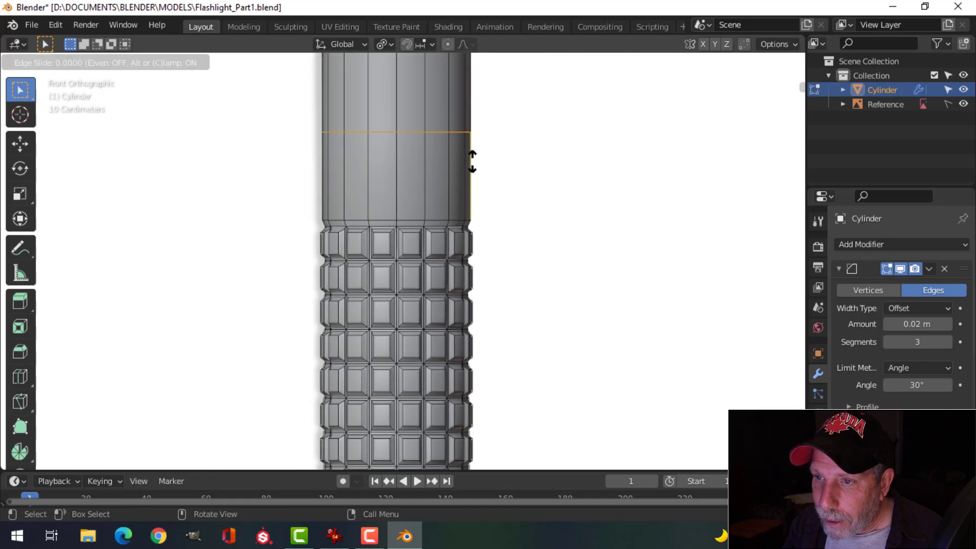
{"action": "left_click", "coordinate": [469, 246]}
{"action": "scroll", "coordinate": [394, 218], "scroll_direction": "up", "scroll_amount": 6}
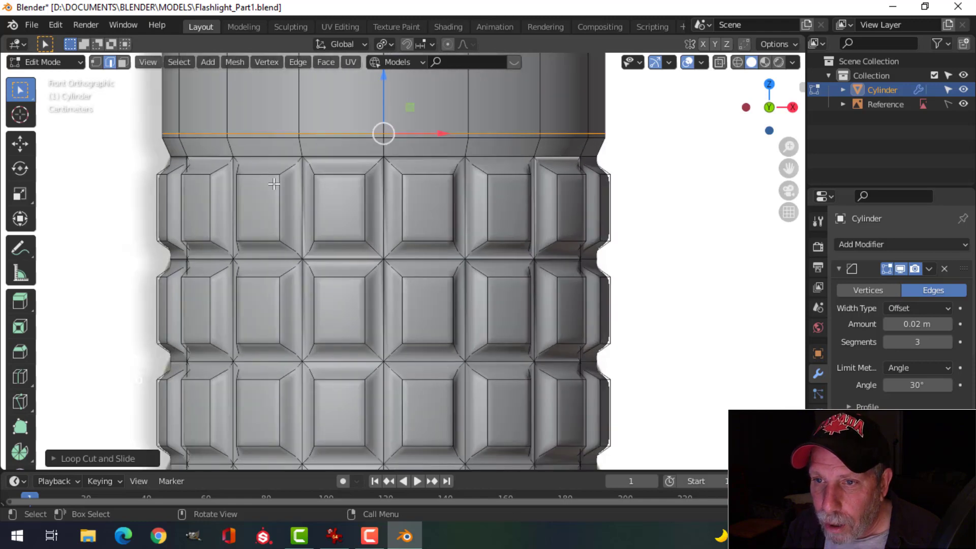
- Return to Object Mode, hide the reference image and deselect the cylinder
{"action": "key", "text": "Tab"}
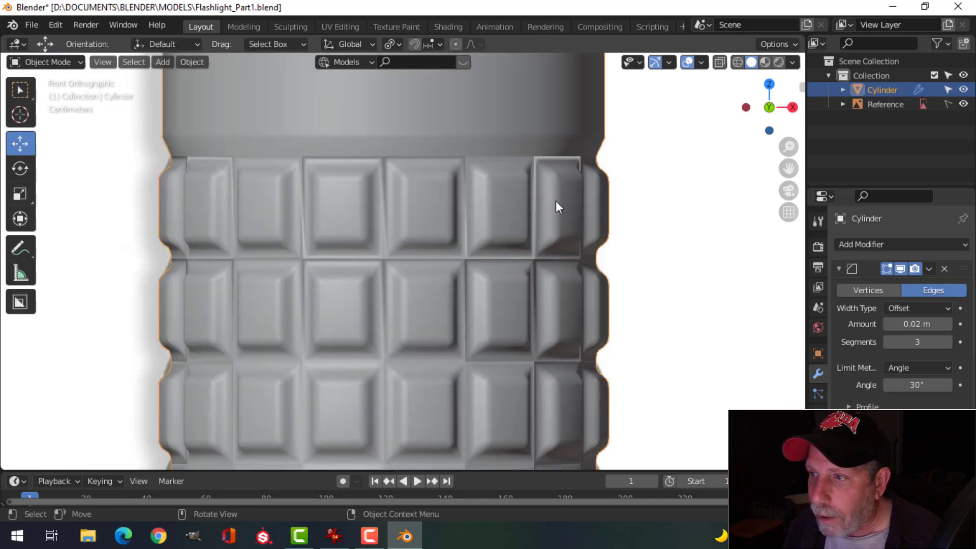
{"action": "left_click", "coordinate": [964, 104]}
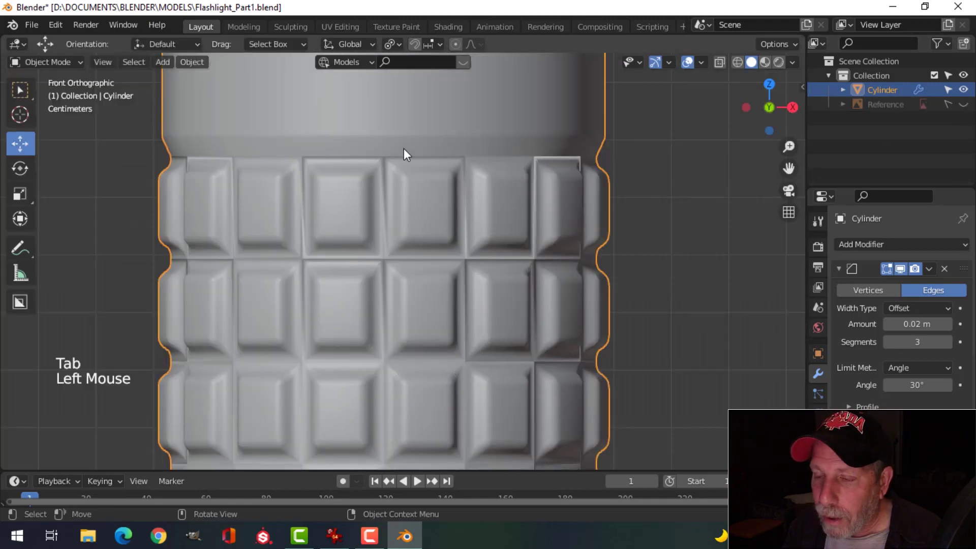
{"action": "key", "text": "alt+a"}
{"action": "scroll", "coordinate": [518, 155], "scroll_direction": "down", "scroll_amount": 1}
{"action": "scroll", "coordinate": [342, 213], "scroll_direction": "down", "scroll_amount": 3}
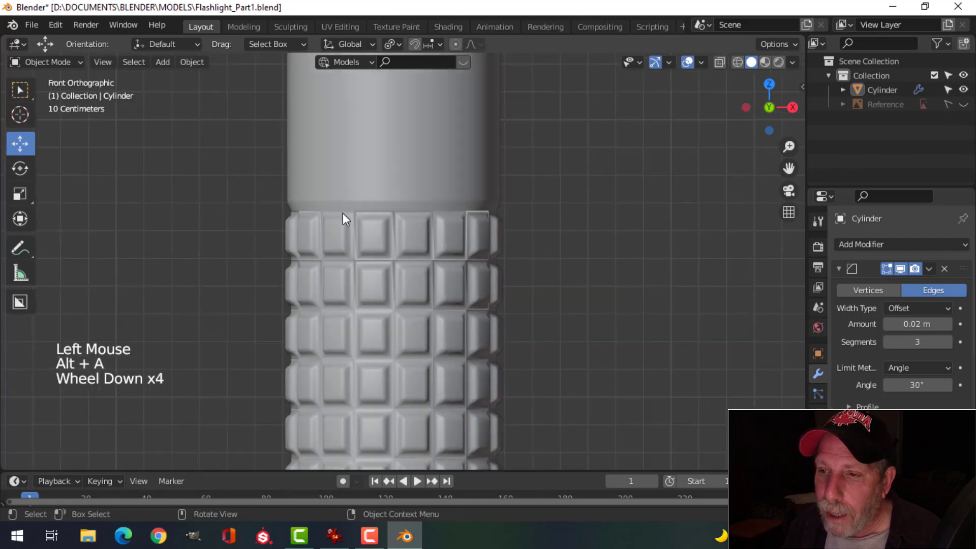
- Add an edge loop to the plain lower section just below the bottom row of grip blocks, then return to Object Mode with nothing selected
{"action": "scroll", "coordinate": [440, 222], "scroll_direction": "down", "scroll_amount": 2}
{"action": "middle_click_drag", "start_coordinate": [420, 311], "coordinate": [427, 106], "text": "shift"}
{"action": "scroll", "coordinate": [235, 197], "scroll_direction": "up", "scroll_amount": 3}
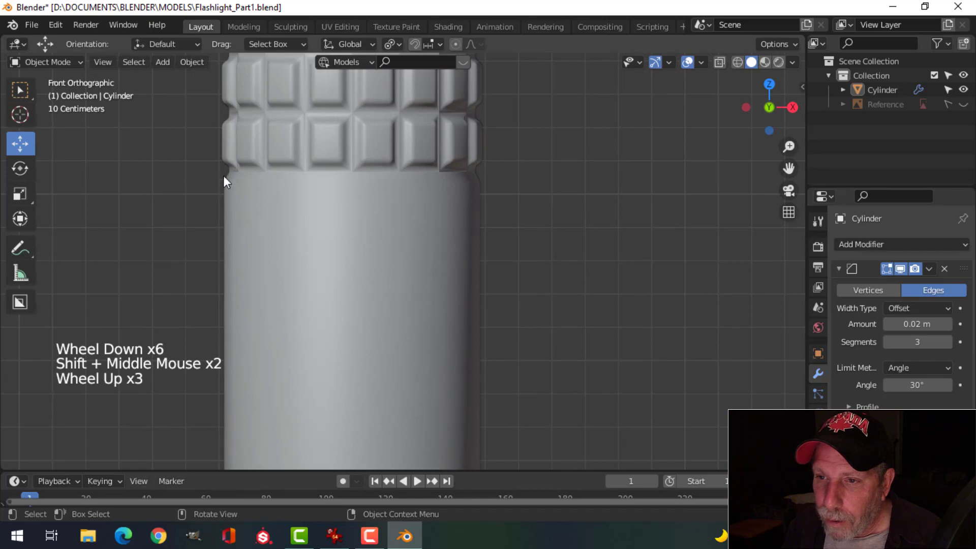
{"action": "left_click", "coordinate": [372, 241]}
{"action": "key", "text": "Tab"}
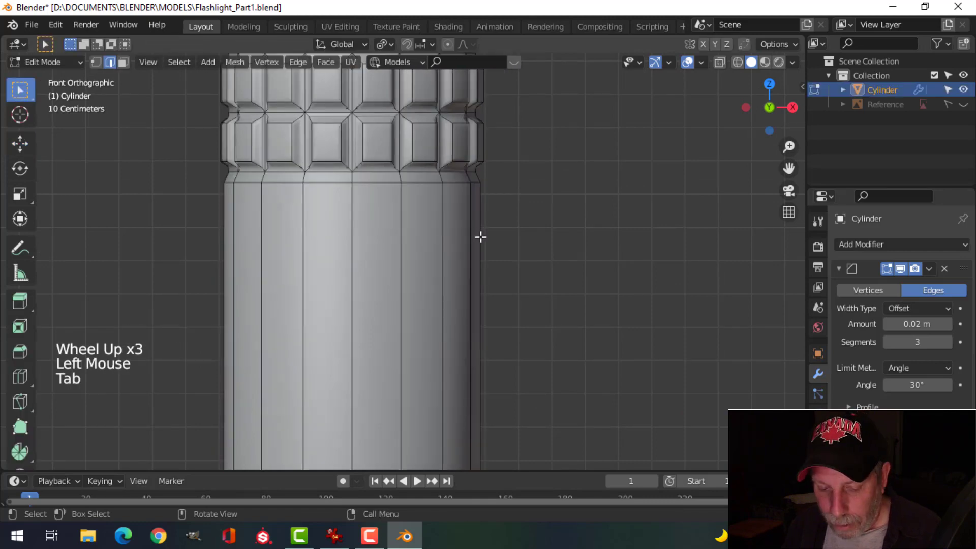
{"action": "key", "text": "ctrl+r"}
{"action": "left_click", "coordinate": [480, 236]}
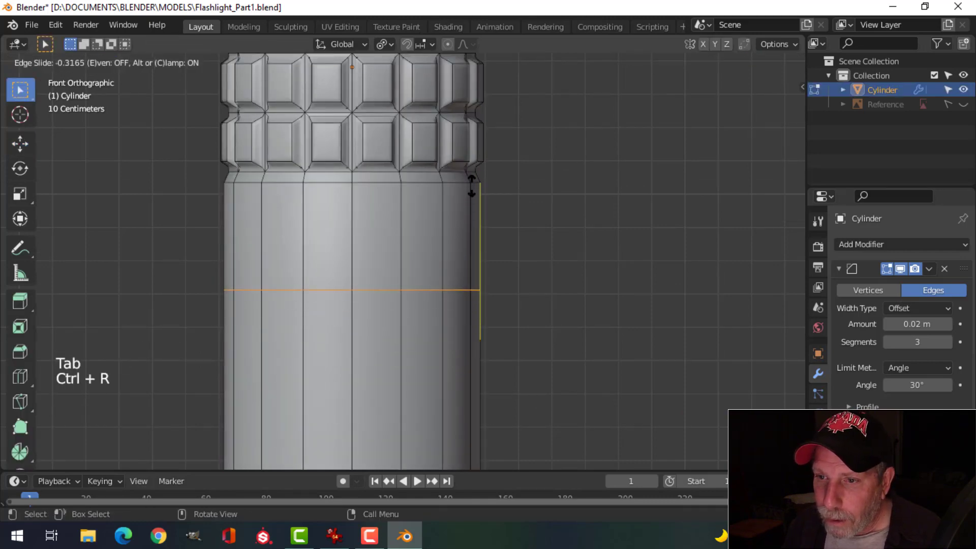
{"action": "left_click_drag", "start_coordinate": [472, 186], "coordinate": [479, 82]}
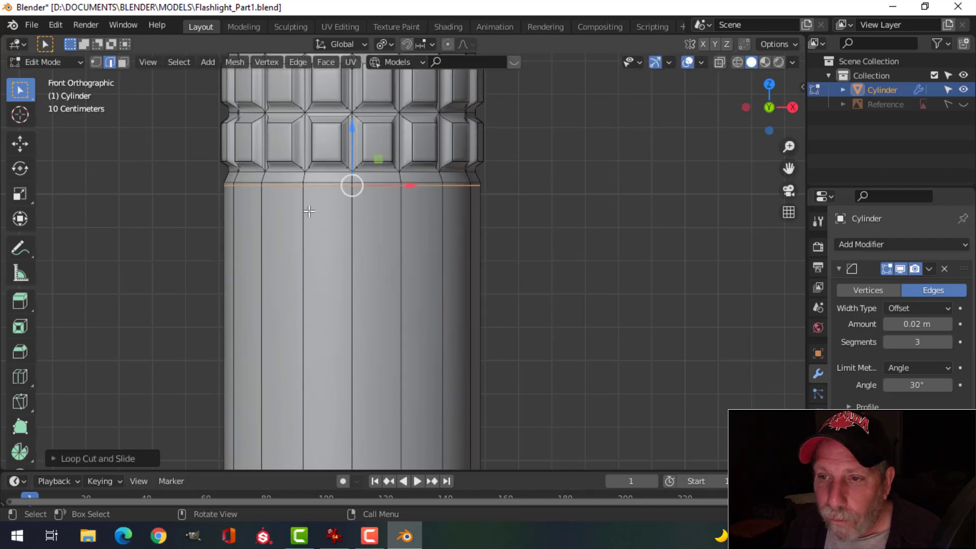
{"action": "key", "text": "alt+a"}
{"action": "key", "text": "Tab"}
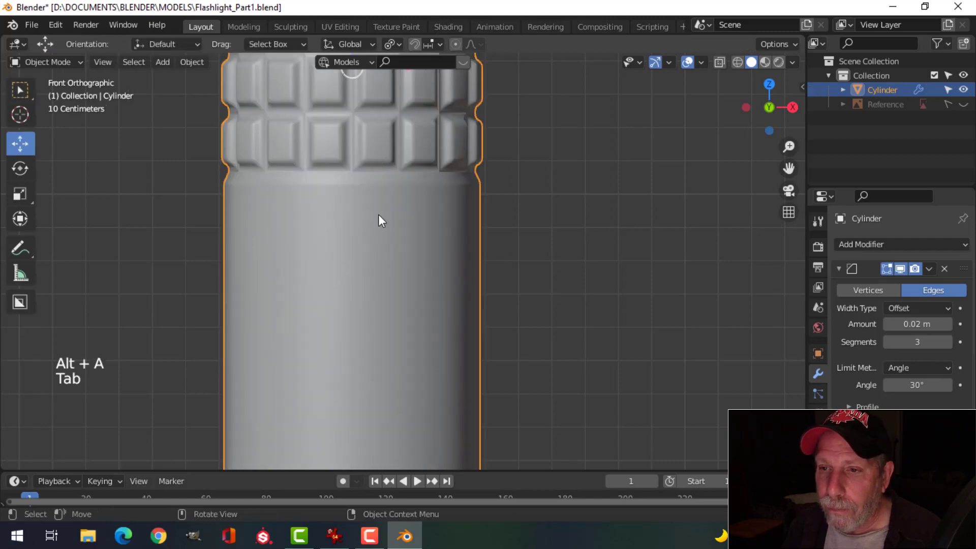
{"action": "key", "text": "alt+a"}
- Enable Cavity in the viewport shading options and deselect the cylinder
{"action": "scroll", "coordinate": [421, 221], "scroll_direction": "down", "scroll_amount": 6}
{"action": "middle_click_drag", "start_coordinate": [416, 227], "coordinate": [434, 335], "text": "shift"}
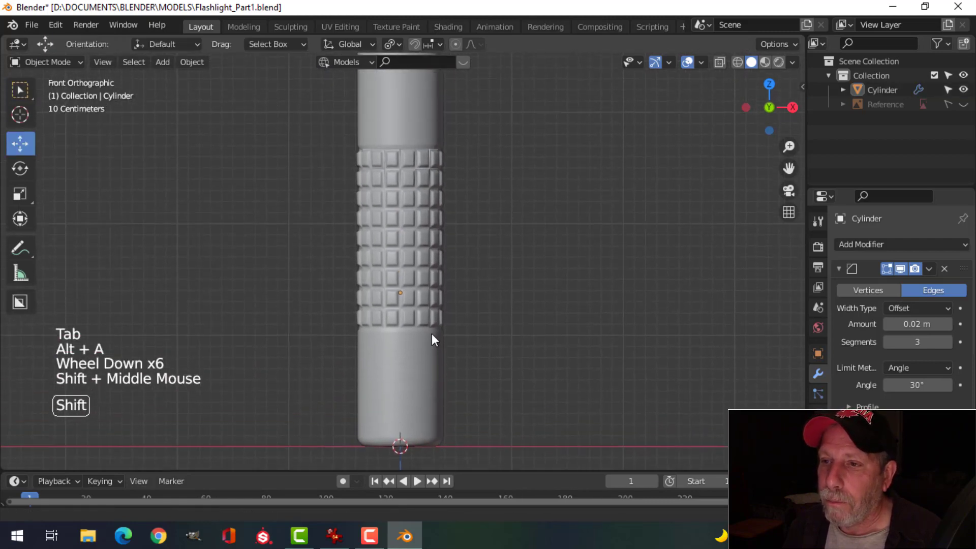
{"action": "middle_click_drag", "start_coordinate": [434, 283], "coordinate": [410, 255]}
{"action": "scroll", "coordinate": [444, 276], "scroll_direction": "down", "scroll_amount": 1}
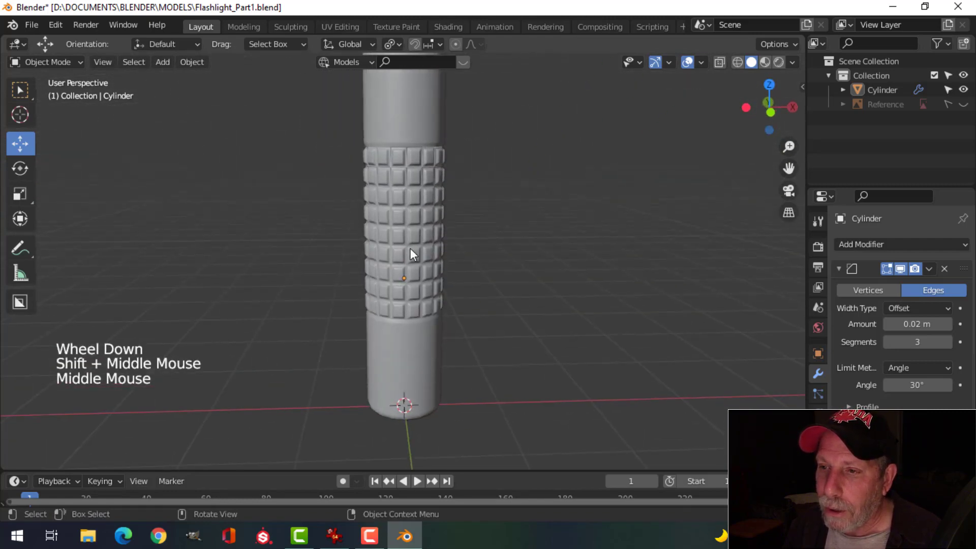
{"action": "left_click", "coordinate": [410, 255]}
{"action": "left_click", "coordinate": [794, 62]}
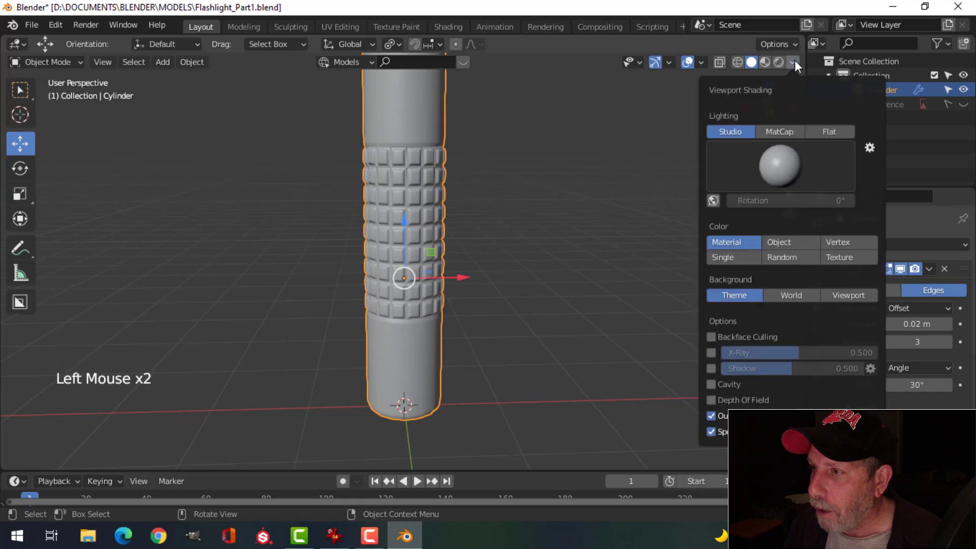
{"action": "left_click", "coordinate": [711, 384]}
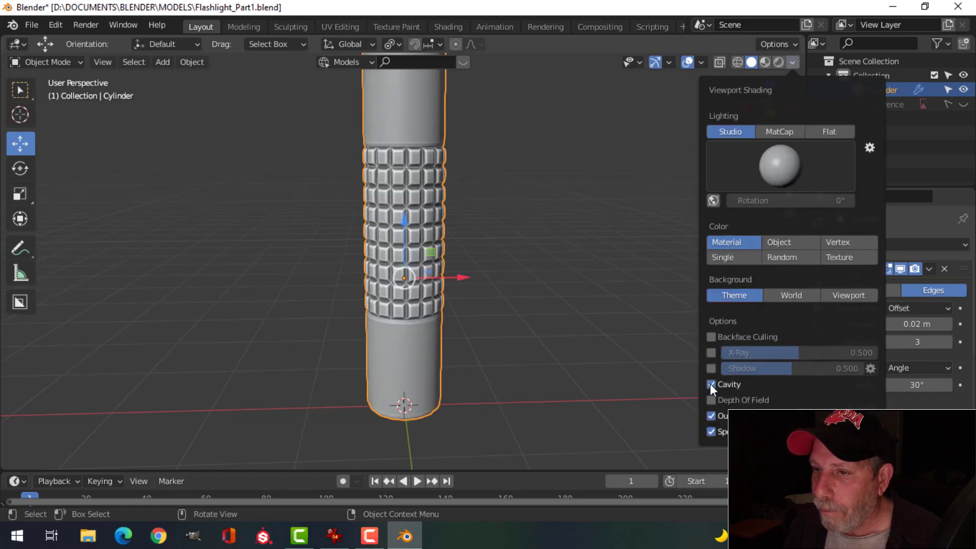
{"action": "scroll", "coordinate": [481, 284], "scroll_direction": "up", "scroll_amount": 1}
{"action": "key", "text": "alt+a"}
- Examine the cavity-shaded flashlight body from several angles
{"action": "mouse_move", "coordinate": [503, 281]}
{"action": "middle_mouse_down"}
{"action": "mouse_move", "coordinate": [462, 280]}
{"action": "mouse_move", "coordinate": [454, 200]}
{"action": "mouse_move", "coordinate": [495, 296]}
{"action": "middle_mouse_up"}
{"action": "scroll", "coordinate": [479, 303], "scroll_direction": "down", "scroll_amount": 2}
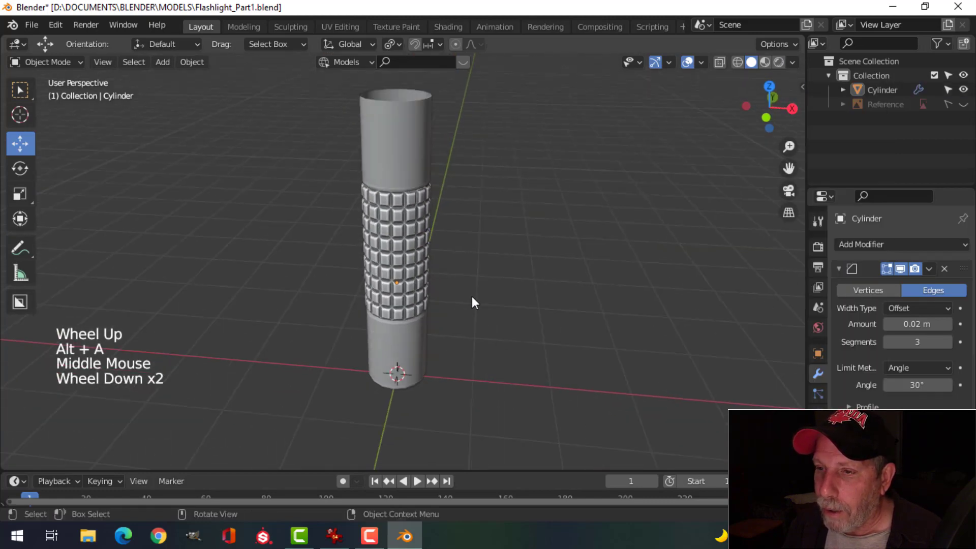
{"action": "scroll", "coordinate": [438, 291], "scroll_direction": "up", "scroll_amount": 3}
{"action": "middle_click_drag", "start_coordinate": [439, 285], "coordinate": [487, 318]}
{"action": "scroll", "coordinate": [438, 315], "scroll_direction": "down", "scroll_amount": 2}
{"action": "scroll", "coordinate": [486, 320], "scroll_direction": "down", "scroll_amount": 1}
- Show the reference image again in front view with the whole flashlight in frame
{"action": "key", "text": "KP_1"}
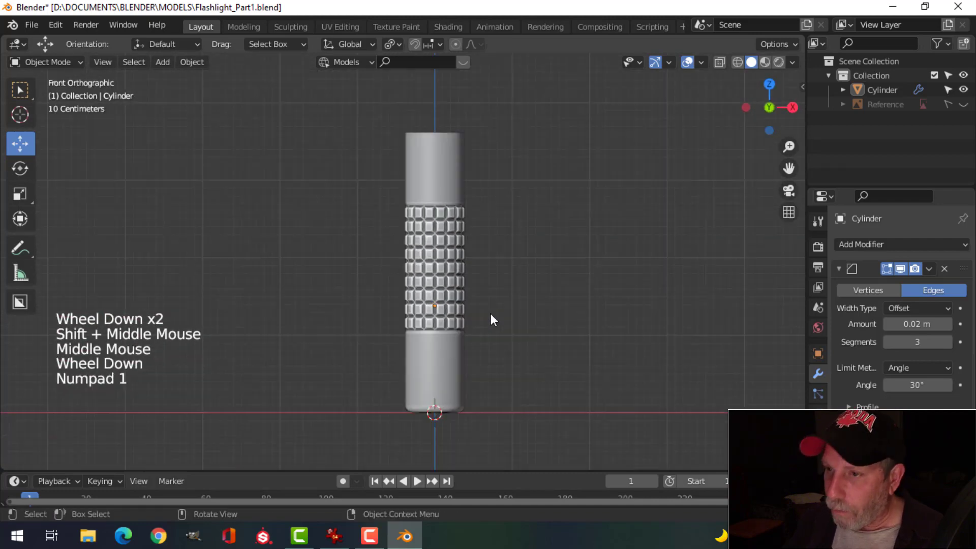
{"action": "left_click", "coordinate": [964, 104]}
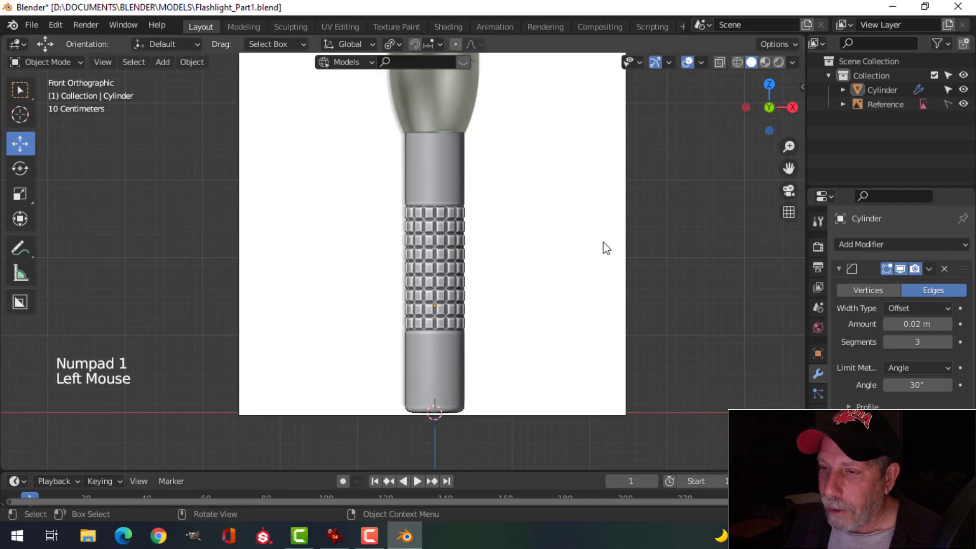
{"action": "scroll", "coordinate": [532, 282], "scroll_direction": "down", "scroll_amount": 1}
{"action": "mouse_move", "coordinate": [532, 281]}
{"action": "middle_mouse_down", "text": "shift"}
{"action": "mouse_move", "coordinate": [533, 245]}
{"action": "mouse_move", "coordinate": [529, 265]}
{"action": "middle_mouse_up", "text": "shift"}
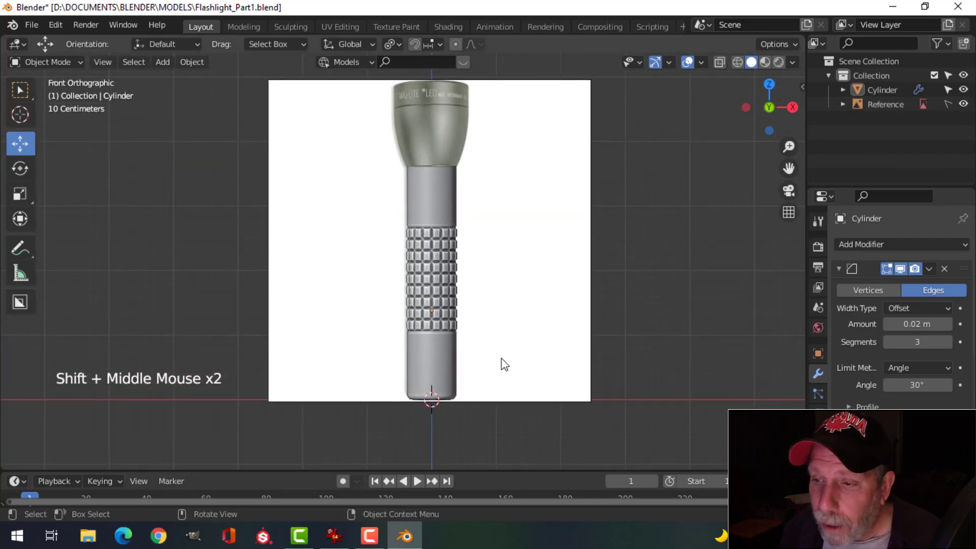
- Compare the modelled grip and plain body sections with the reference flashlight in front view
{"action": "scroll", "coordinate": [503, 363], "scroll_direction": "up", "scroll_amount": 2}
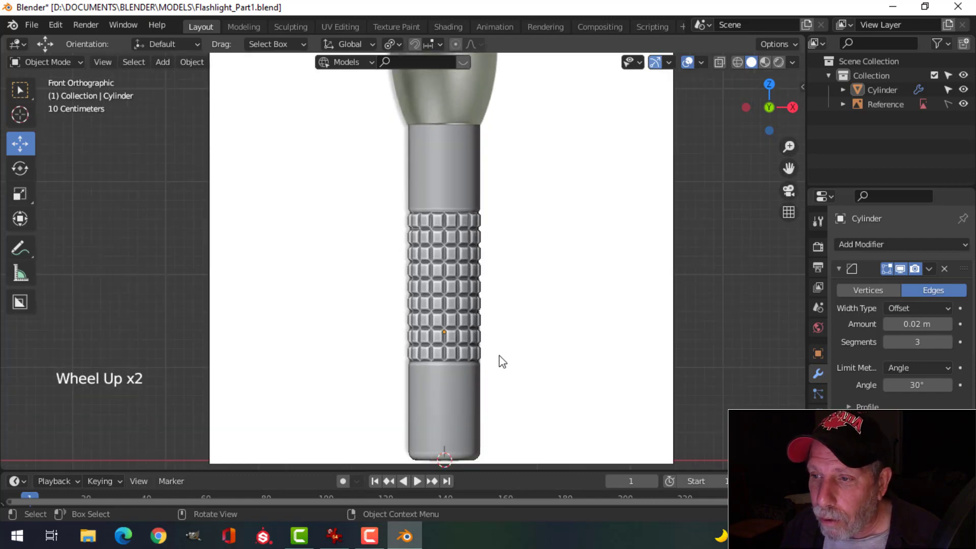
{"action": "scroll", "coordinate": [516, 374], "scroll_direction": "down", "scroll_amount": 1}
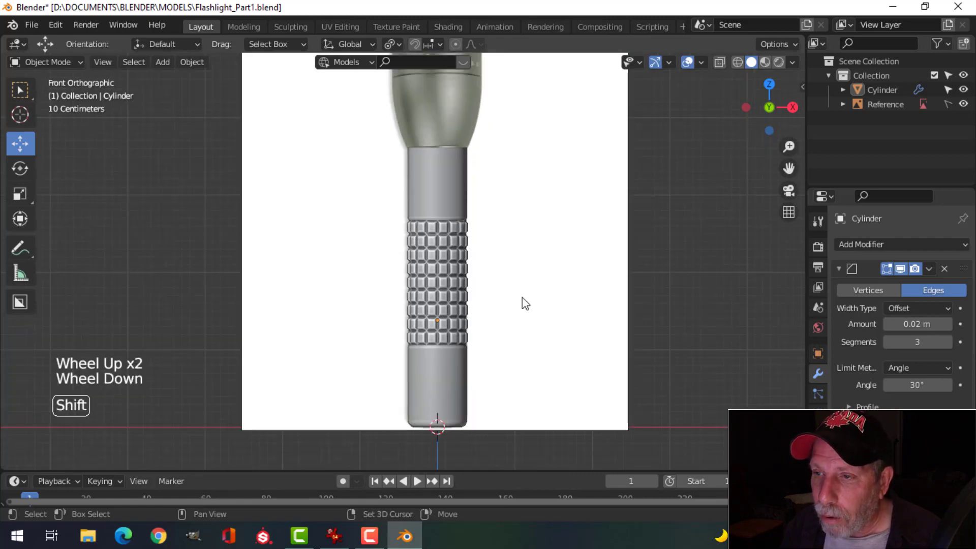
{"action": "middle_click_drag", "start_coordinate": [523, 303], "coordinate": [503, 316], "text": "shift"}
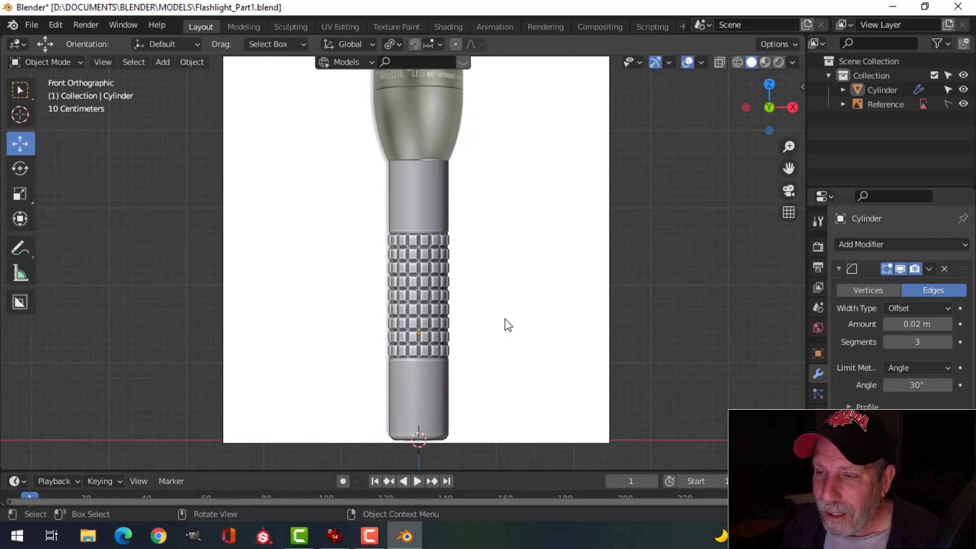
{"action": "scroll", "coordinate": [505, 305], "scroll_direction": "down", "scroll_amount": 1}
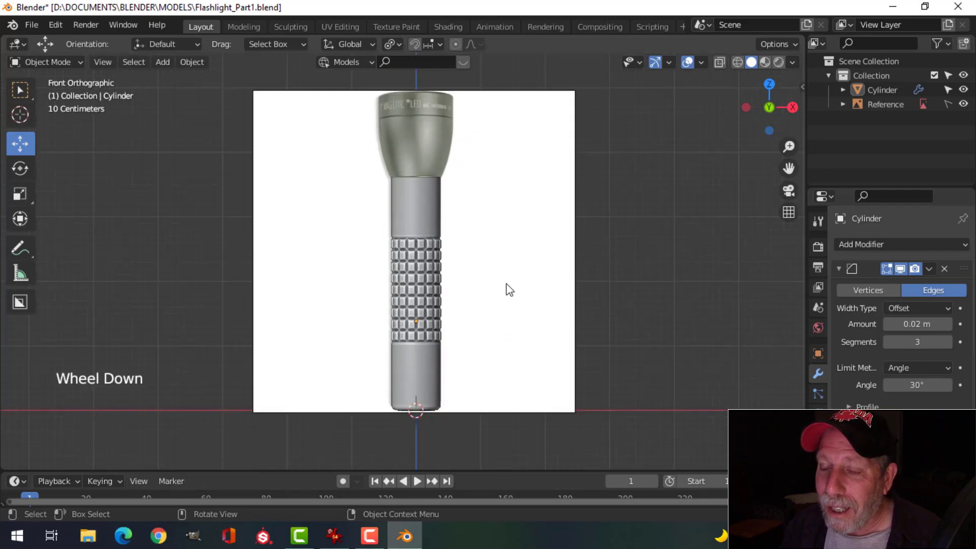
{"action": "middle_click_drag", "start_coordinate": [506, 285], "coordinate": [510, 275], "text": "shift"}
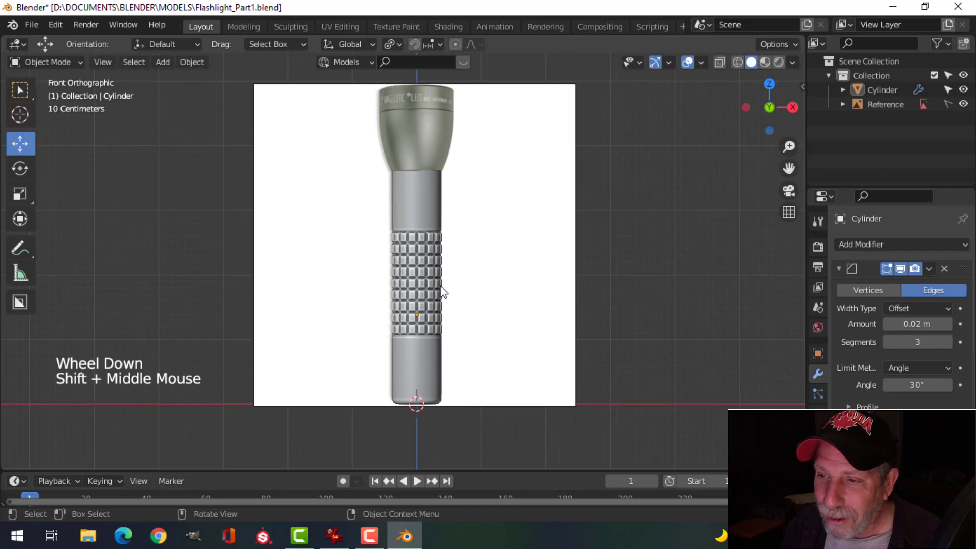
{"action": "scroll", "coordinate": [496, 318], "scroll_direction": "up", "scroll_amount": 2}
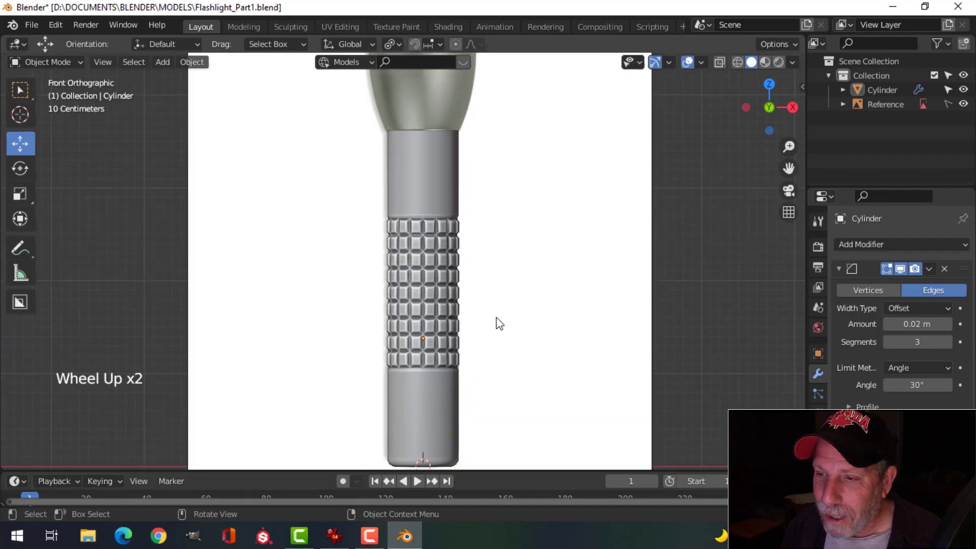
{"action": "scroll", "coordinate": [496, 319], "scroll_direction": "down", "scroll_amount": 1}
{"action": "mouse_move", "coordinate": [508, 305]}
{"action": "middle_mouse_down", "text": "shift"}
{"action": "mouse_move", "coordinate": [513, 327]}
{"action": "mouse_move", "coordinate": [521, 316]}
{"action": "middle_mouse_up", "text": "shift"}
{"action": "scroll", "coordinate": [521, 322], "scroll_direction": "down", "scroll_amount": 1}
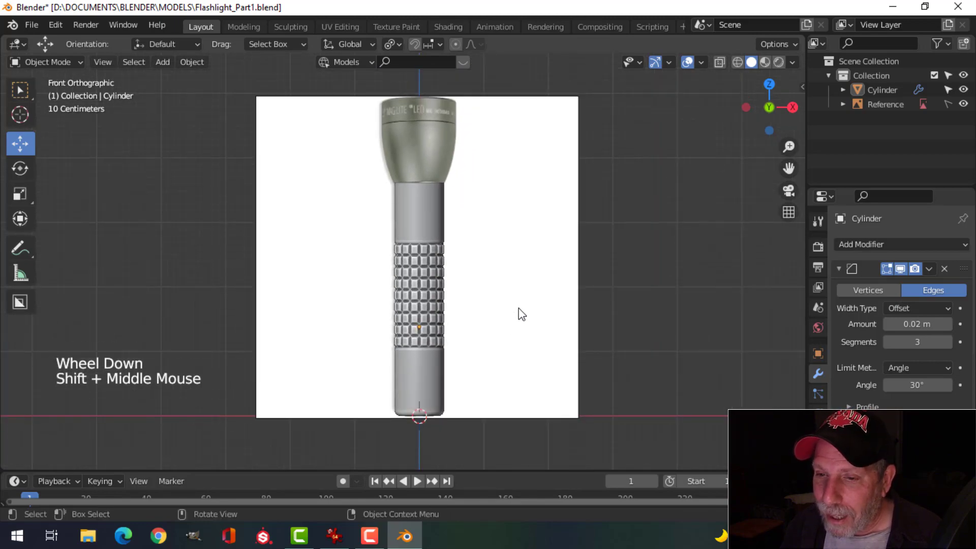